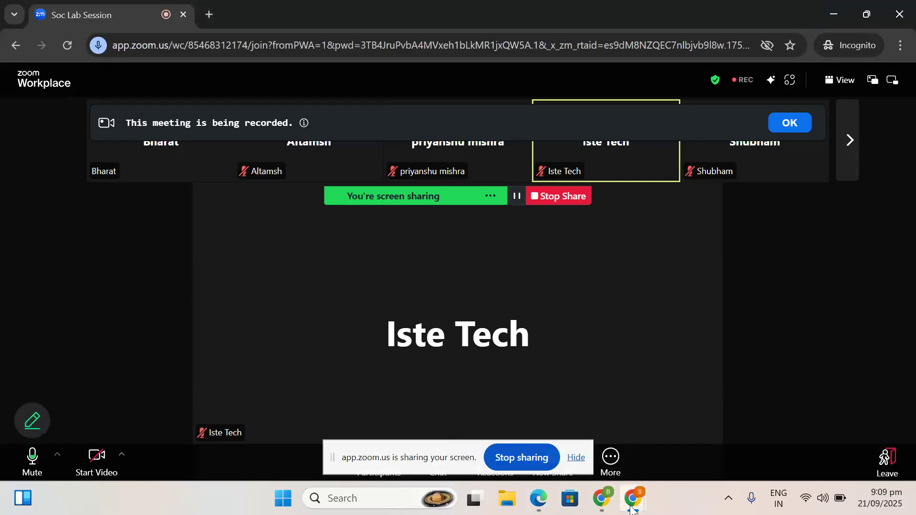
- Switch from Zoom to the 'Home - Microsoft Azure' Chrome window
mouse_move(630, 508)
click(497, 429)
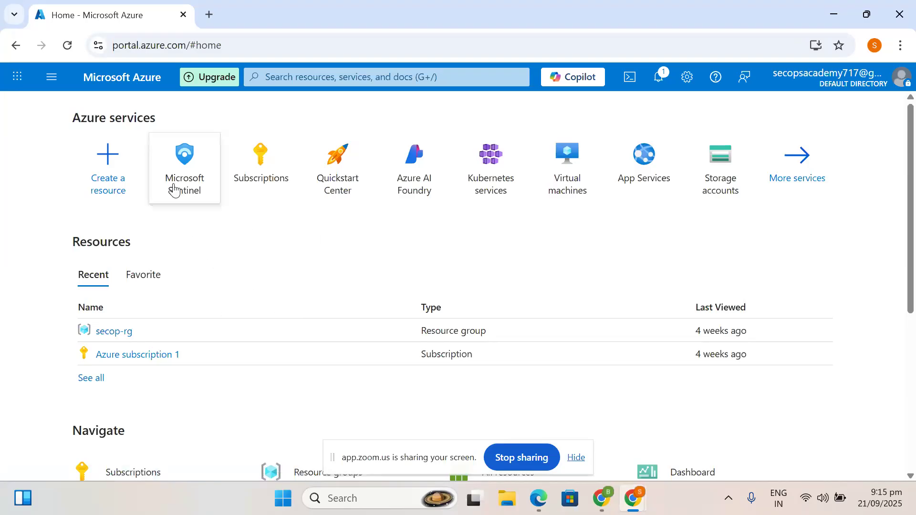
- Open Microsoft Sentinel, choose the secops-wp workspace and hide the workspace list
click(190, 191)
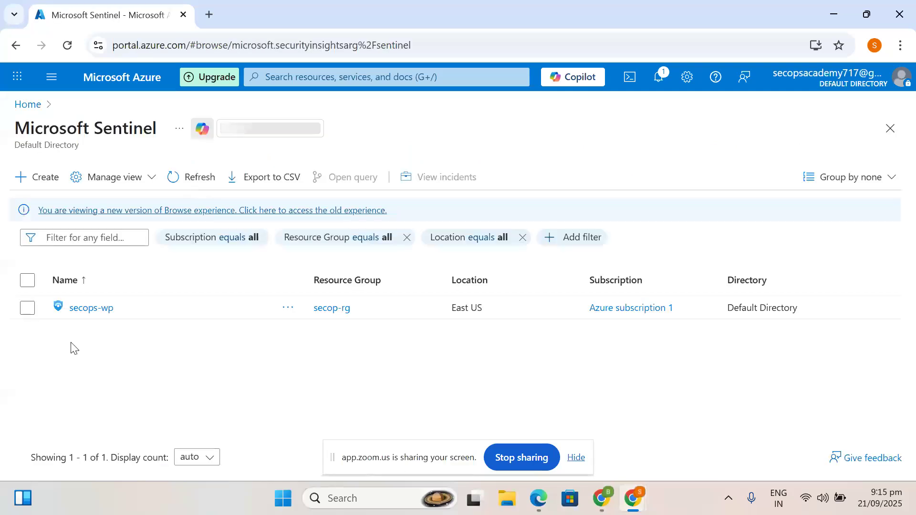
click(101, 308)
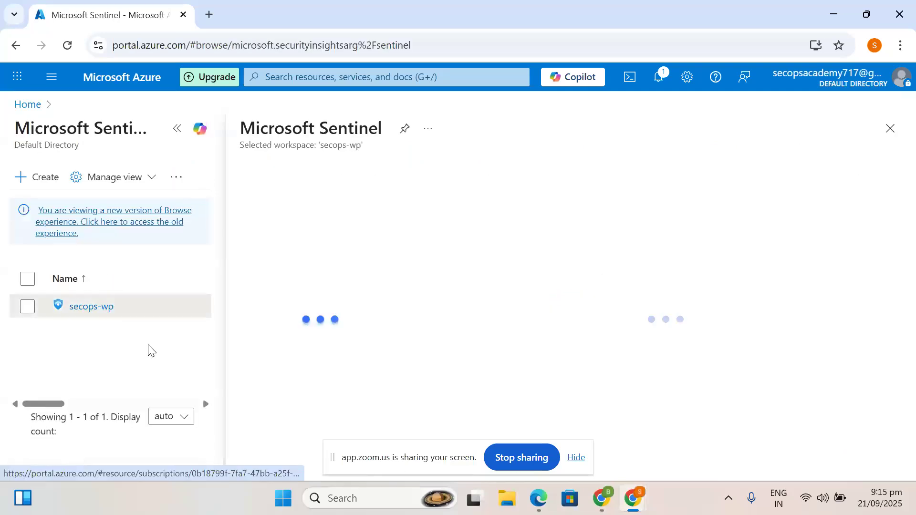
click(177, 128)
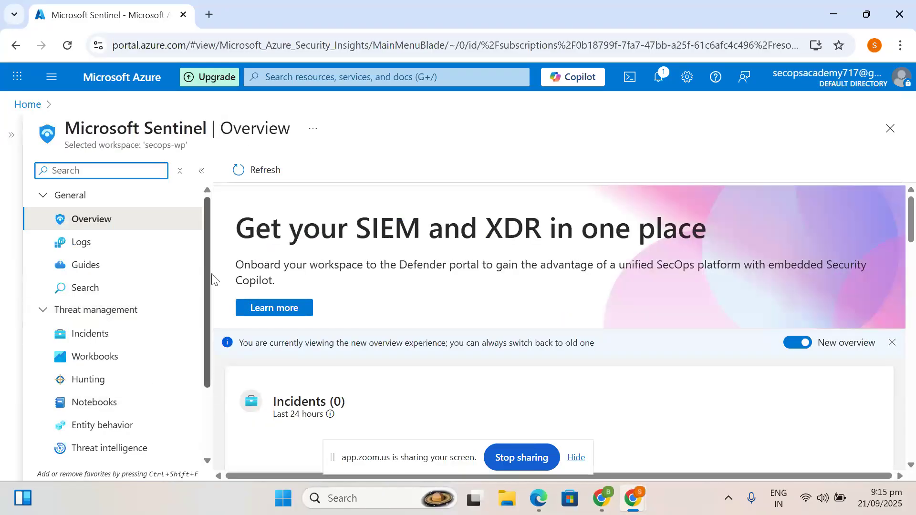
- Expand the Threat management, Content management and Configuration menu groups, then open Threat intelligence
click(38, 310)
click(39, 310)
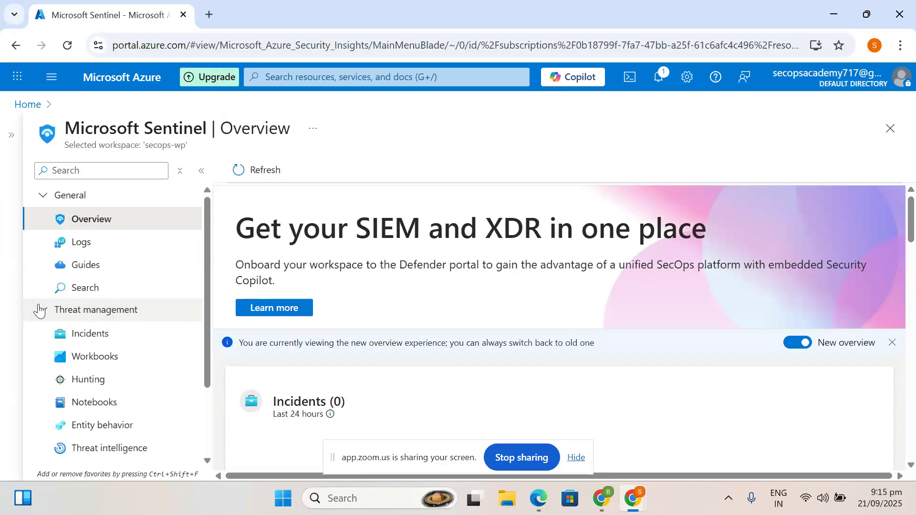
click(38, 310)
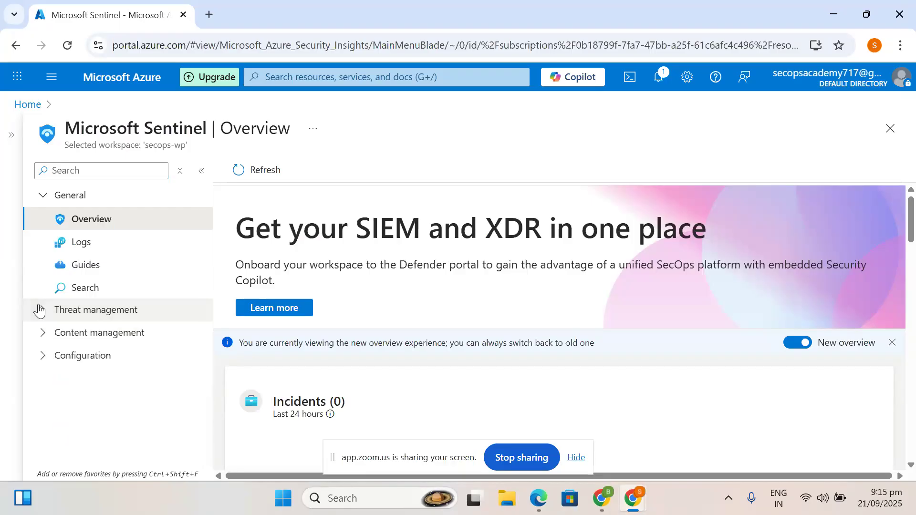
click(43, 334)
click(44, 424)
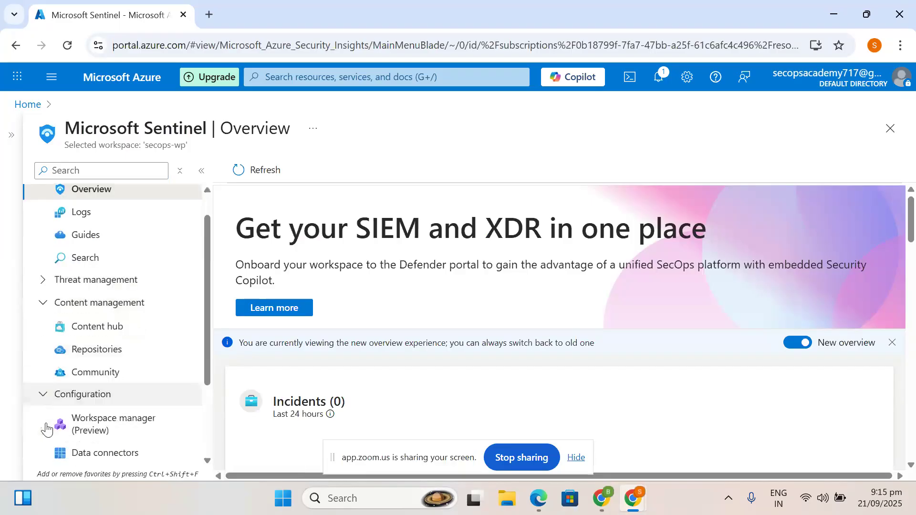
scroll(47, 430, down, 3)
mouse_move(23, 498)
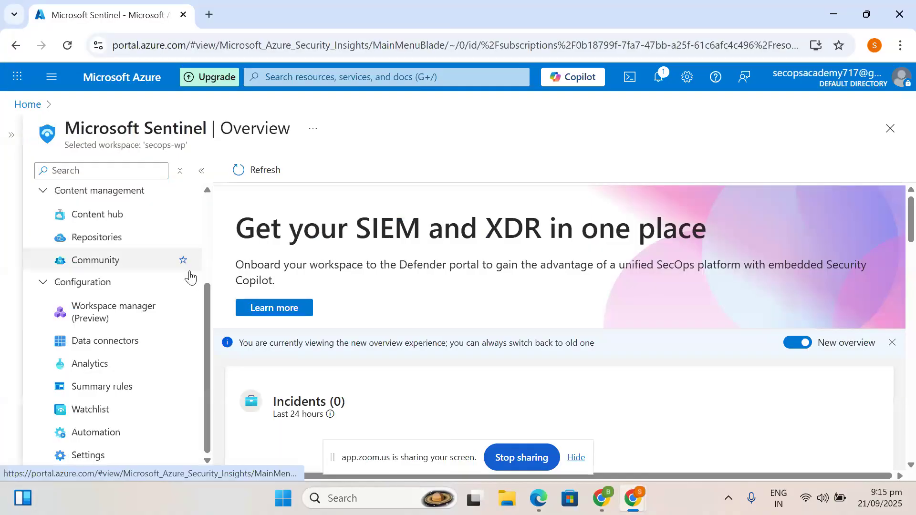
scroll(139, 325, up, 3)
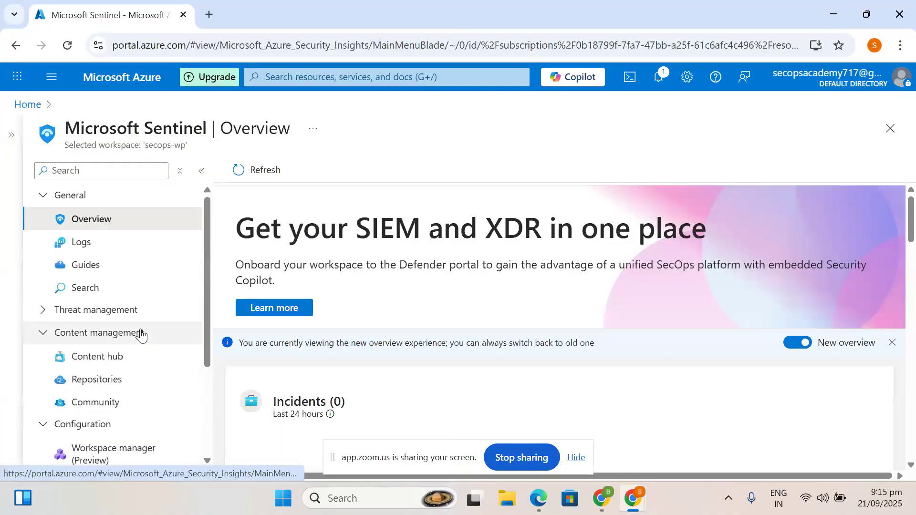
click(39, 311)
scroll(102, 352, down, 2)
scroll(104, 352, down, 1)
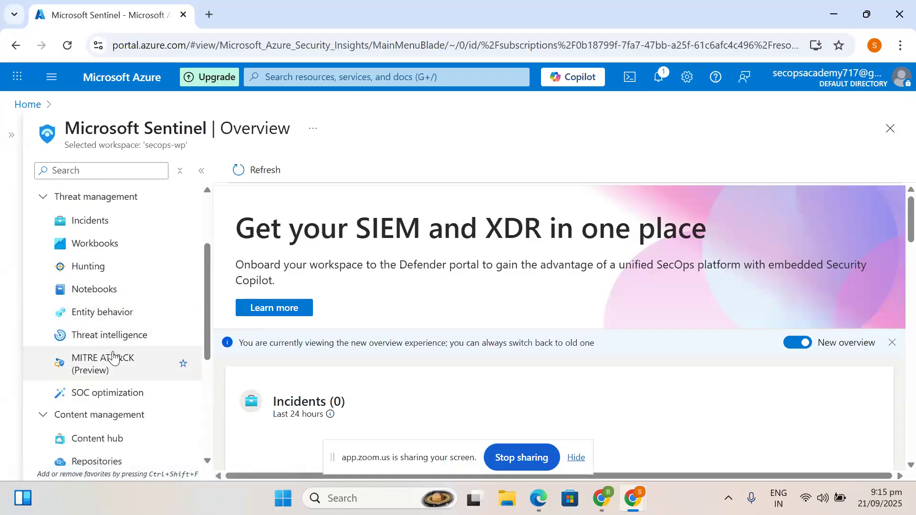
scroll(132, 317, up, 1)
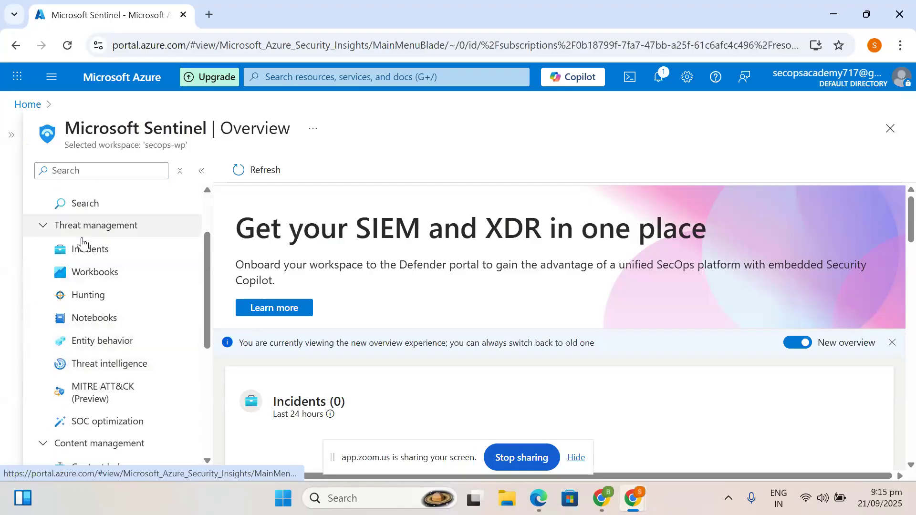
click(107, 364)
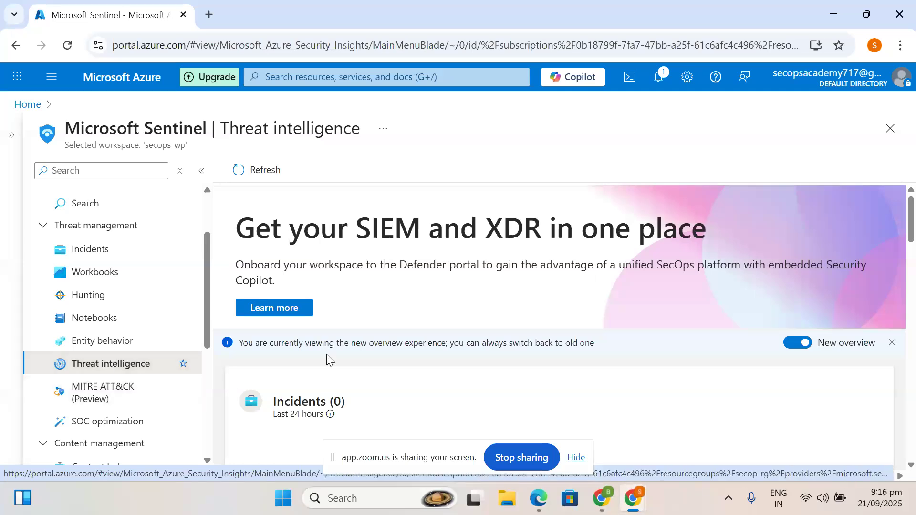
- Follow the Threat intelligence link to the Defender portal and switch to its new tab
scroll(494, 366, down, 2)
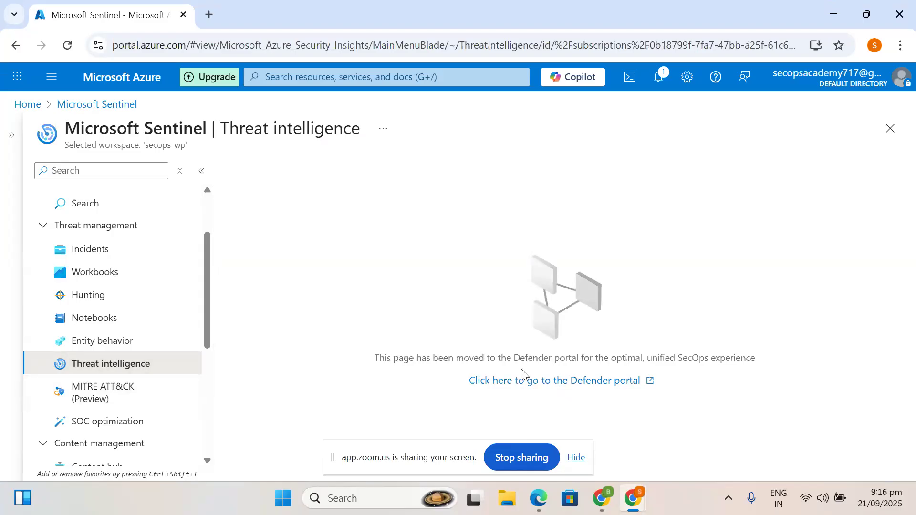
click(554, 382)
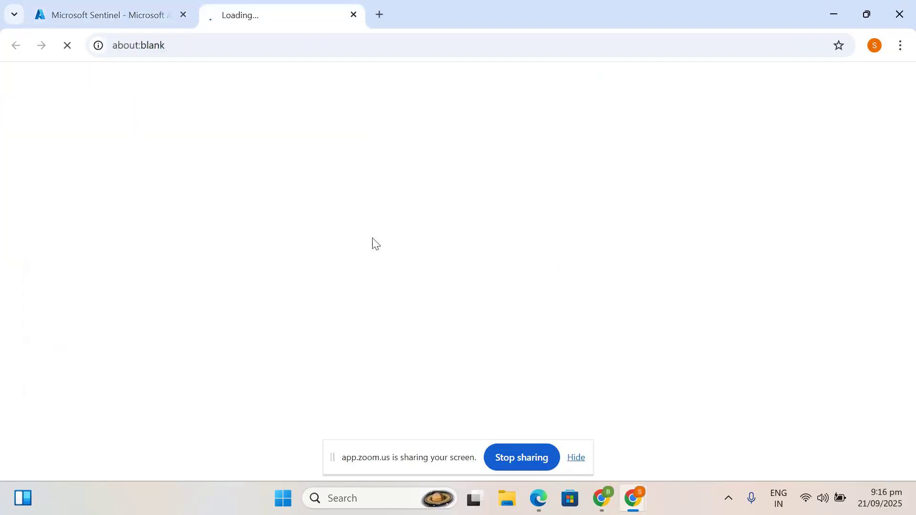
click(113, 5)
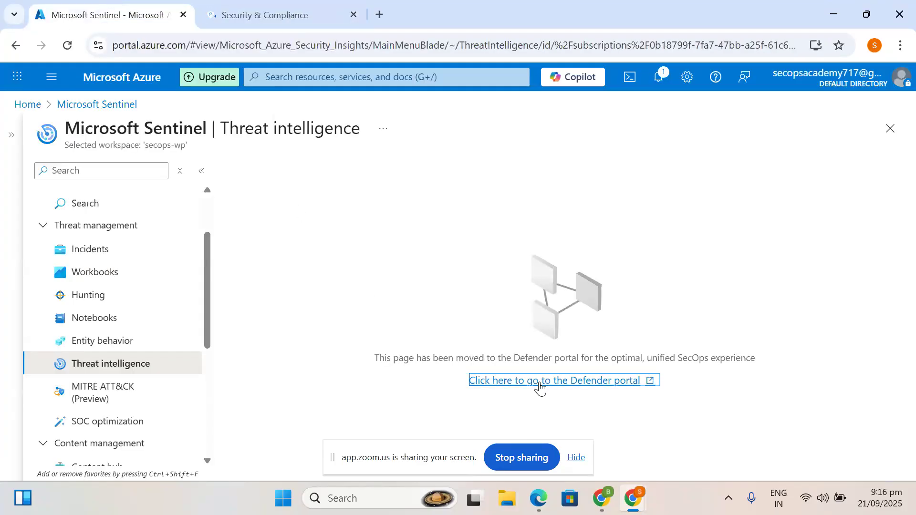
click(281, 12)
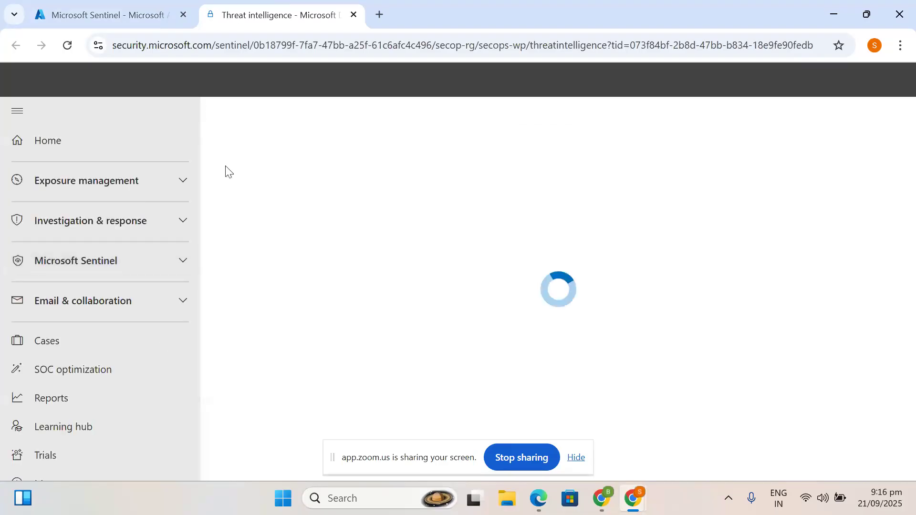
- Open Microsoft Sentinel > Threat management > Threat intelligence and its intel management page
click(105, 266)
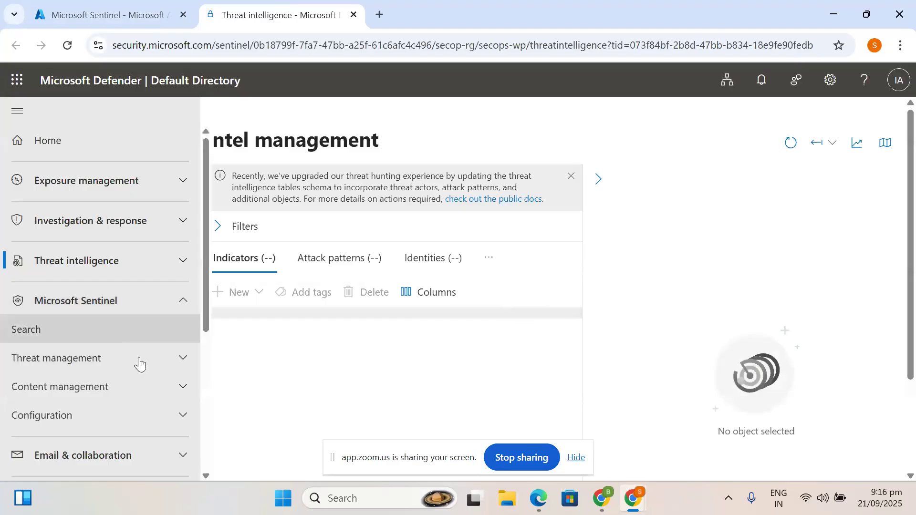
click(184, 358)
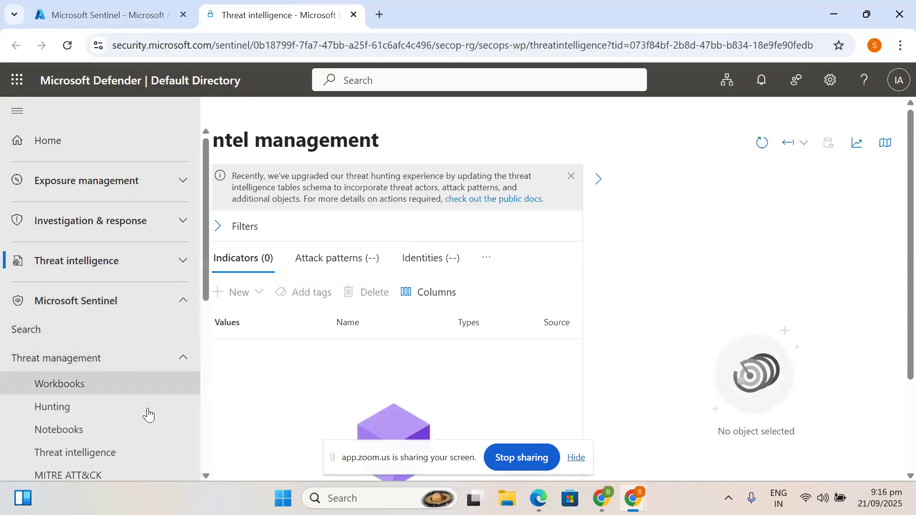
scroll(120, 429, down, 1)
scroll(113, 443, down, 1)
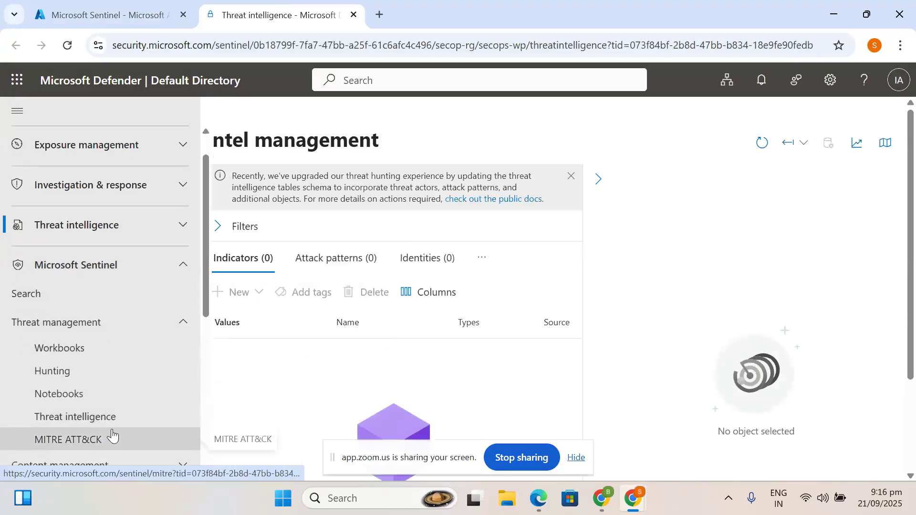
click(106, 416)
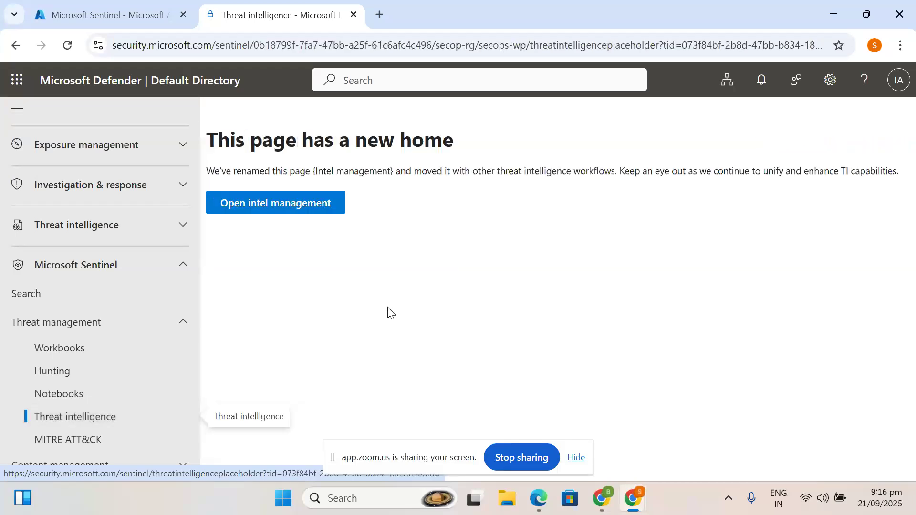
click(281, 212)
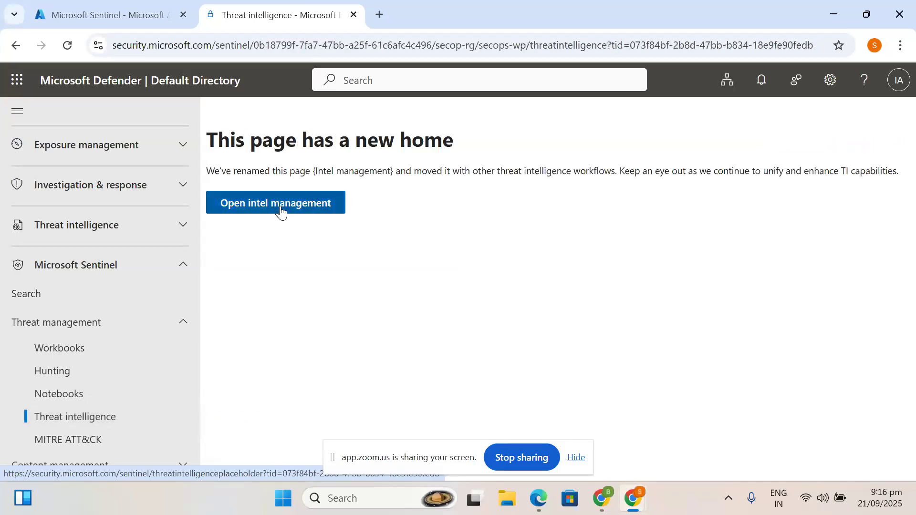
- Review the intel management page reporting no threat intelligence data, then return to the Azure tab
scroll(343, 311, down, 2)
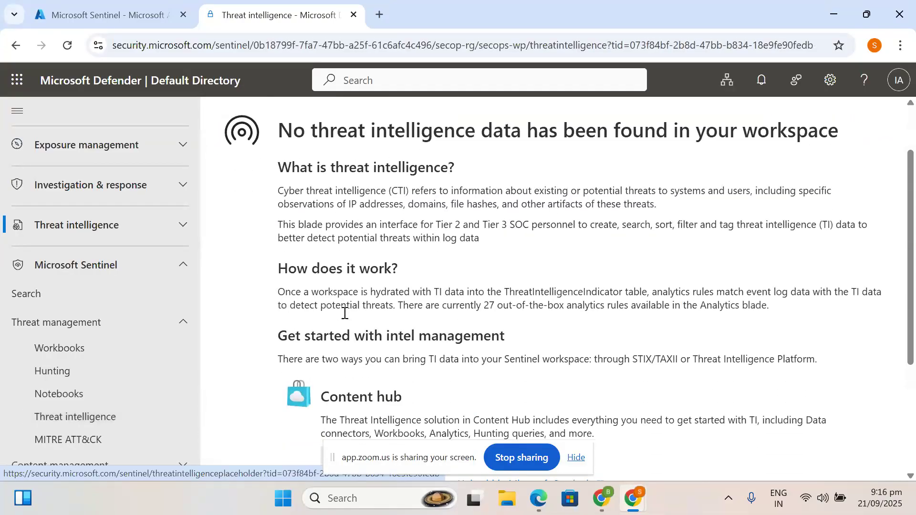
scroll(344, 313, down, 3)
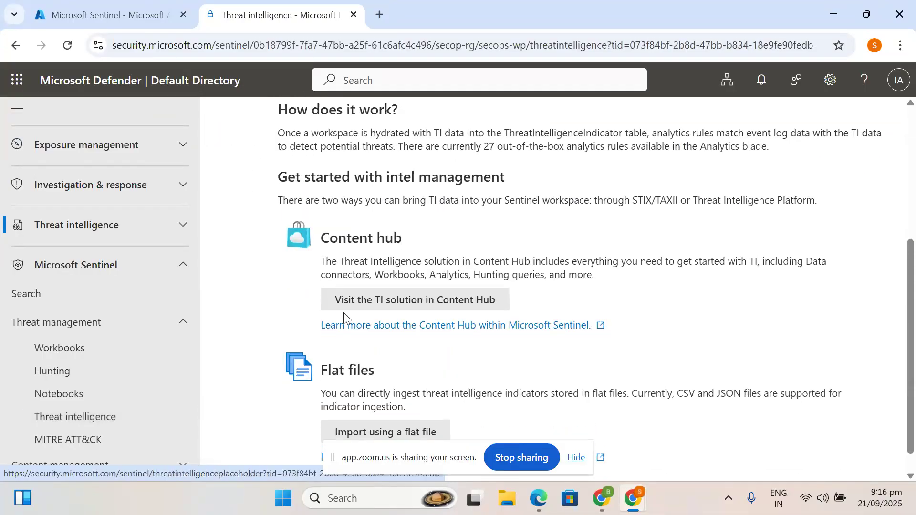
scroll(344, 313, up, 5)
scroll(344, 313, down, 2)
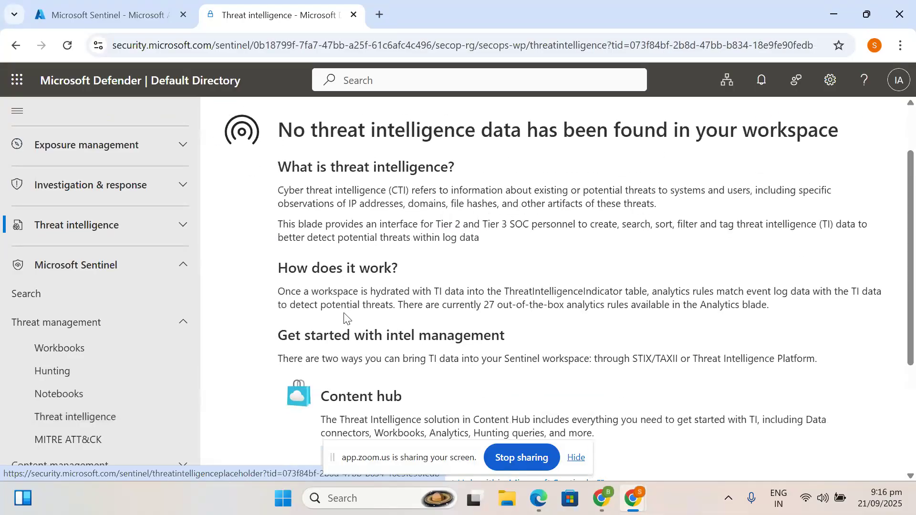
scroll(345, 316, down, 1)
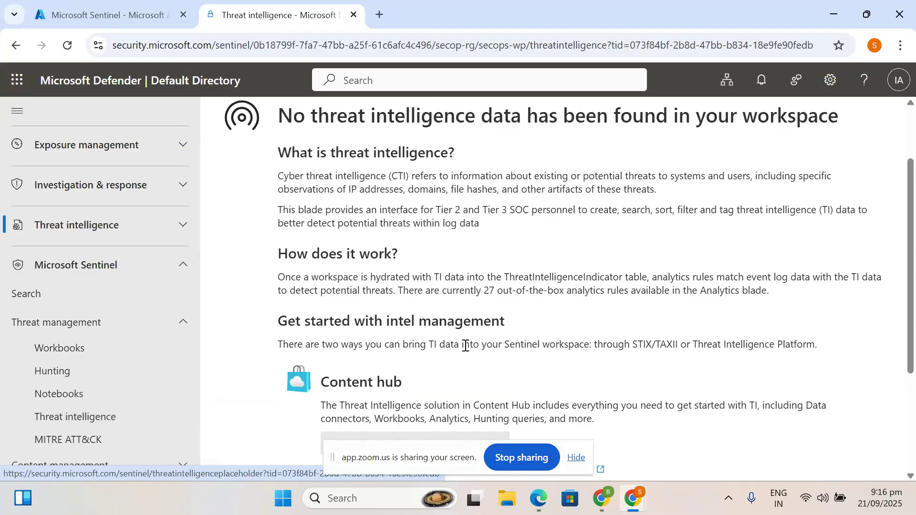
scroll(465, 344, down, 2)
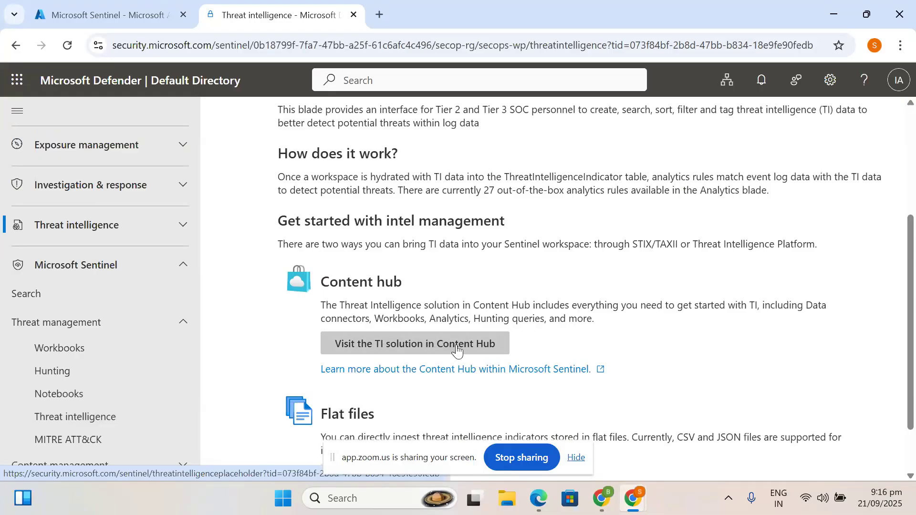
click(123, 3)
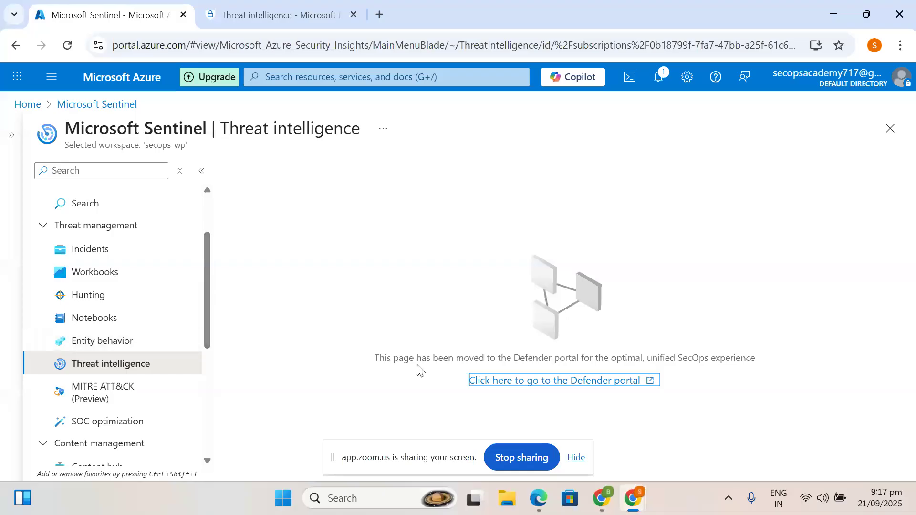
- Reach the full Content hub through Data connectors' 'More content at Content Hub' link, after trying the Defender portal link
scroll(97, 340, down, 5)
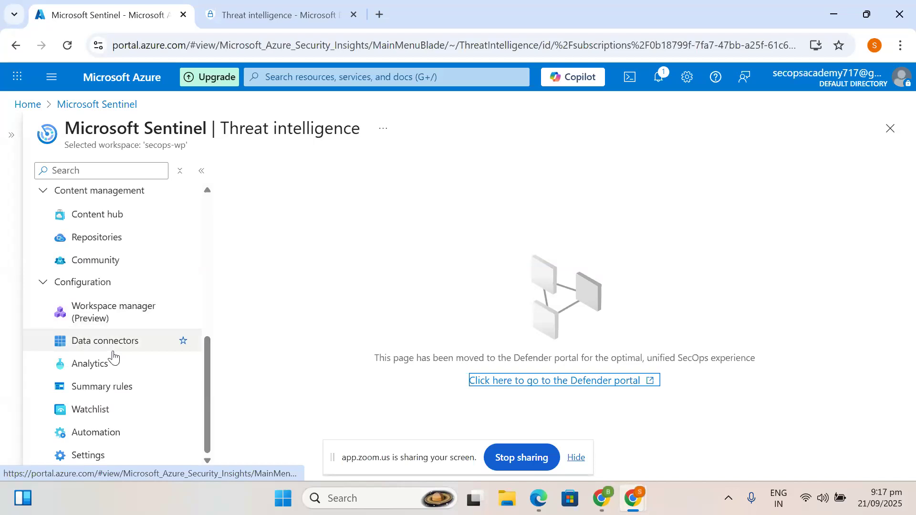
click(83, 225)
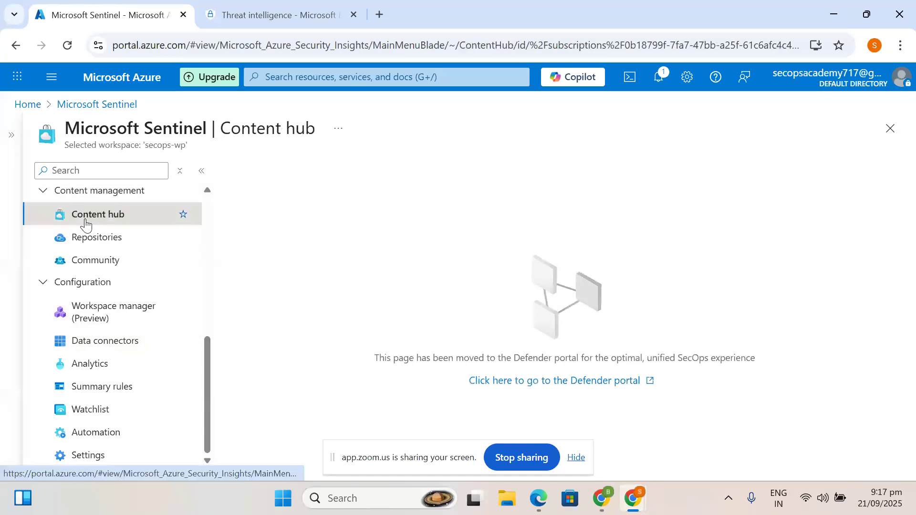
click(563, 382)
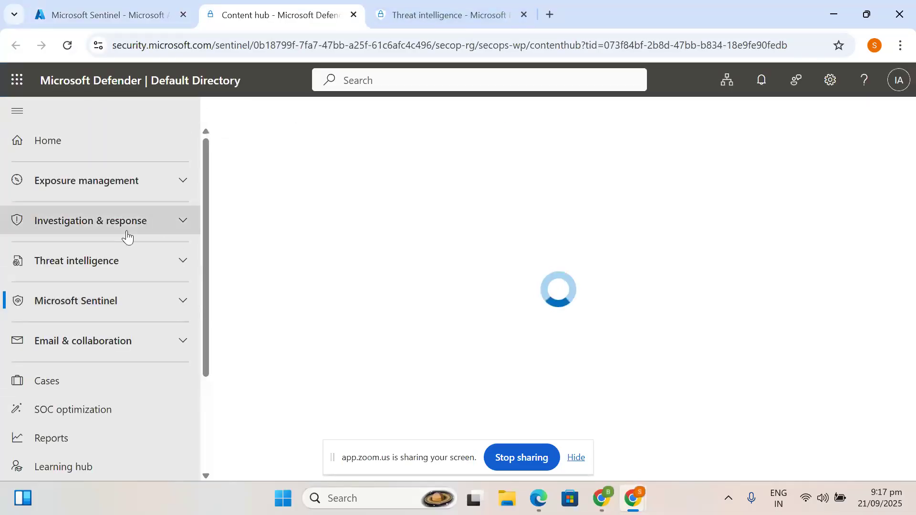
click(105, 7)
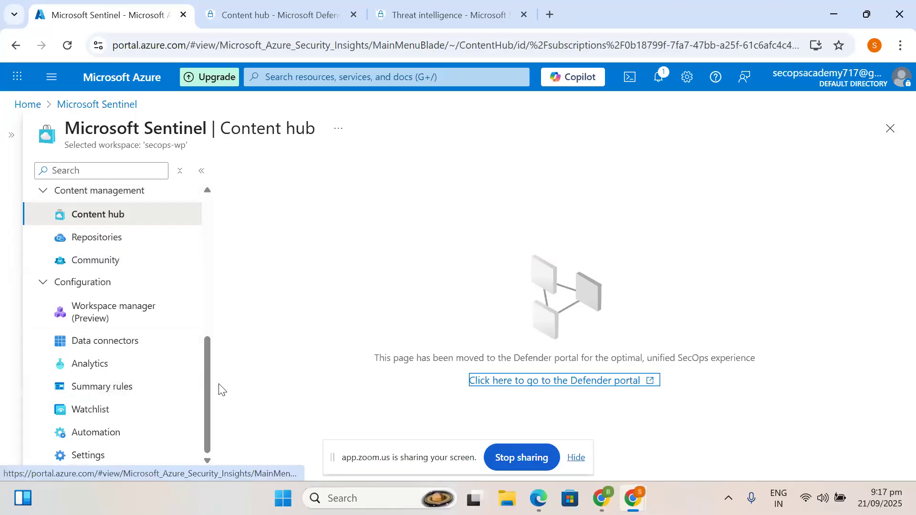
click(107, 341)
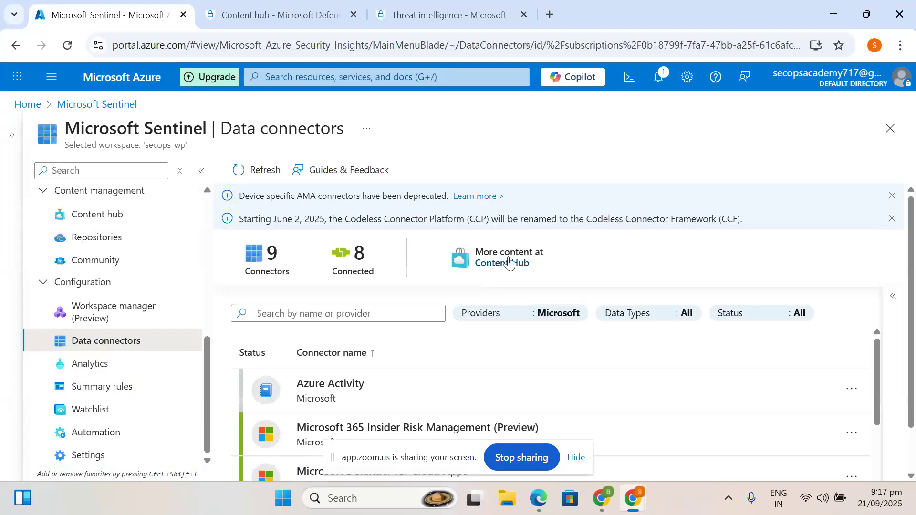
click(507, 263)
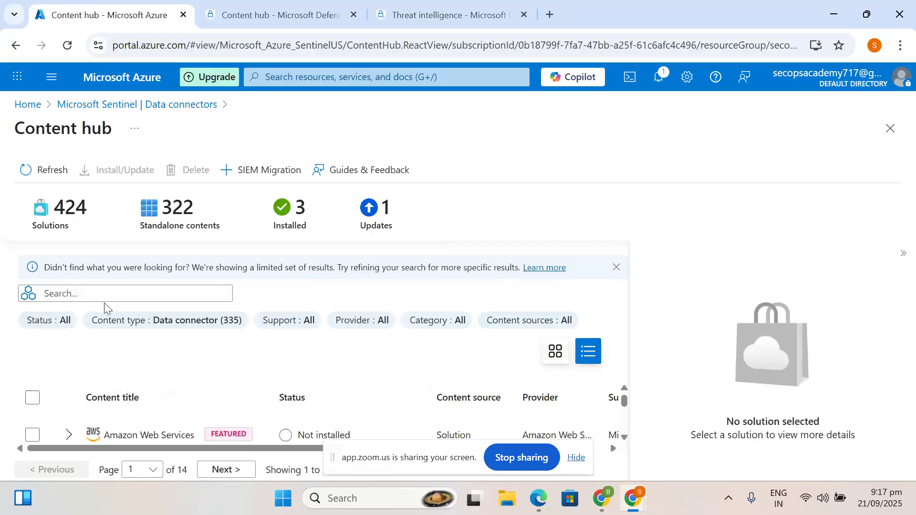
- Search the Content hub for 'threat intelligence' and hide the details pane
click(84, 294)
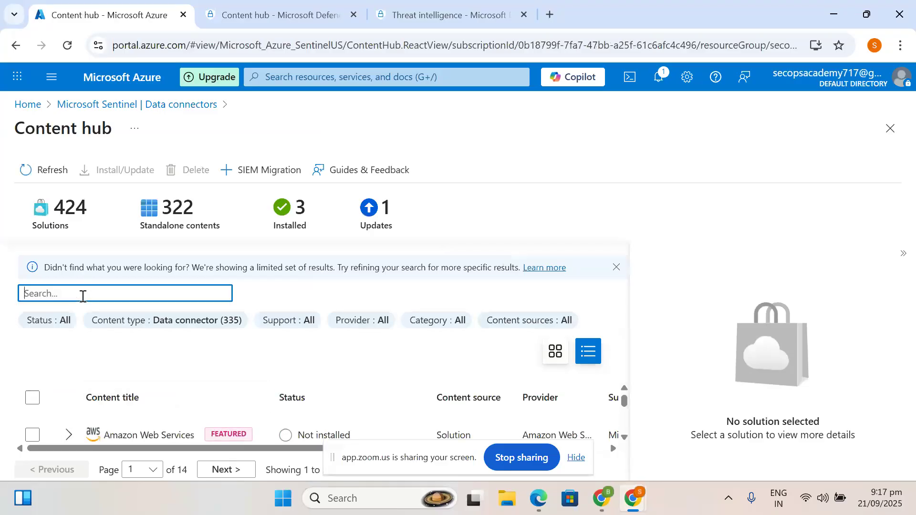
text(threat intelligence)
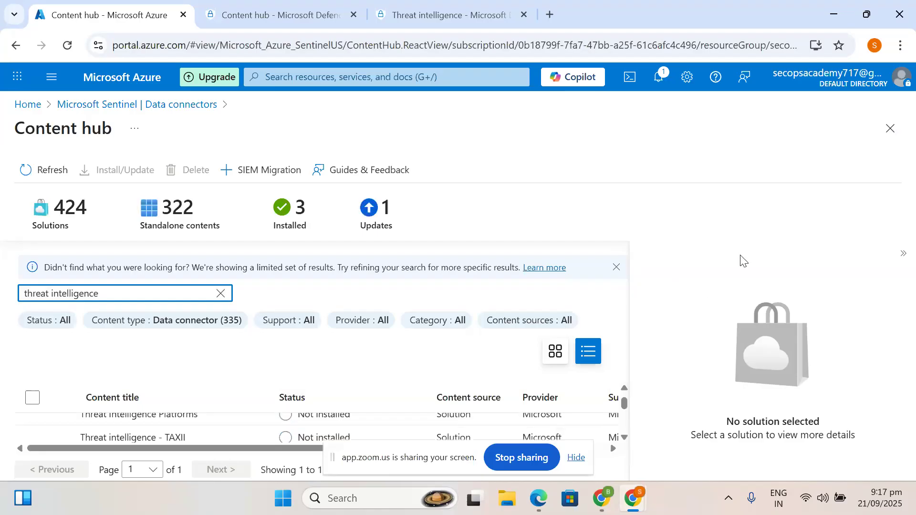
click(901, 256)
scroll(202, 388, up, 3)
scroll(203, 387, down, 1)
scroll(203, 388, up, 3)
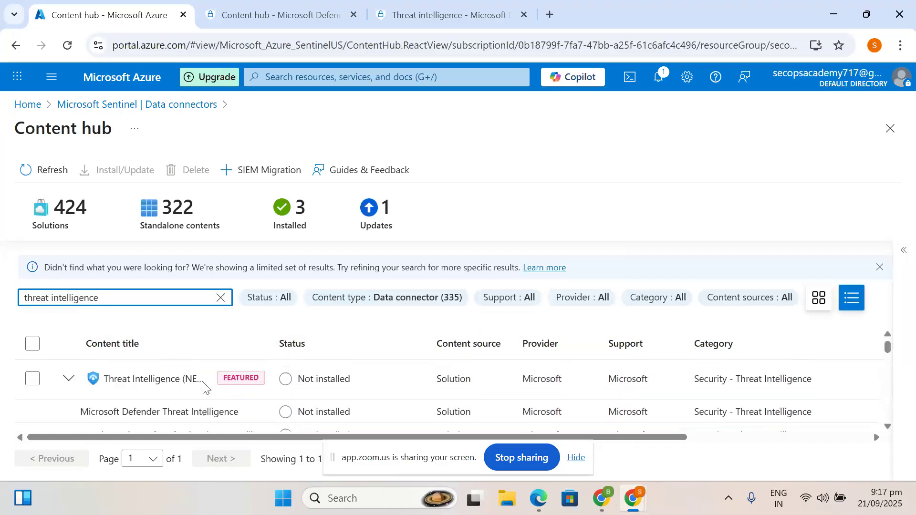
scroll(203, 387, down, 1)
scroll(202, 387, up, 1)
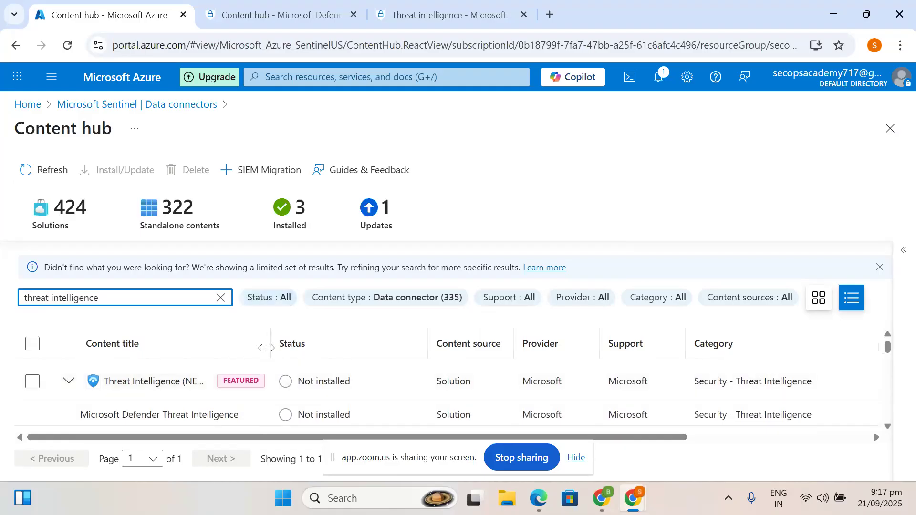
- Widen the Content title column and scroll through the matching solutions
drag(266, 348, 384, 348)
scroll(203, 388, down, 1)
scroll(203, 388, up, 1)
scroll(203, 387, down, 5)
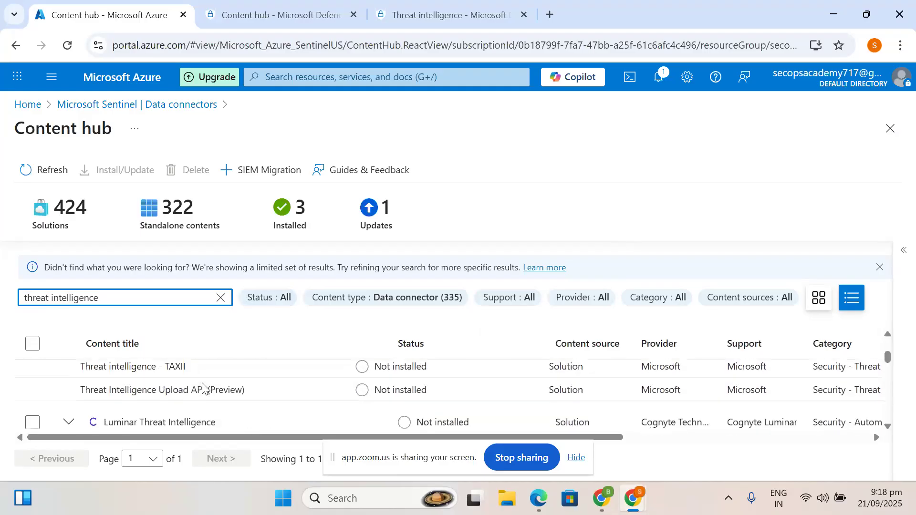
scroll(202, 387, up, 3)
scroll(203, 387, down, 2)
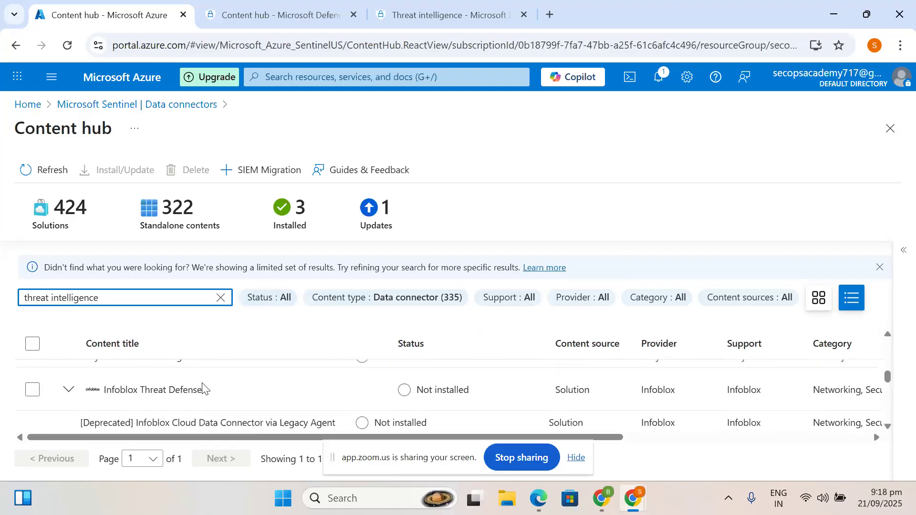
scroll(203, 388, up, 2)
scroll(203, 387, up, 2)
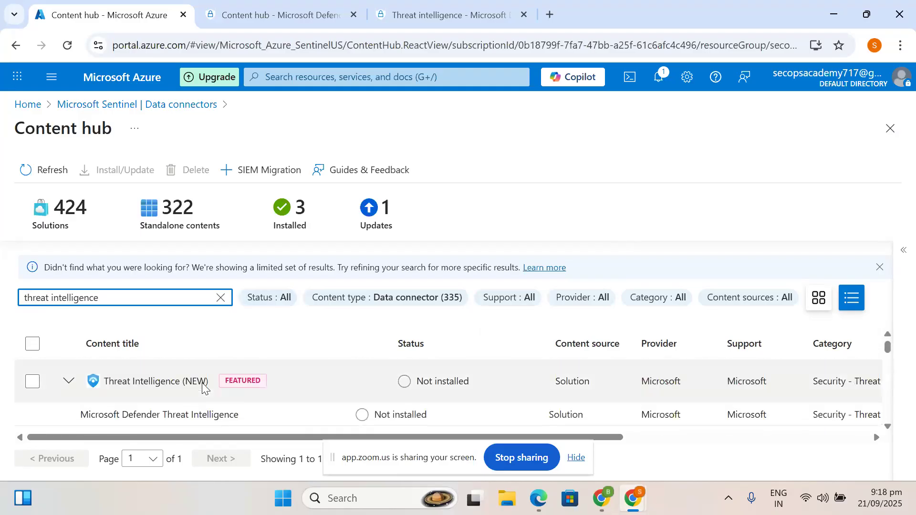
- Select the Threat Intelligence (NEW) solution to show its version 3.0.6 details
click(136, 384)
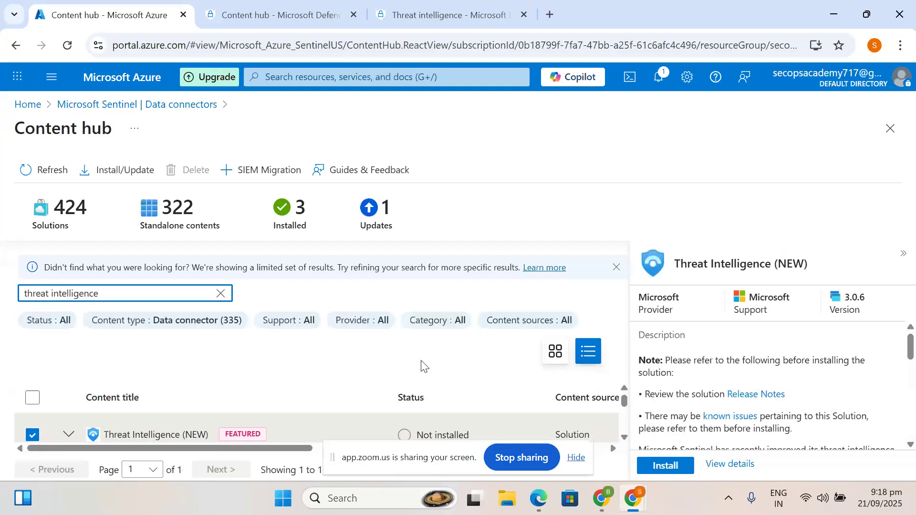
scroll(744, 349, down, 2)
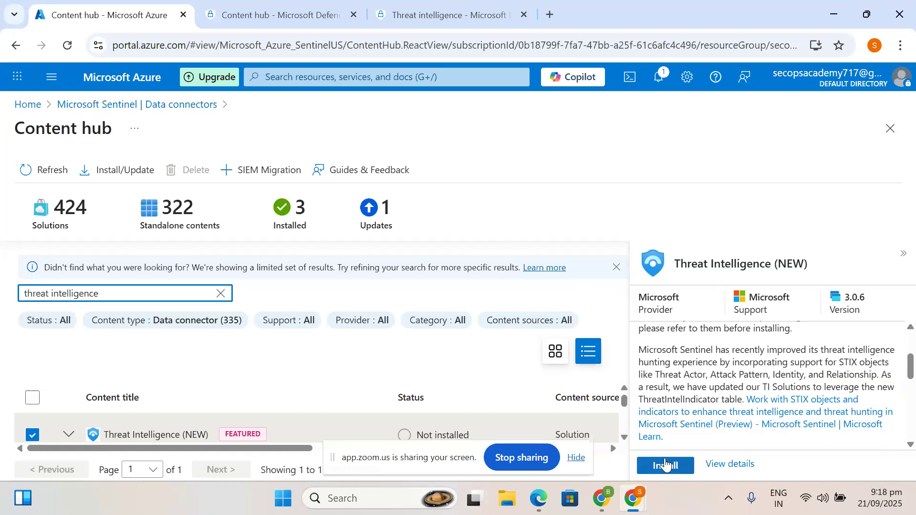
- Install the Threat Intelligence (NEW) solution and review its read-before-installing note
click(666, 466)
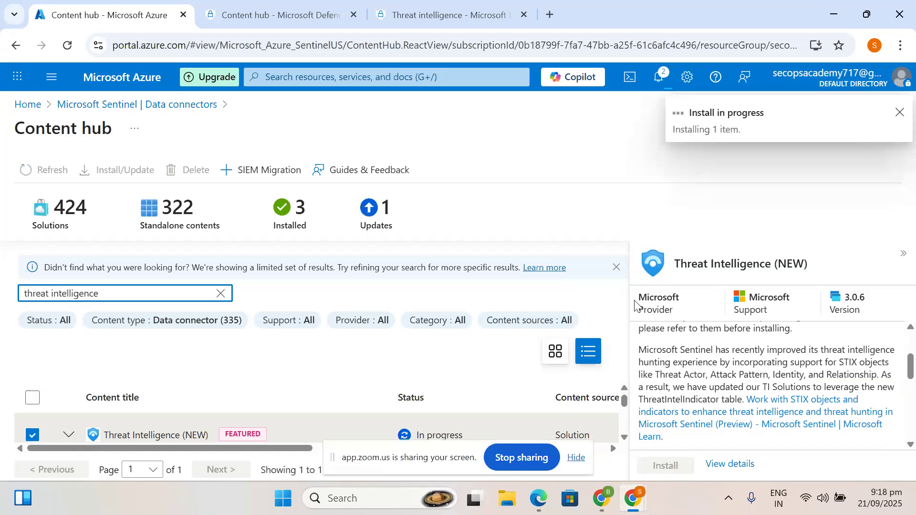
scroll(685, 437, down, 5)
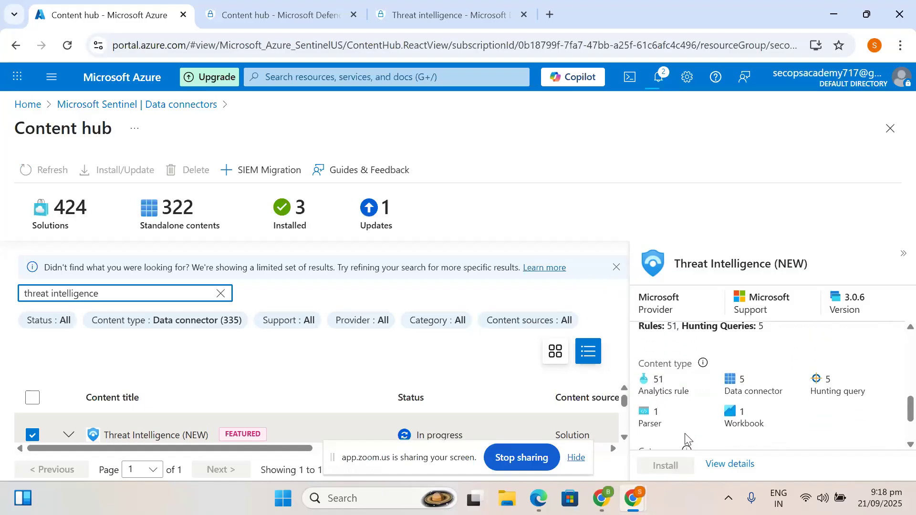
scroll(743, 408, up, 5)
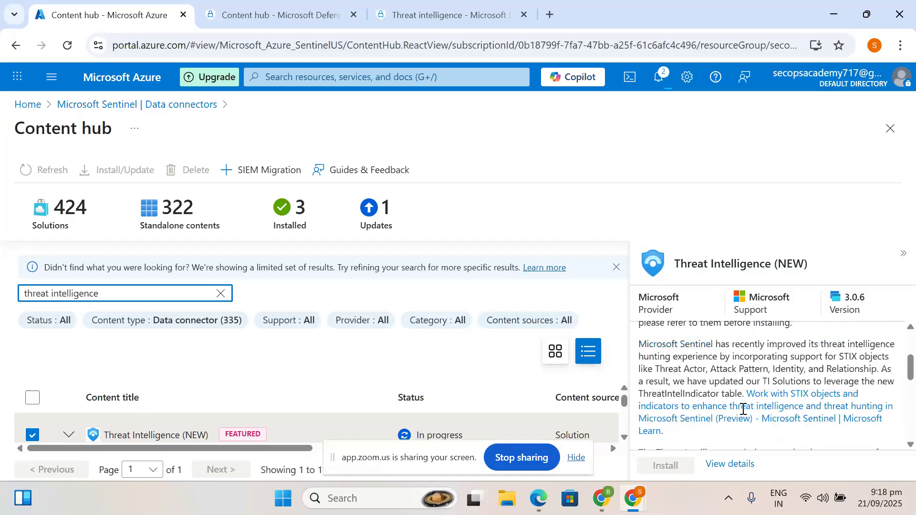
scroll(734, 351, up, 2)
scroll(734, 352, down, 1)
scroll(735, 352, up, 1)
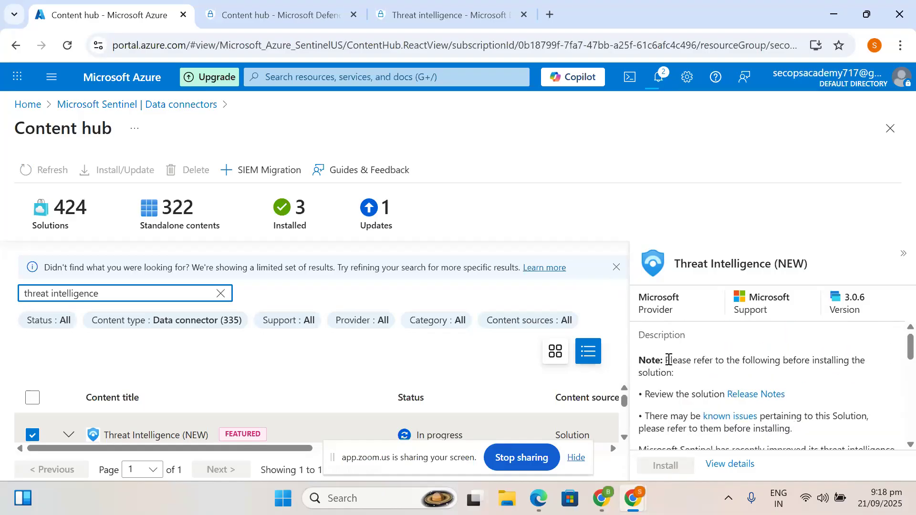
drag(669, 362, 671, 376)
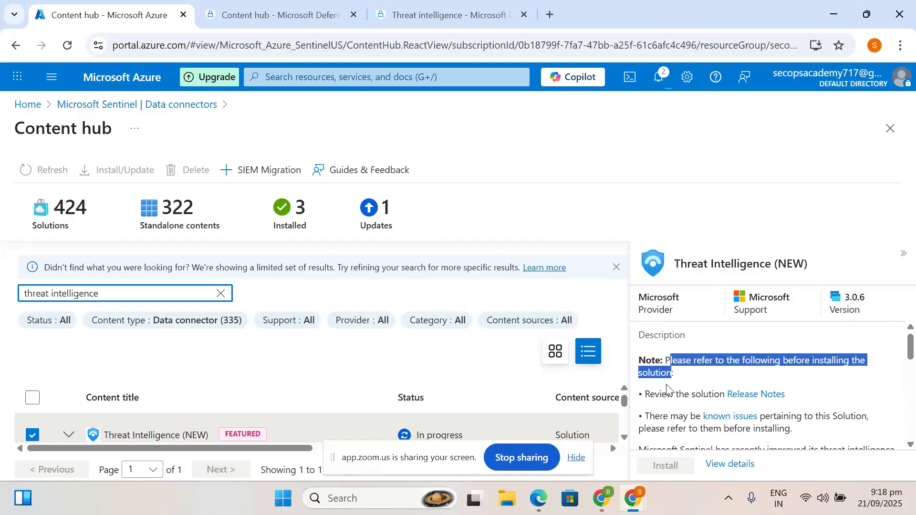
scroll(666, 389, down, 4)
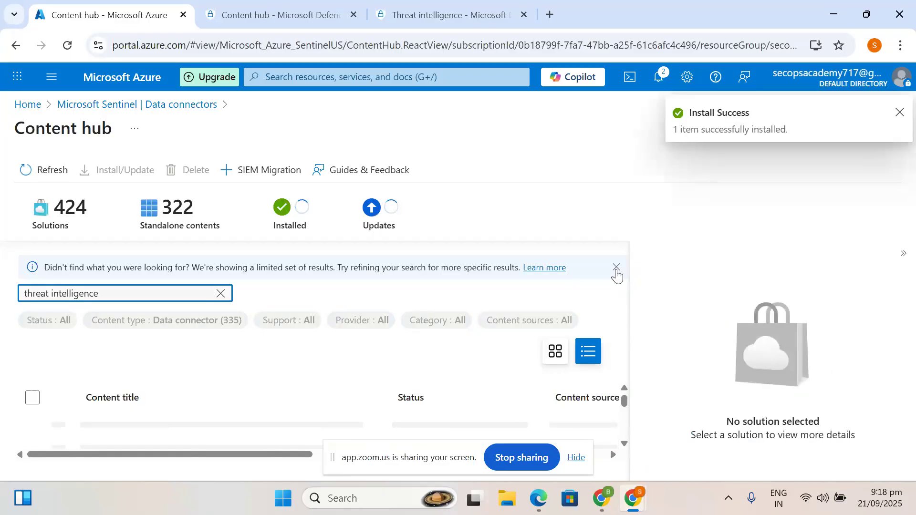
click(900, 113)
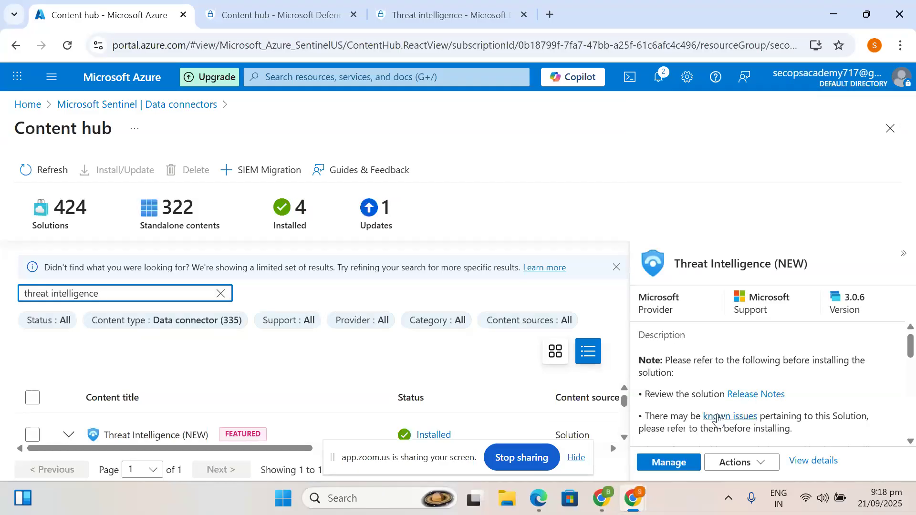
scroll(720, 418, down, 2)
scroll(718, 420, down, 1)
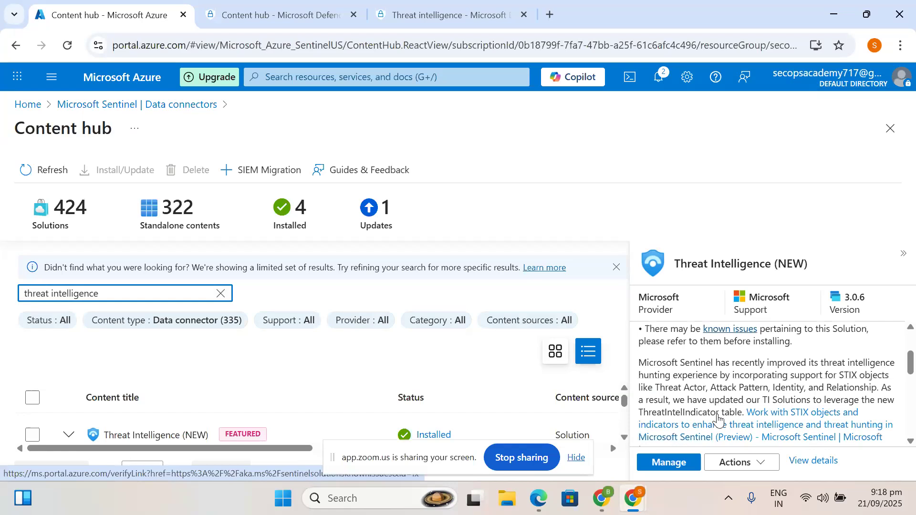
mouse_move(839, 379)
mouse_down()
mouse_move(864, 377)
mouse_move(844, 377)
mouse_up()
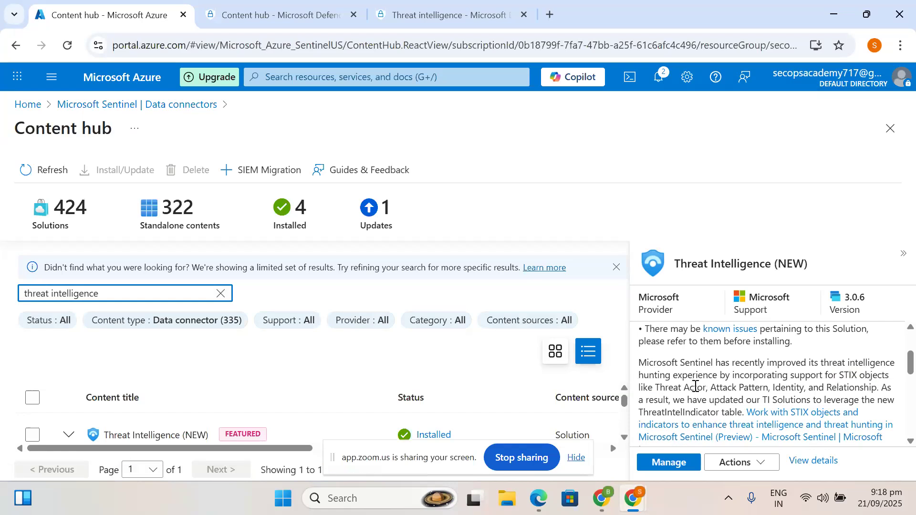
drag(655, 387, 716, 392)
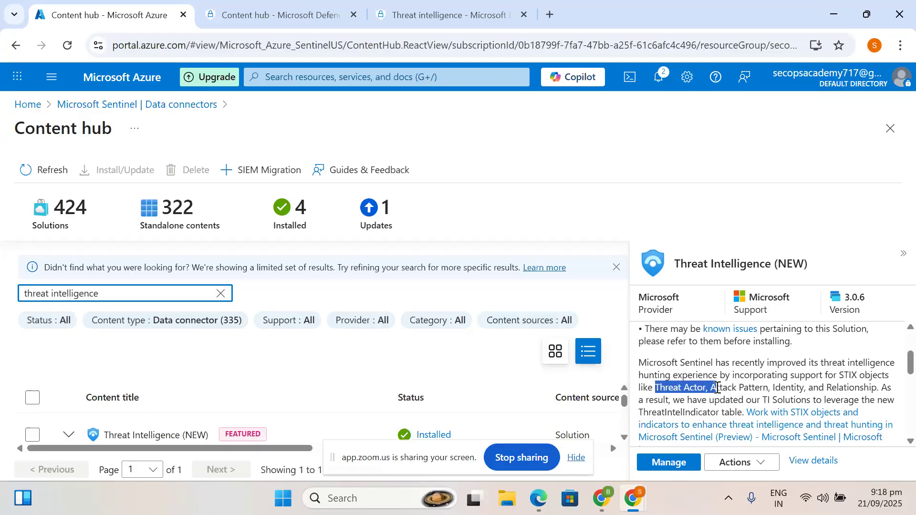
click(703, 386)
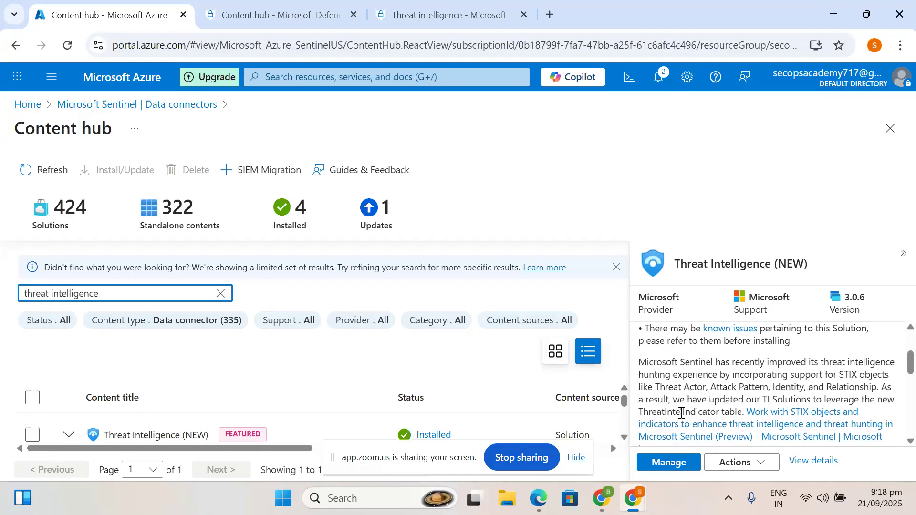
scroll(677, 410, down, 3)
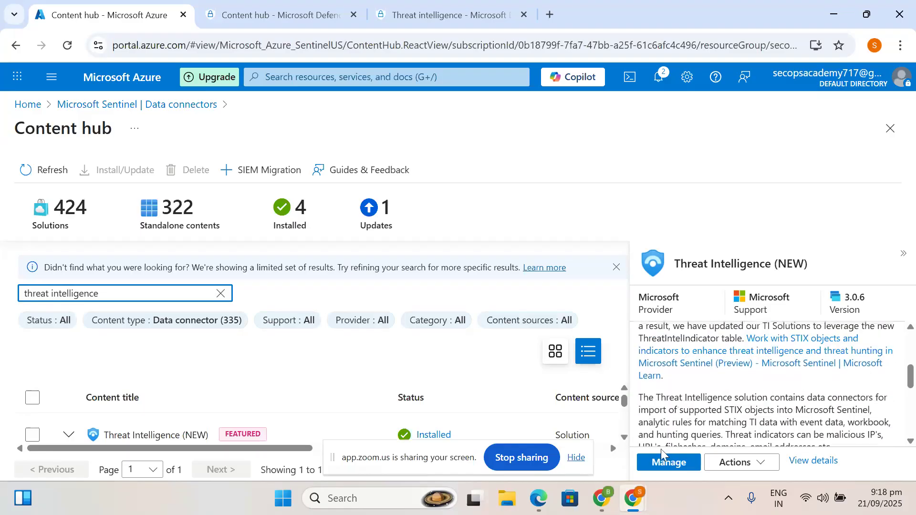
scroll(709, 404, down, 2)
scroll(709, 404, down, 2)
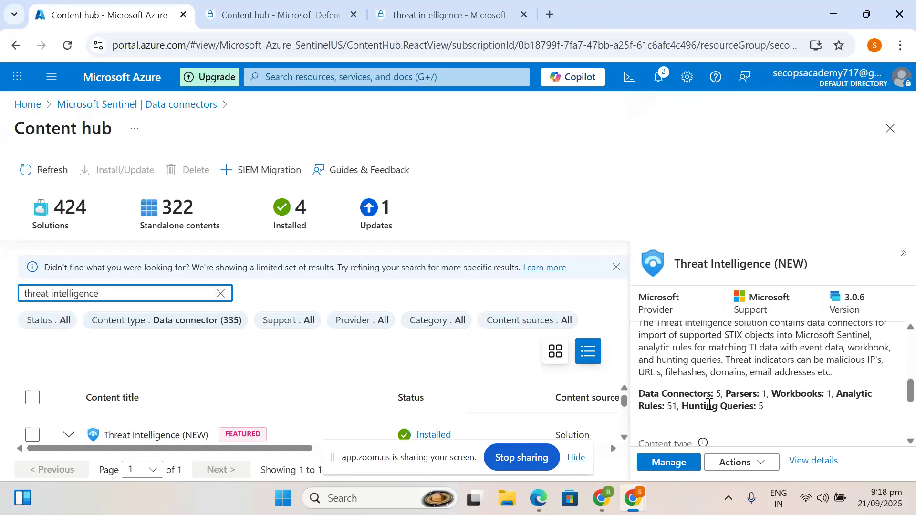
drag(639, 390, 717, 388)
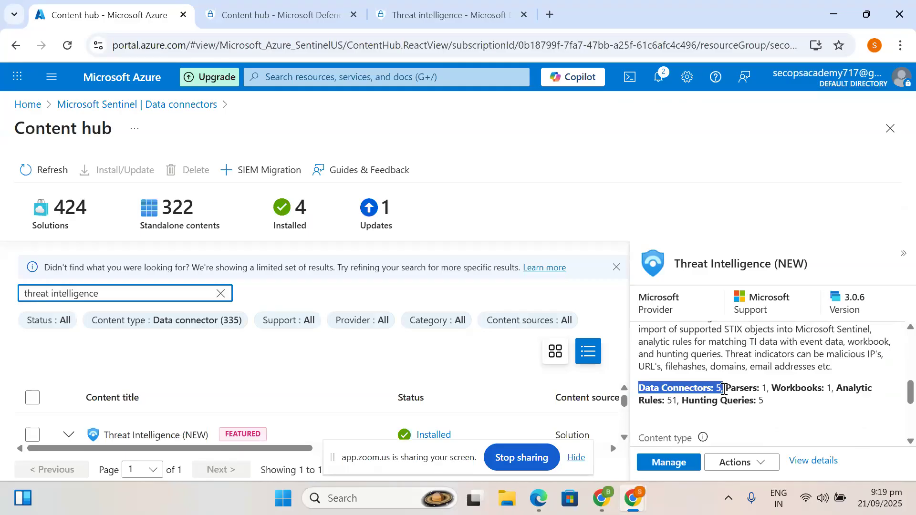
double_click(747, 391)
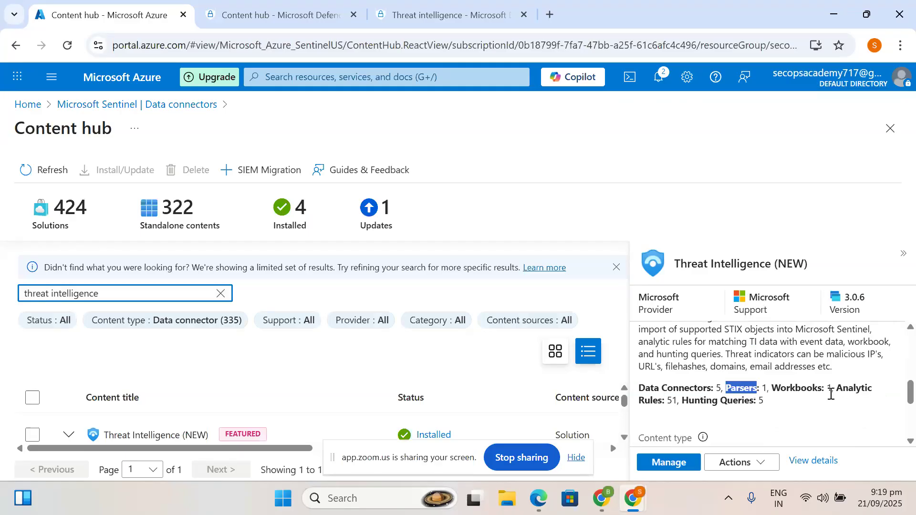
drag(833, 389, 675, 402)
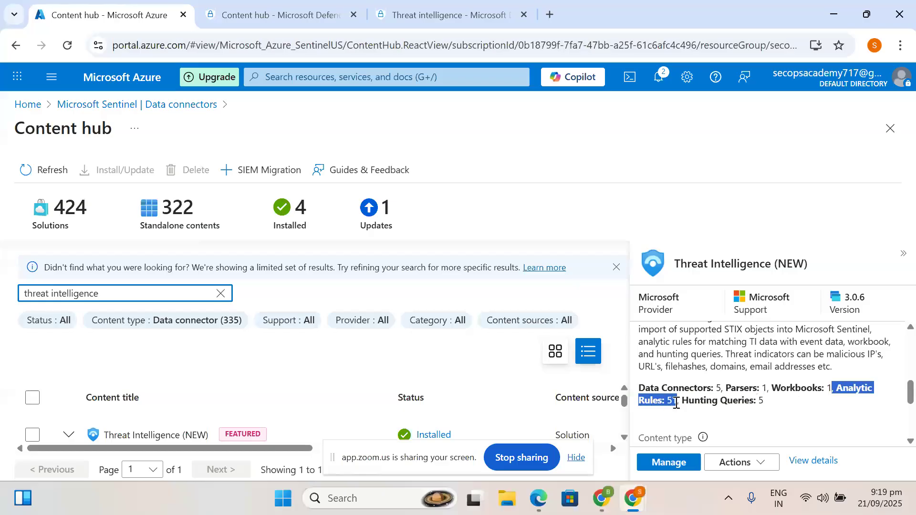
drag(765, 403, 697, 394)
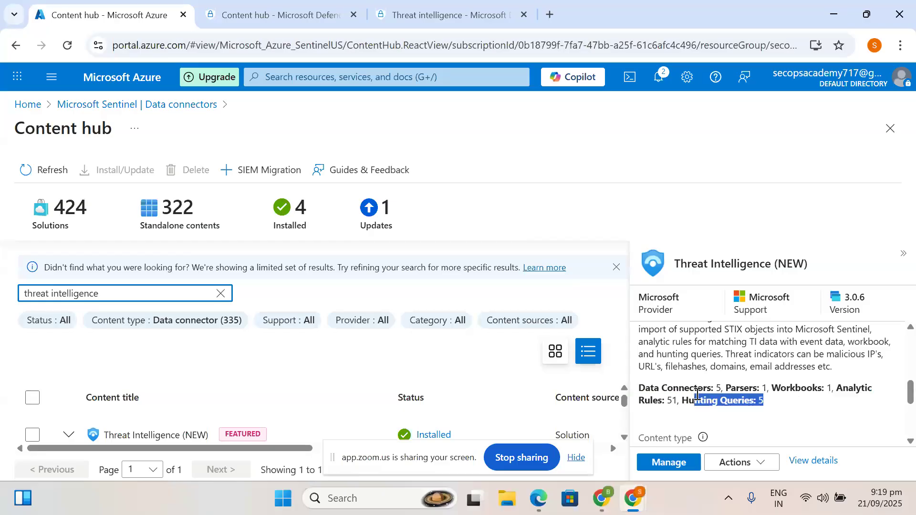
scroll(695, 394, down, 2)
scroll(708, 420, down, 1)
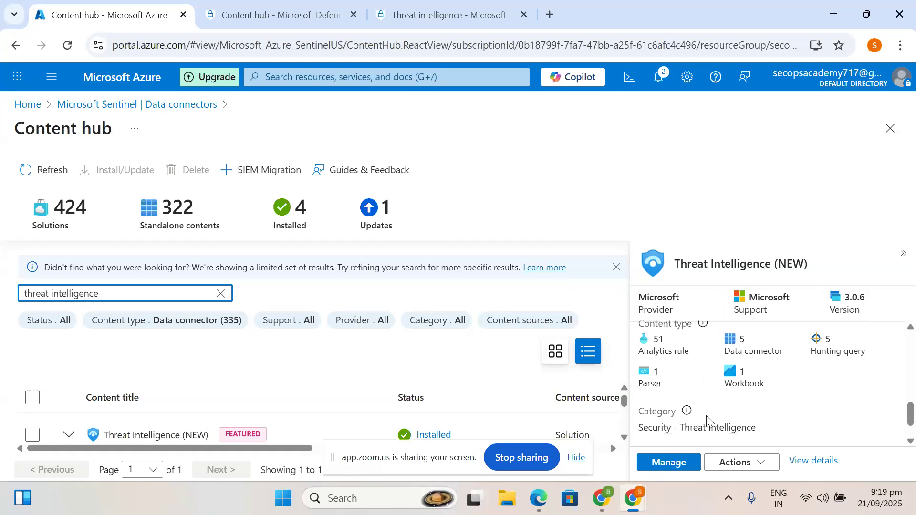
scroll(708, 420, down, 1)
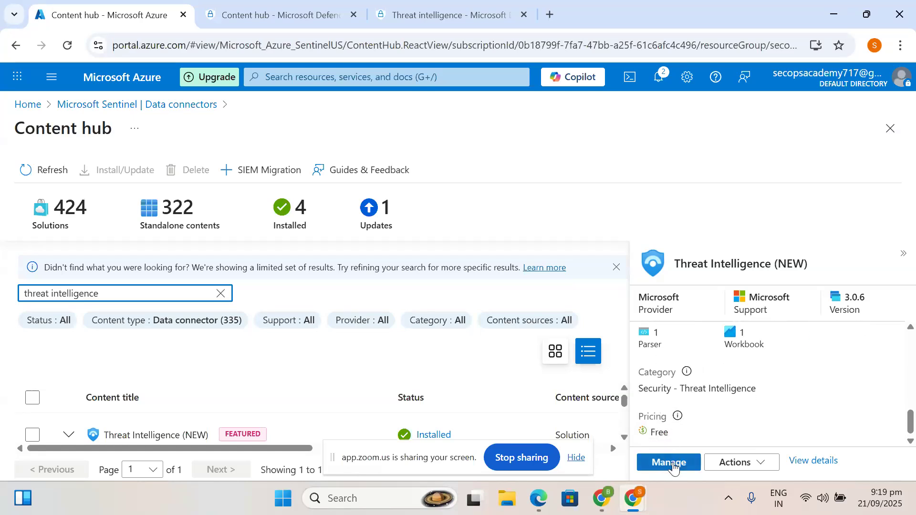
click(669, 462)
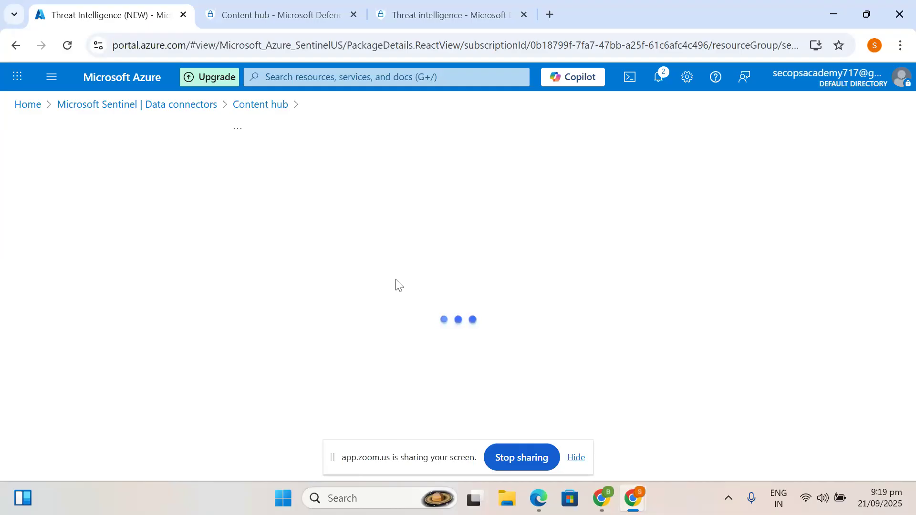
click(577, 459)
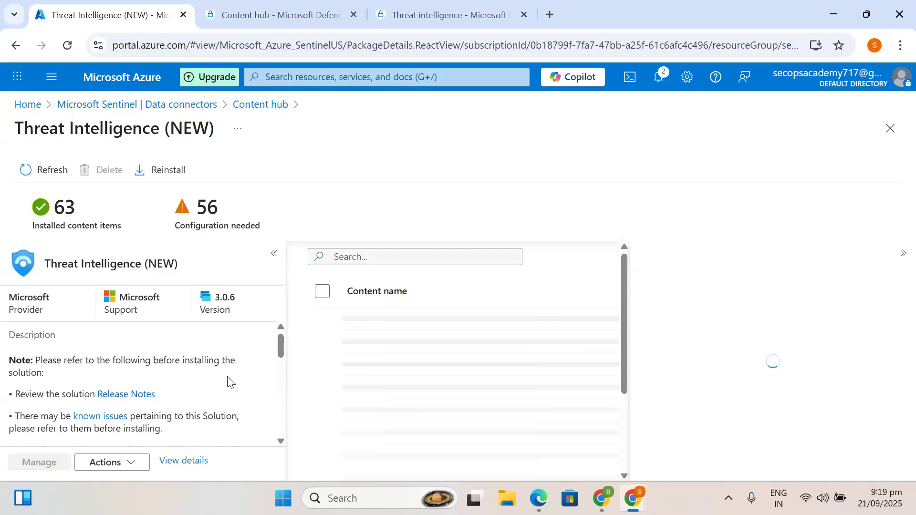
scroll(172, 405, down, 2)
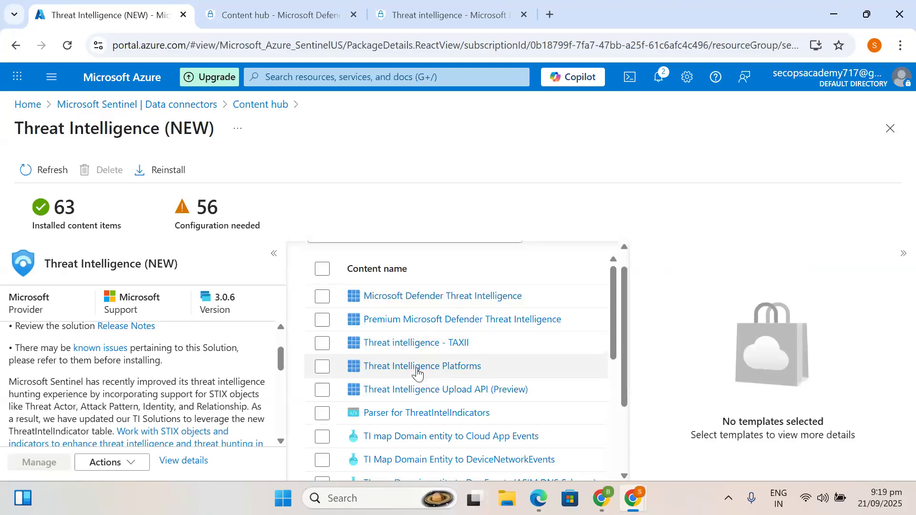
scroll(433, 372, down, 5)
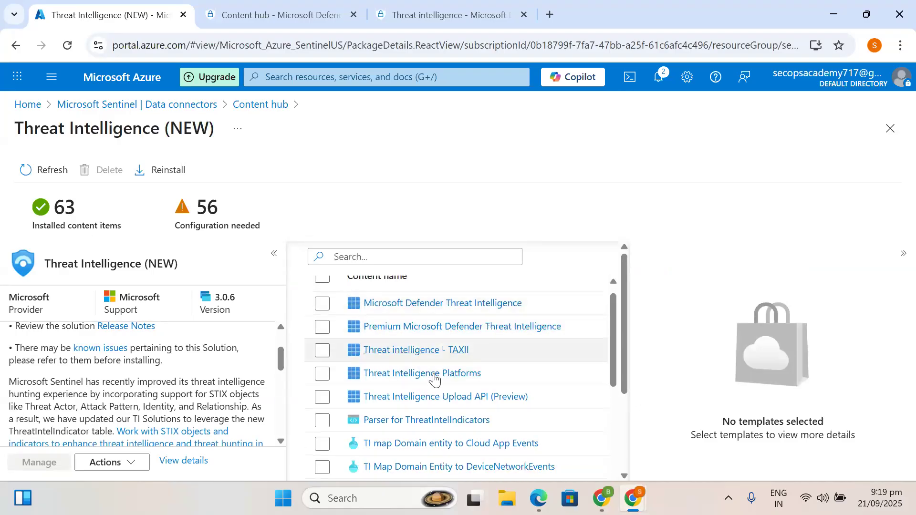
scroll(434, 373, up, 5)
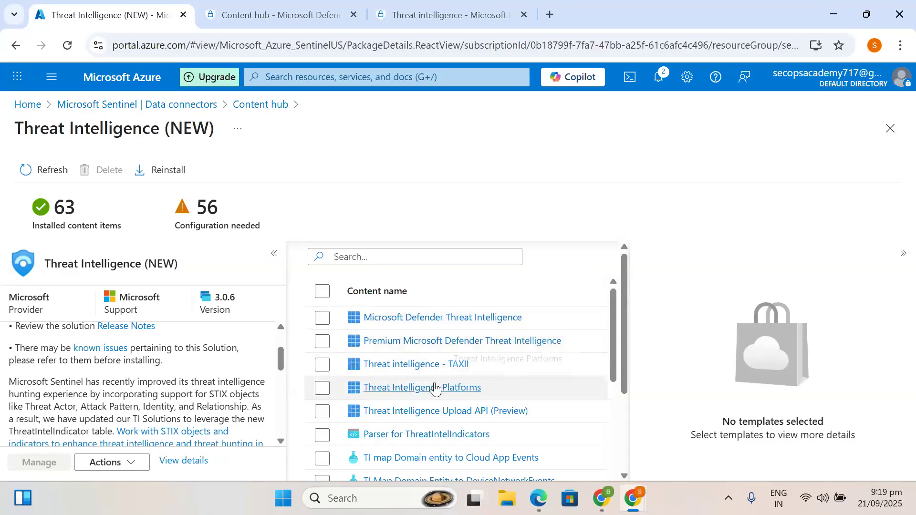
scroll(448, 390, down, 7)
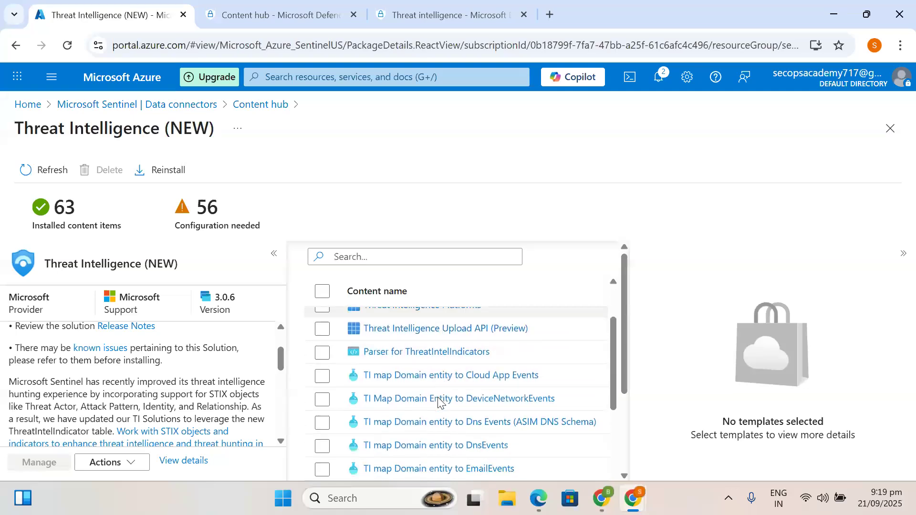
scroll(436, 403, up, 7)
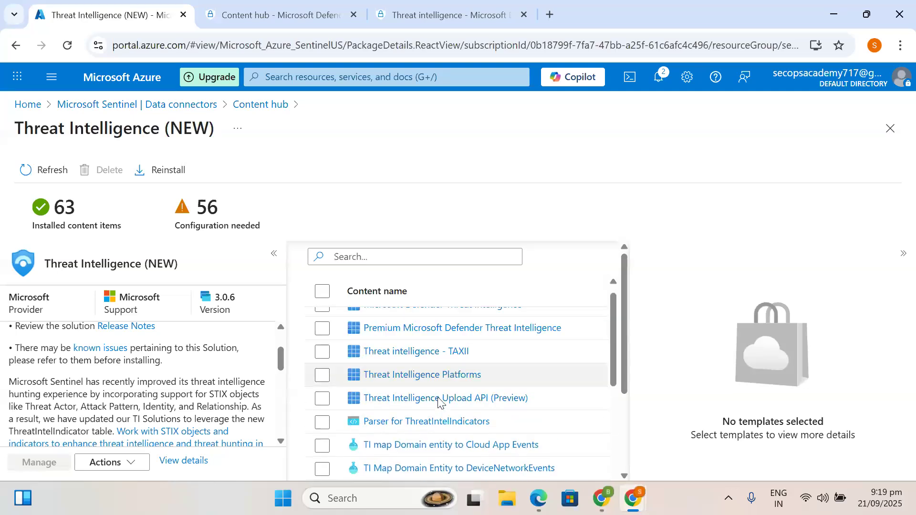
click(322, 291)
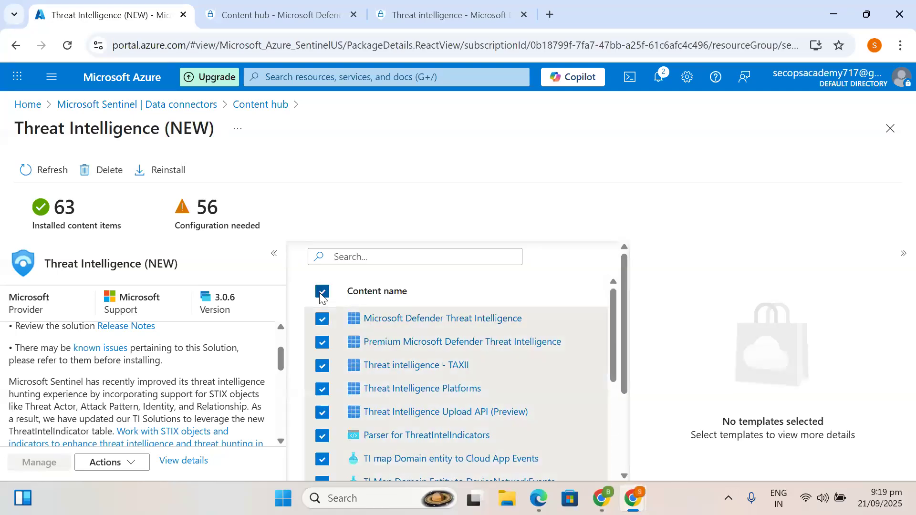
scroll(357, 372, down, 10)
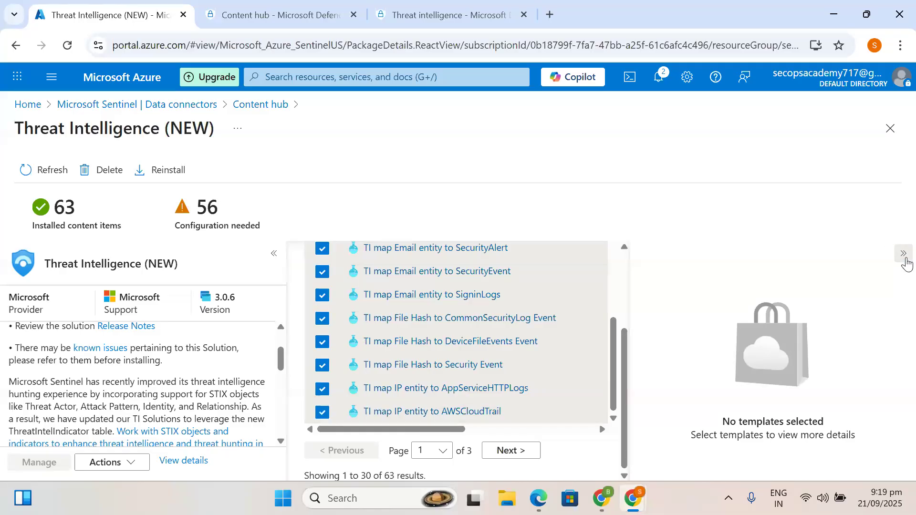
click(902, 253)
right_click(356, 379)
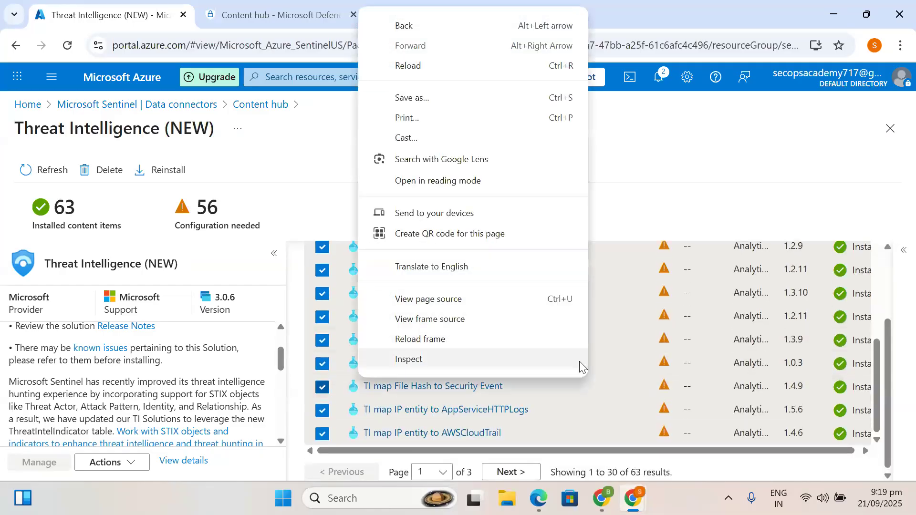
click(666, 385)
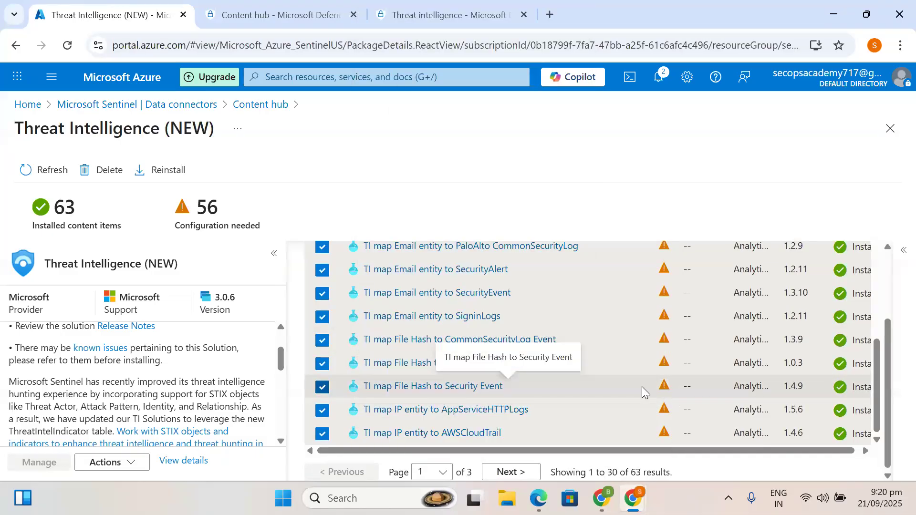
scroll(158, 398, down, 10)
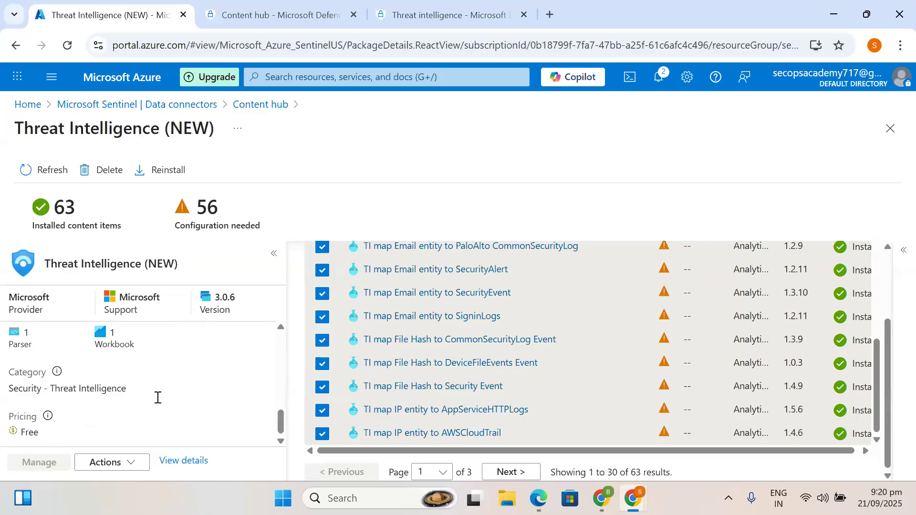
scroll(420, 347, up, 10)
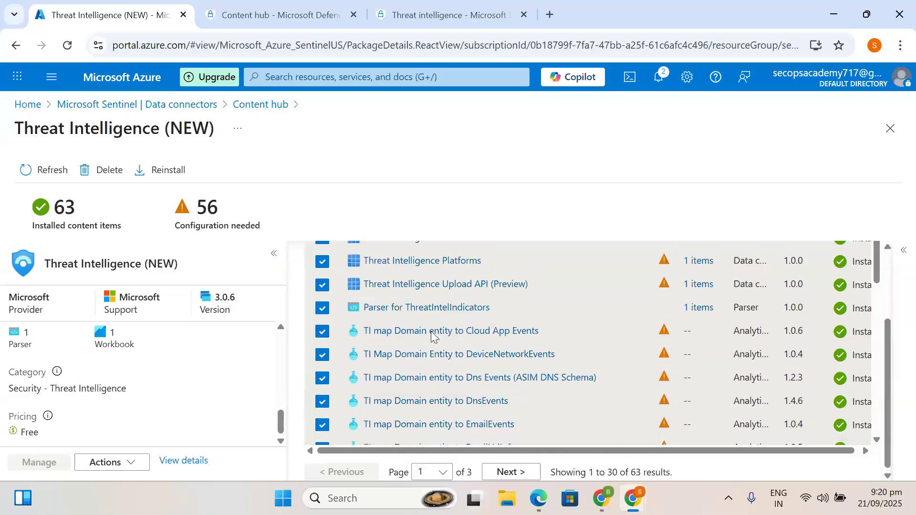
scroll(425, 377, down, 10)
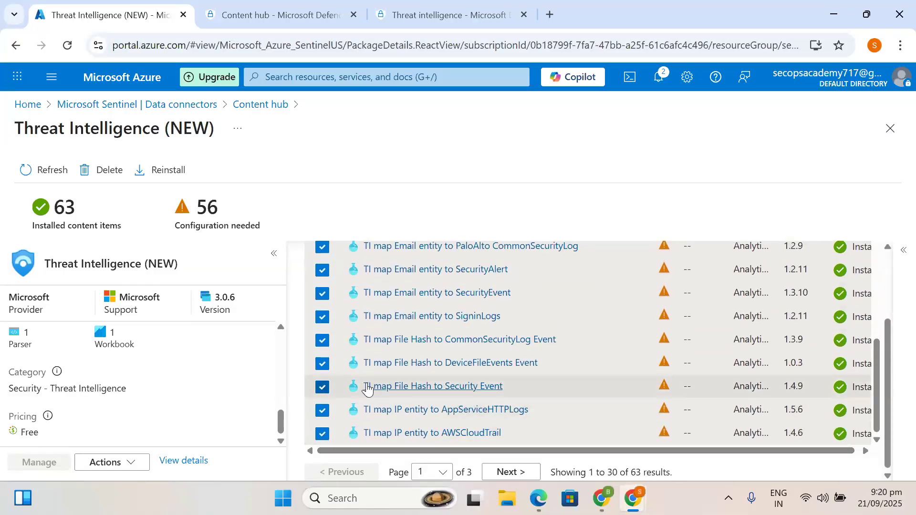
click(261, 104)
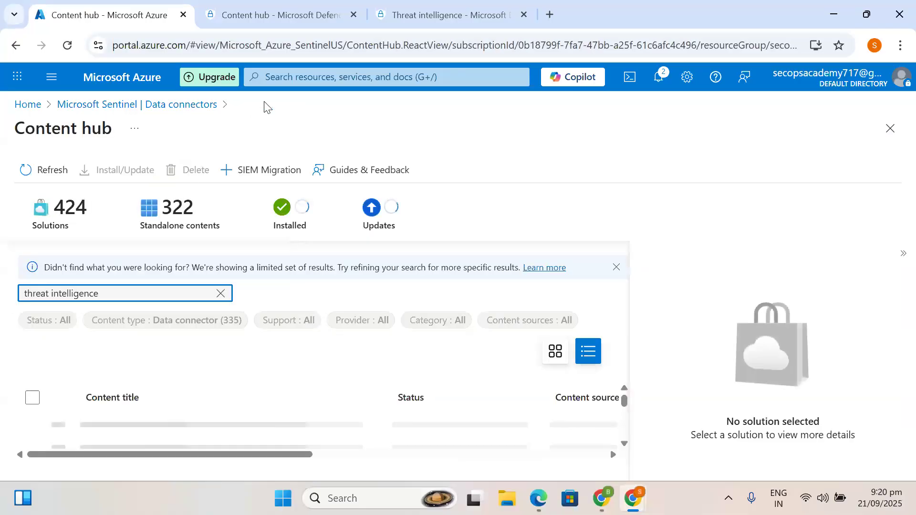
- Refresh Sentinel's Data connectors list and show the Threat intelligence - TAXII connector details
click(171, 106)
scroll(339, 407, down, 5)
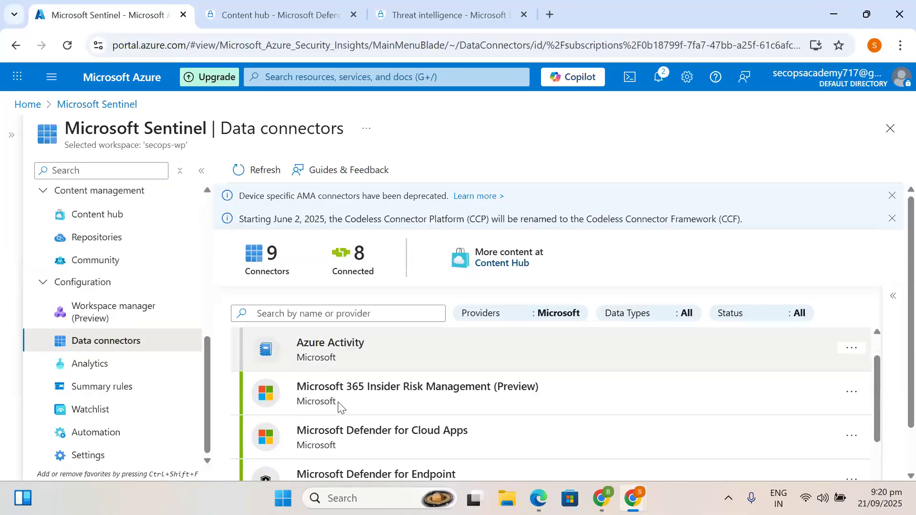
scroll(338, 406, up, 6)
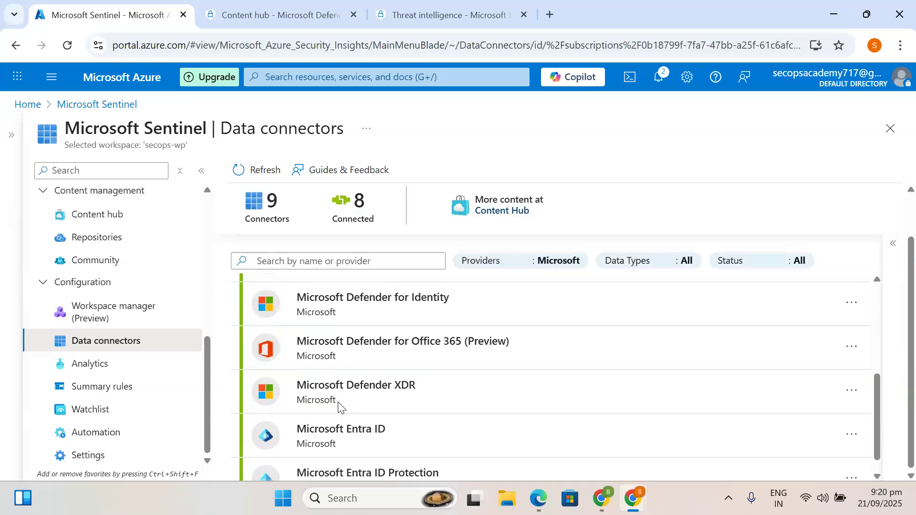
scroll(338, 384, down, 5)
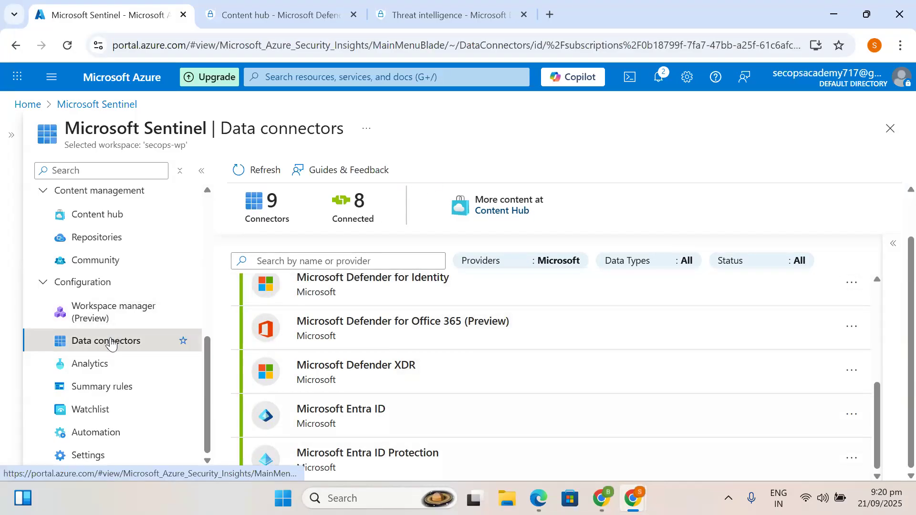
click(273, 183)
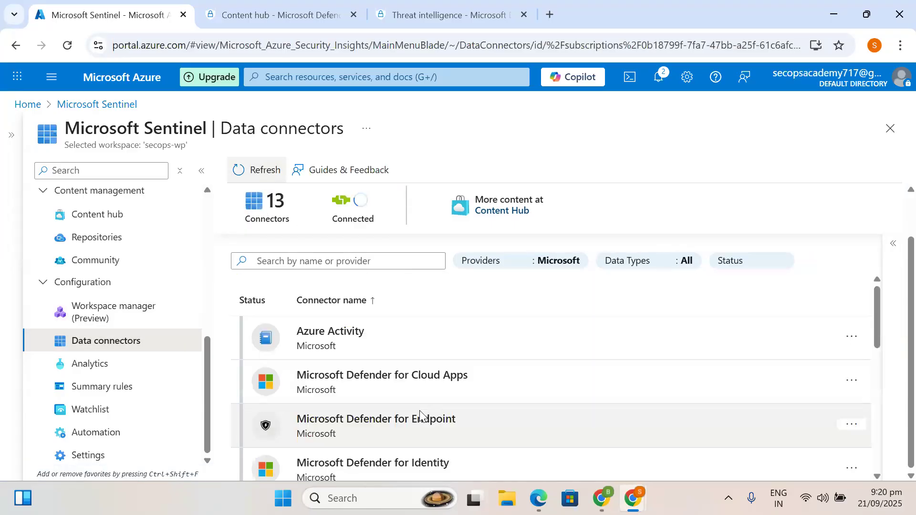
scroll(420, 415, down, 8)
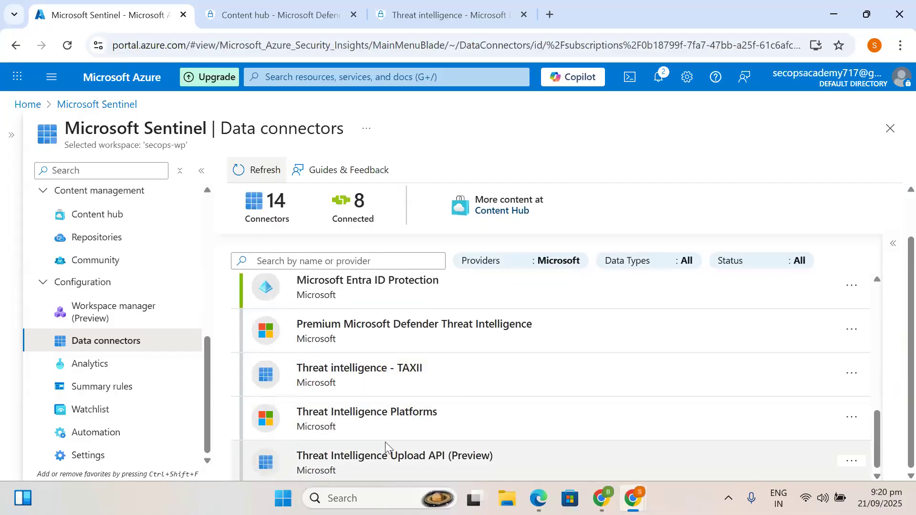
scroll(384, 436, down, 1)
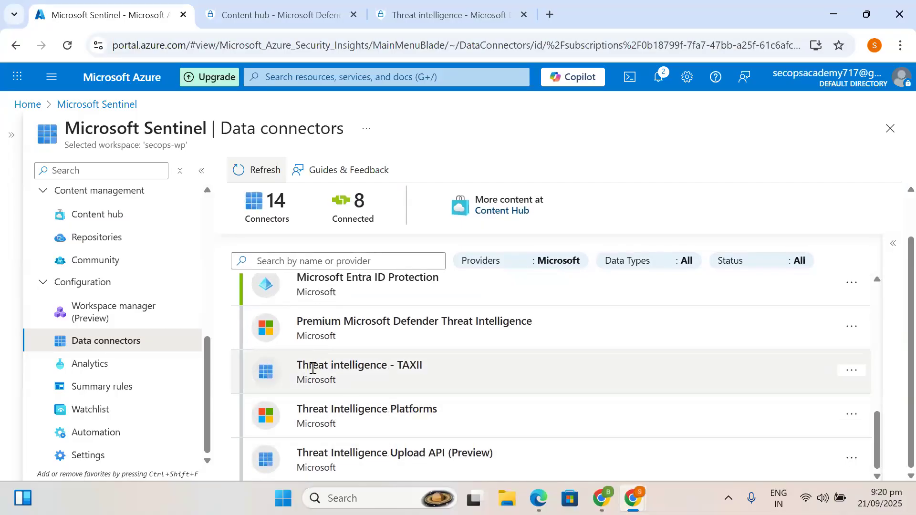
click(313, 367)
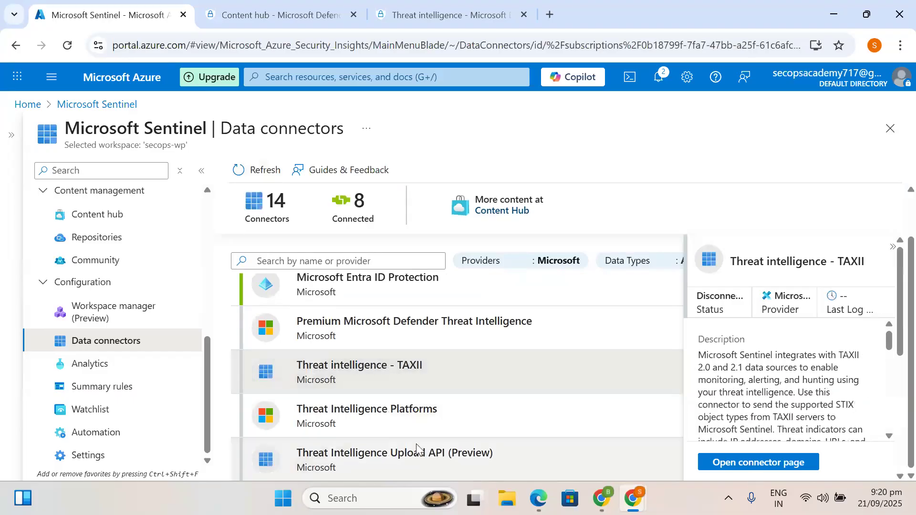
scroll(388, 363, up, 1)
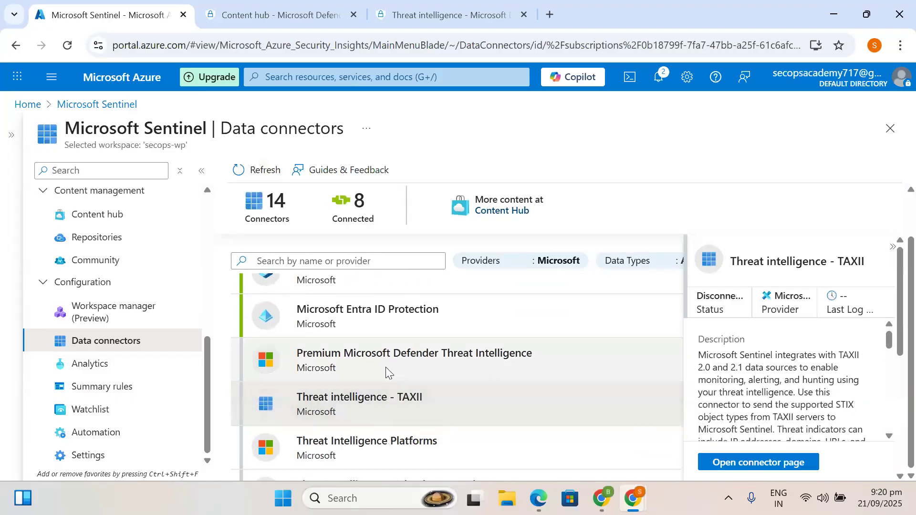
- Read the TAXII connector page's prerequisites, then go back to the Data connectors list
click(729, 464)
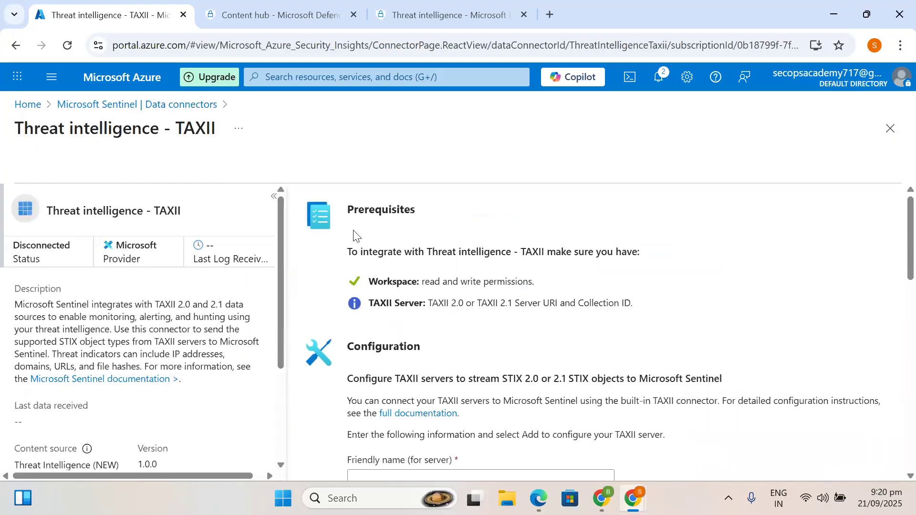
scroll(344, 266, down, 2)
scroll(364, 267, up, 2)
drag(348, 213, 561, 346)
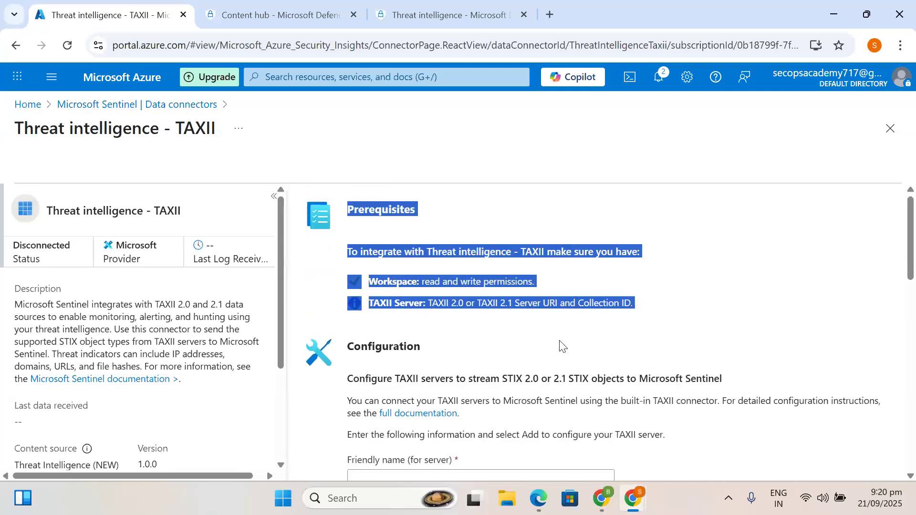
click(640, 319)
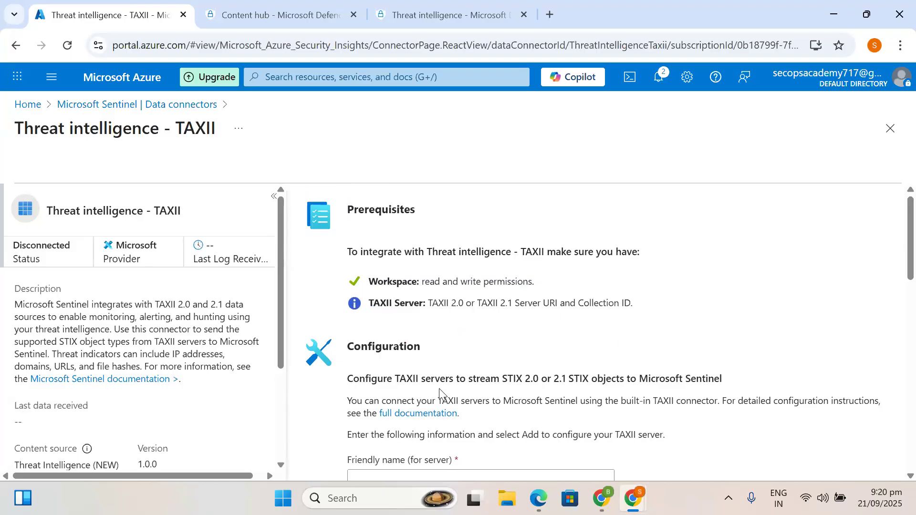
scroll(487, 431, down, 2)
scroll(490, 415, up, 2)
click(107, 103)
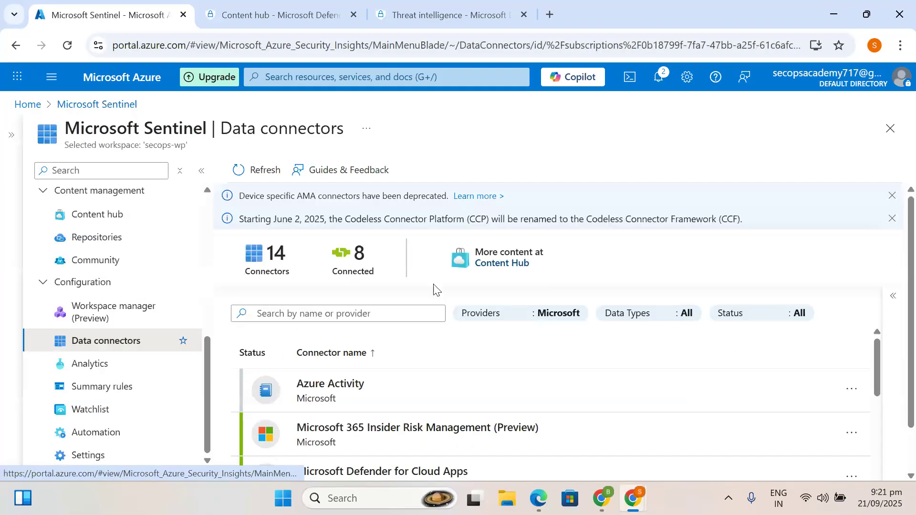
- Select the Threat Intelligence Platforms connector and open its connector page
scroll(450, 380, down, 5)
scroll(452, 384, down, 6)
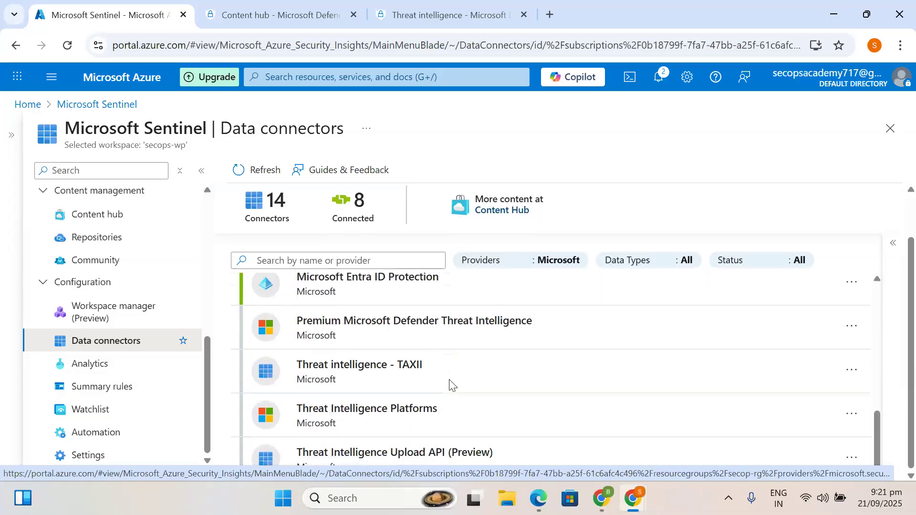
click(346, 410)
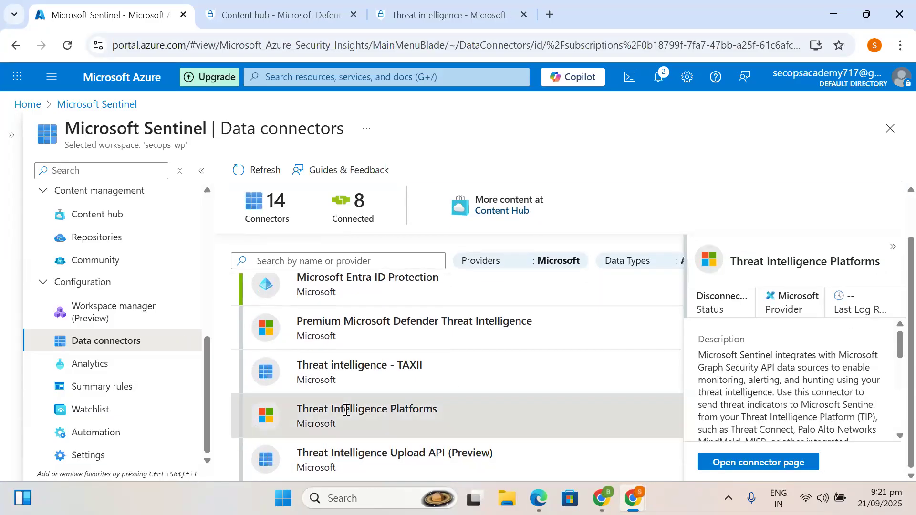
click(742, 462)
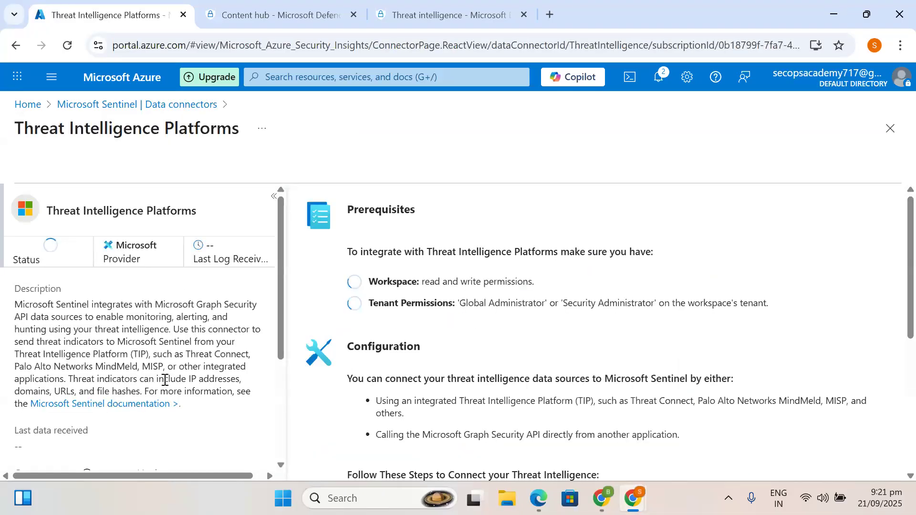
- Review the connector's prerequisites: workspace read and write permissions and tenant permissions
scroll(341, 379, down, 6)
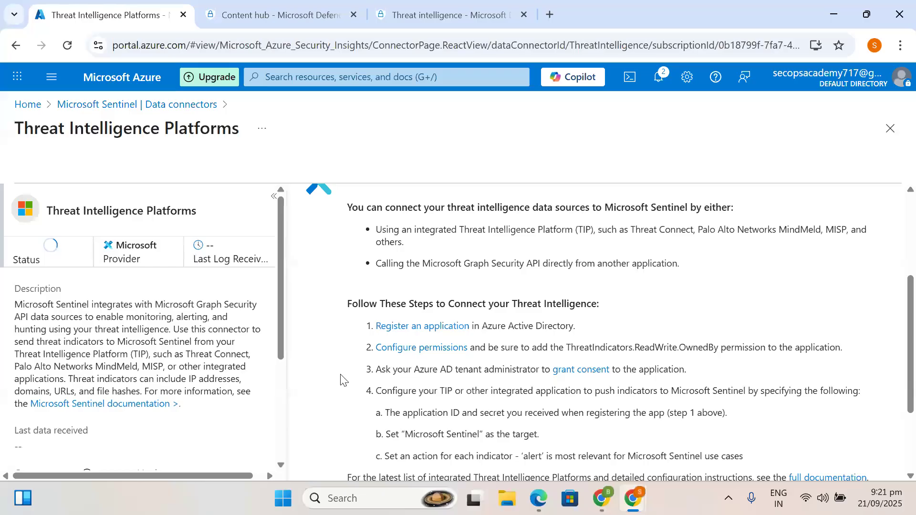
scroll(469, 384, up, 2)
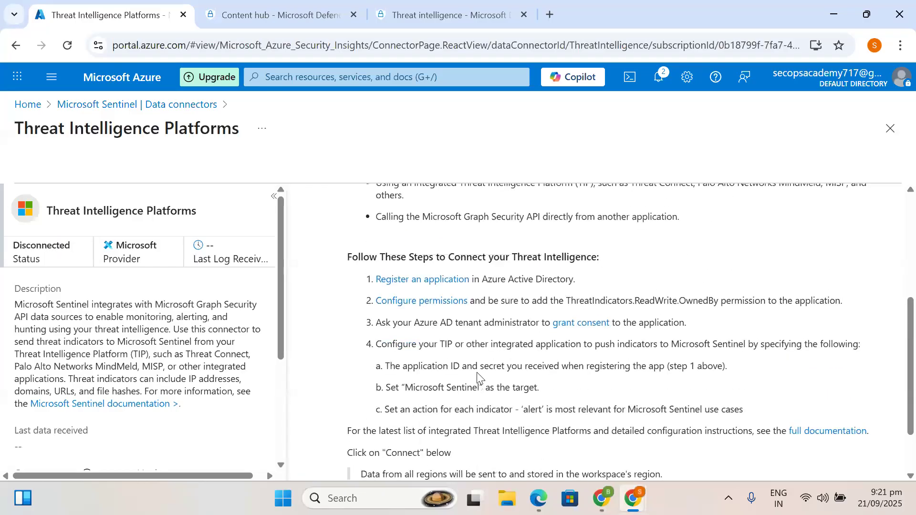
scroll(479, 378, up, 4)
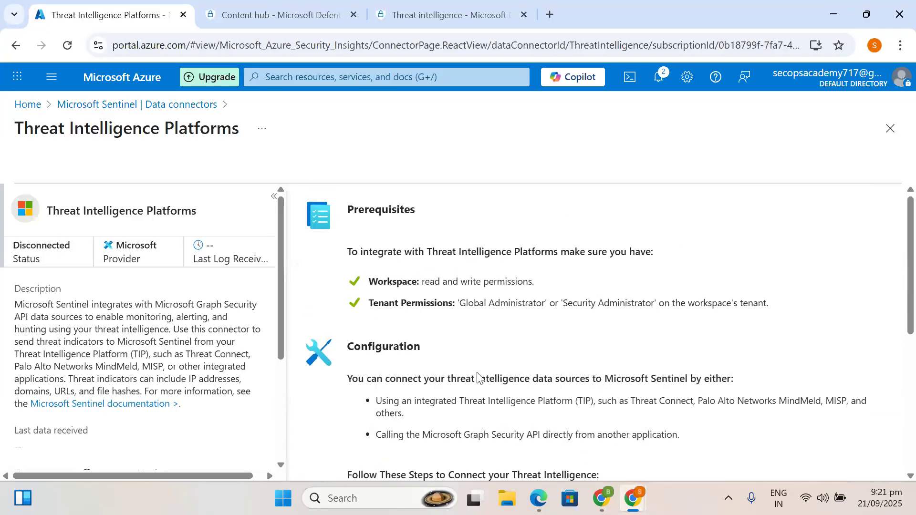
drag(339, 252, 464, 248)
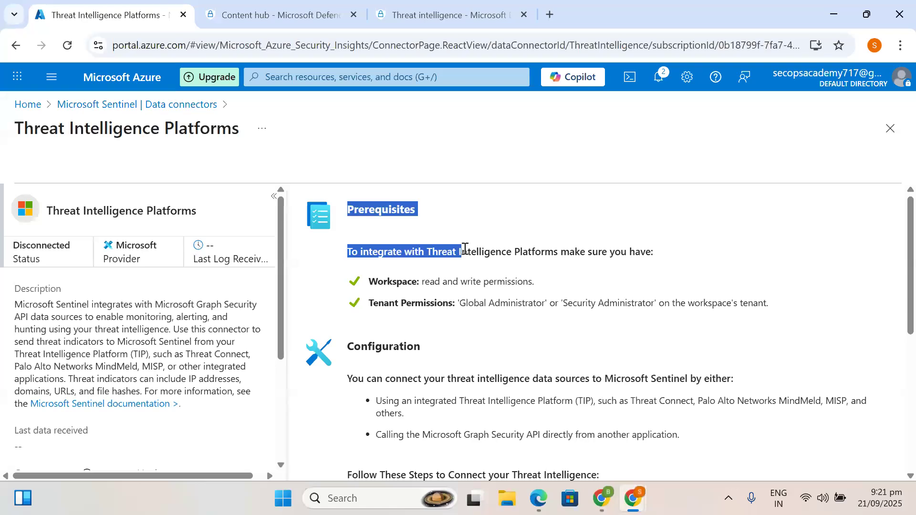
click(466, 249)
drag(392, 285, 554, 286)
click(463, 357)
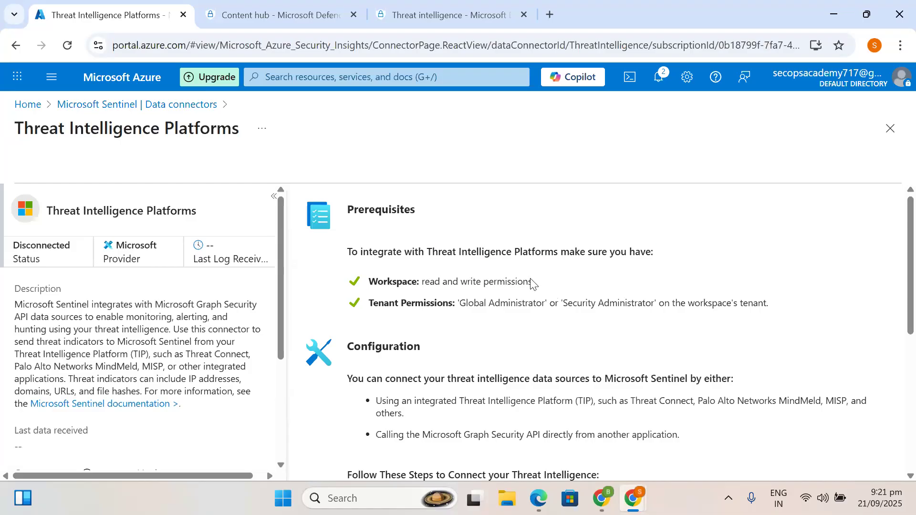
drag(533, 283, 354, 275)
click(400, 348)
drag(445, 304, 356, 306)
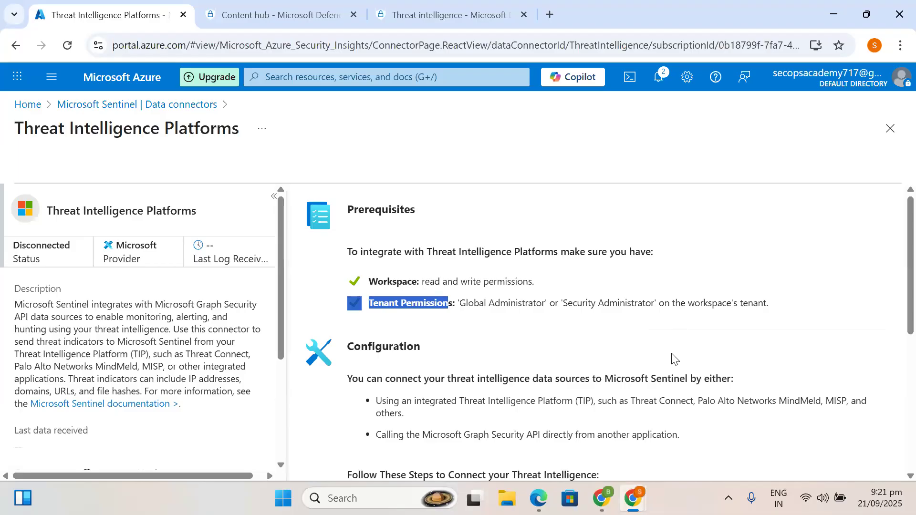
scroll(543, 368, down, 2)
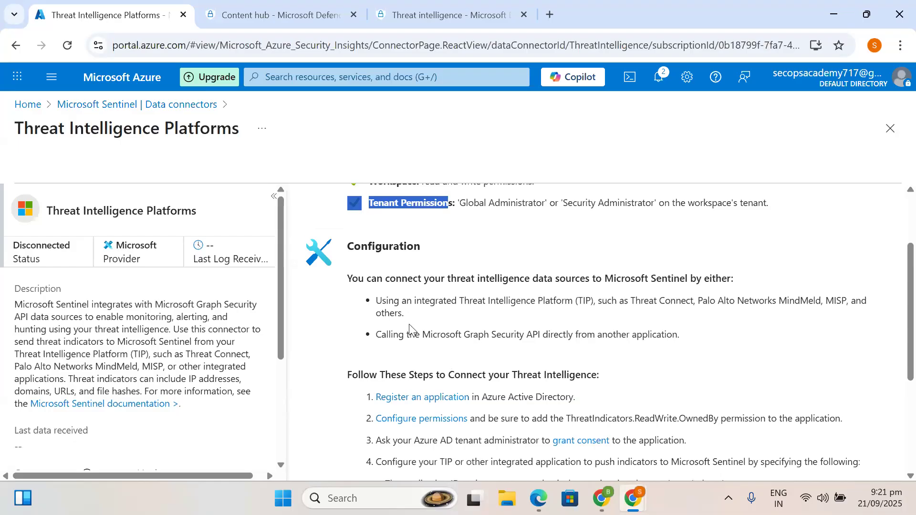
scroll(409, 324, down, 1)
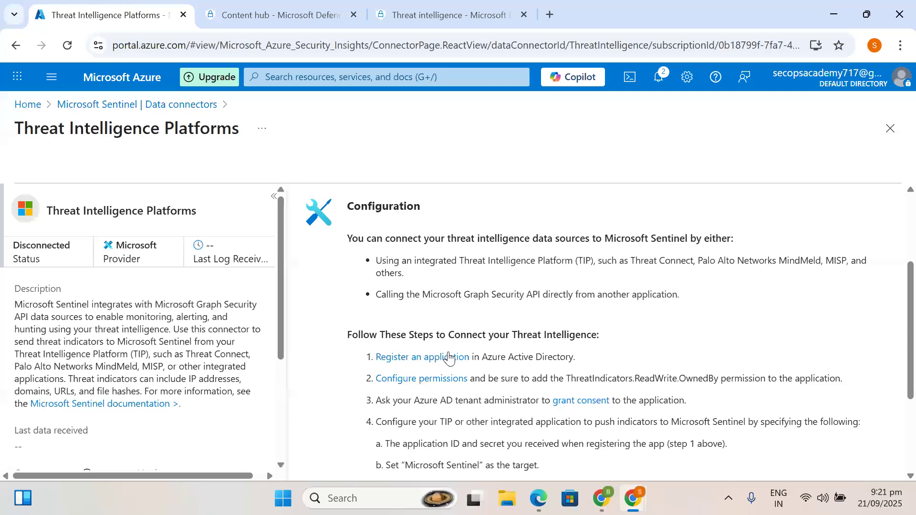
- Open the 'Register an application' guide in a new tab, then return to the connector tab
drag(364, 334, 587, 347)
click(620, 337)
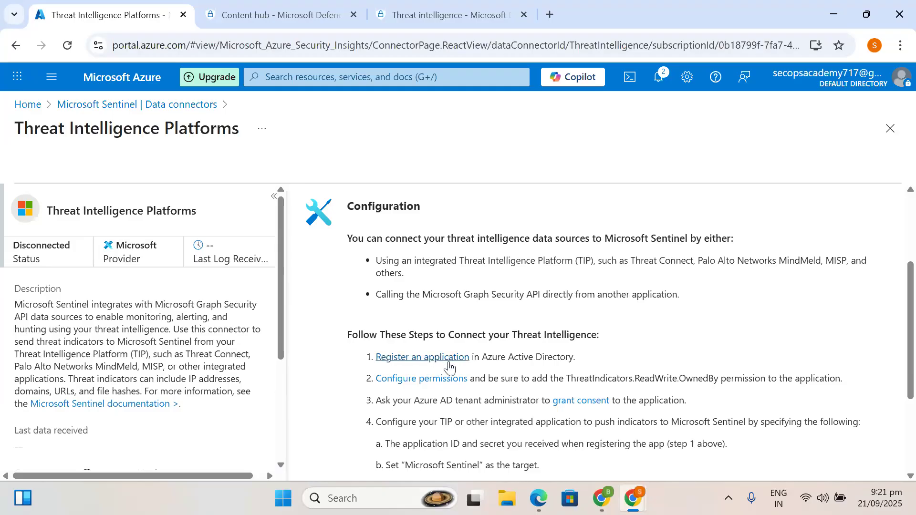
click(422, 361)
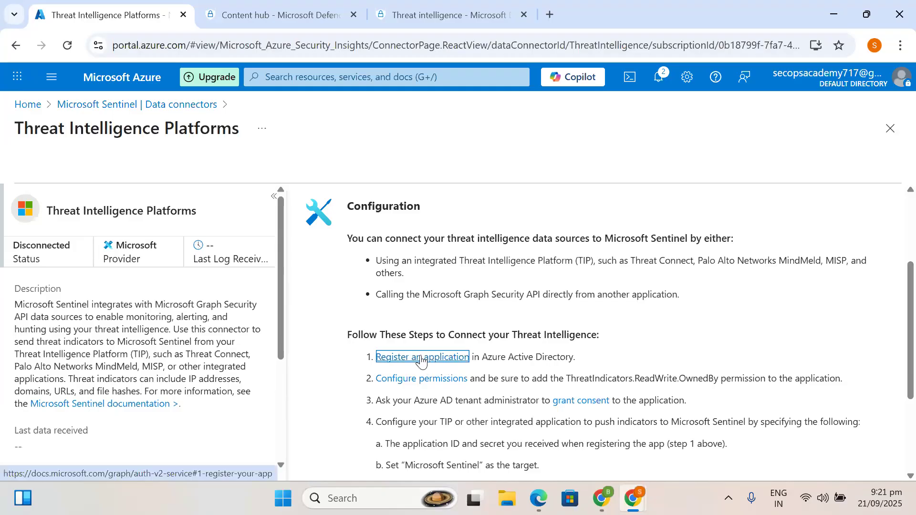
click(84, 6)
click(282, 6)
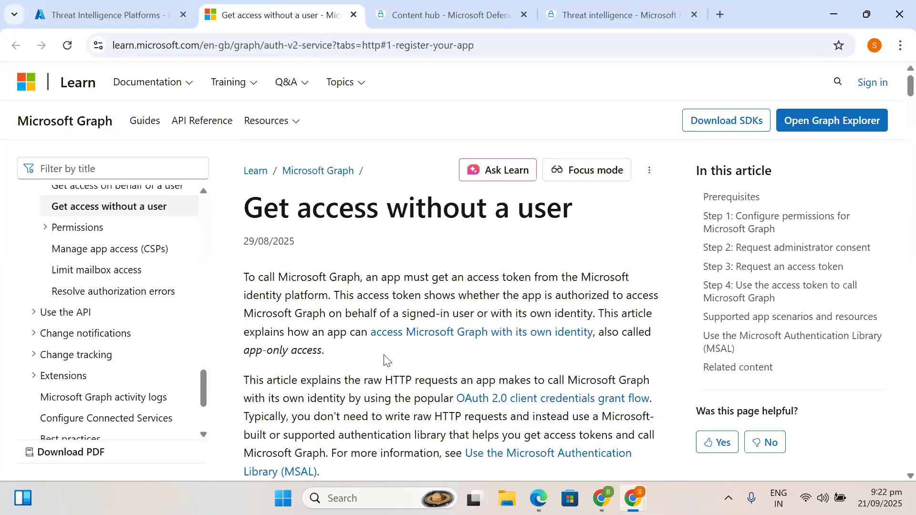
scroll(386, 358, down, 2)
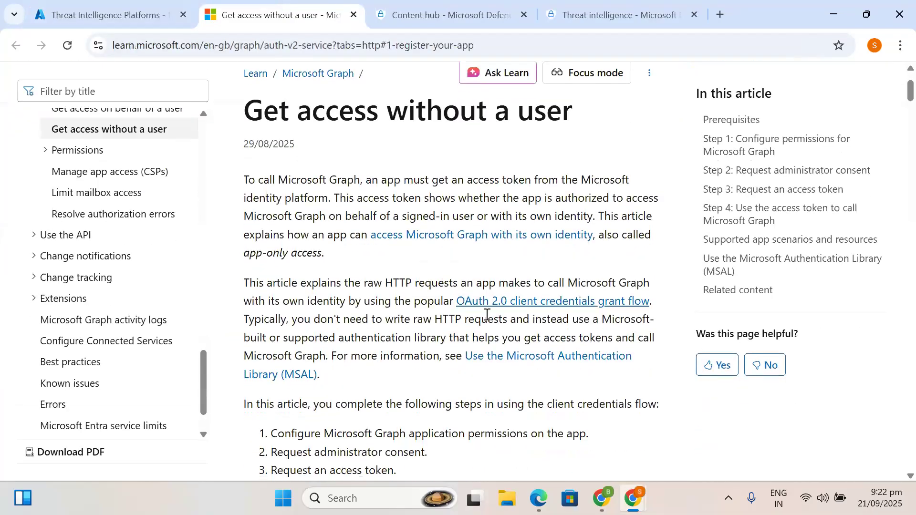
click(58, 2)
- Connect the Threat Intelligence Platforms connector and wait for 'Connected successfully'
scroll(377, 288, down, 3)
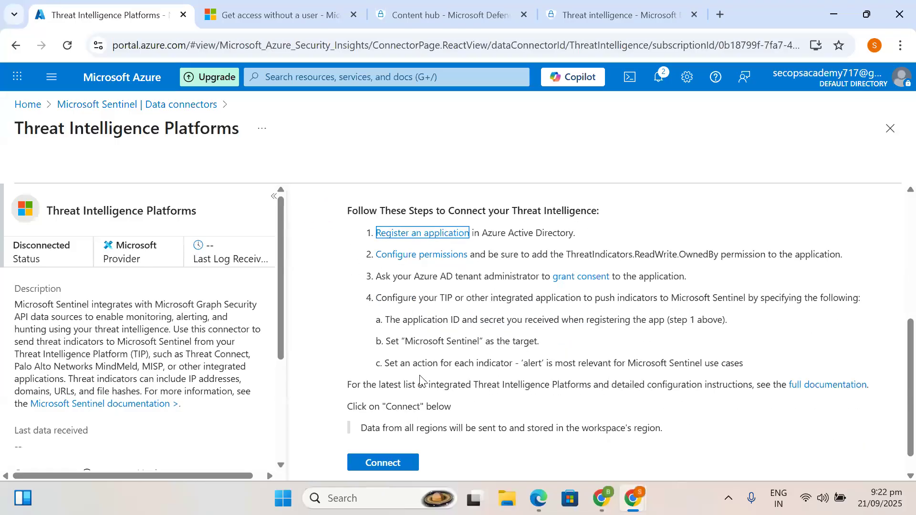
scroll(419, 379, down, 1)
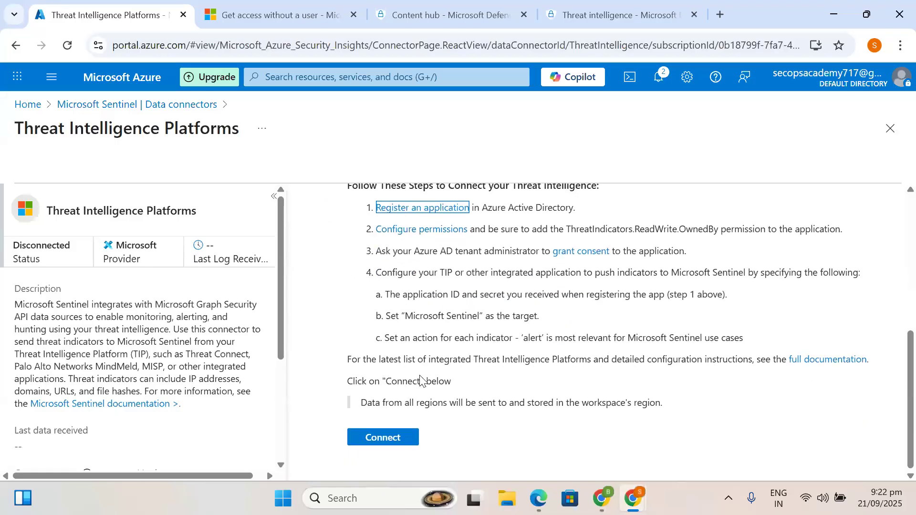
click(385, 447)
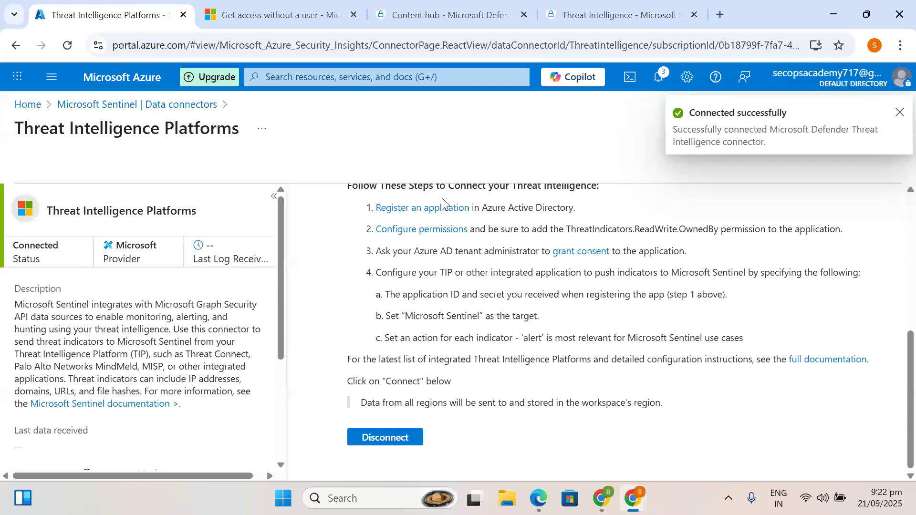
drag(279, 302, 292, 257)
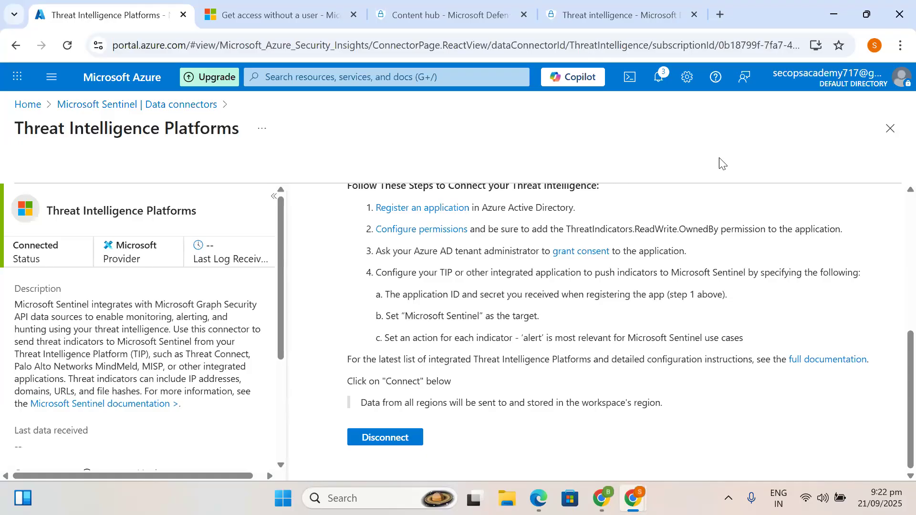
- Return to the Data connectors list, now showing 9 of 14 connected
click(160, 114)
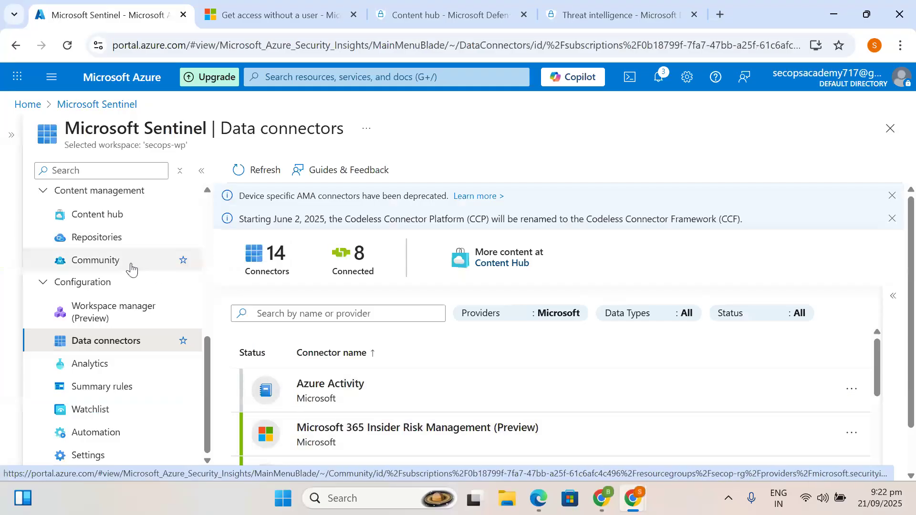
scroll(103, 260, up, 4)
scroll(105, 267, up, 3)
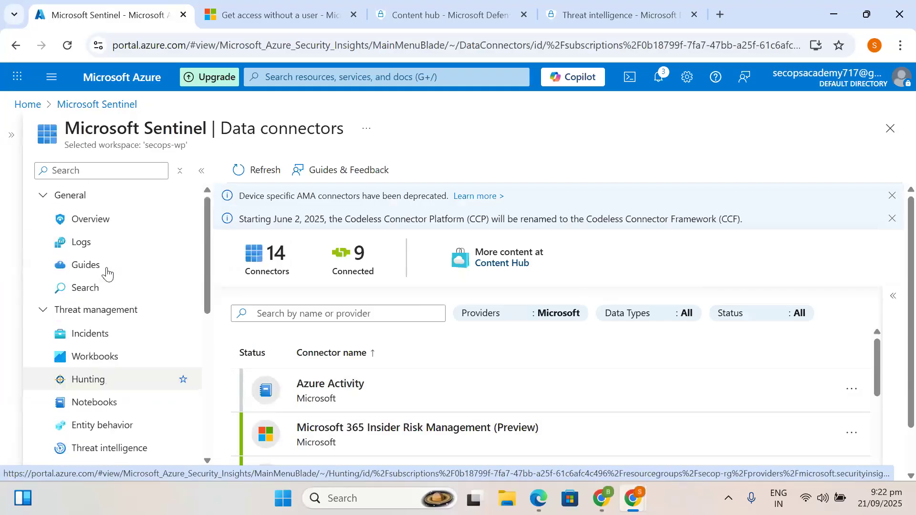
- Tidy the Sentinel navigation sections and open Threat intelligence under Threat management
click(43, 310)
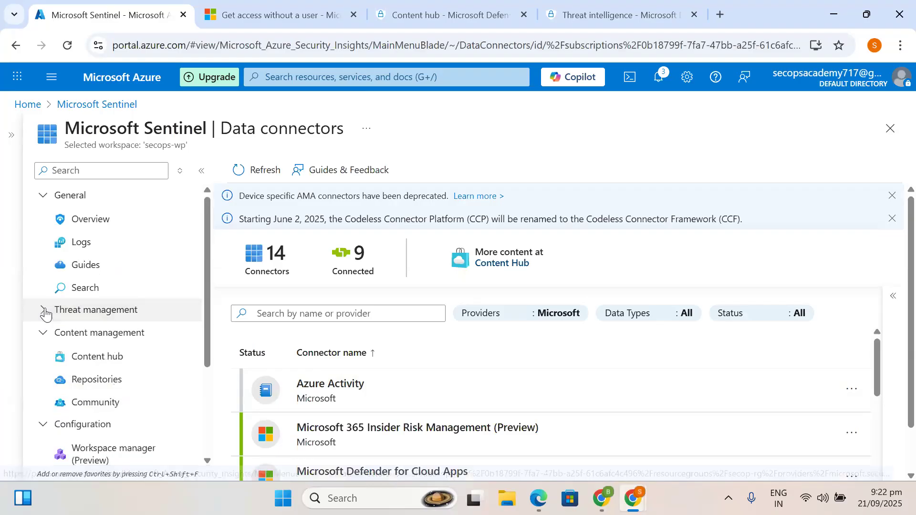
click(46, 339)
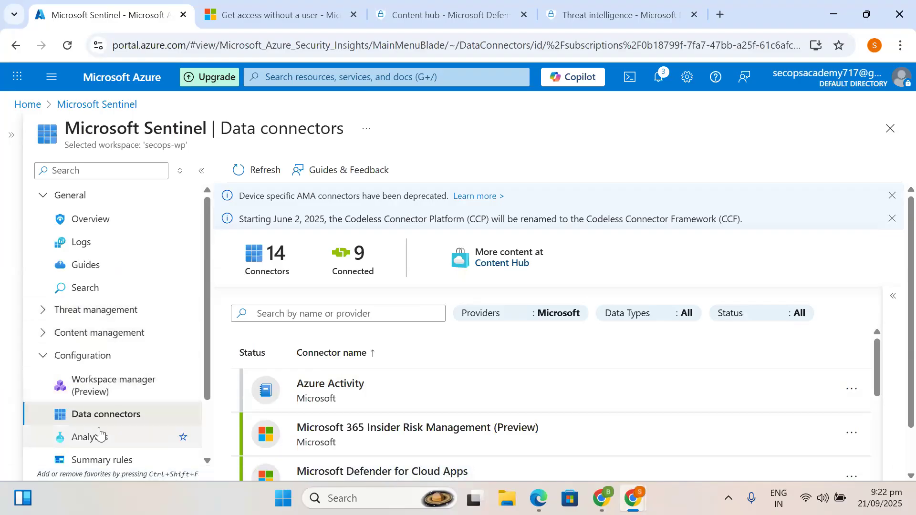
scroll(98, 432, down, 2)
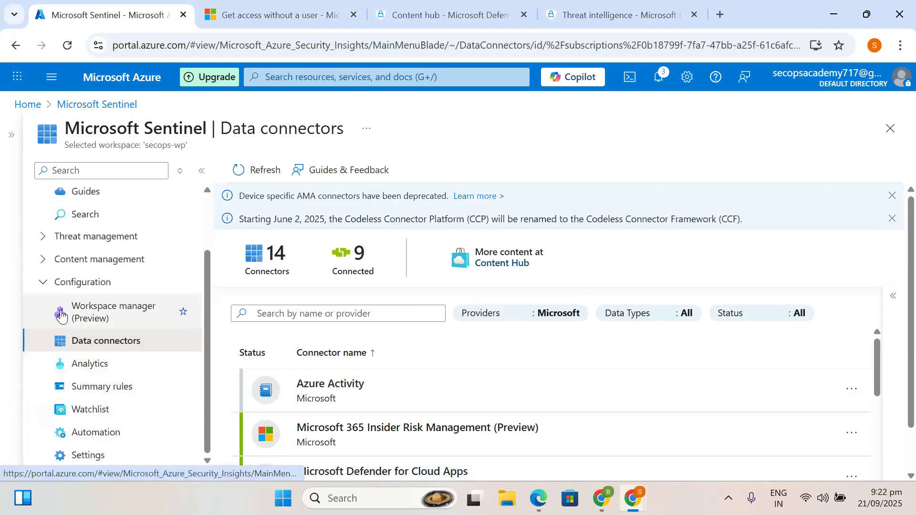
click(42, 282)
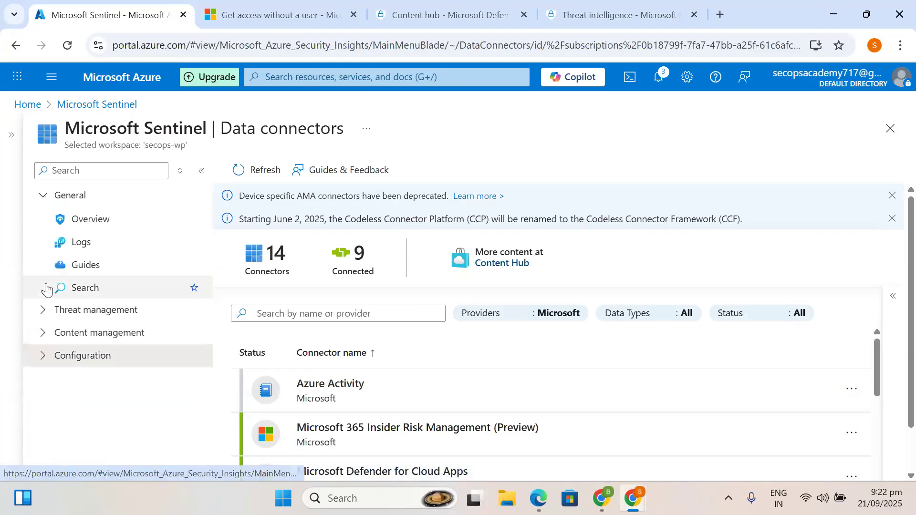
click(45, 309)
scroll(102, 421, down, 2)
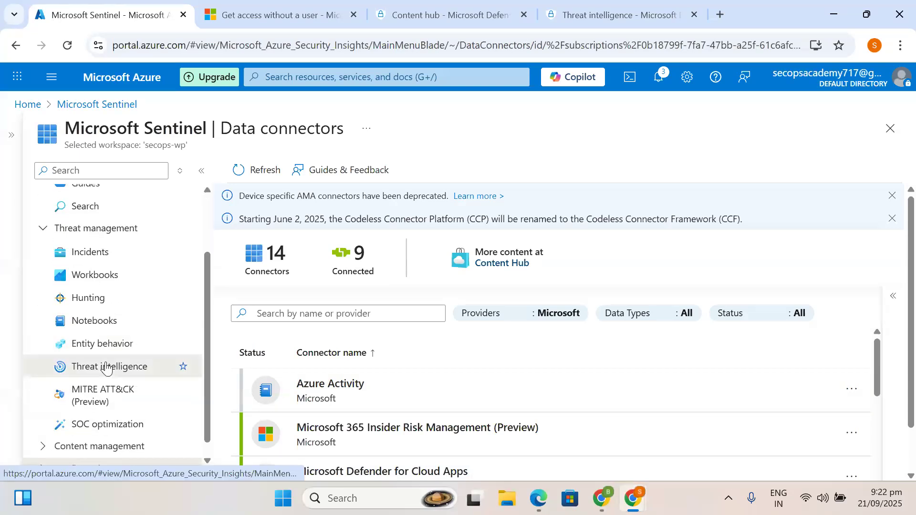
click(108, 367)
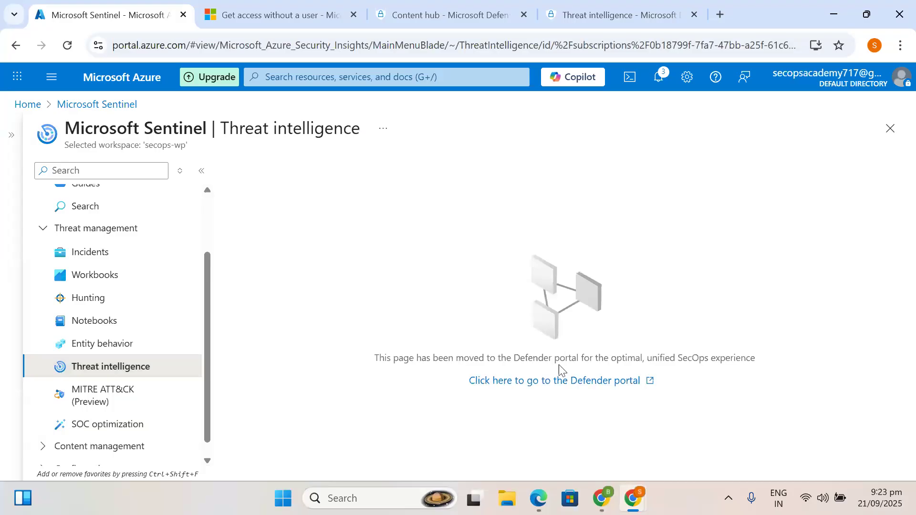
- Go to the Defender portal's intel management page and review the Content hub option
click(554, 381)
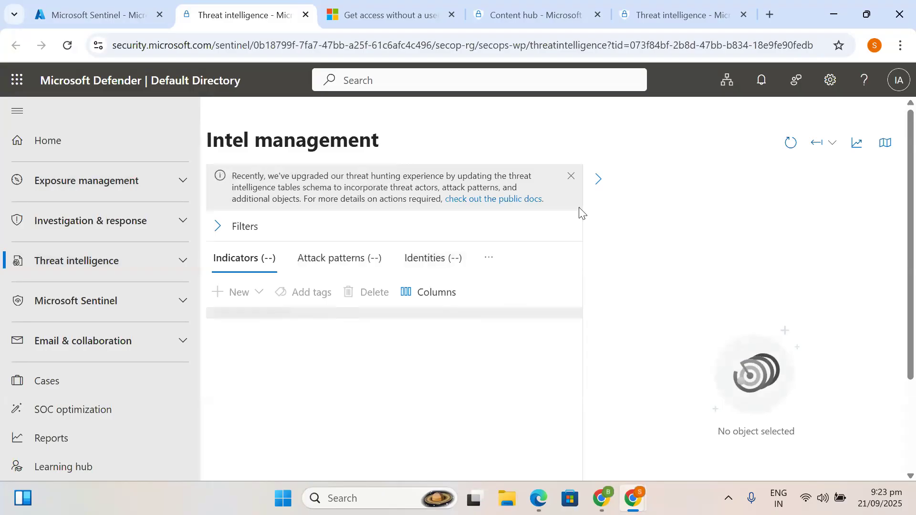
scroll(412, 422, down, 2)
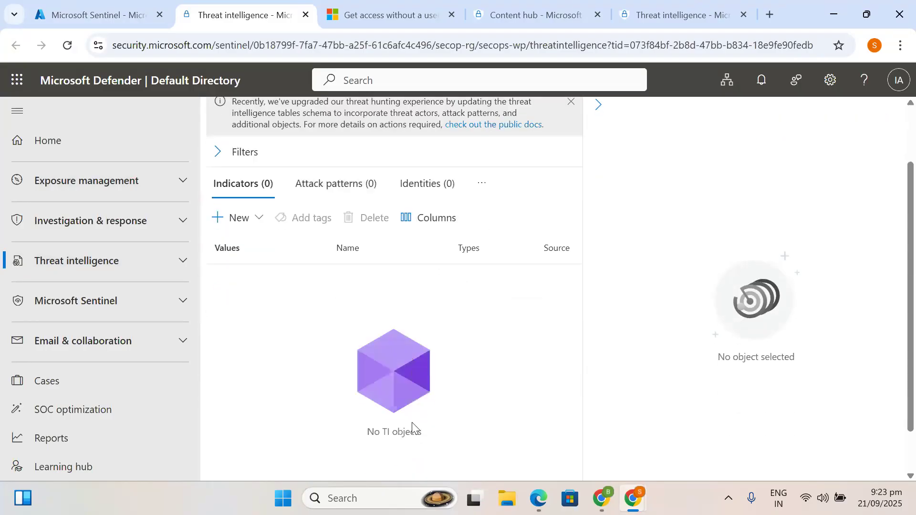
scroll(411, 422, down, 1)
scroll(339, 349, down, 2)
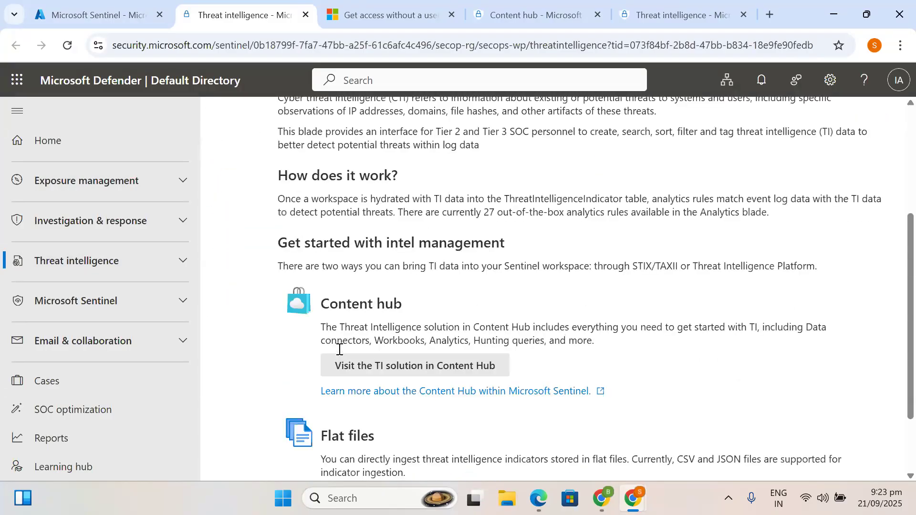
scroll(339, 350, down, 2)
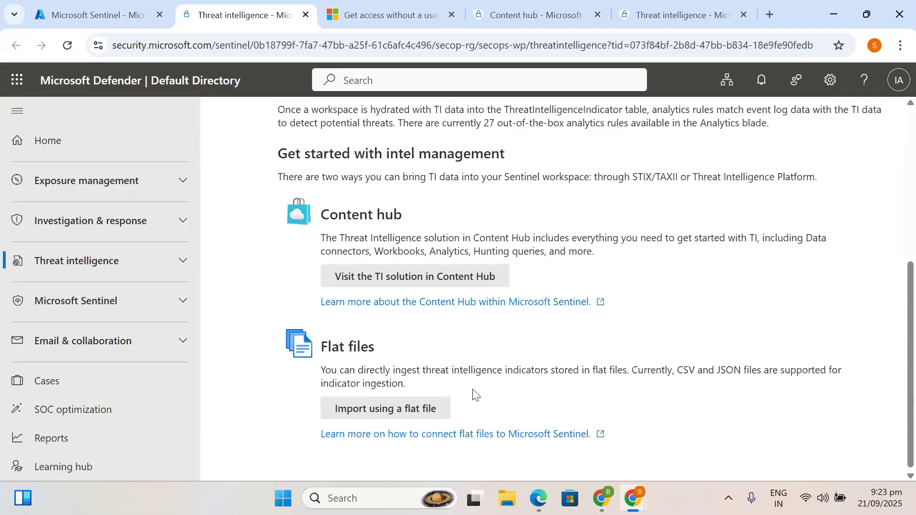
scroll(482, 342, up, 1)
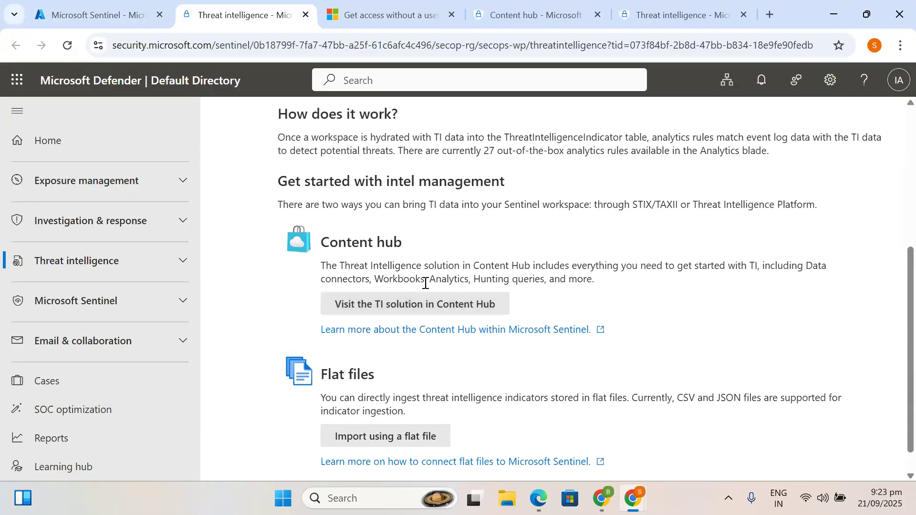
drag(323, 242, 515, 296)
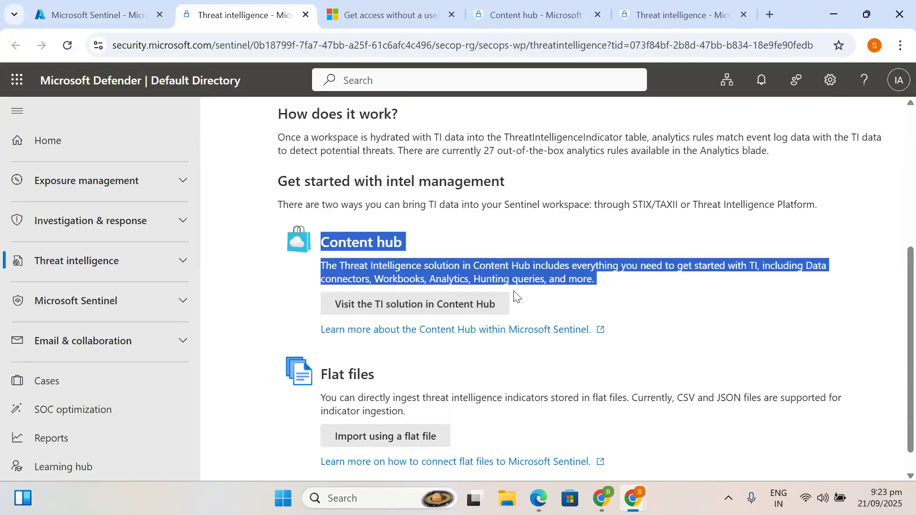
click(629, 285)
drag(609, 286, 325, 238)
- Review the Flat files option and start importing indicators from a file
scroll(460, 409, down, 1)
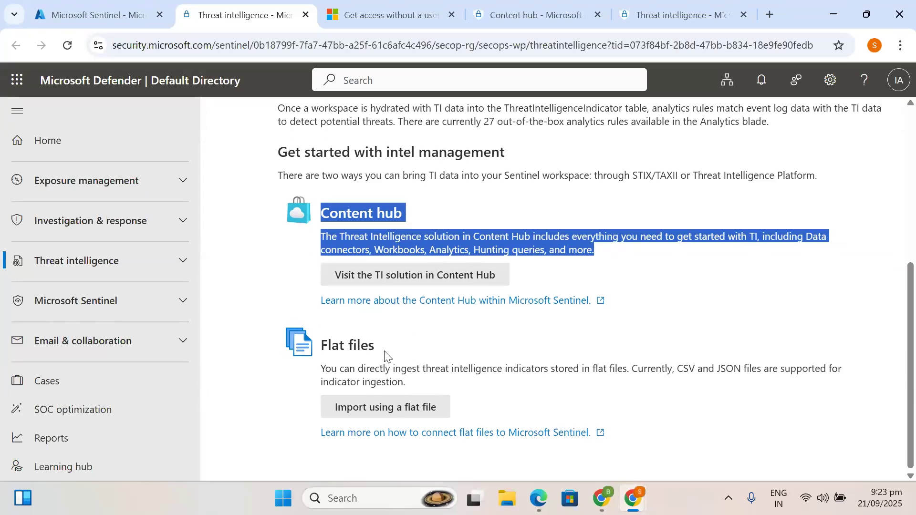
drag(323, 343, 439, 380)
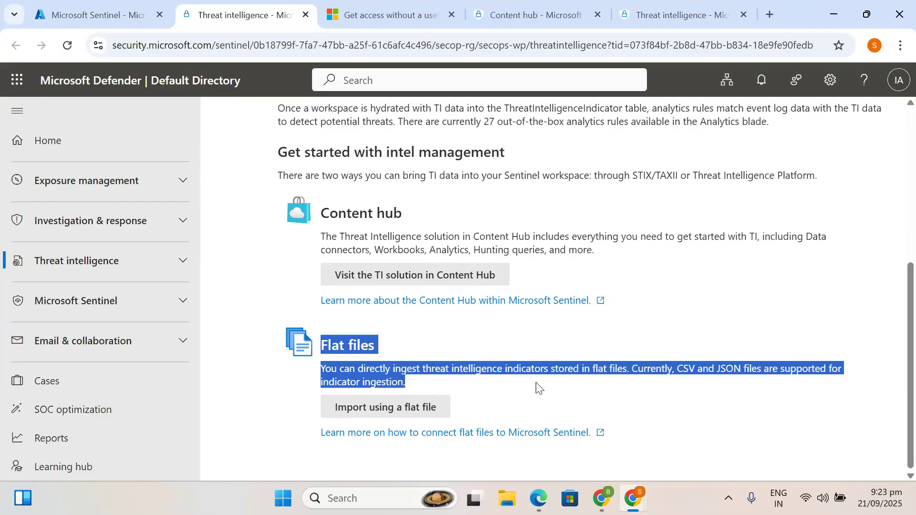
click(491, 382)
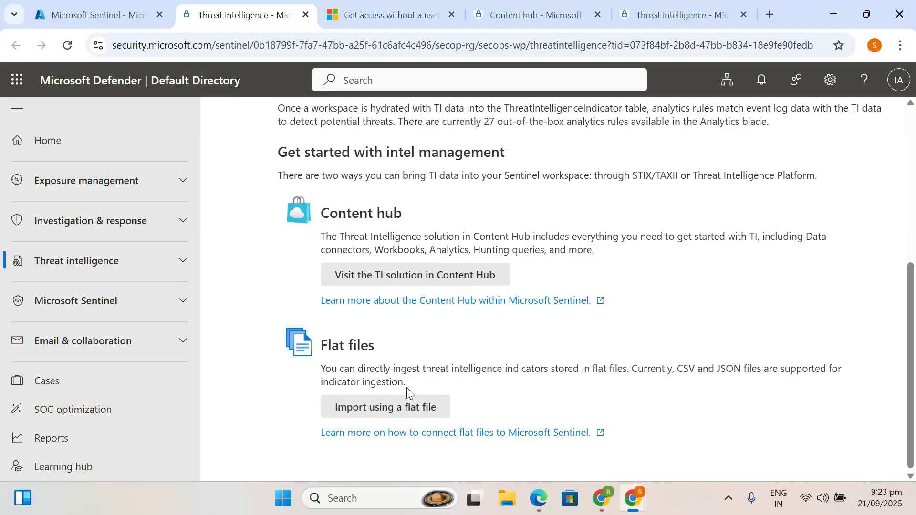
drag(386, 377, 322, 338)
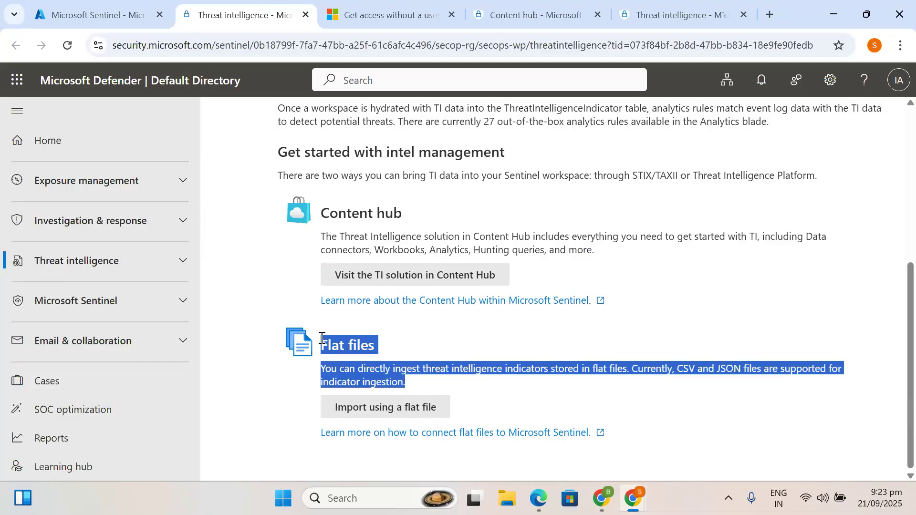
click(381, 413)
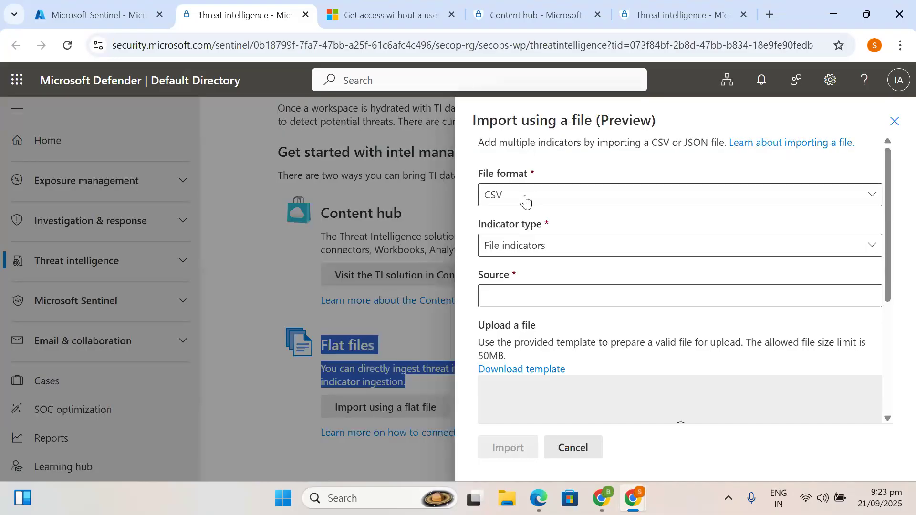
click(514, 298)
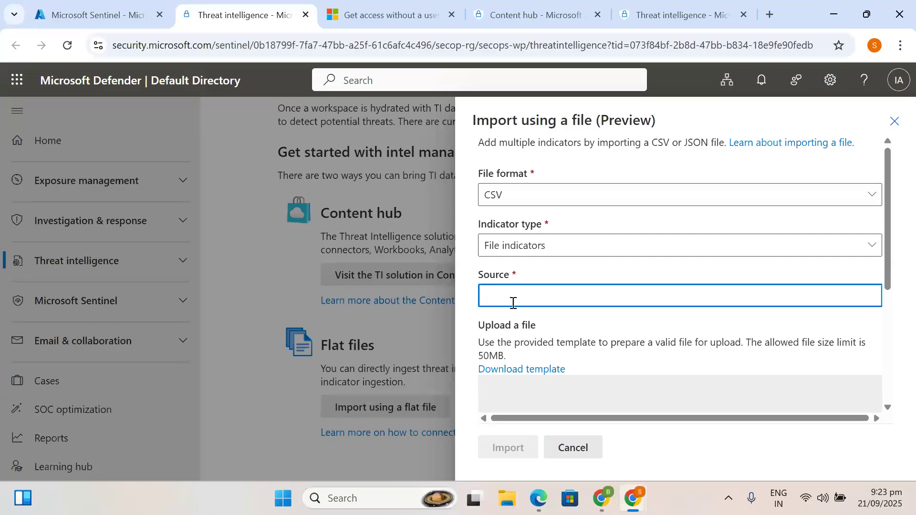
click(573, 454)
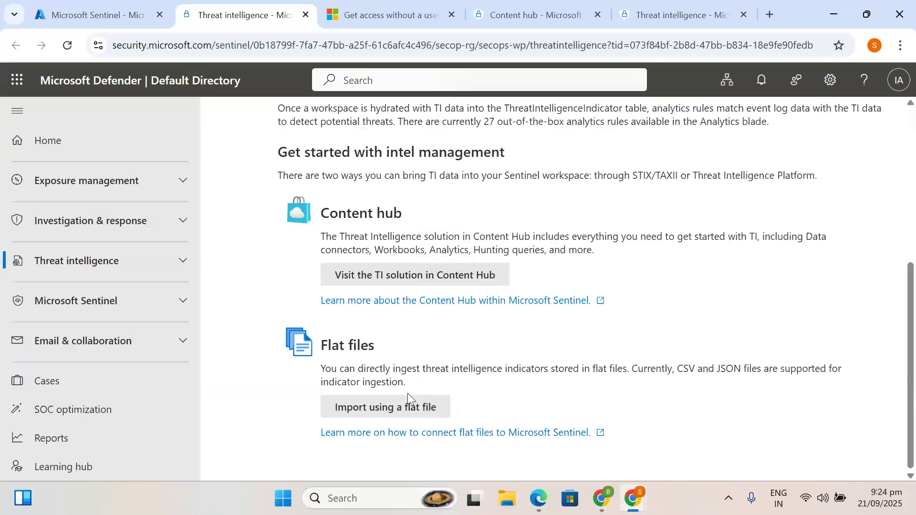
- Open intel management via Microsoft Sentinel > Threat management > Threat intelligence
click(48, 308)
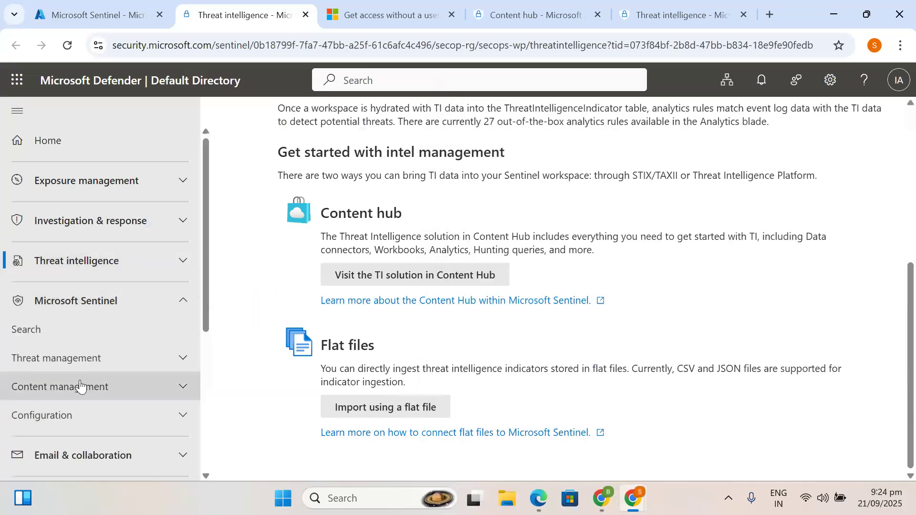
click(119, 361)
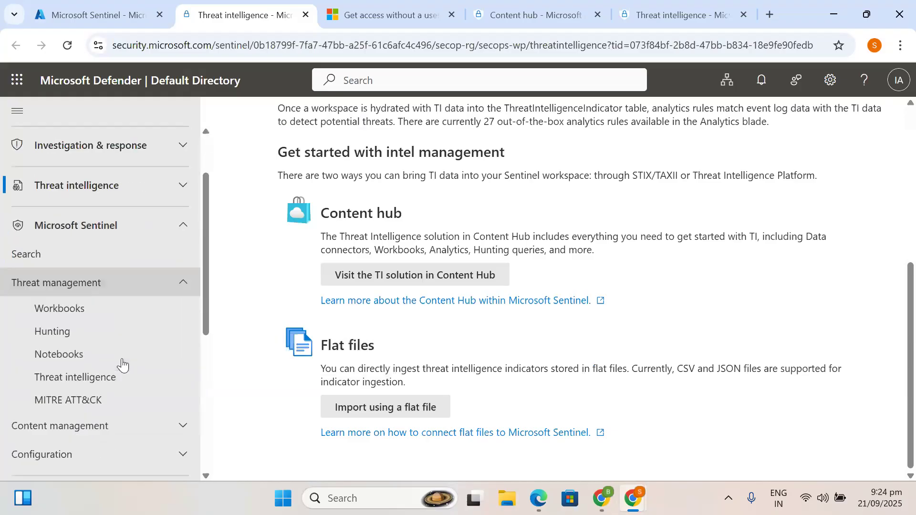
click(86, 378)
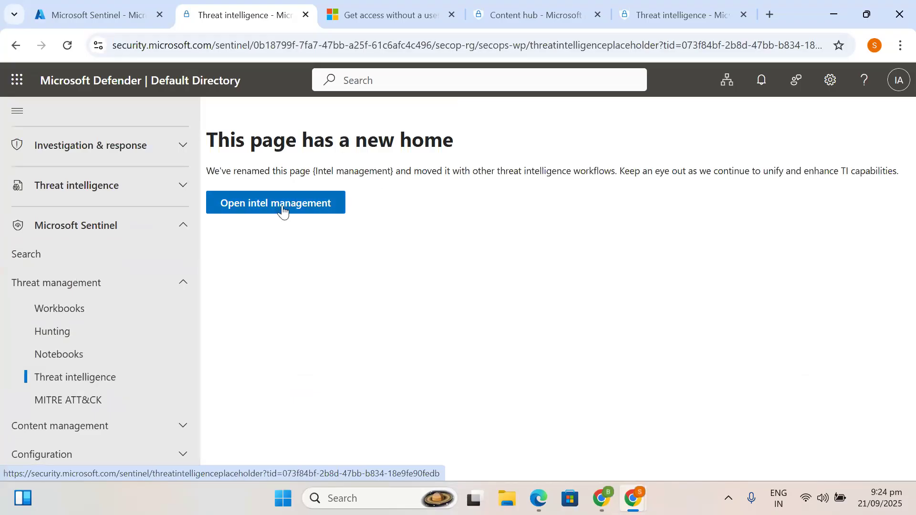
click(267, 217)
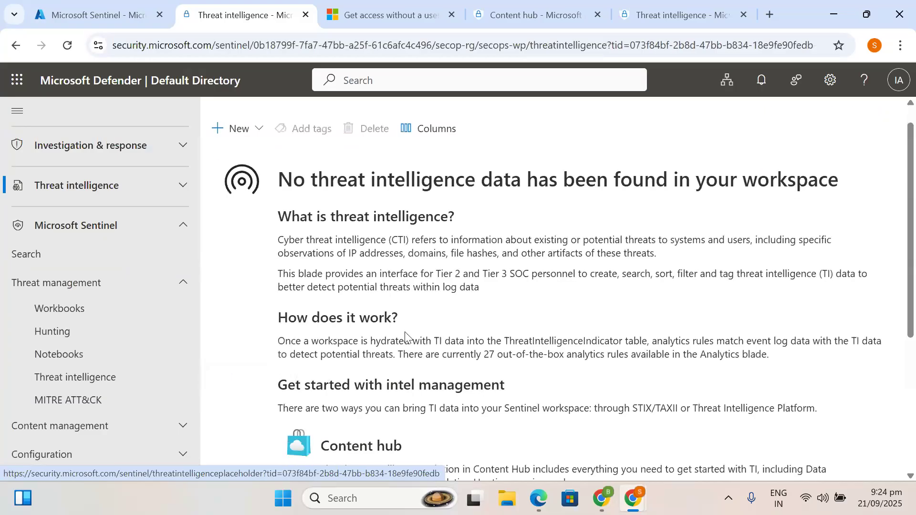
scroll(404, 334, down, 6)
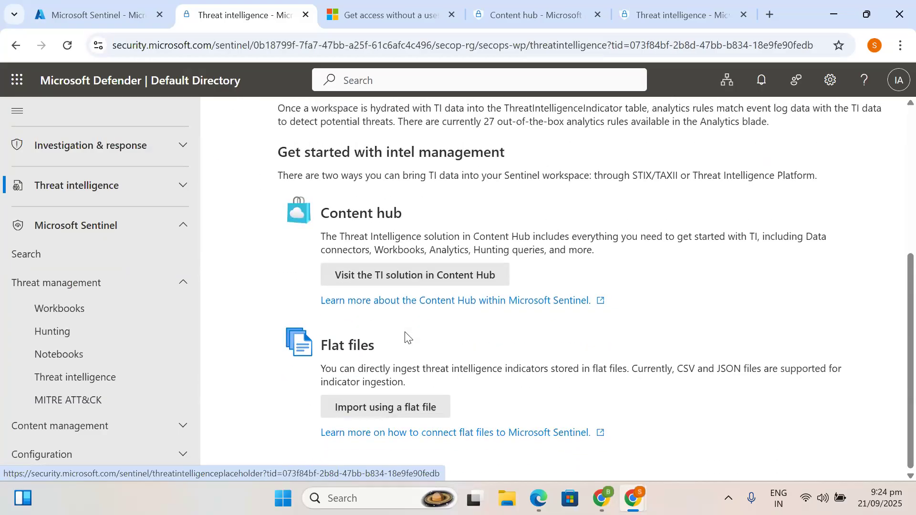
- Switch back to the Azure portal's Microsoft Sentinel tab
click(110, 3)
click(229, 14)
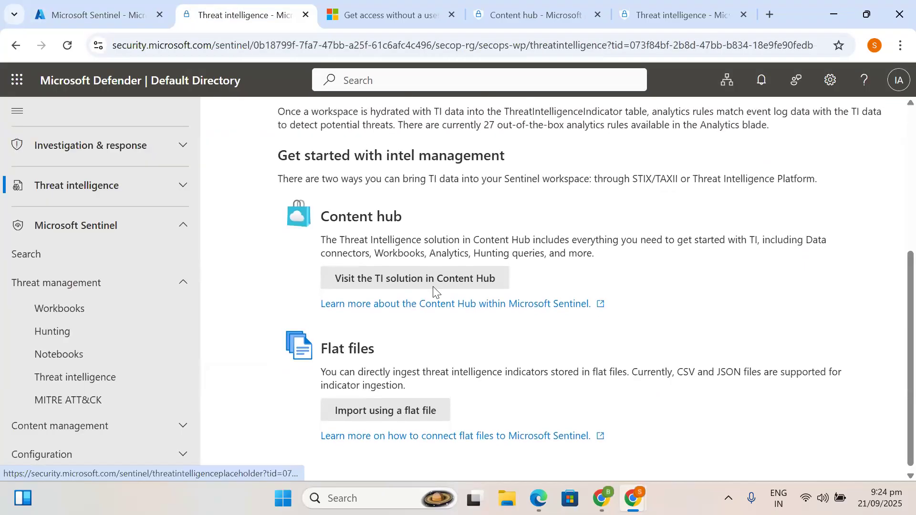
scroll(433, 286, up, 2)
click(15, 14)
click(92, 5)
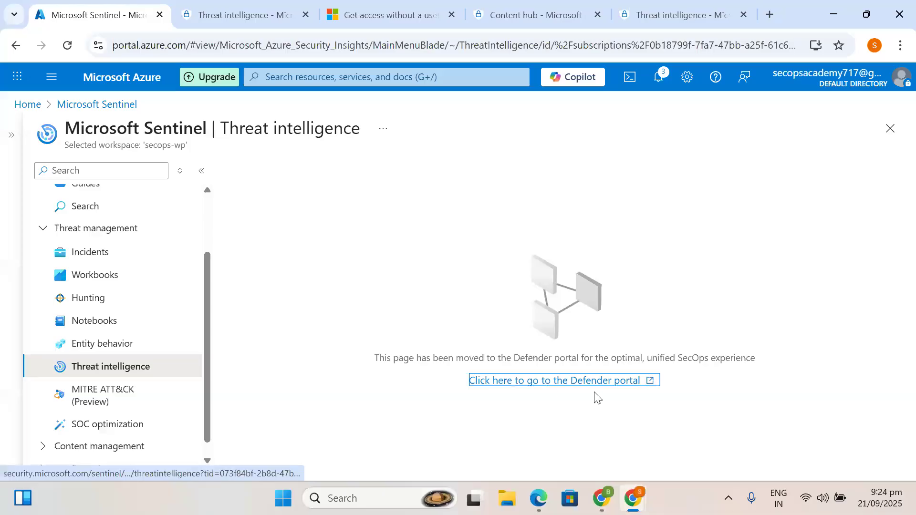
- Open Sentinel Logs, dismiss the Queries hub, and switch the editor to KQL mode
scroll(132, 274, up, 2)
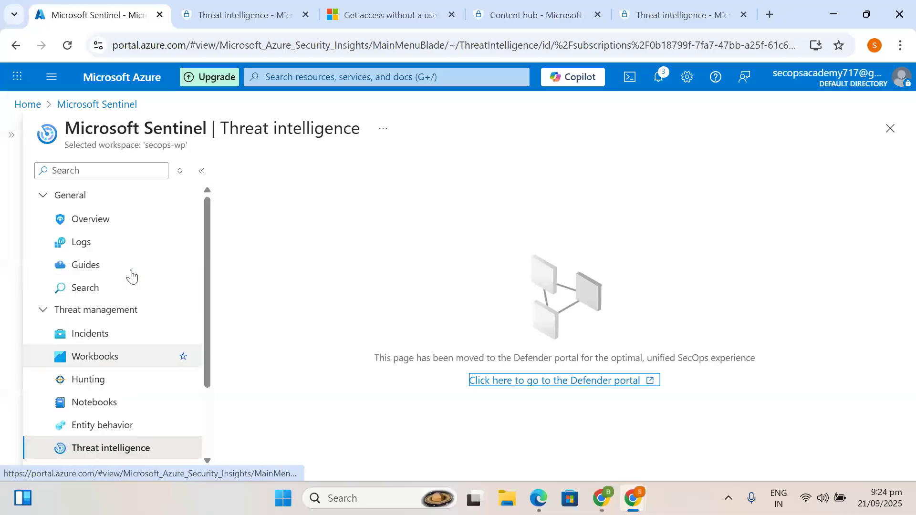
click(75, 253)
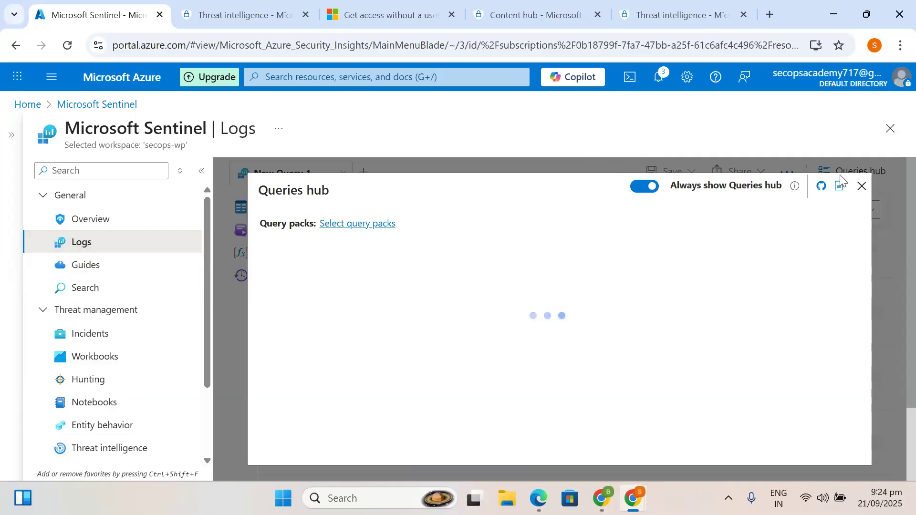
click(861, 186)
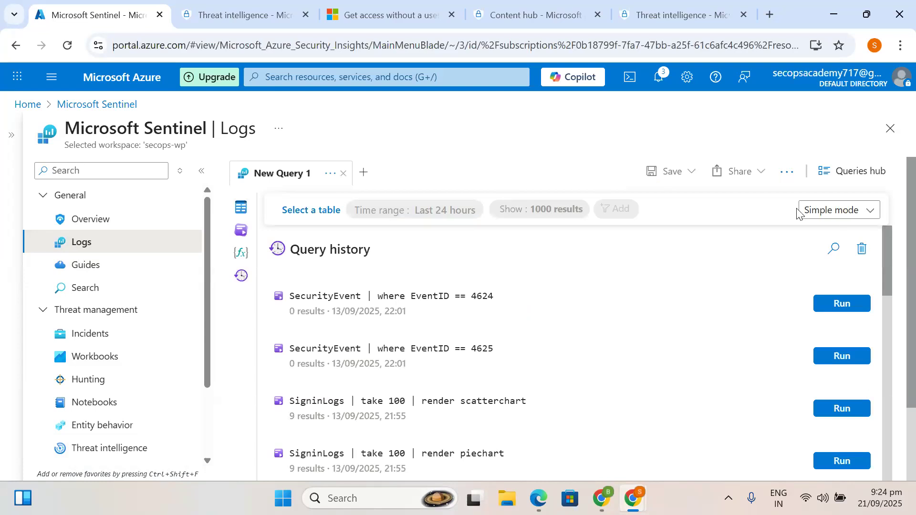
click(810, 216)
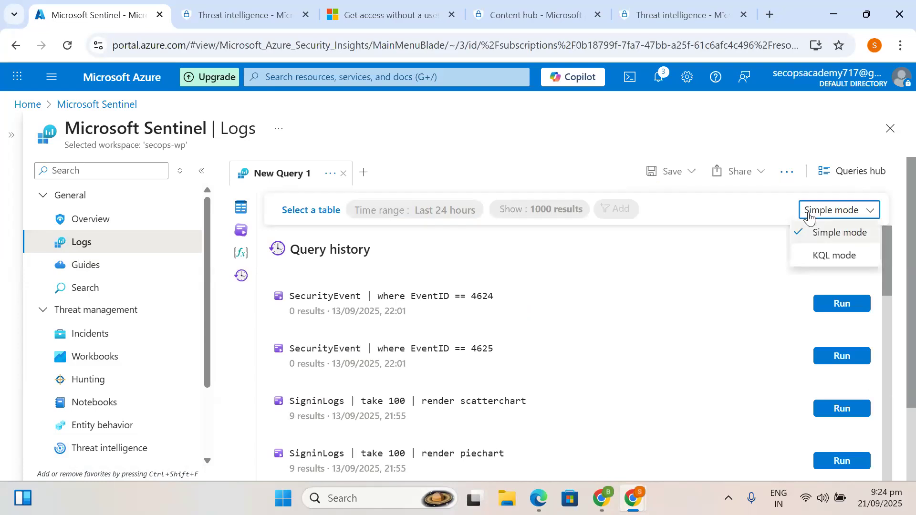
click(806, 255)
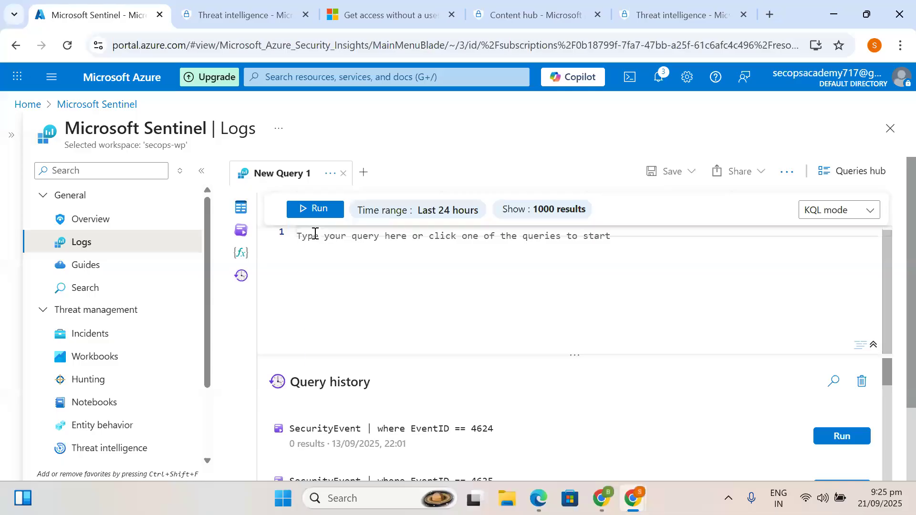
- Write the query 'ThreatIntelIndicators | take 100' using table autocomplete
text(thre)
key(Down)
key(Up)
key(Down)
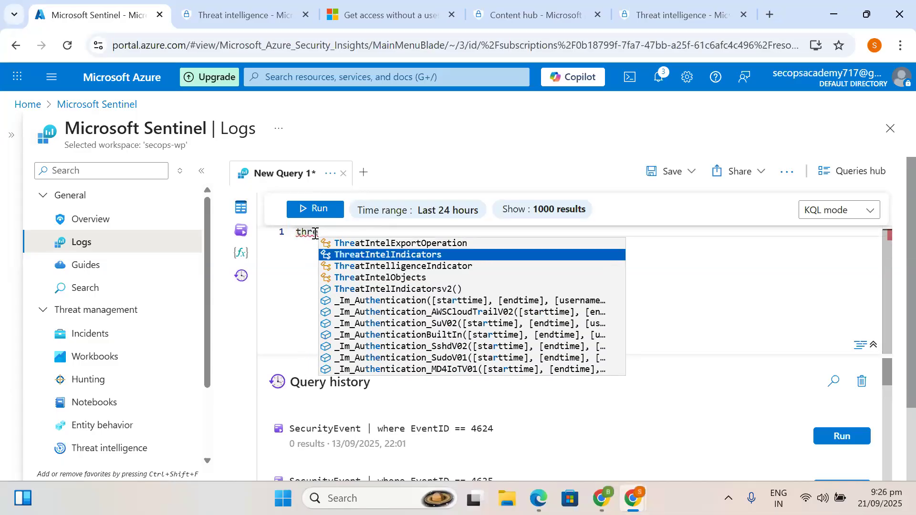
key(Down)
key(Up)
key(Down)
key(Up)
key(Down)
key(Up)
key(Return)
key(Return)
text(|)
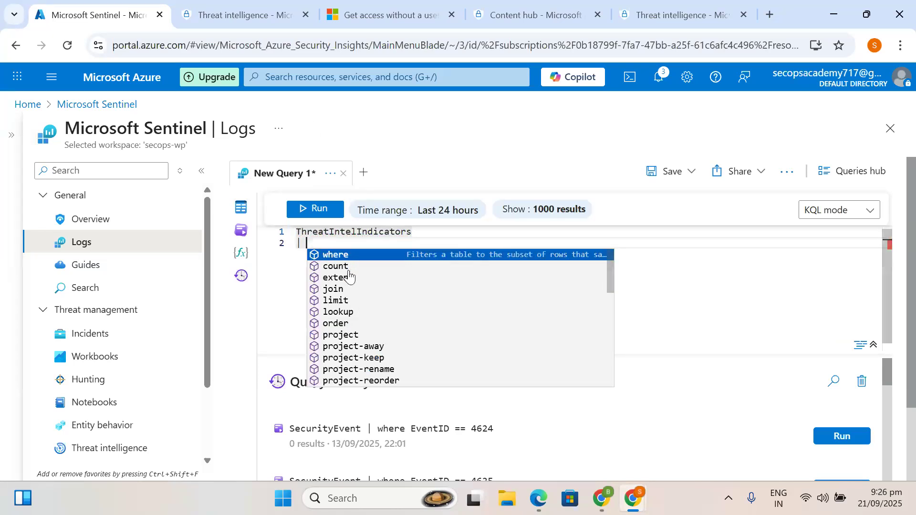
text( take )
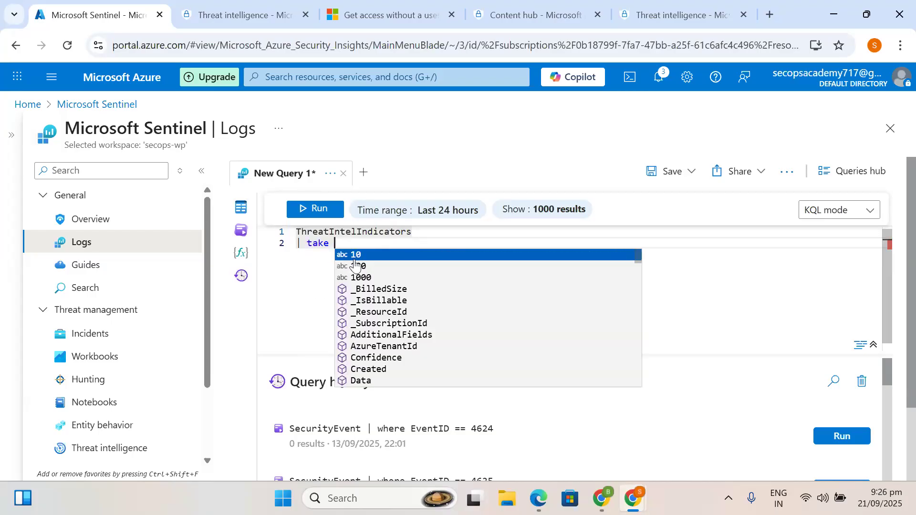
text(10)
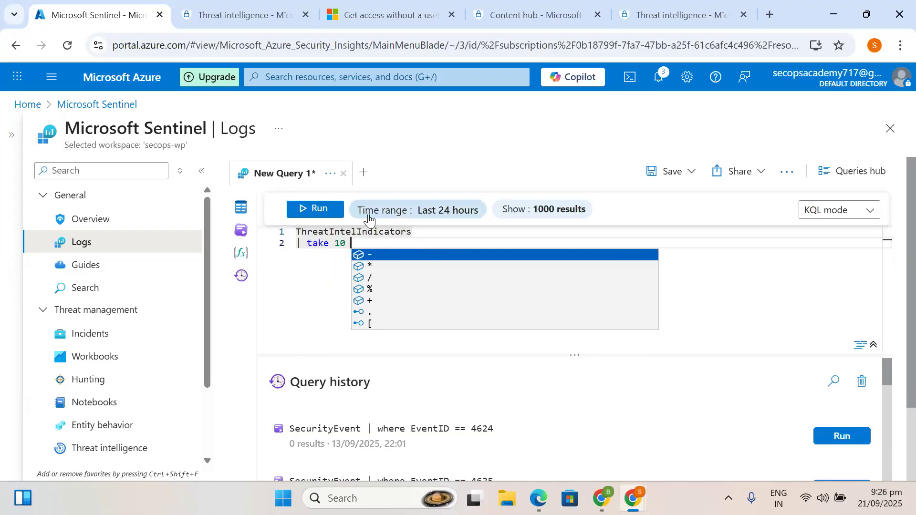
key(Escape)
key(BackSpace)
text(10-)
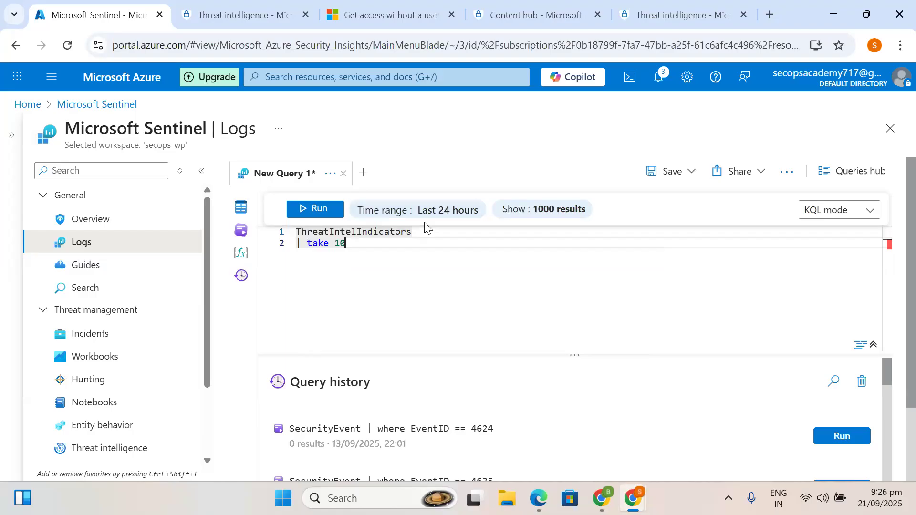
key(BackSpace)
text(0)
- Run the query over the Last 7 days; it returns no results
click(436, 217)
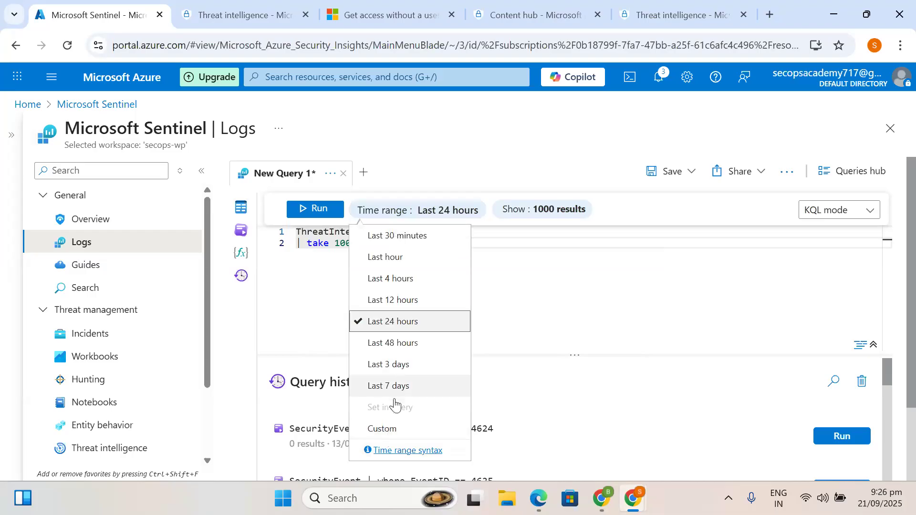
click(393, 385)
click(307, 210)
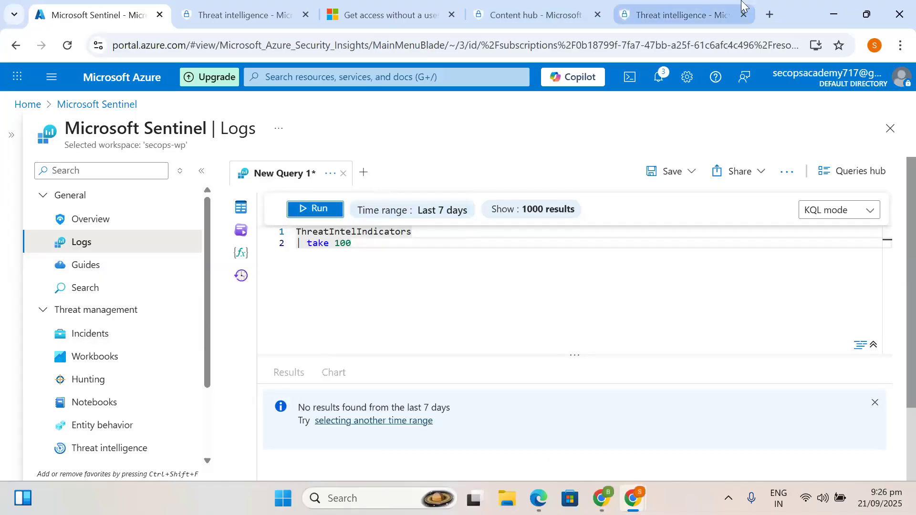
click(670, 11)
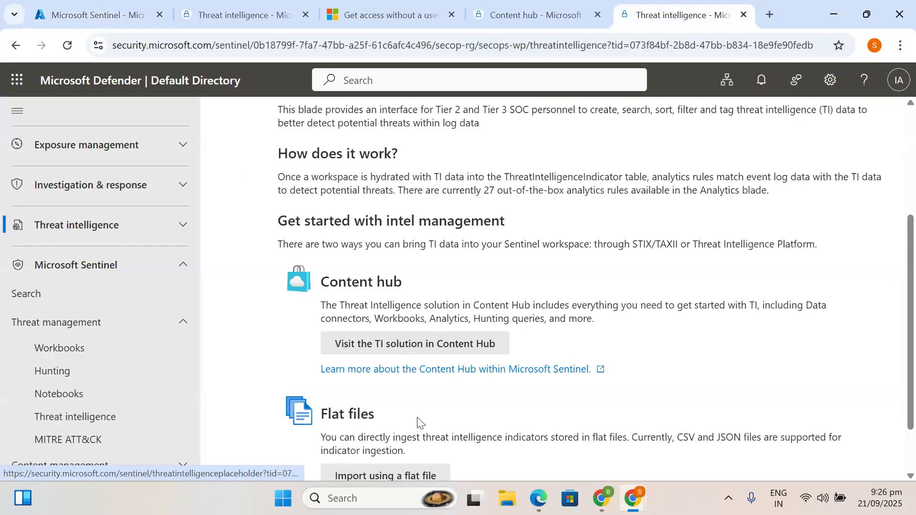
- Open the 'Microsoft Sentinel content hub catalog' article, then return and expand Threat intelligence
scroll(417, 403, down, 1)
click(438, 343)
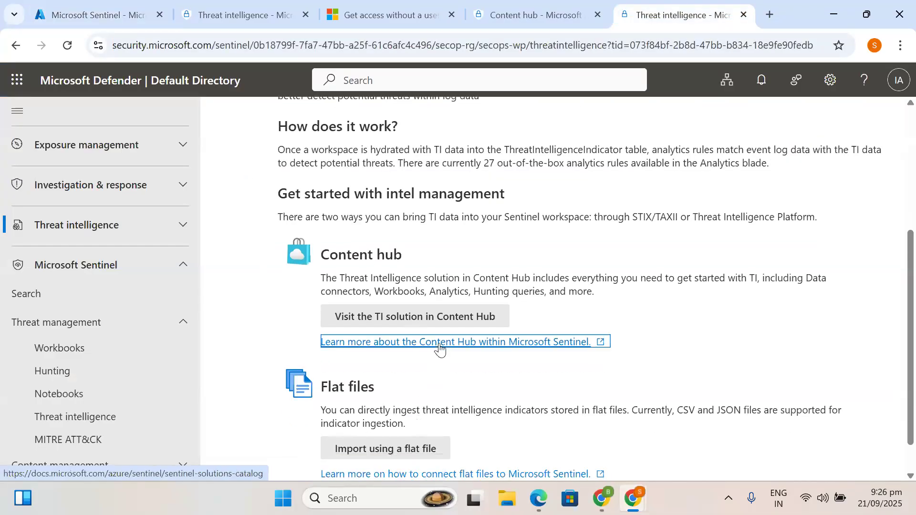
click(573, 13)
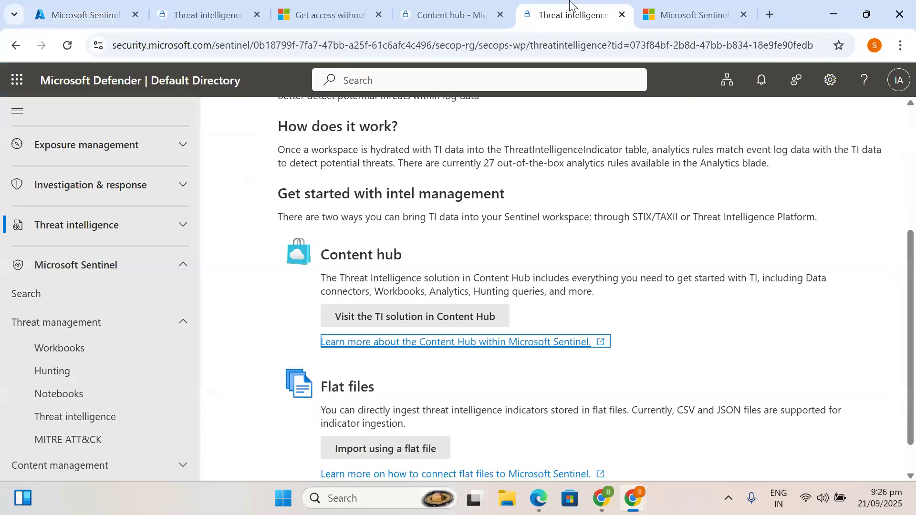
click(699, 5)
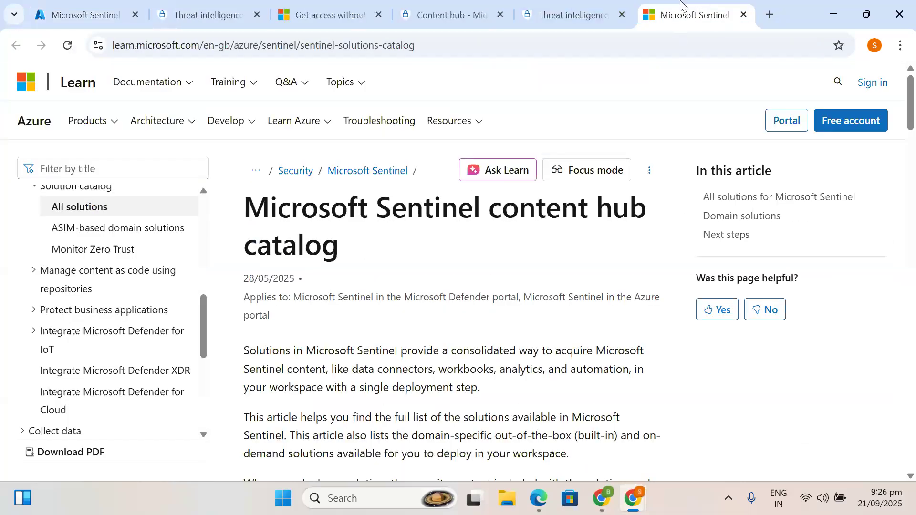
click(549, 6)
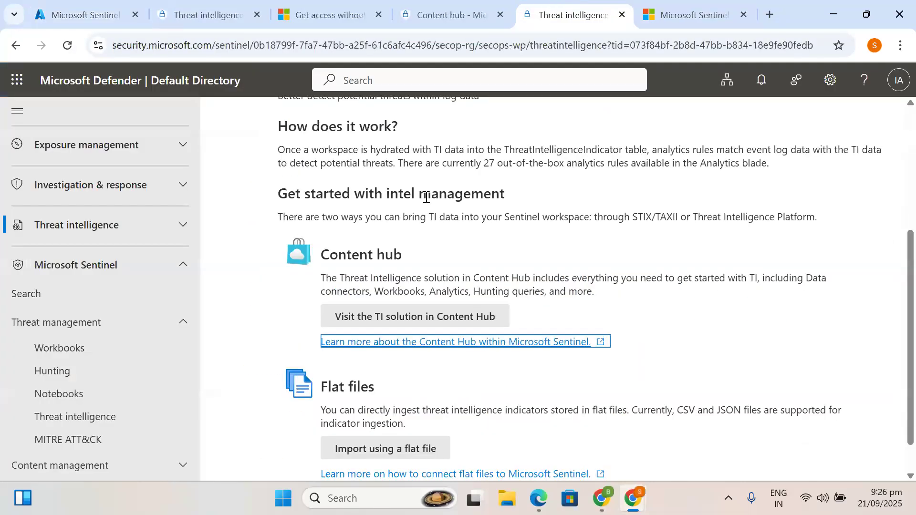
scroll(428, 380, down, 1)
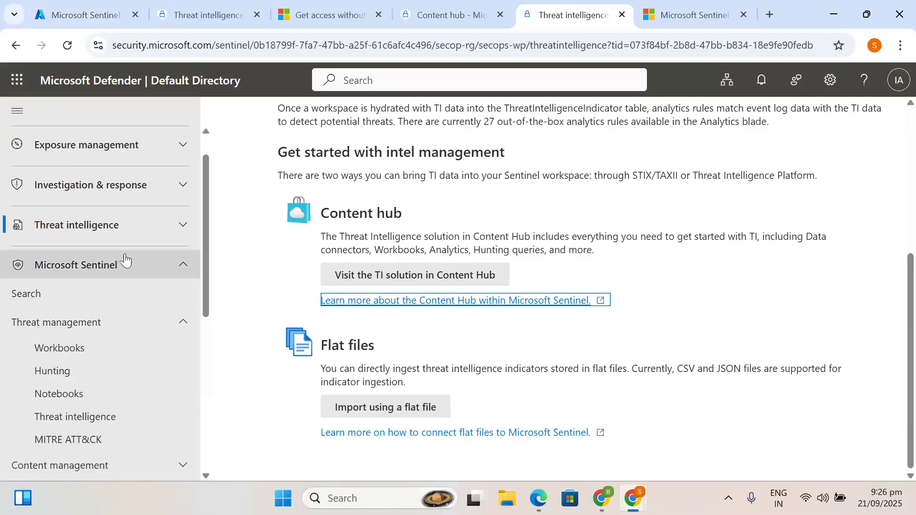
click(144, 237)
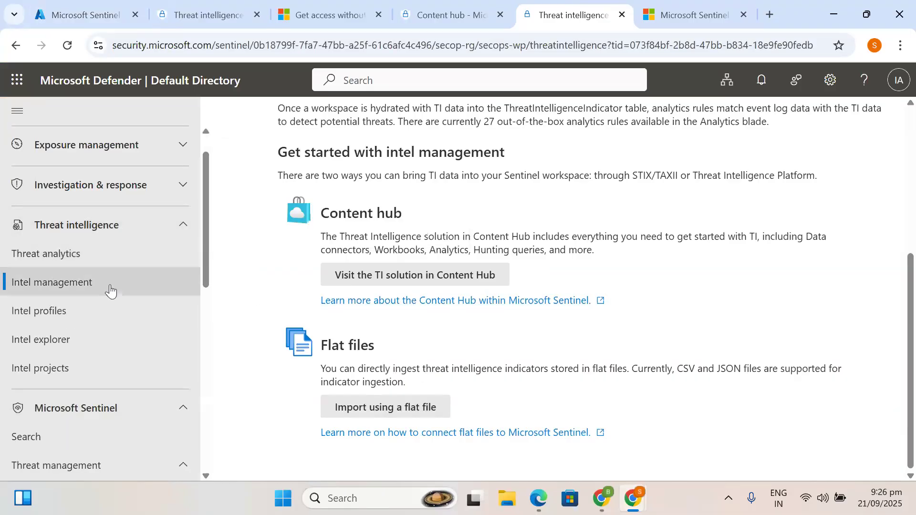
click(65, 256)
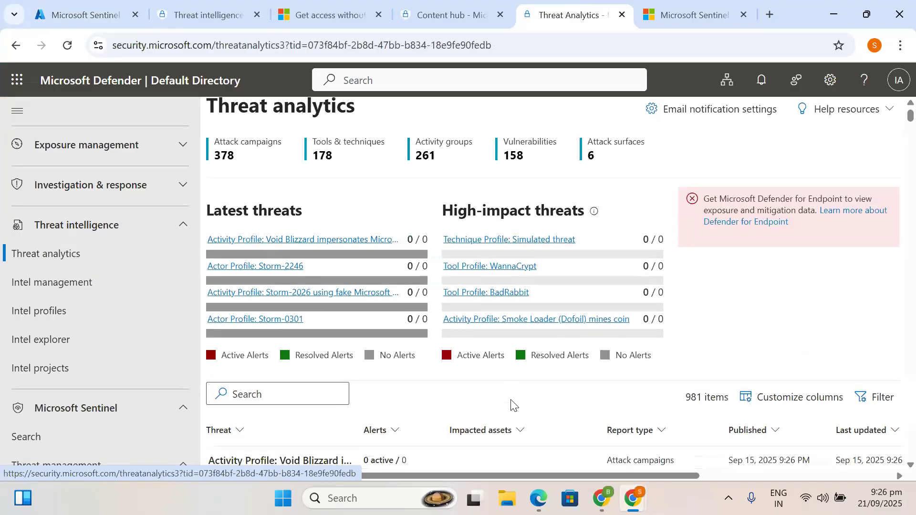
scroll(511, 405, up, 1)
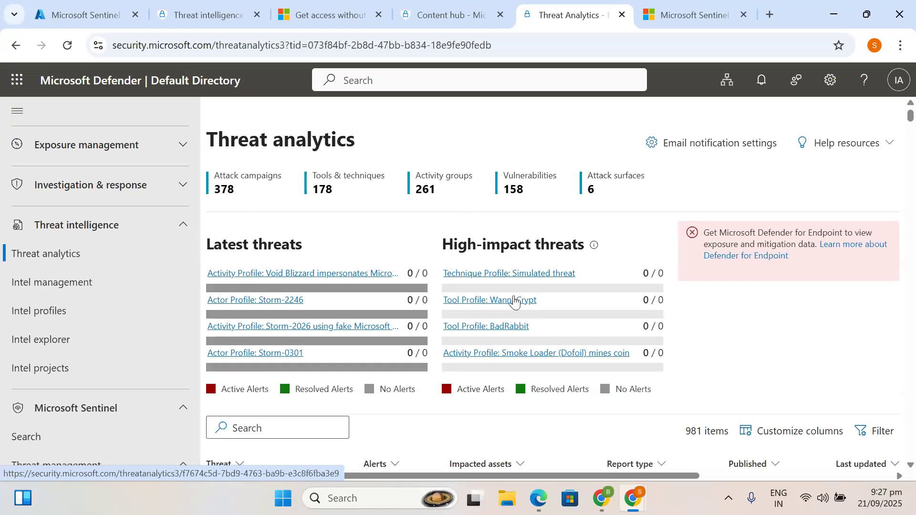
scroll(515, 298, down, 2)
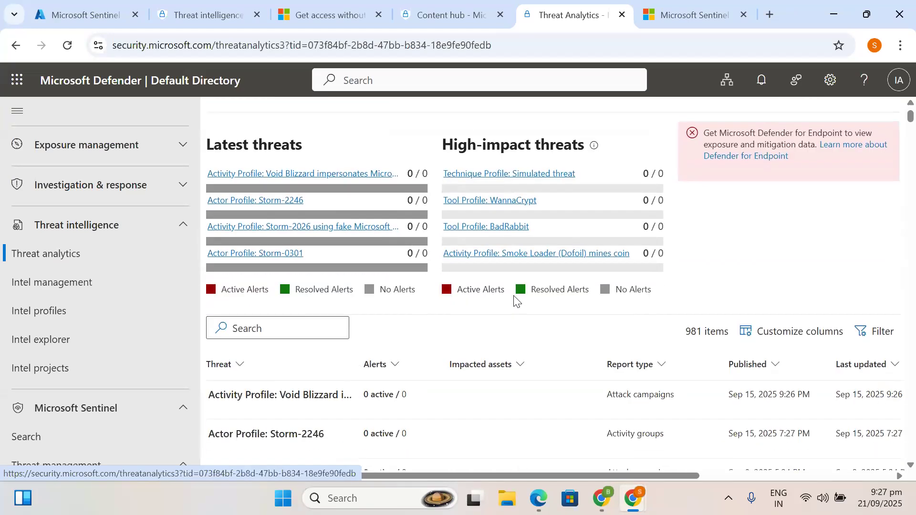
scroll(515, 298, up, 2)
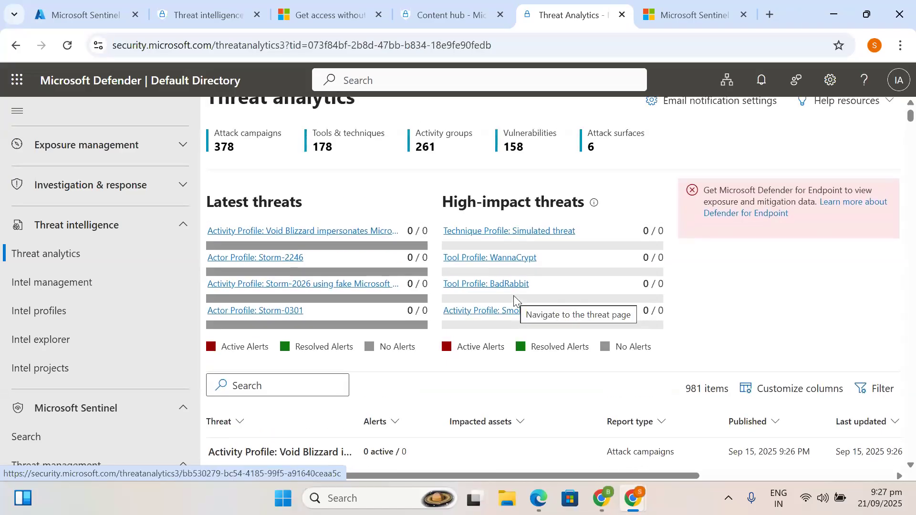
scroll(514, 300, up, 1)
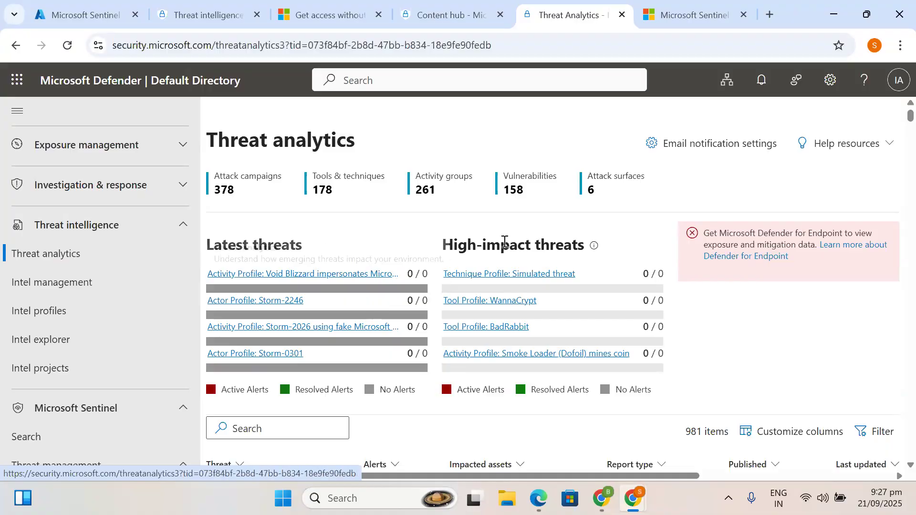
scroll(598, 258, down, 2)
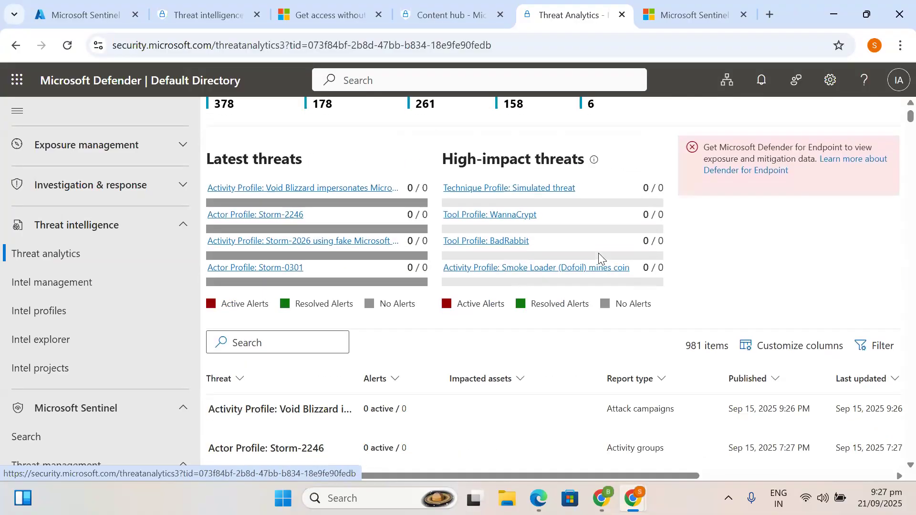
scroll(310, 448, down, 2)
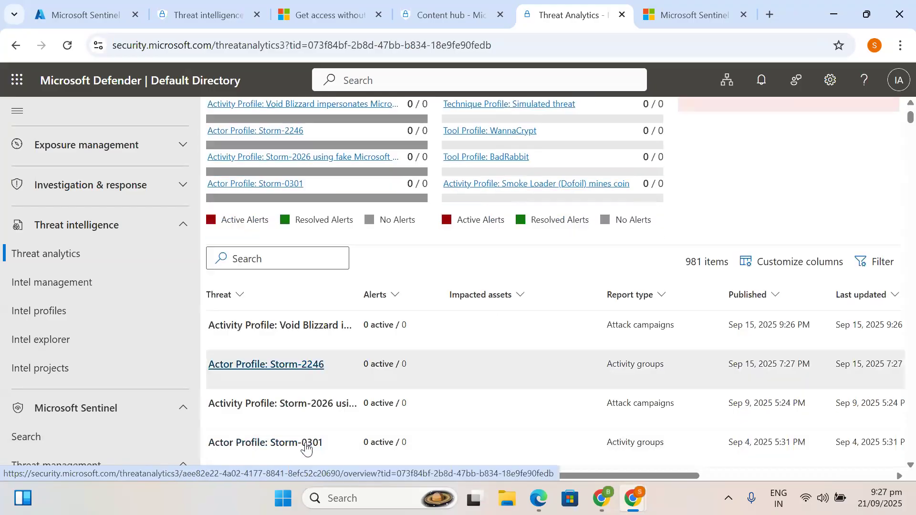
scroll(306, 446, down, 1)
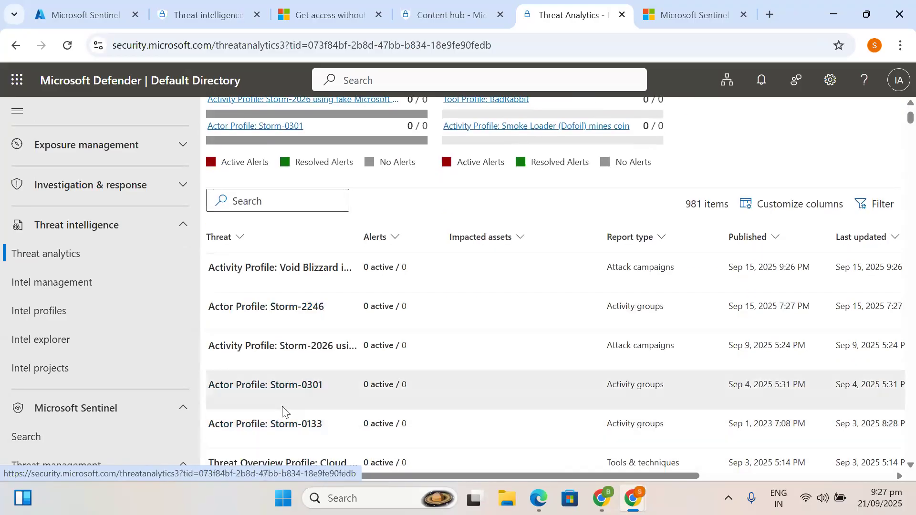
scroll(284, 411, down, 1)
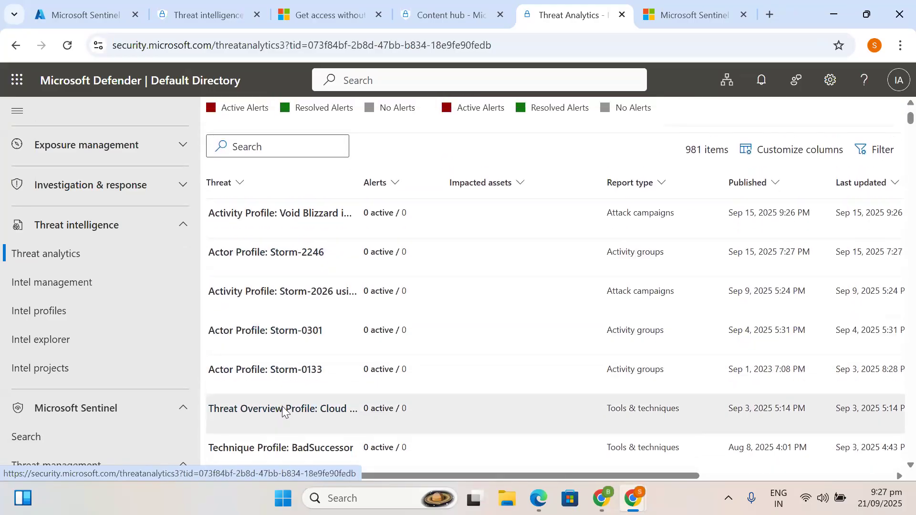
scroll(283, 411, up, 3)
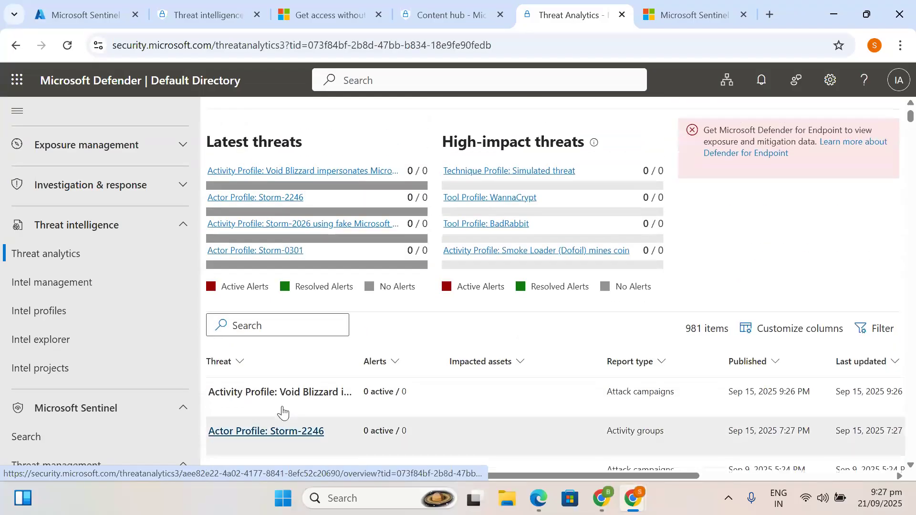
scroll(283, 411, up, 1)
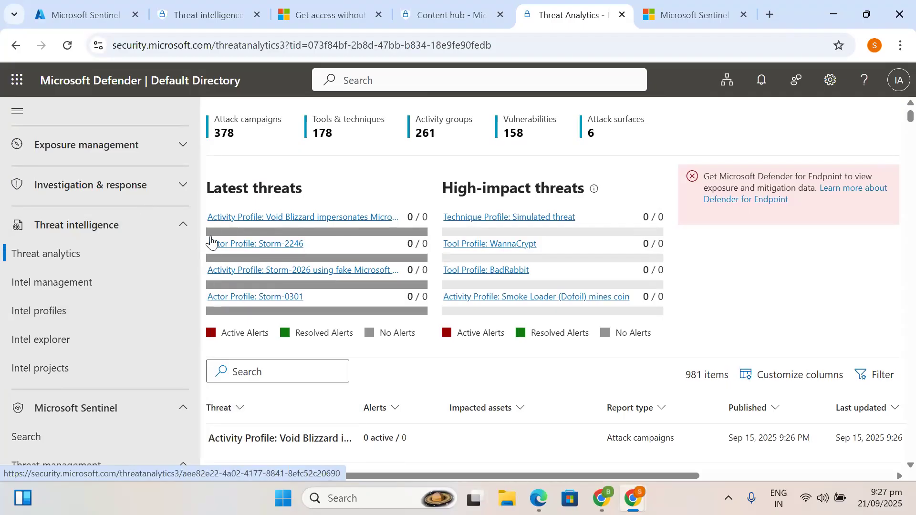
click(186, 224)
click(186, 224)
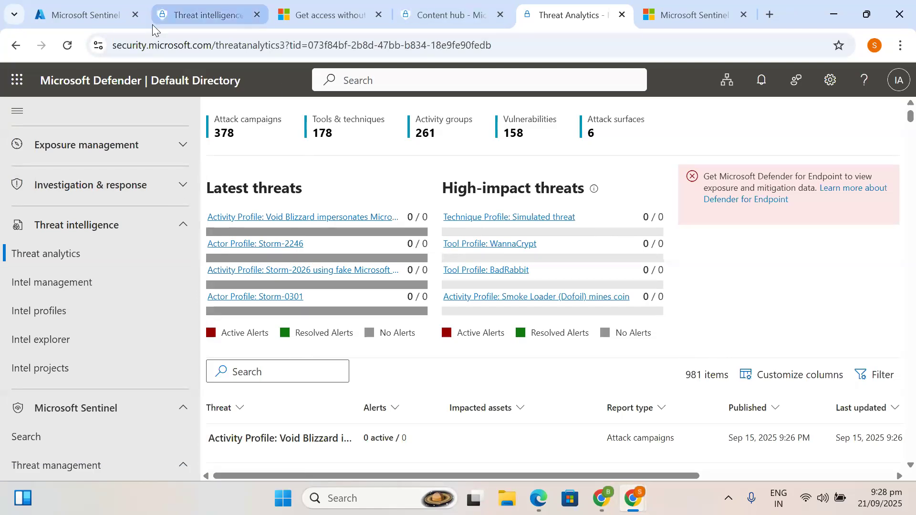
- Open Sentinel Analytics under Configuration, discard the unsaved query, and continue to the Defender portal
click(85, 15)
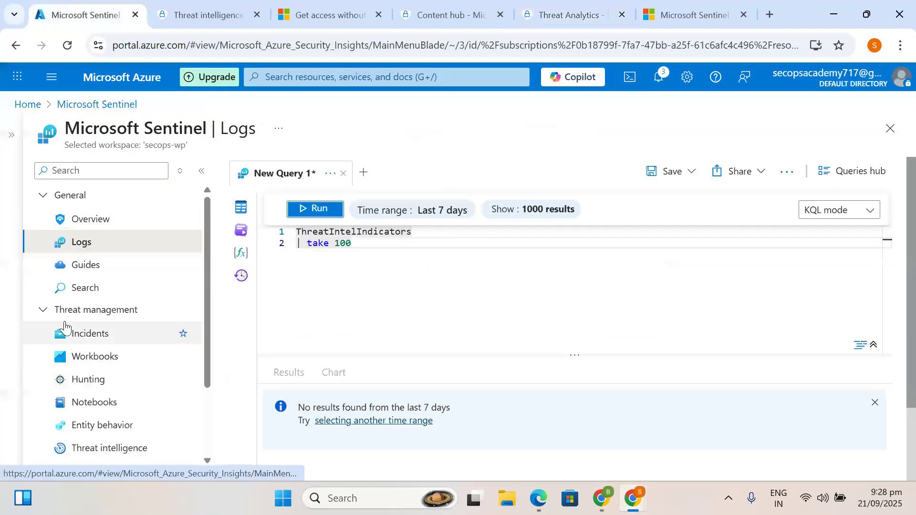
click(43, 310)
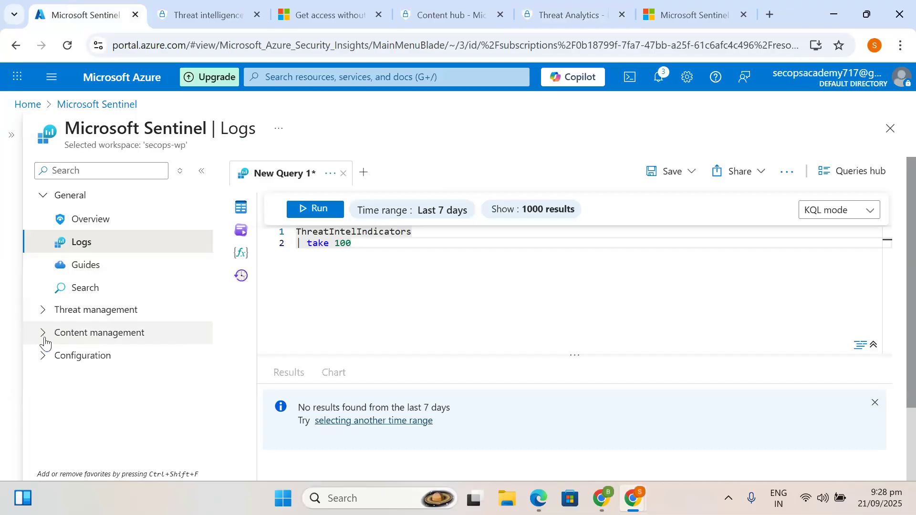
click(42, 356)
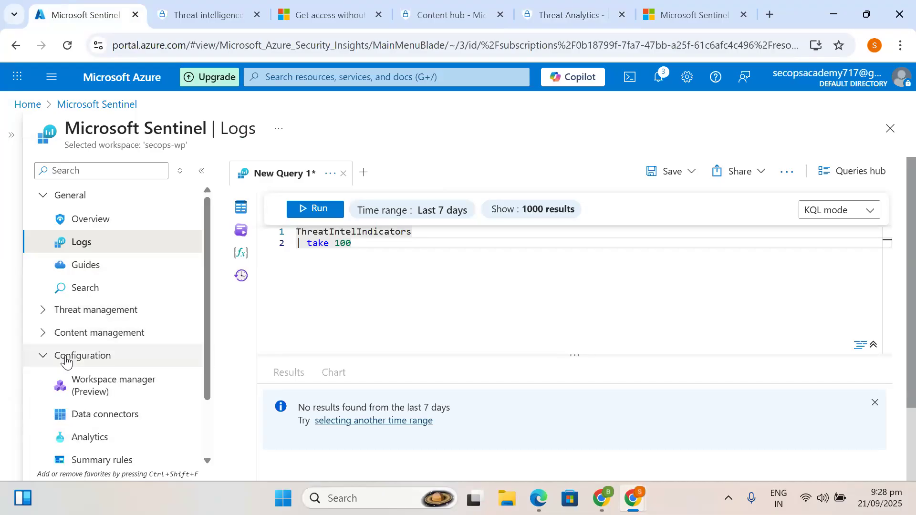
scroll(100, 389, down, 3)
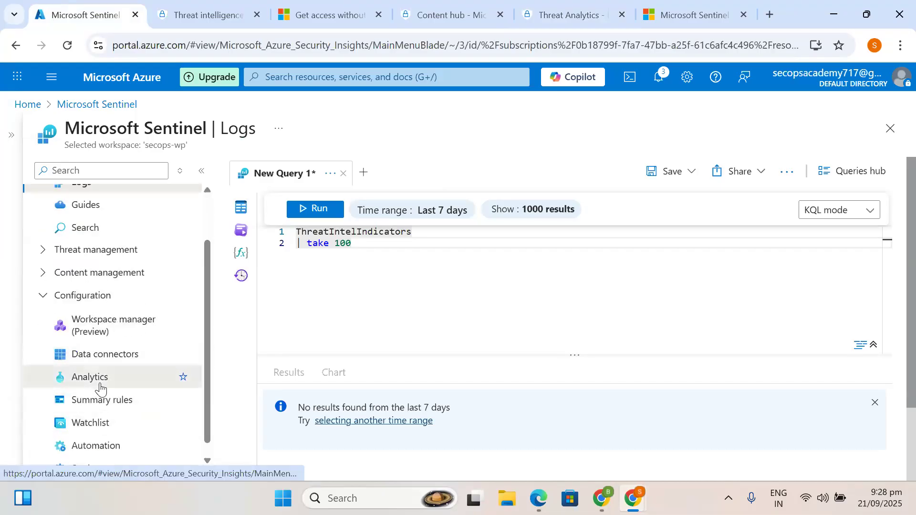
click(100, 387)
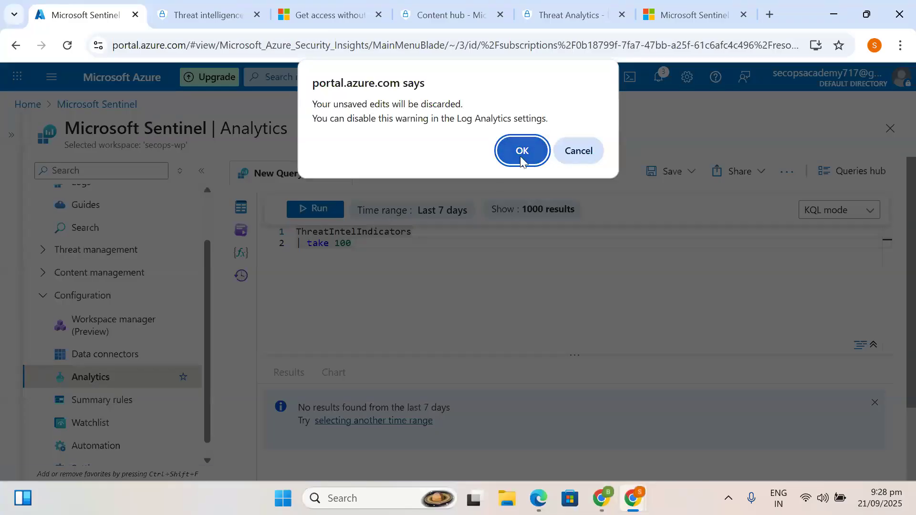
click(521, 152)
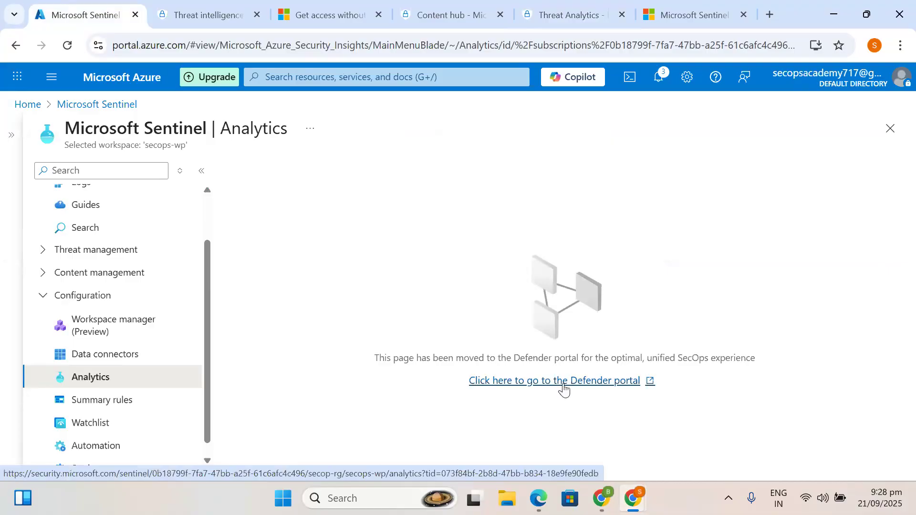
click(564, 387)
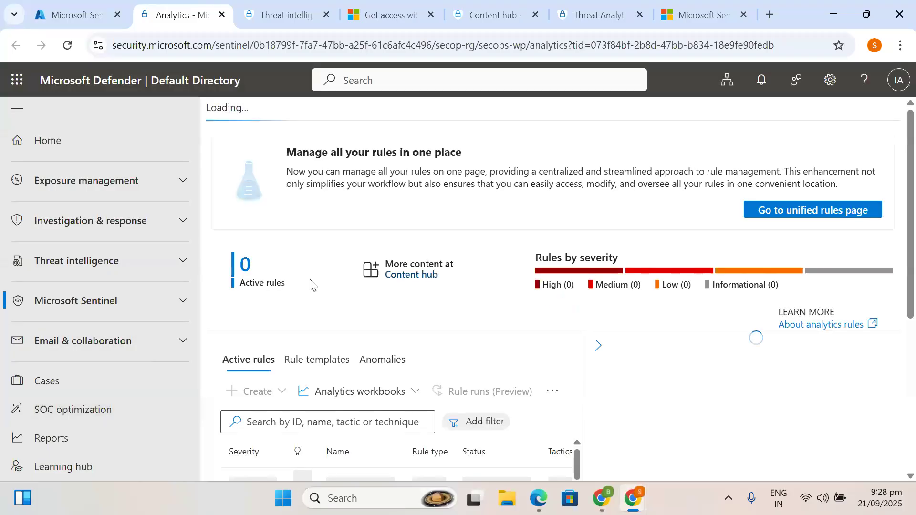
- Switch the Analytics page to the Rule templates list
scroll(166, 381, down, 2)
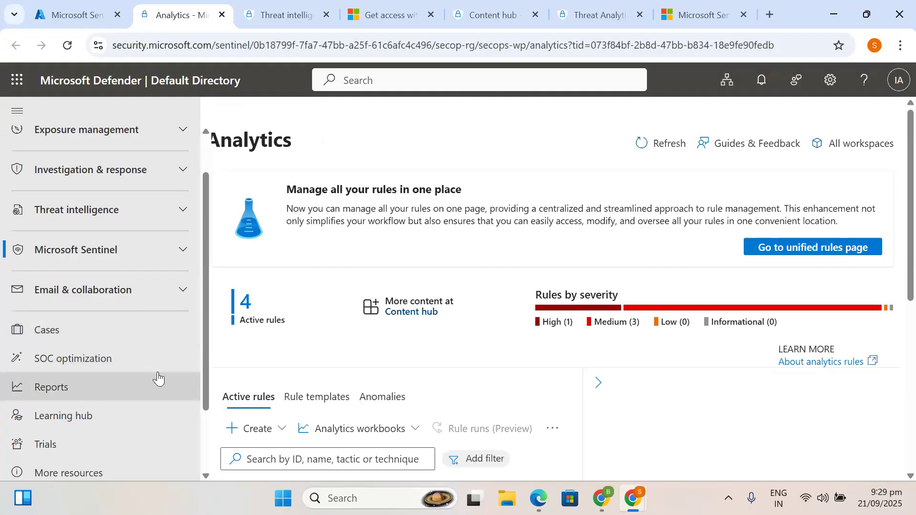
scroll(256, 414, down, 3)
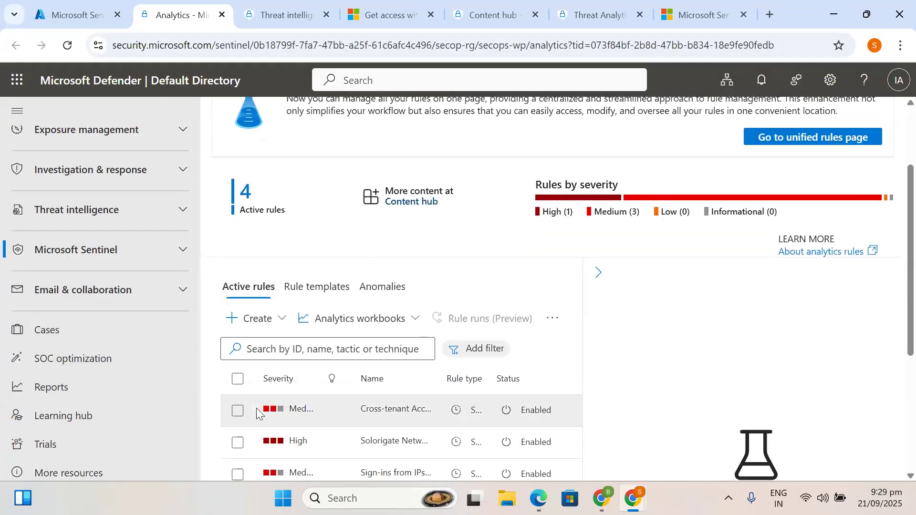
scroll(256, 408, up, 1)
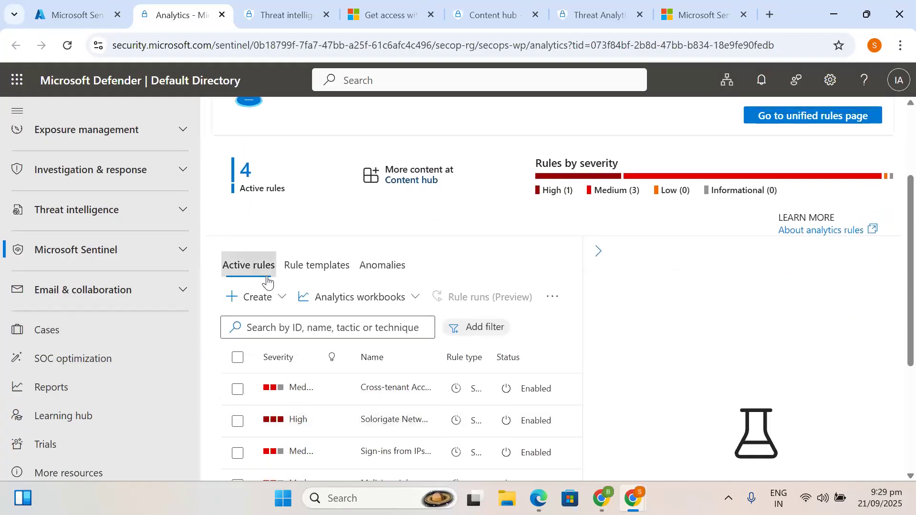
click(328, 269)
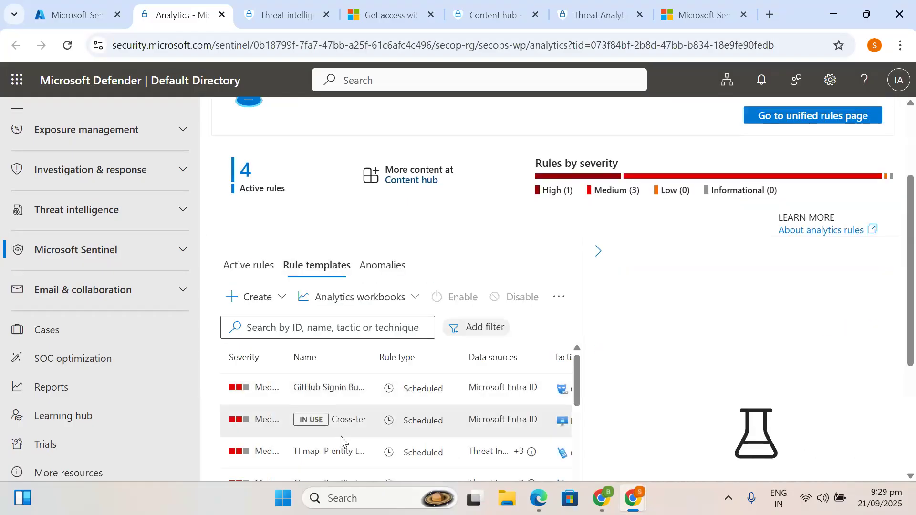
- Scroll the rule templates list until the TI map IP entity to AWSCloudTrail templates appear
scroll(343, 443, down, 2)
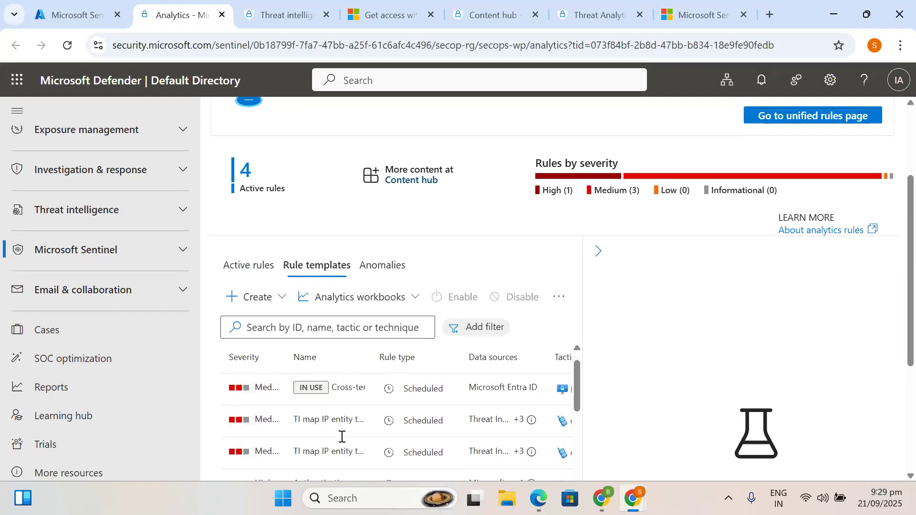
scroll(342, 437, up, 1)
scroll(342, 440, down, 1)
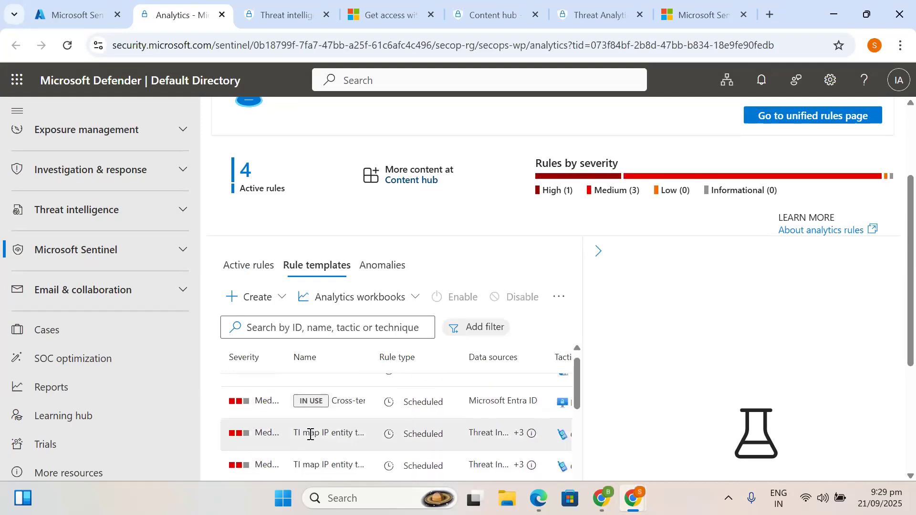
scroll(327, 436, down, 3)
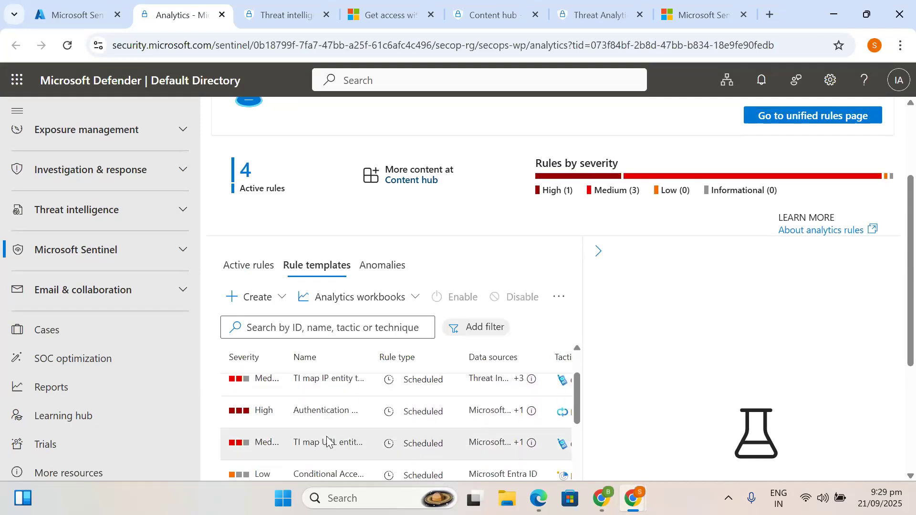
scroll(328, 434, down, 2)
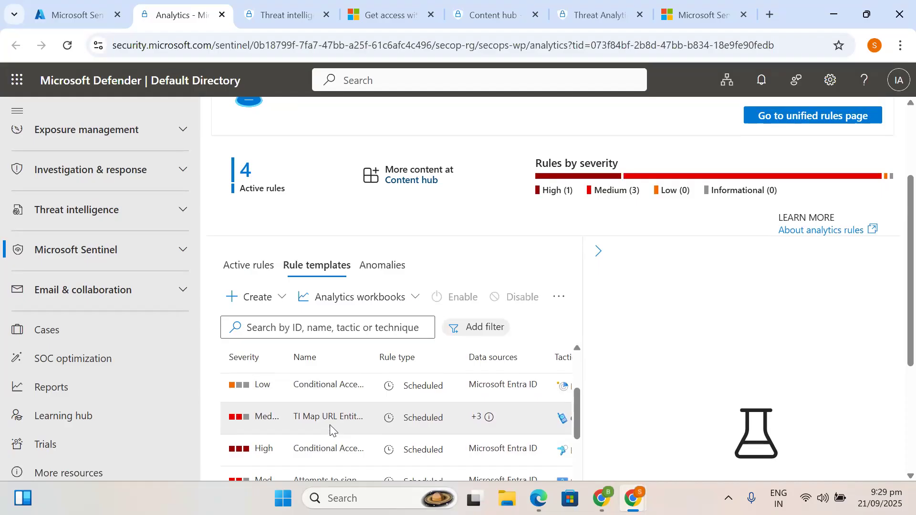
scroll(325, 443, down, 1)
scroll(326, 443, down, 5)
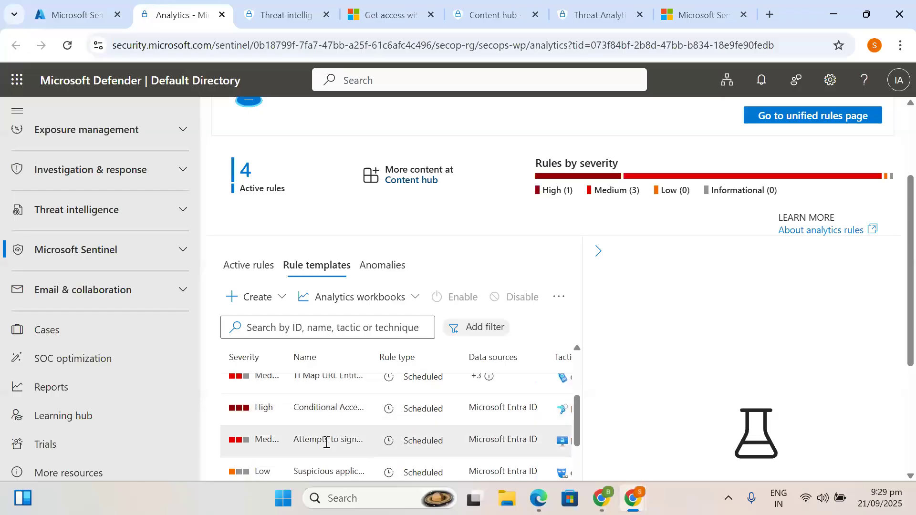
scroll(326, 442, down, 3)
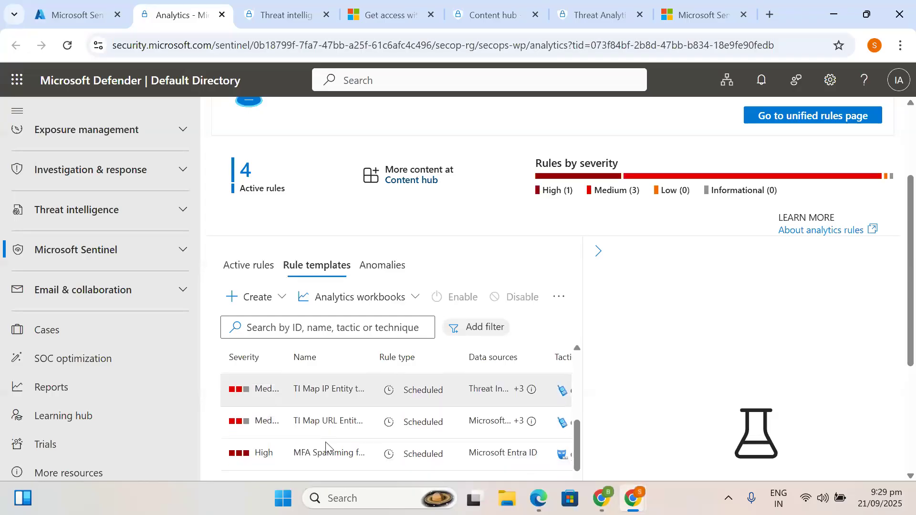
scroll(325, 441, up, 2)
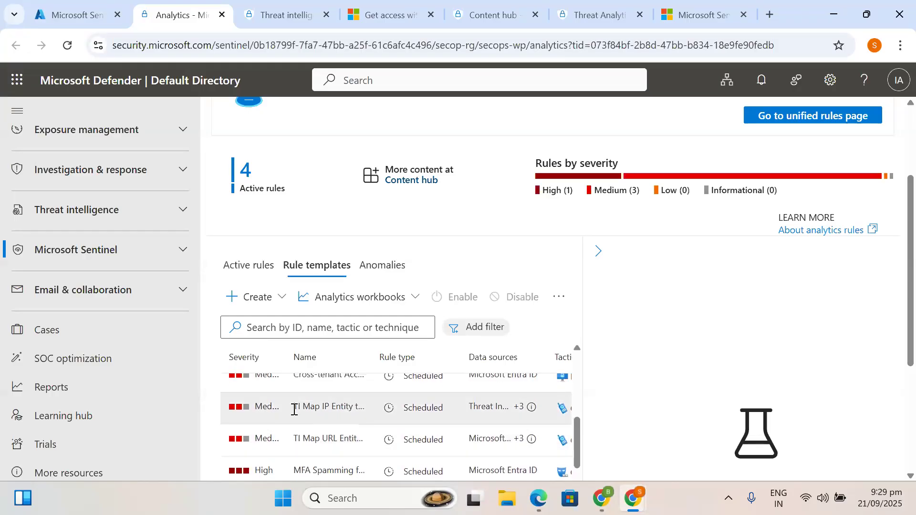
scroll(424, 408, up, 6)
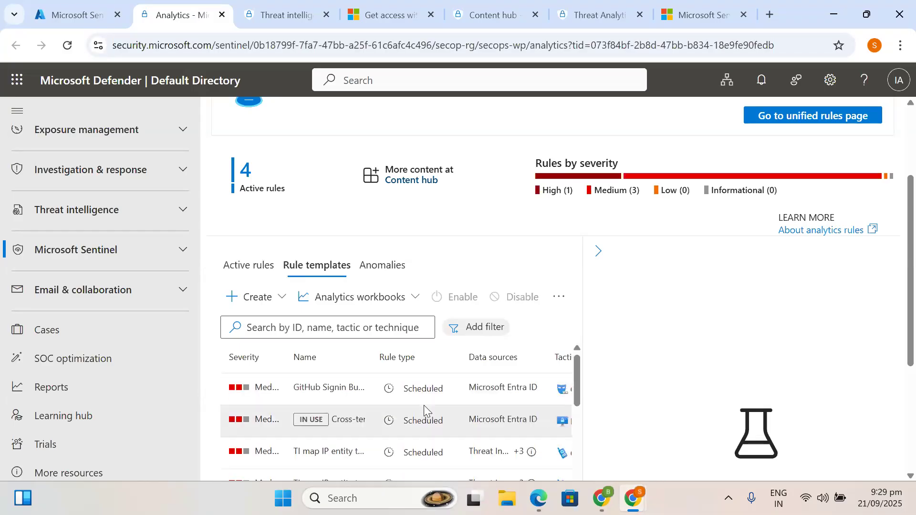
scroll(423, 408, down, 3)
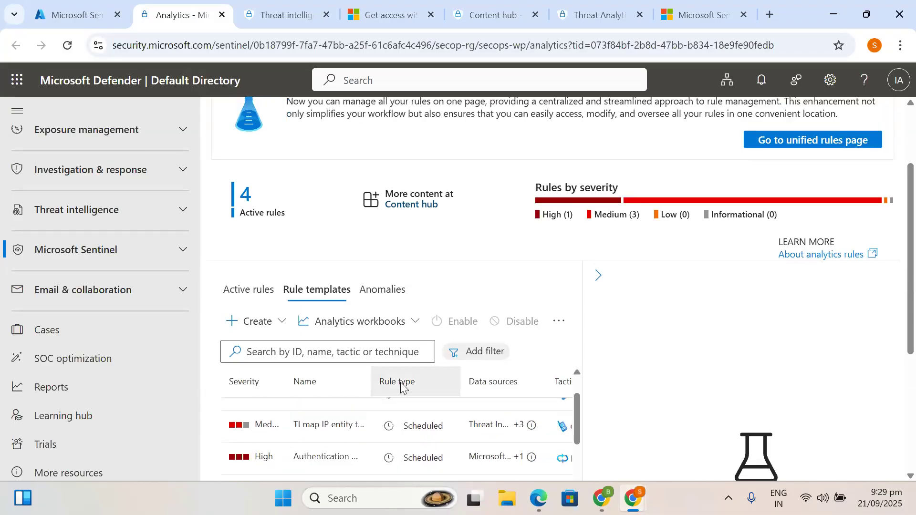
scroll(345, 468, down, 1)
scroll(344, 468, up, 2)
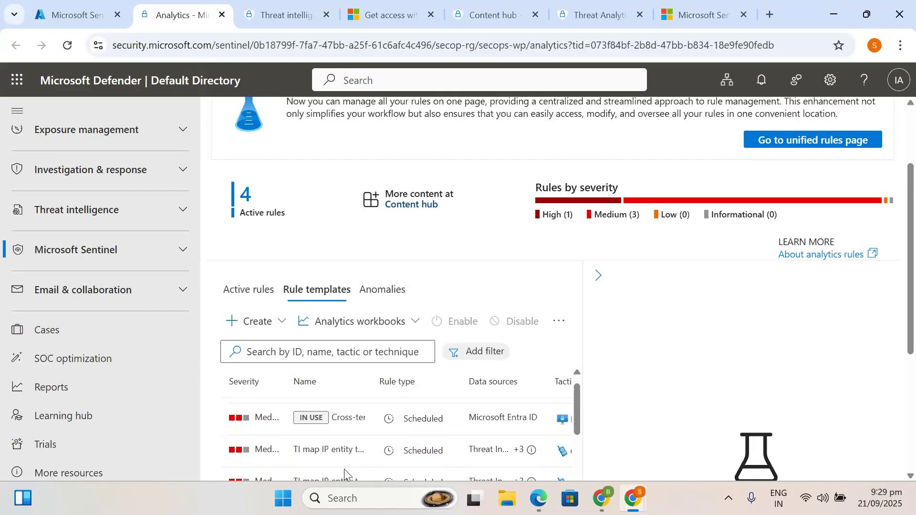
scroll(382, 440, down, 4)
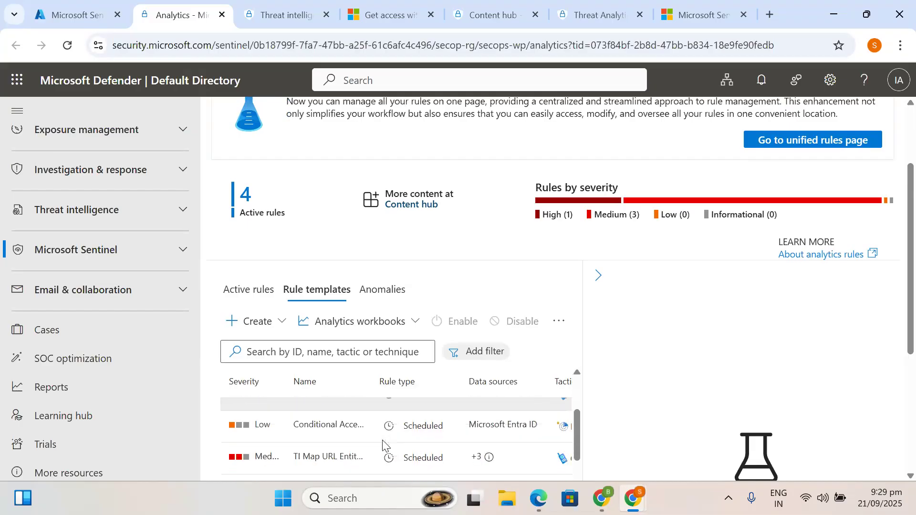
scroll(382, 443, down, 5)
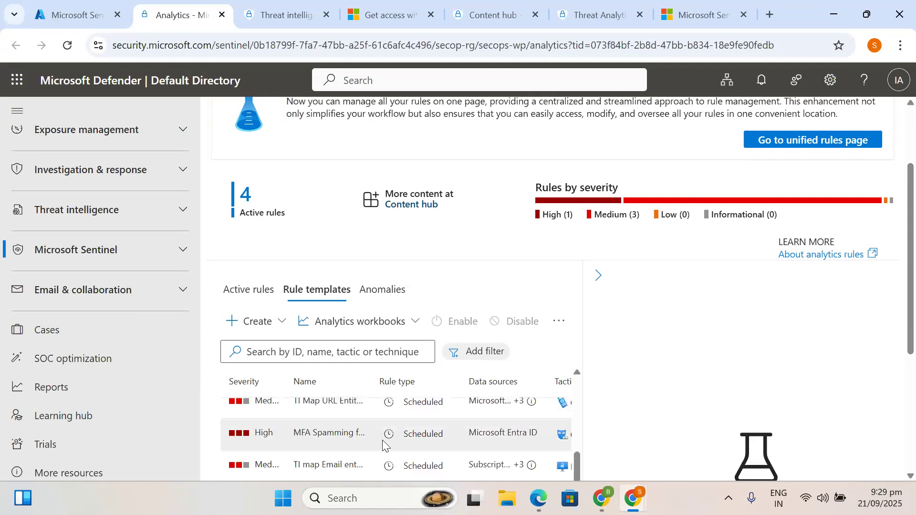
scroll(382, 441, down, 1)
scroll(368, 412, down, 1)
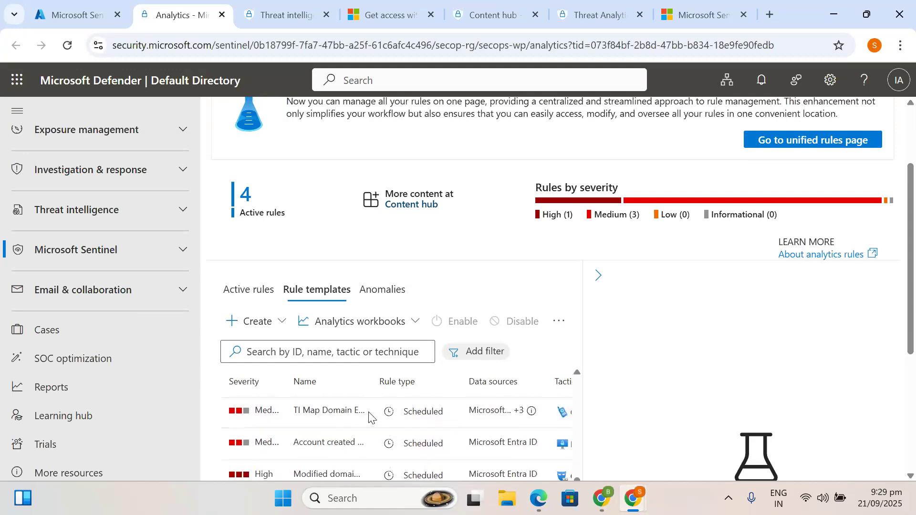
scroll(377, 435, up, 3)
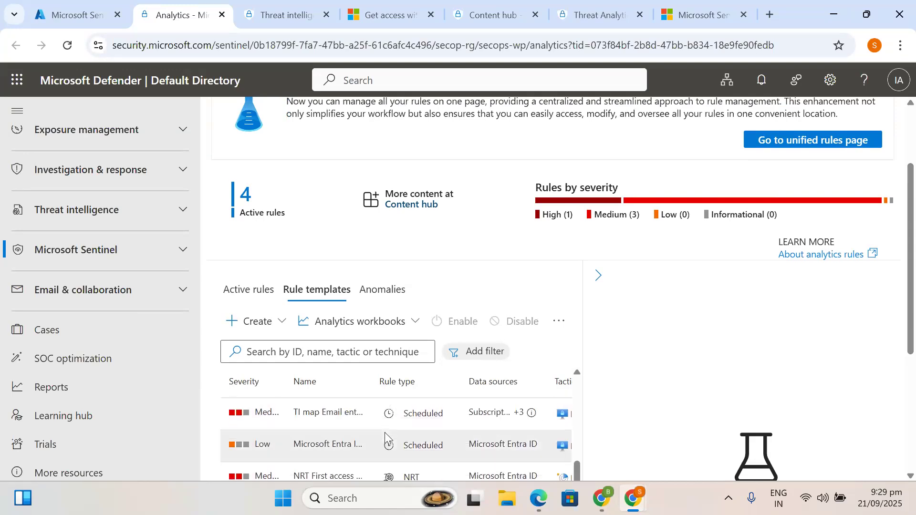
scroll(385, 437, down, 1)
scroll(386, 436, down, 3)
scroll(387, 436, up, 1)
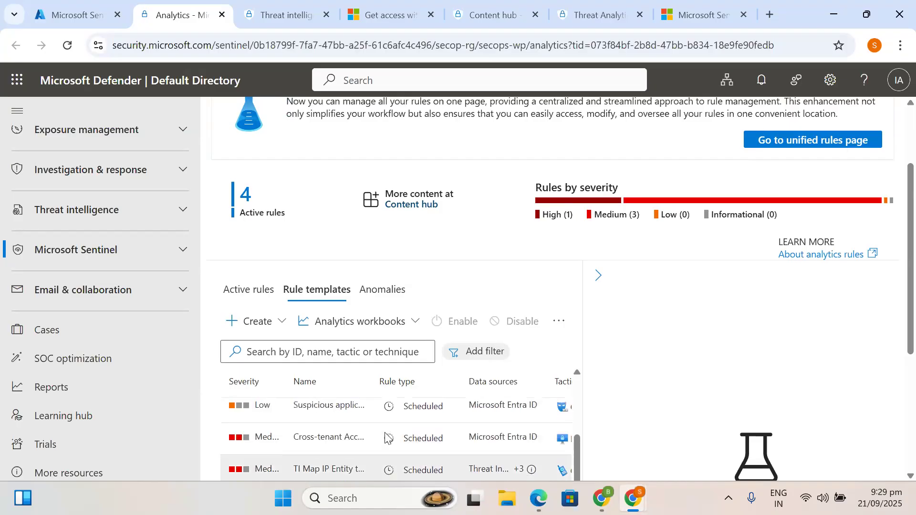
scroll(380, 436, down, 2)
scroll(380, 435, up, 3)
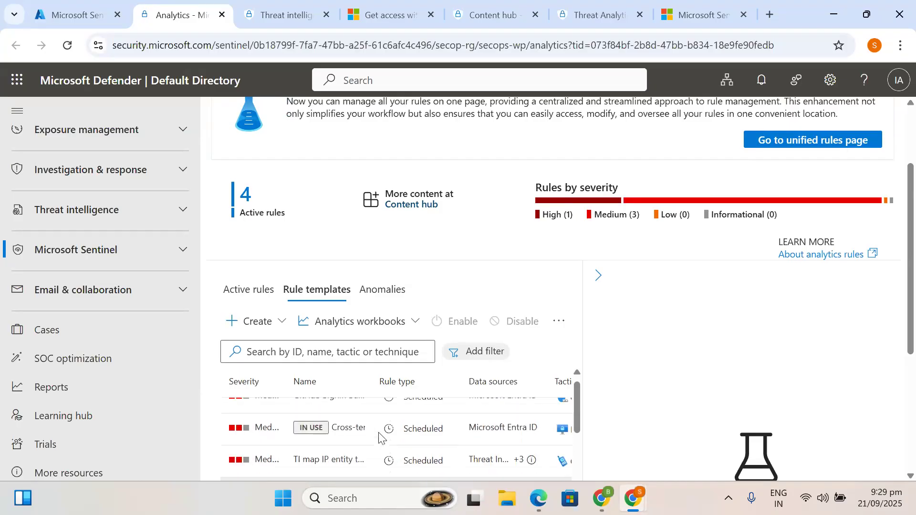
scroll(324, 396, down, 2)
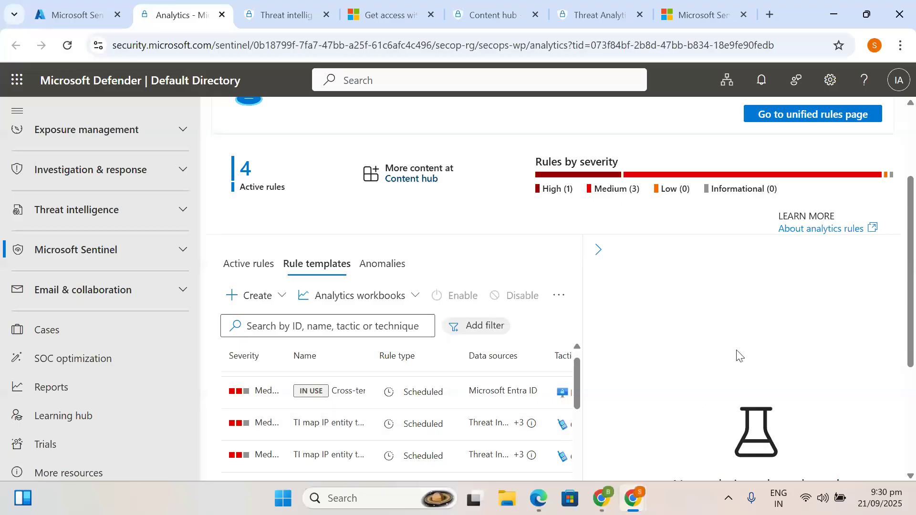
- Show the TI map IP entity to AWSCloudTrail template's details and review its data sources
click(598, 250)
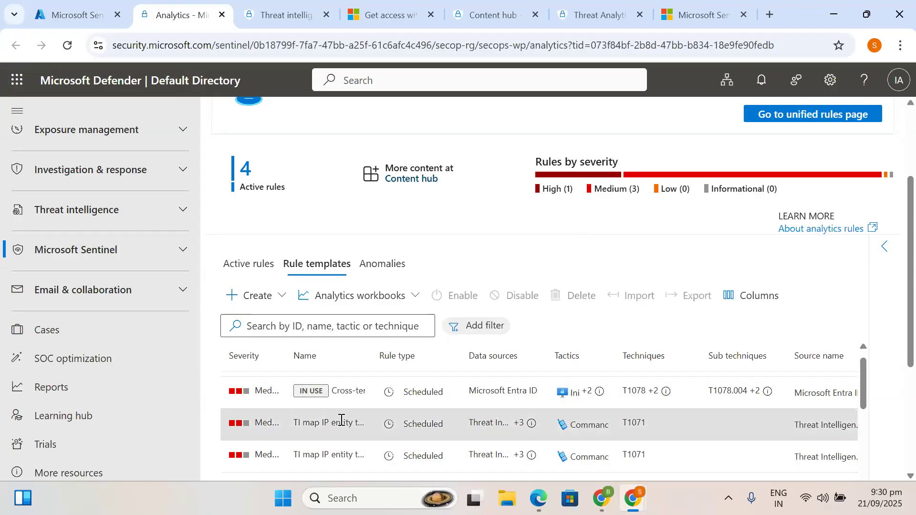
click(884, 258)
scroll(733, 368, down, 3)
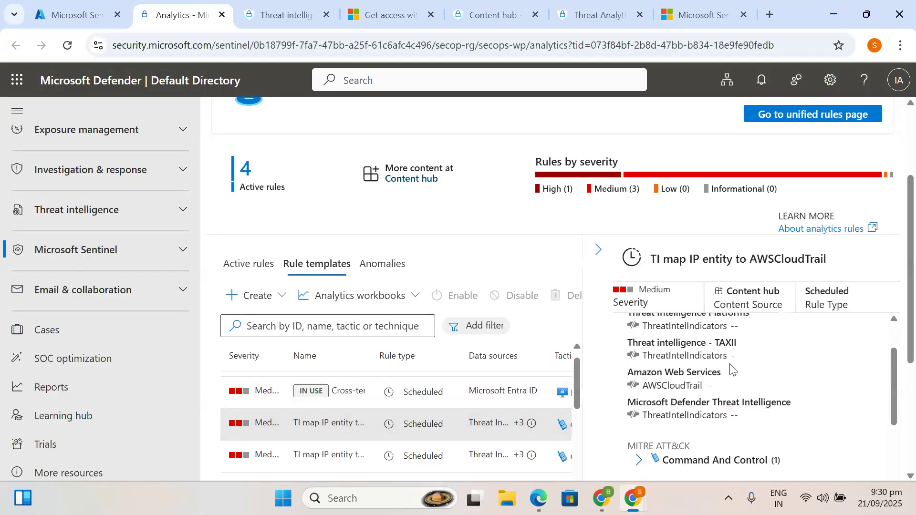
scroll(730, 363, up, 1)
scroll(730, 363, up, 2)
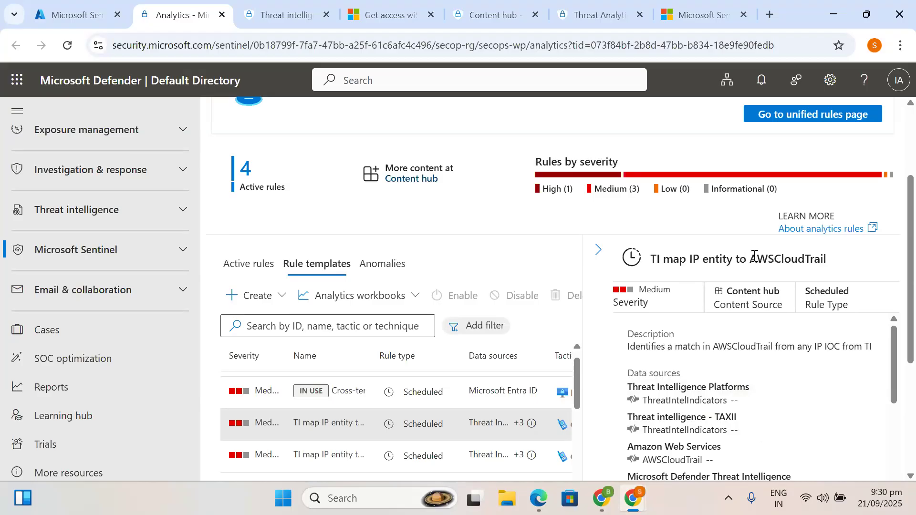
scroll(732, 388, down, 3)
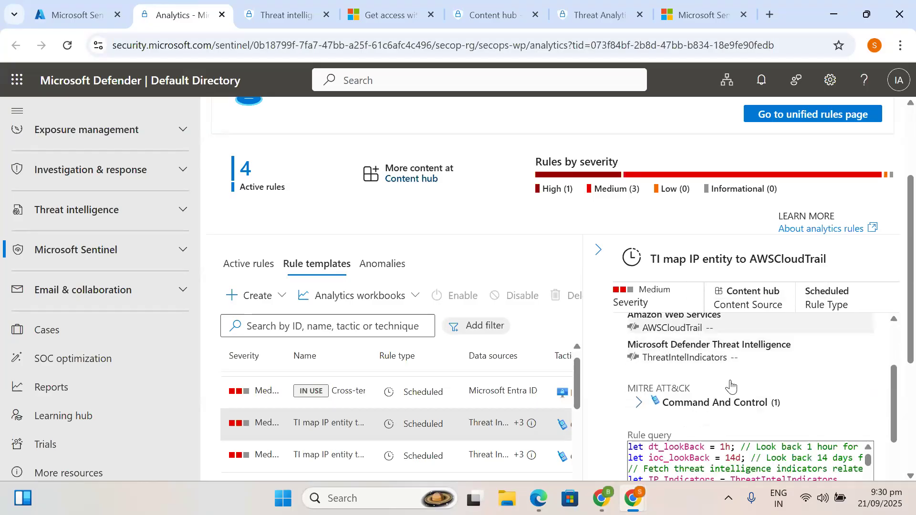
scroll(730, 385, down, 10)
scroll(730, 380, down, 2)
scroll(696, 427, down, 3)
scroll(697, 427, up, 5)
scroll(697, 427, up, 5)
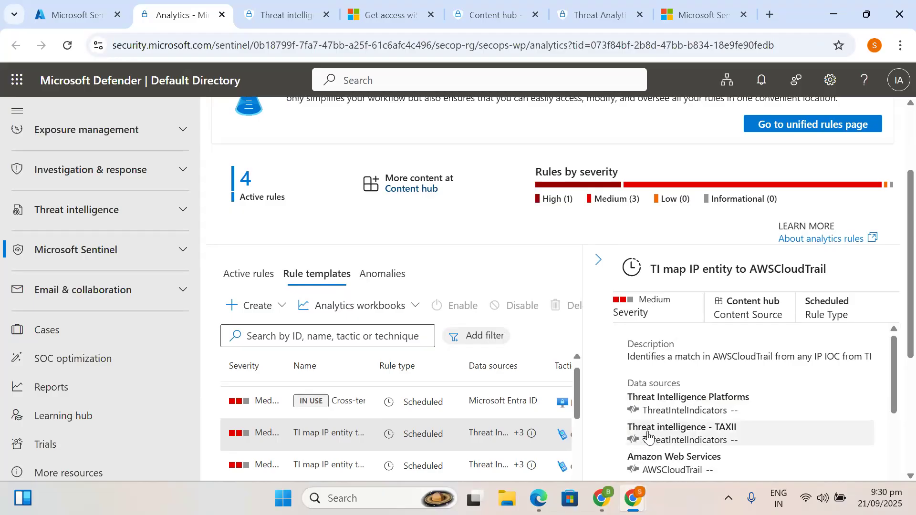
- Review the template's query and schedule, then create a scheduled rule from it
scroll(697, 439, down, 1)
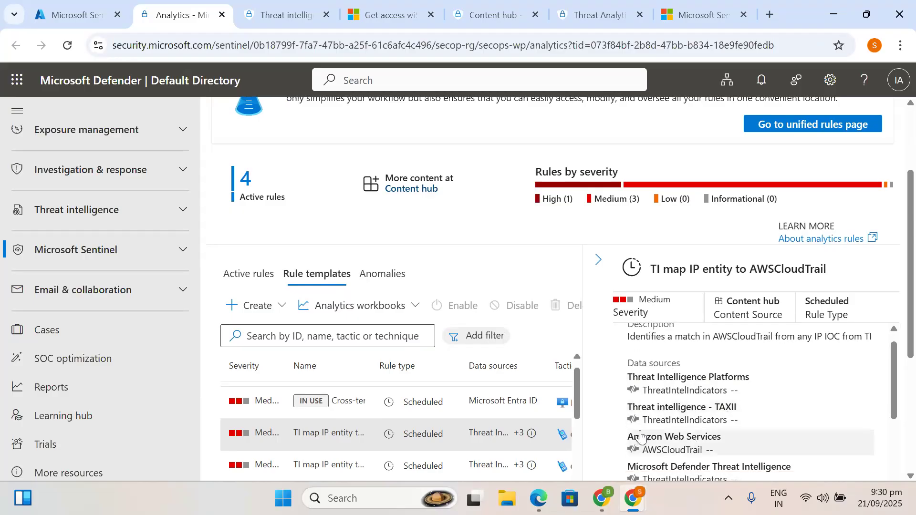
scroll(640, 436, down, 1)
scroll(746, 430, down, 1)
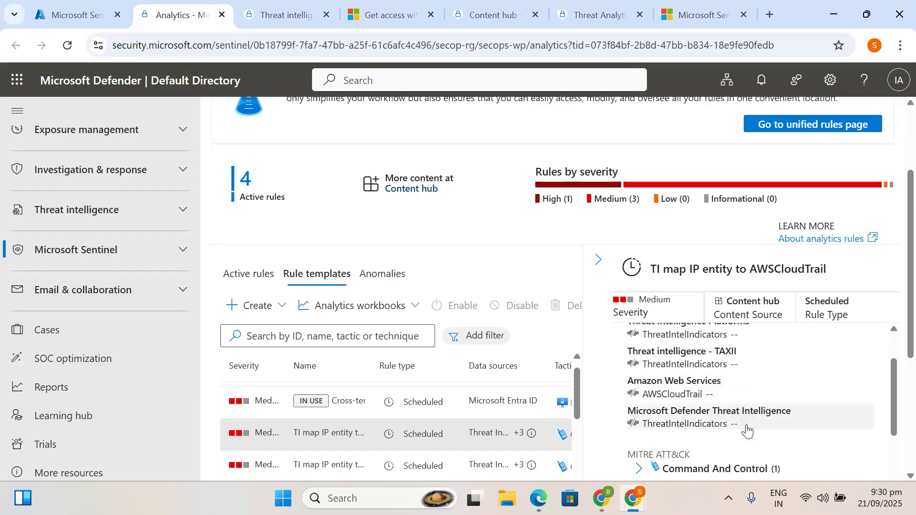
scroll(746, 429, down, 3)
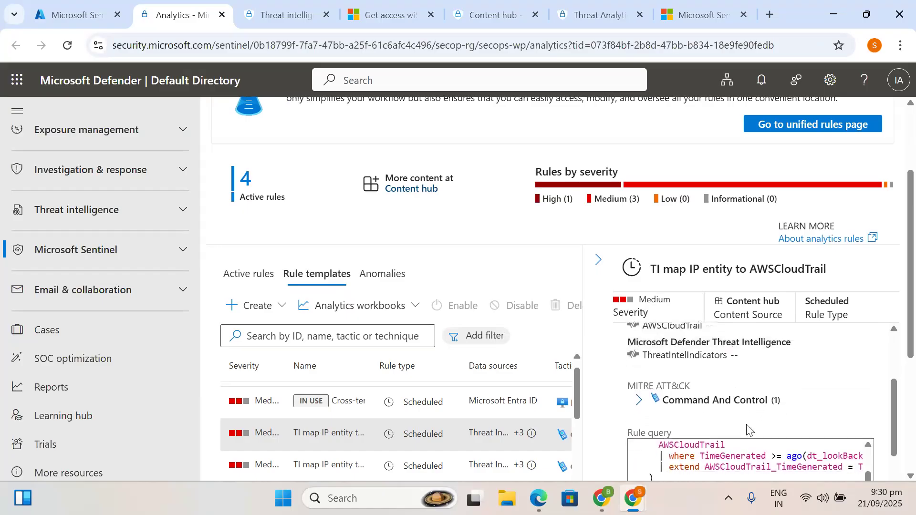
scroll(744, 420, down, 1)
scroll(696, 405, up, 2)
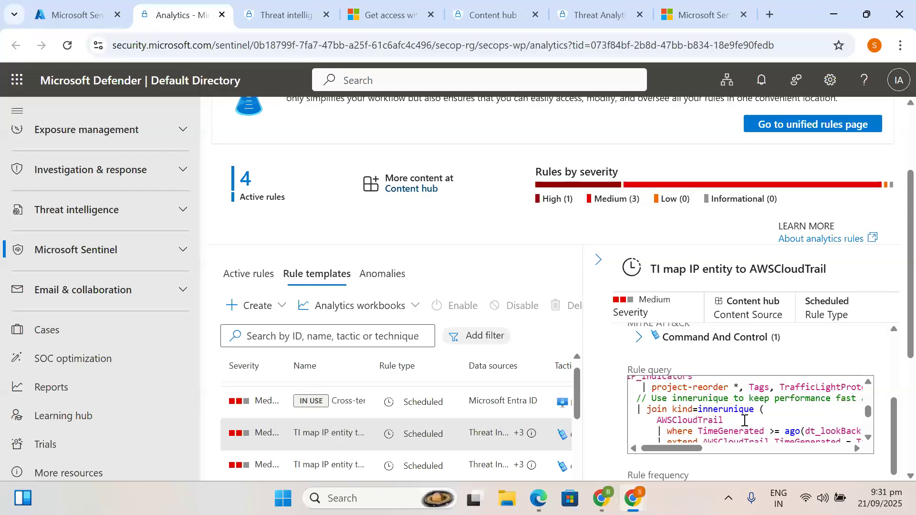
scroll(686, 404, left, 1)
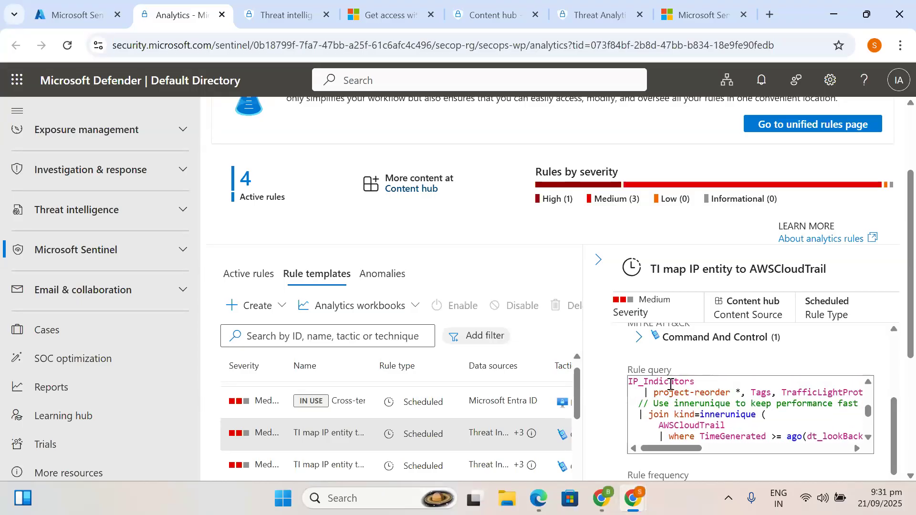
scroll(715, 407, down, 5)
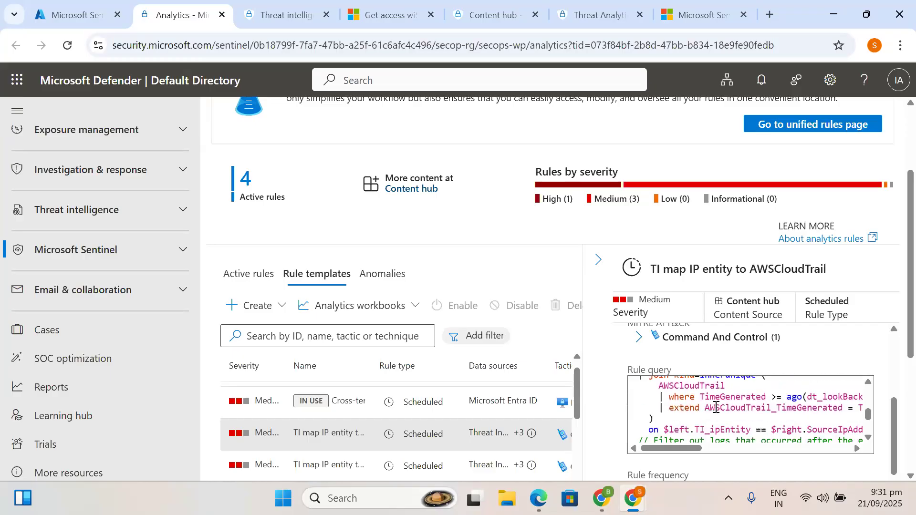
scroll(716, 407, down, 5)
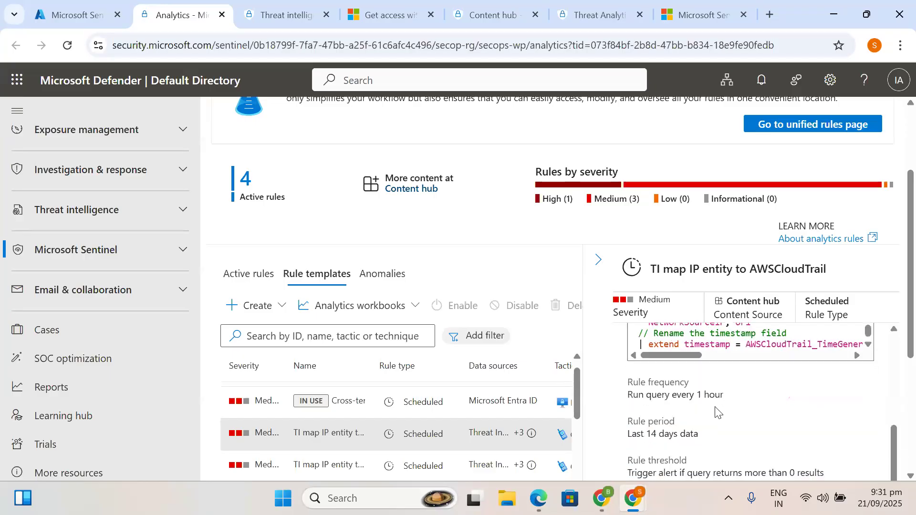
scroll(716, 411, down, 4)
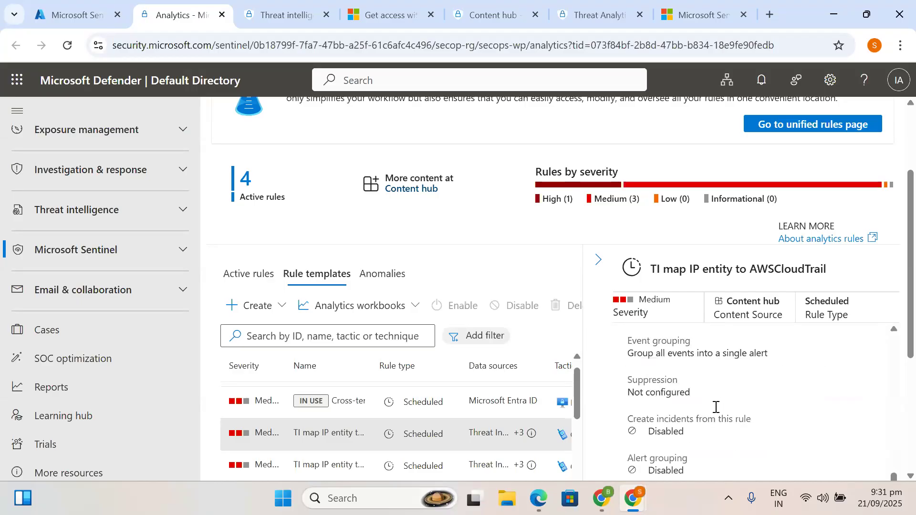
scroll(715, 411, up, 3)
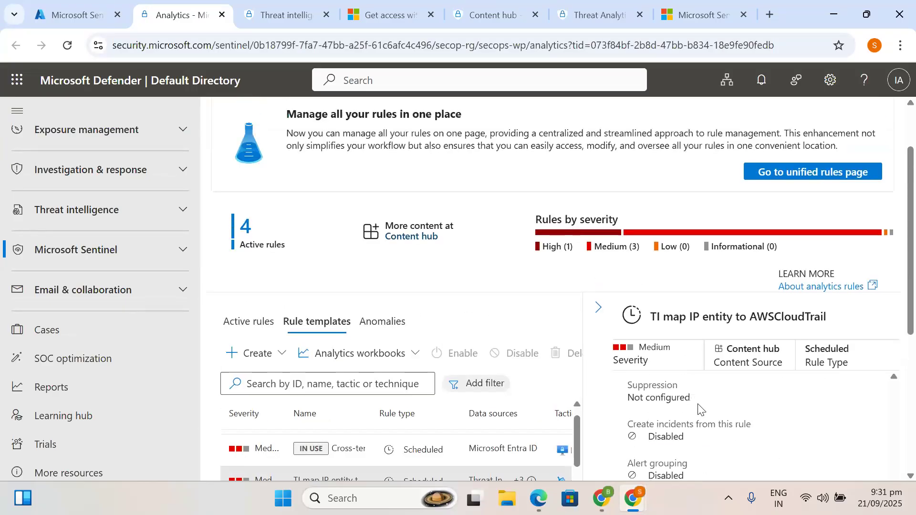
scroll(699, 408, down, 1)
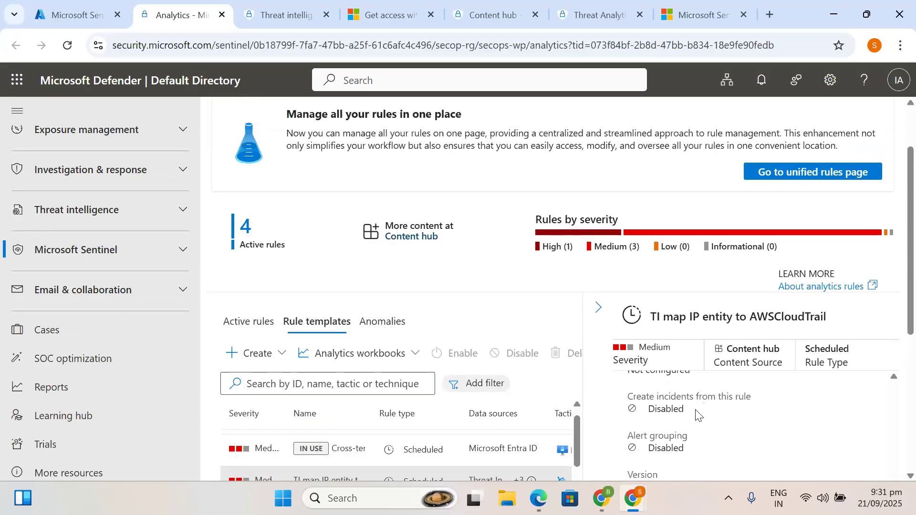
scroll(679, 445, down, 5)
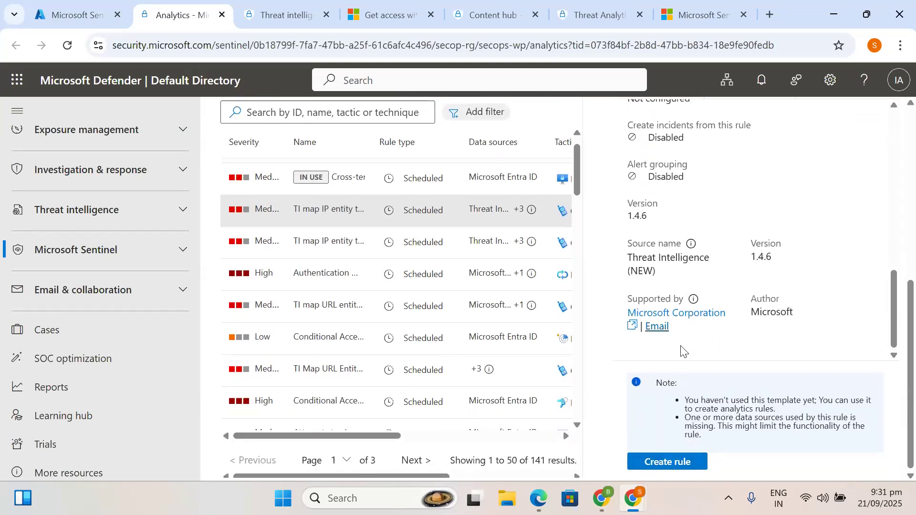
click(666, 463)
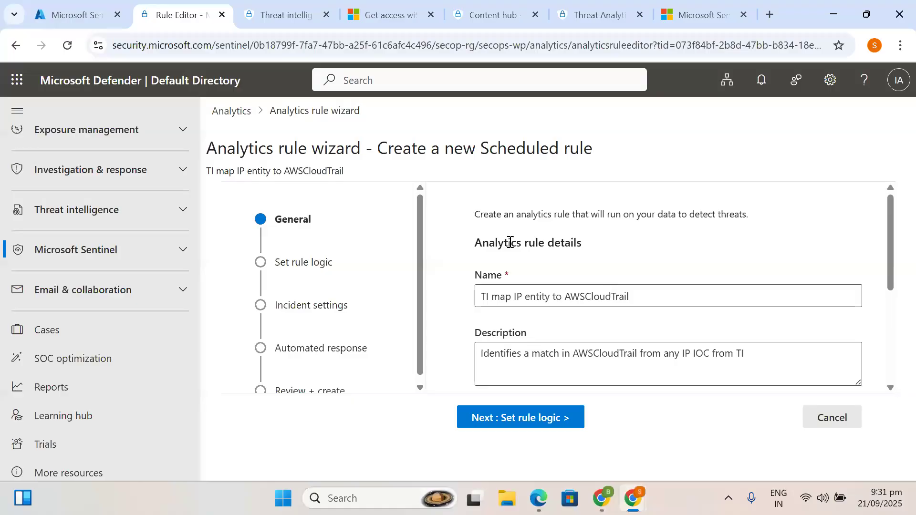
- Keep the rule name 'TI map IP entity to AWSCloudTrail' unchanged
scroll(584, 287, down, 1)
drag(647, 280, 425, 279)
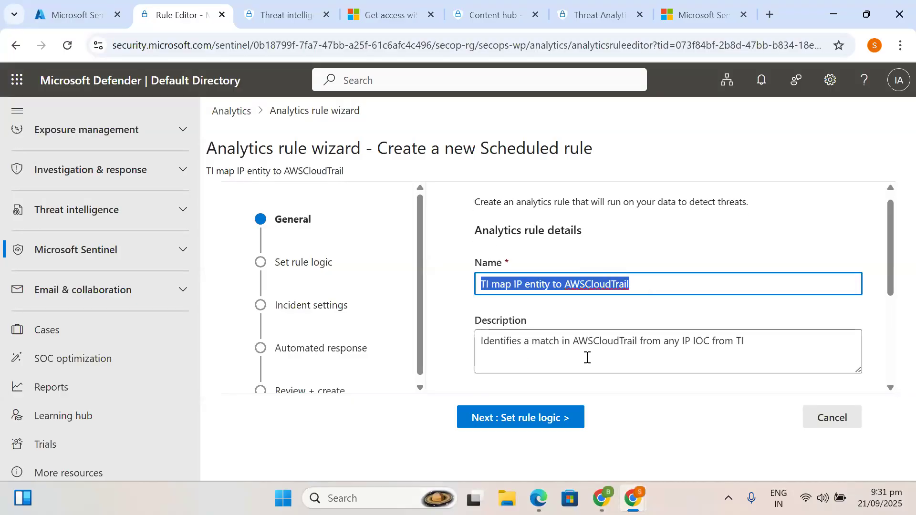
click(665, 277)
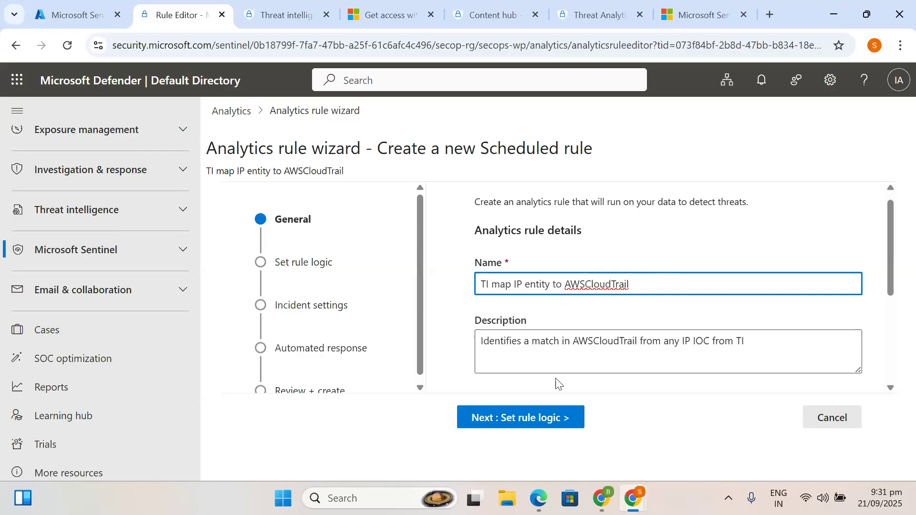
scroll(408, 352, down, 1)
scroll(571, 336, down, 3)
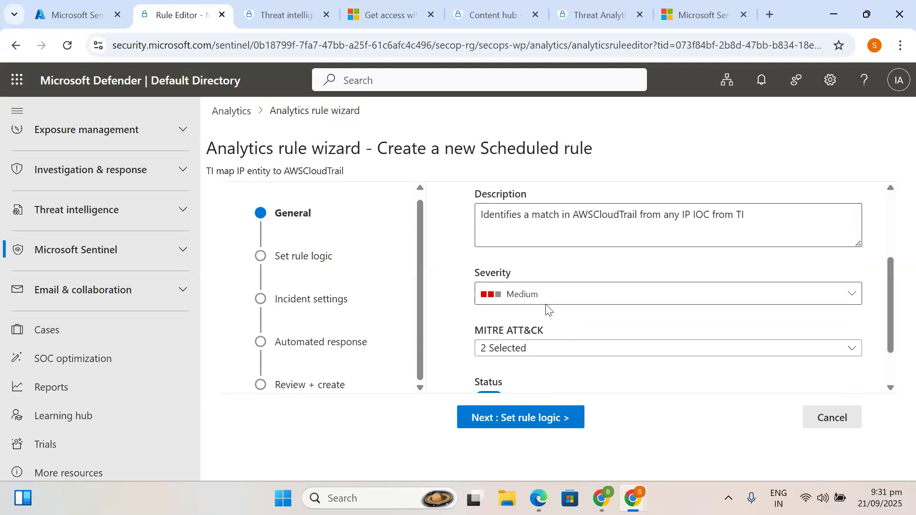
scroll(524, 305, up, 3)
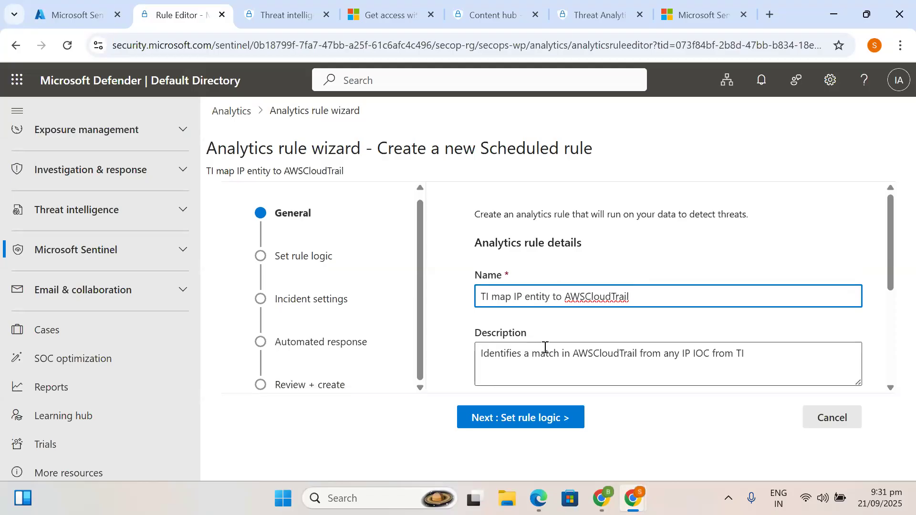
scroll(544, 348, down, 1)
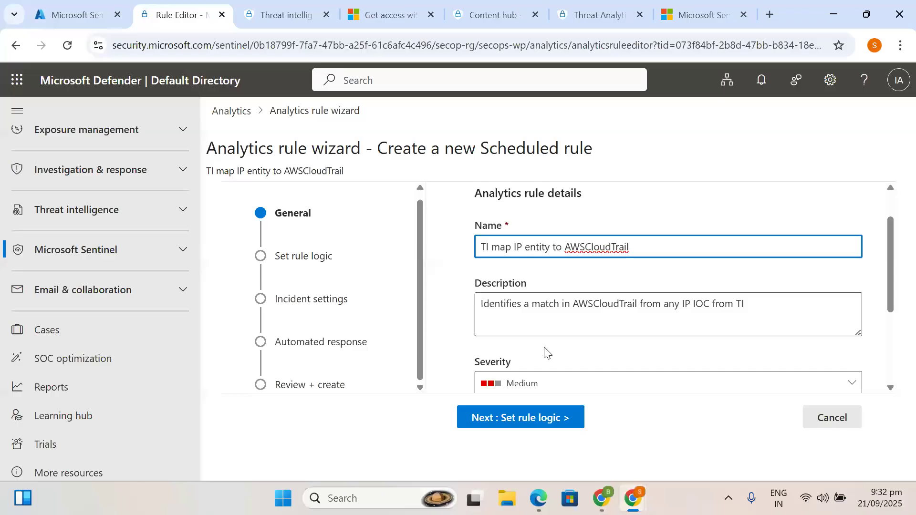
- Keep the rule severity at Medium and bring up the MITRE ATT&CK tactics list
click(536, 384)
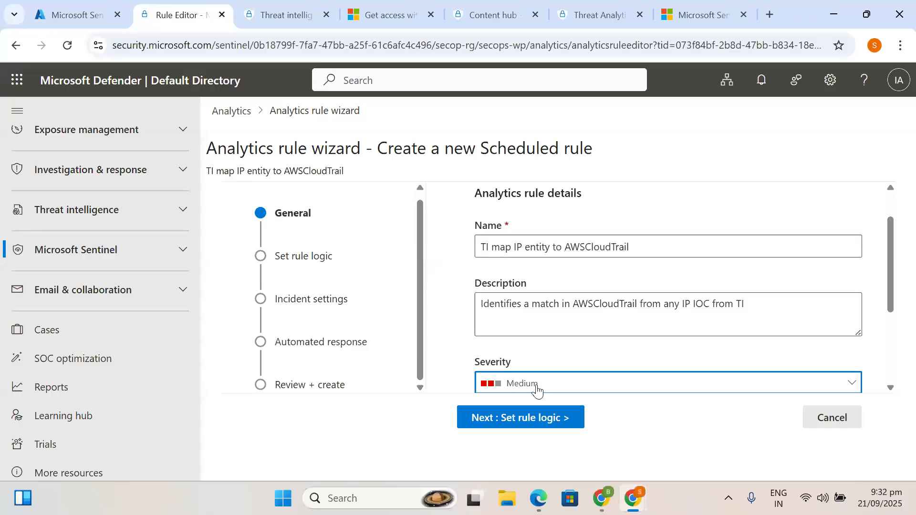
click(527, 247)
click(511, 306)
scroll(510, 306, down, 2)
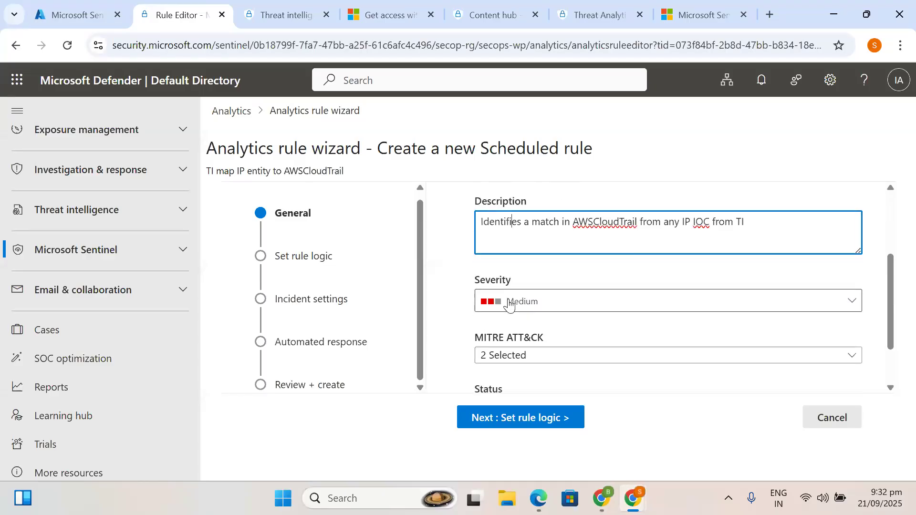
click(512, 305)
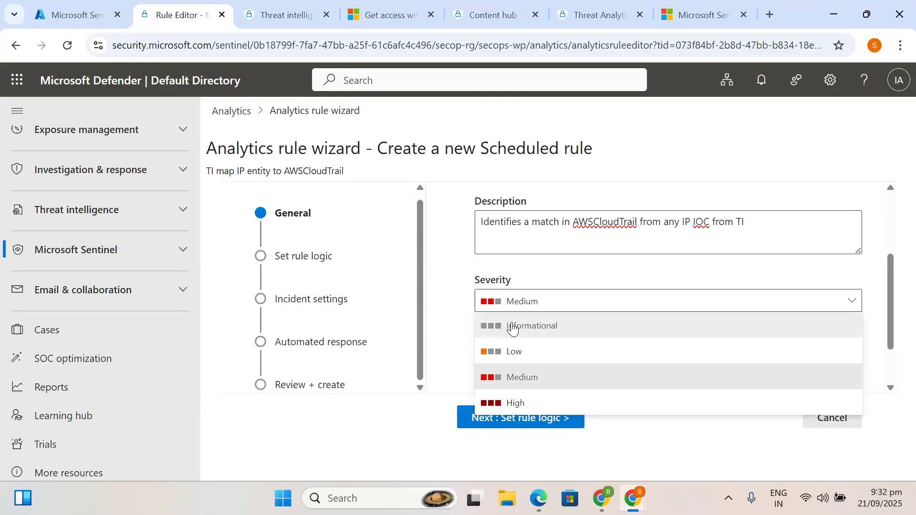
click(493, 380)
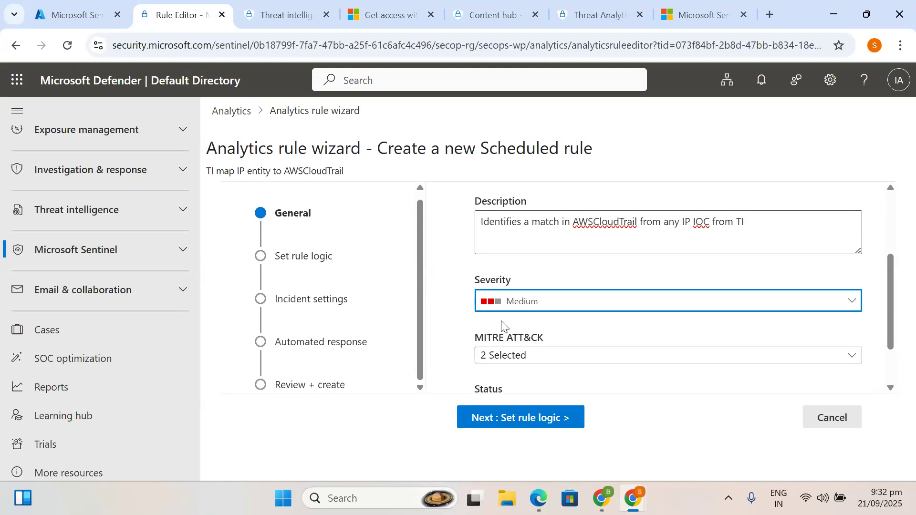
click(535, 365)
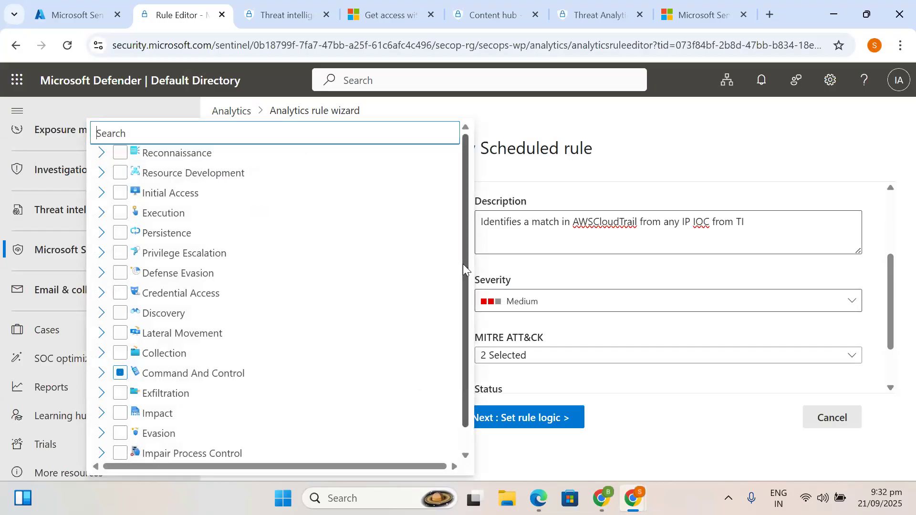
- Expand Command And Control to view its mapped technique T1071 - Application Layer Protocol
drag(463, 264, 464, 322)
scroll(469, 267, up, 1)
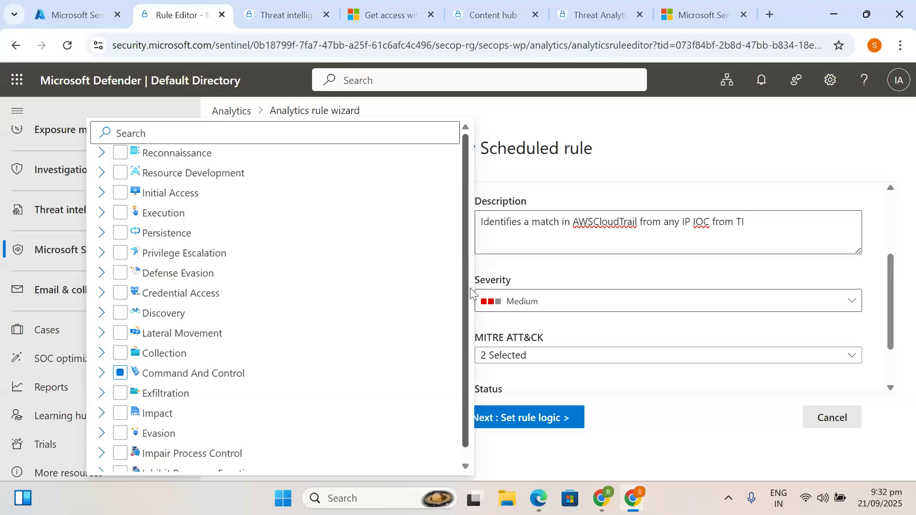
scroll(465, 299, down, 1)
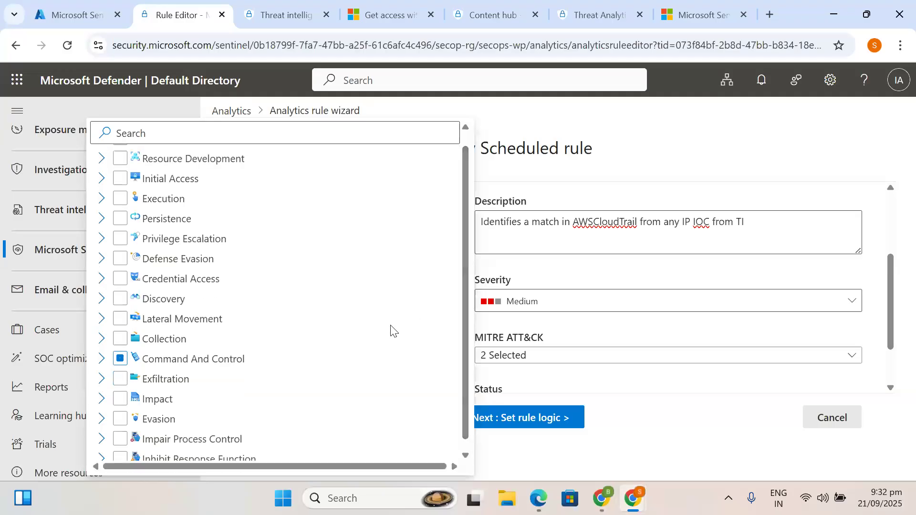
click(145, 379)
scroll(137, 383, down, 1)
scroll(137, 379, up, 1)
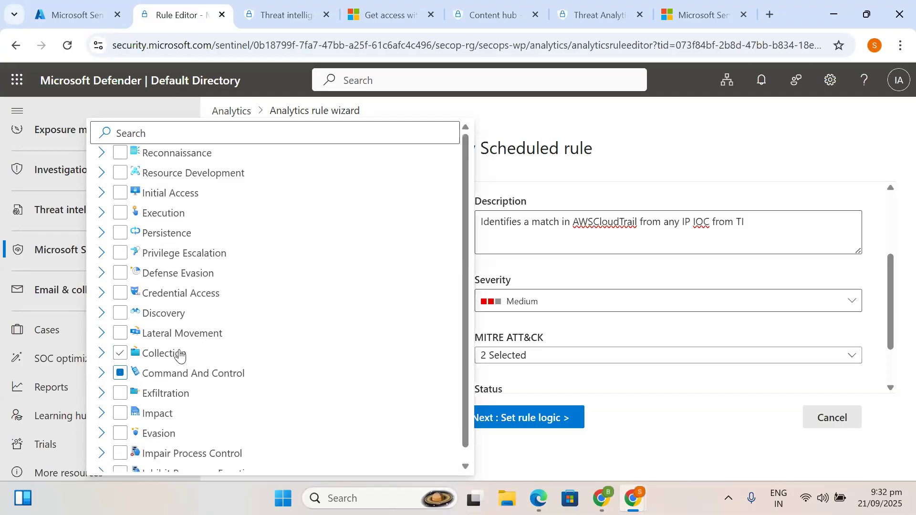
click(101, 374)
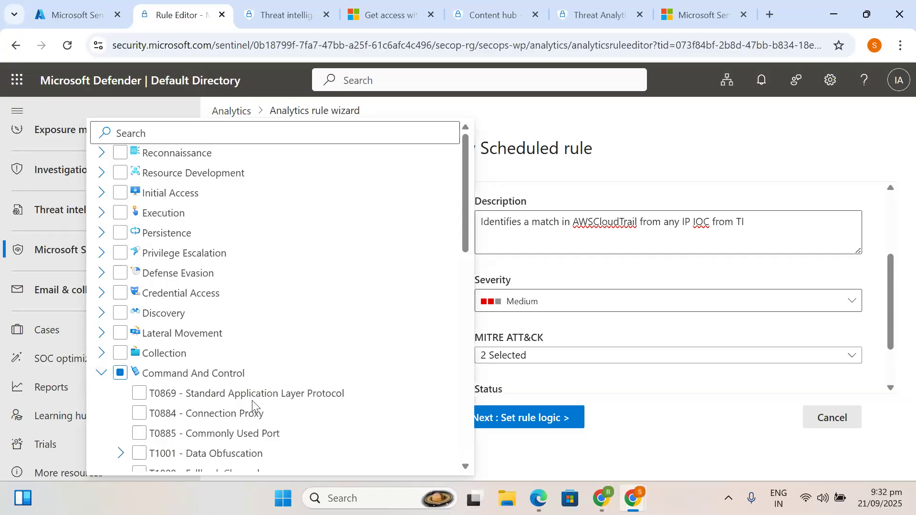
scroll(236, 395, down, 3)
scroll(236, 395, down, 1)
scroll(236, 395, up, 1)
scroll(237, 396, up, 1)
scroll(237, 396, up, 3)
click(101, 373)
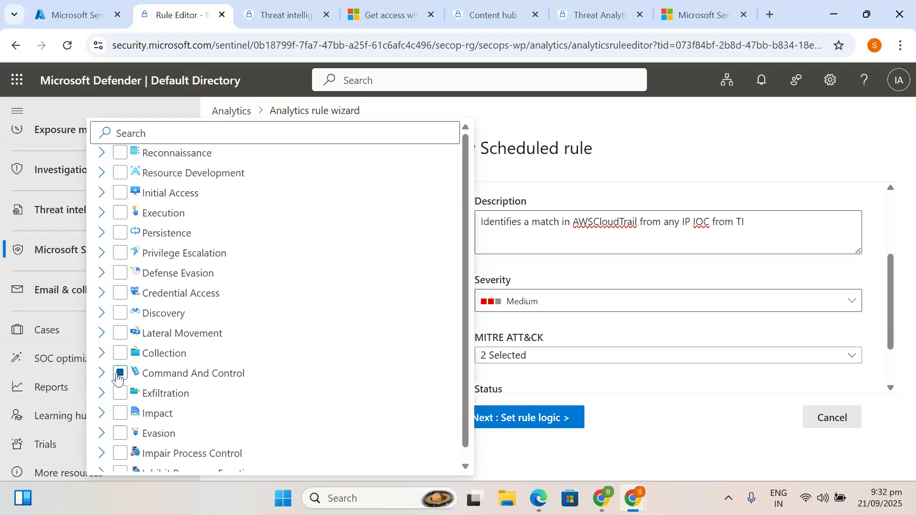
click(102, 373)
scroll(242, 403, down, 1)
scroll(244, 401, up, 1)
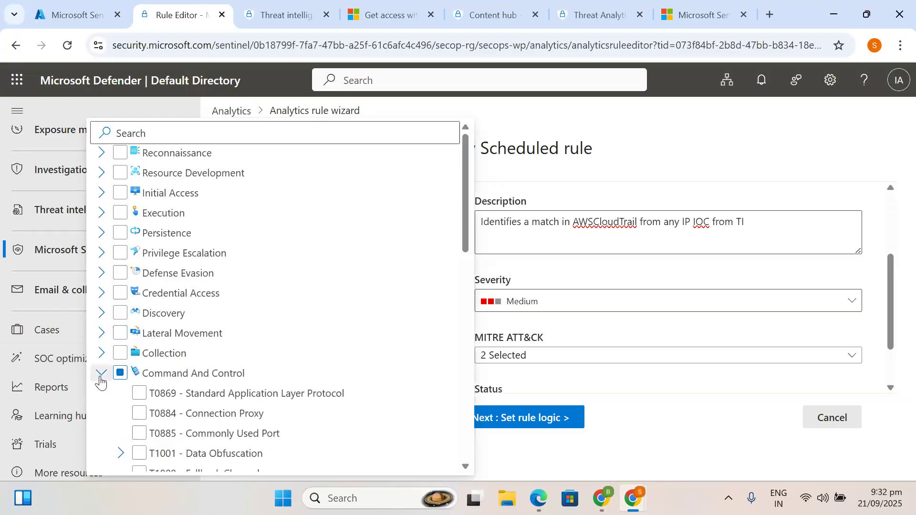
- Check the Reconnaissance and Initial Access techniques, then review Command And Control again
click(100, 155)
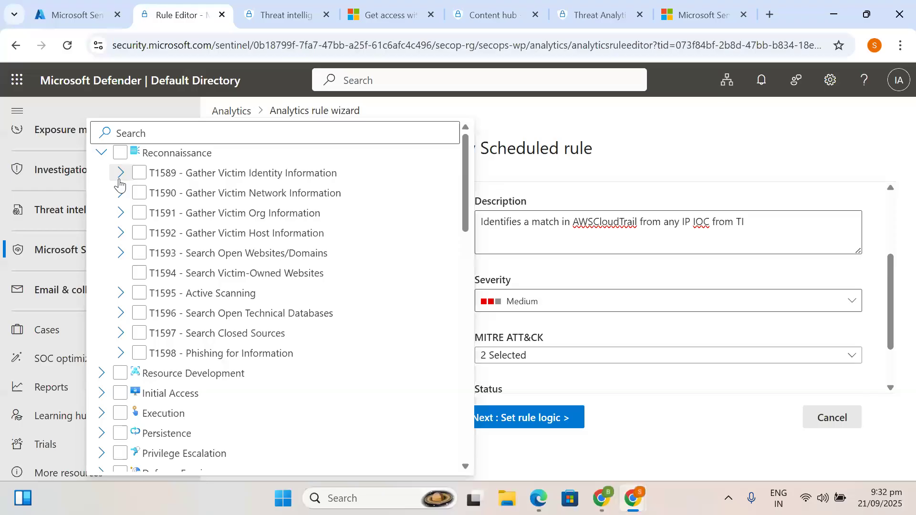
click(102, 155)
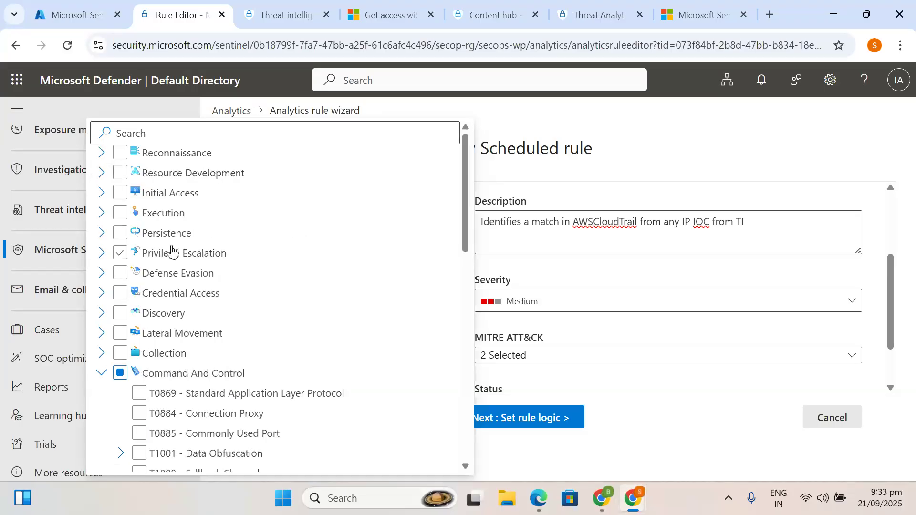
click(102, 195)
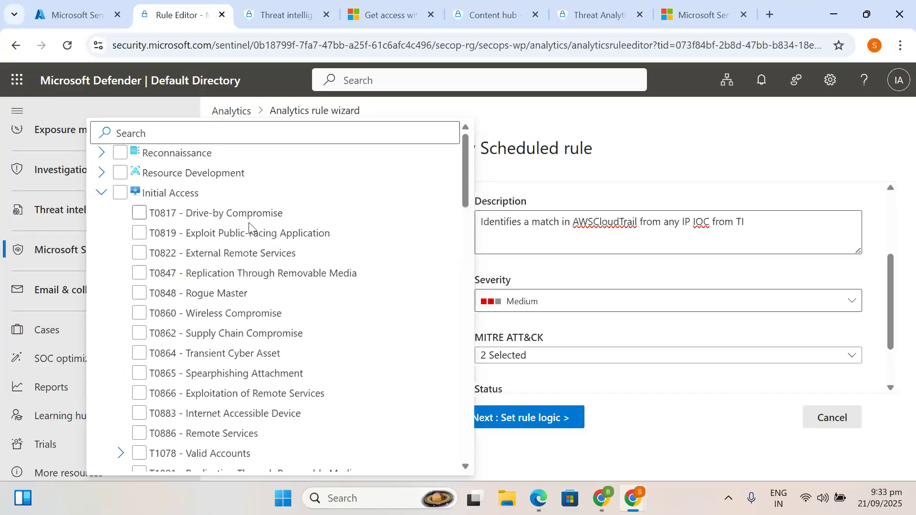
click(101, 192)
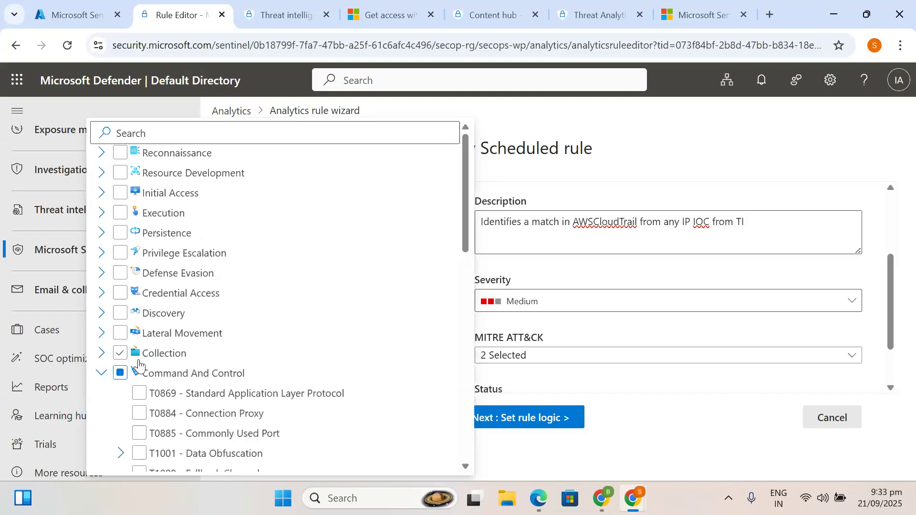
scroll(136, 376, down, 2)
click(139, 380)
scroll(157, 363, down, 1)
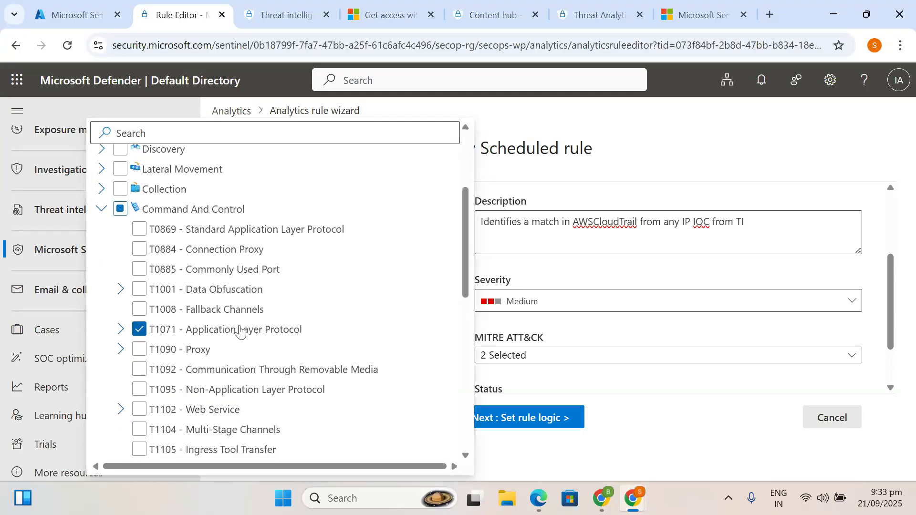
scroll(279, 381, down, 1)
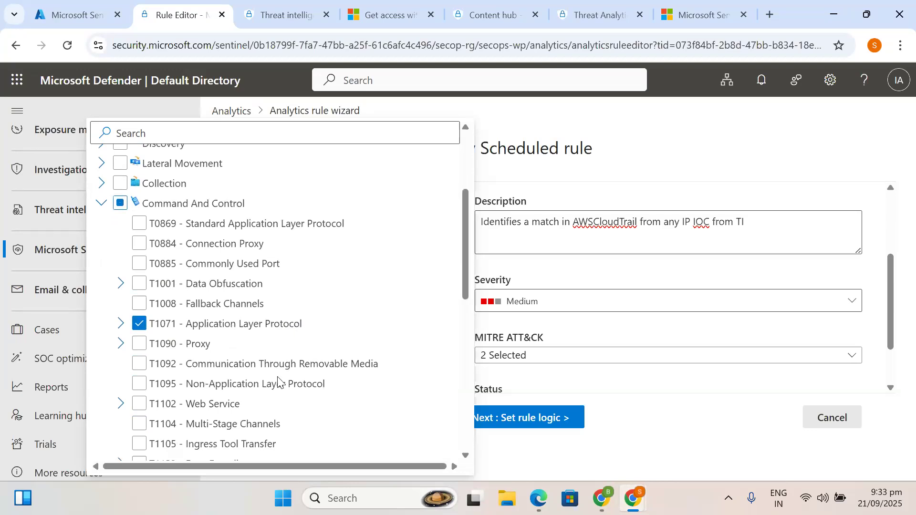
scroll(279, 381, down, 5)
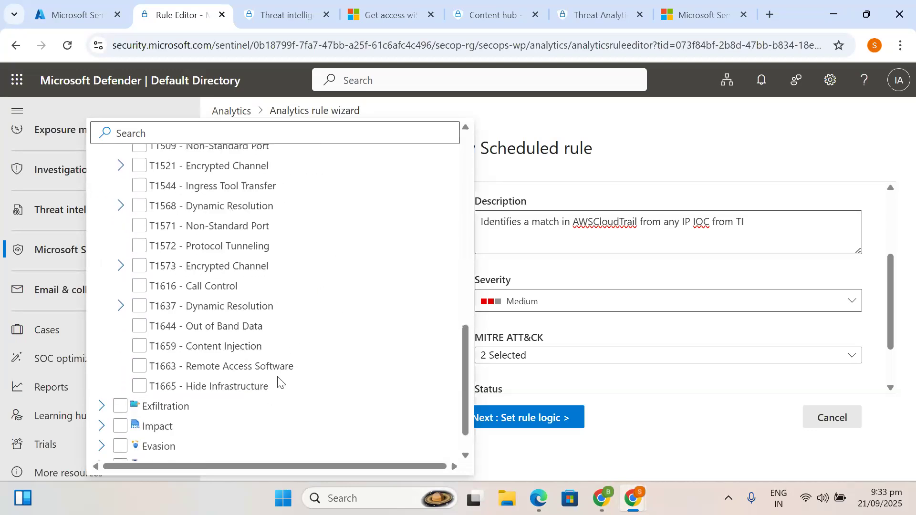
scroll(279, 382, up, 6)
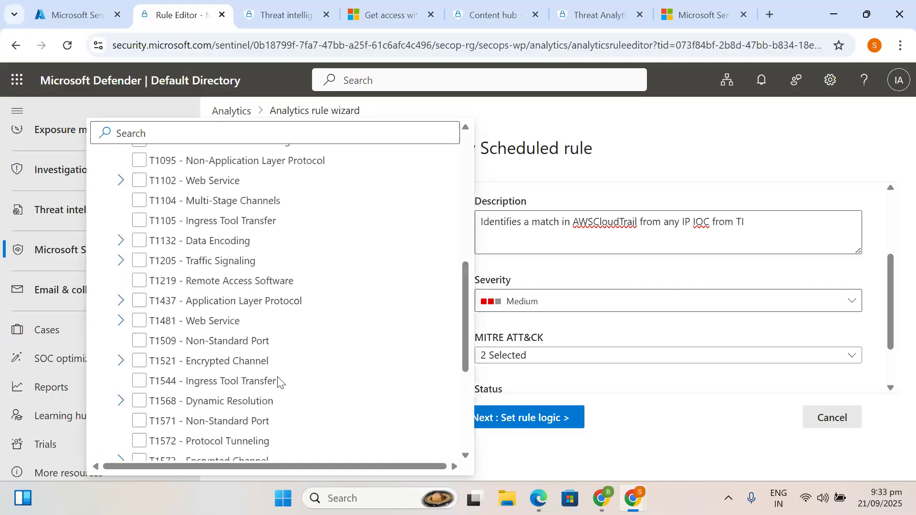
scroll(279, 381, up, 1)
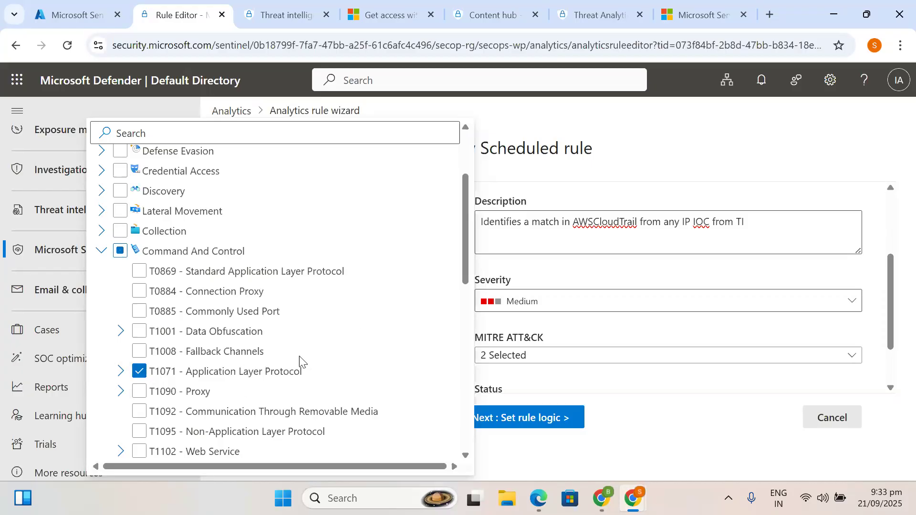
- Review T1071's sub-techniques, then close the MITRE list with T1071 and T1095 selected
click(122, 371)
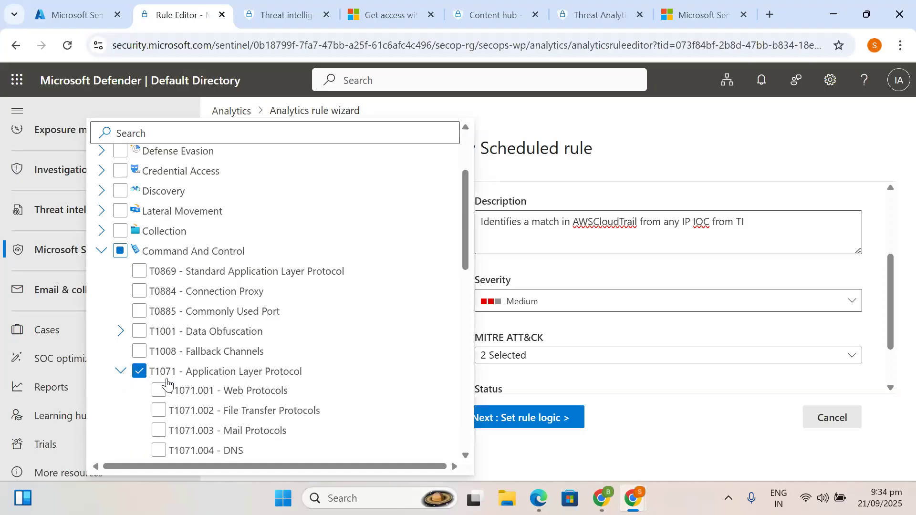
scroll(225, 394, down, 2)
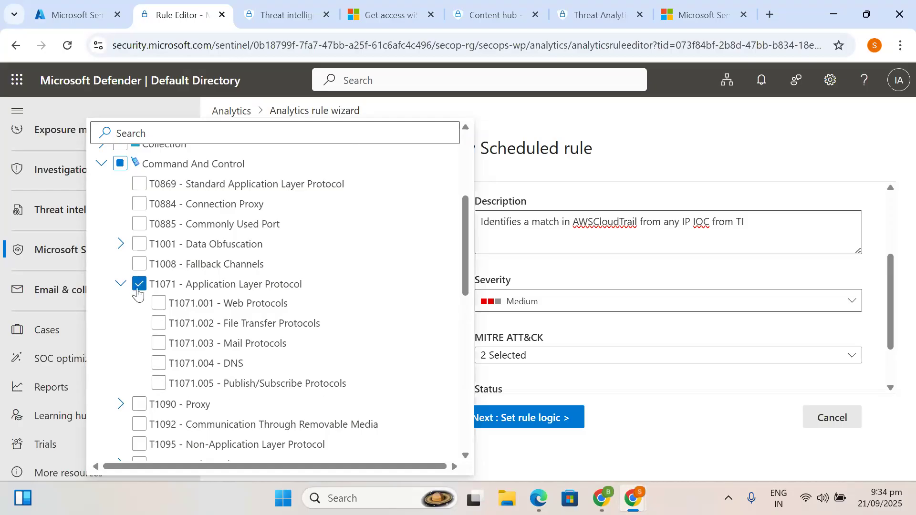
click(121, 285)
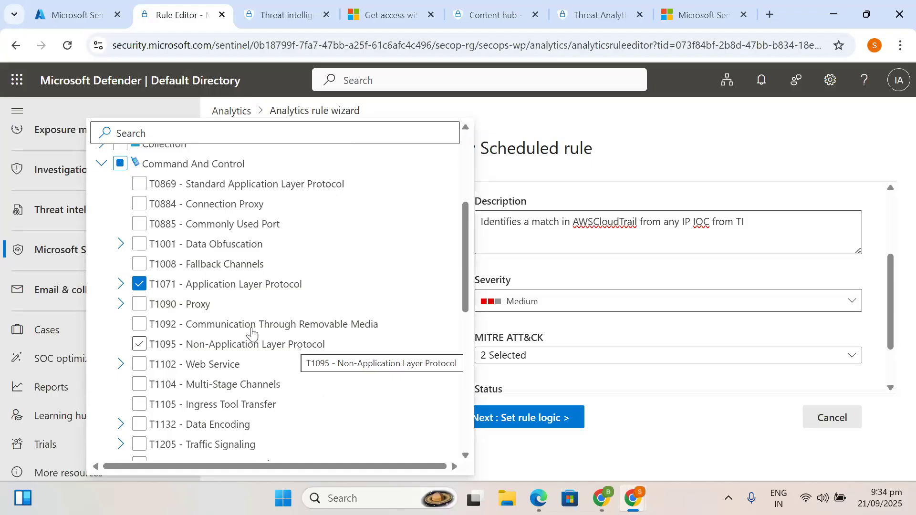
click(101, 164)
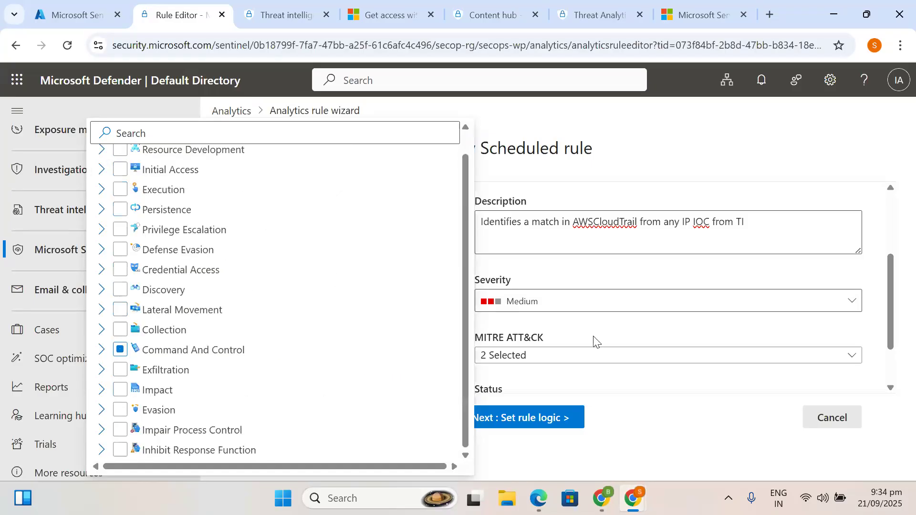
click(689, 426)
click(506, 357)
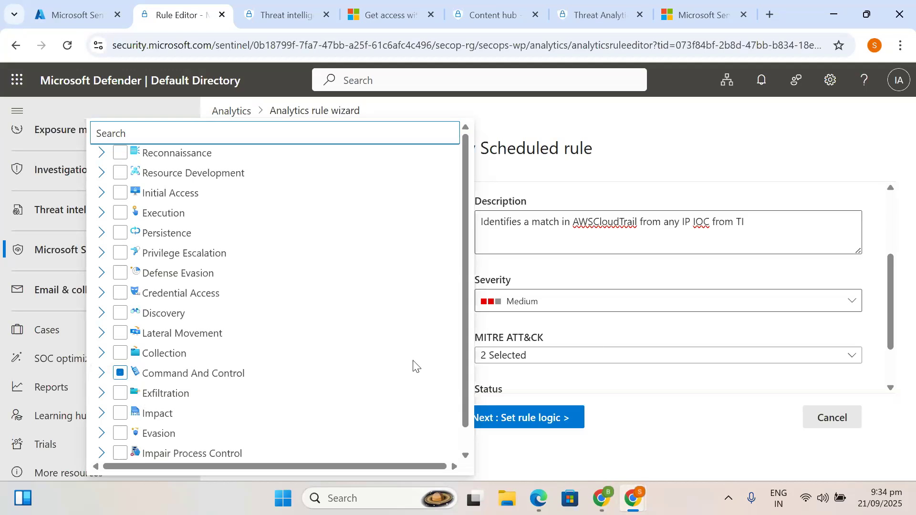
click(567, 377)
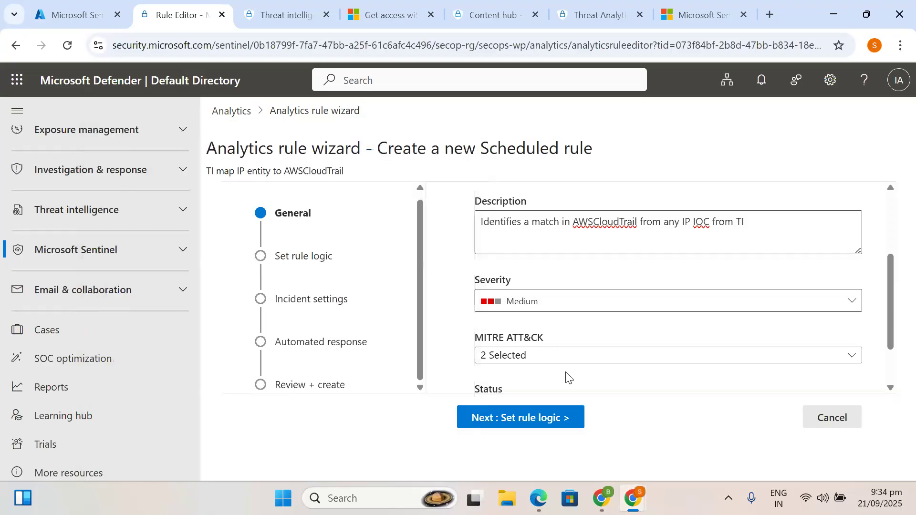
- Toggle the rule status off and back to Enabled
scroll(535, 351, down, 1)
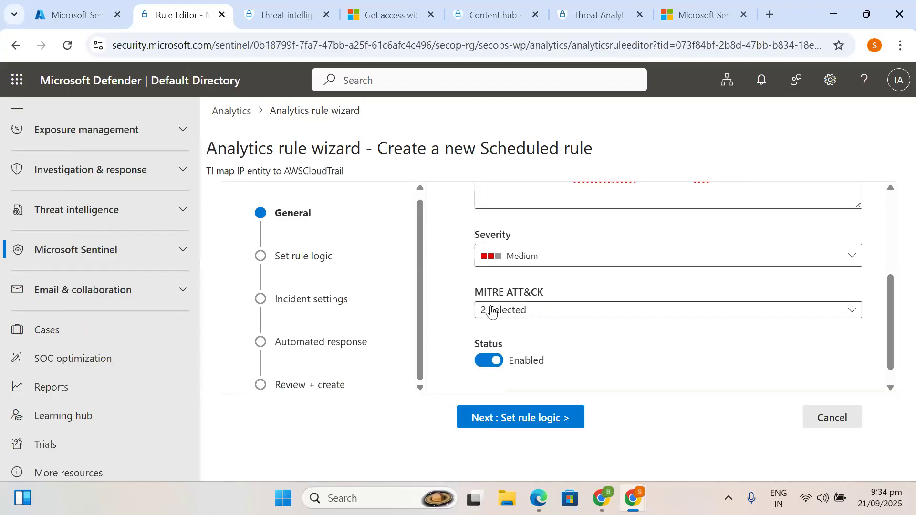
click(487, 364)
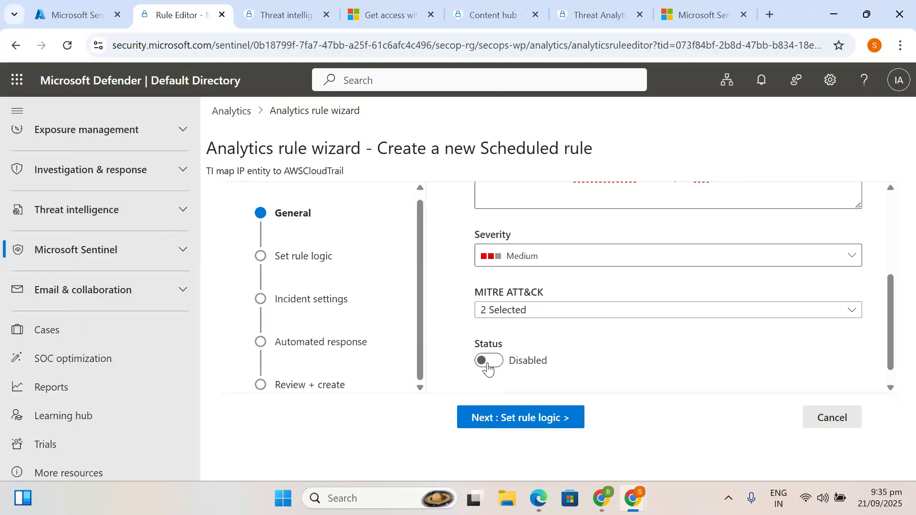
click(489, 367)
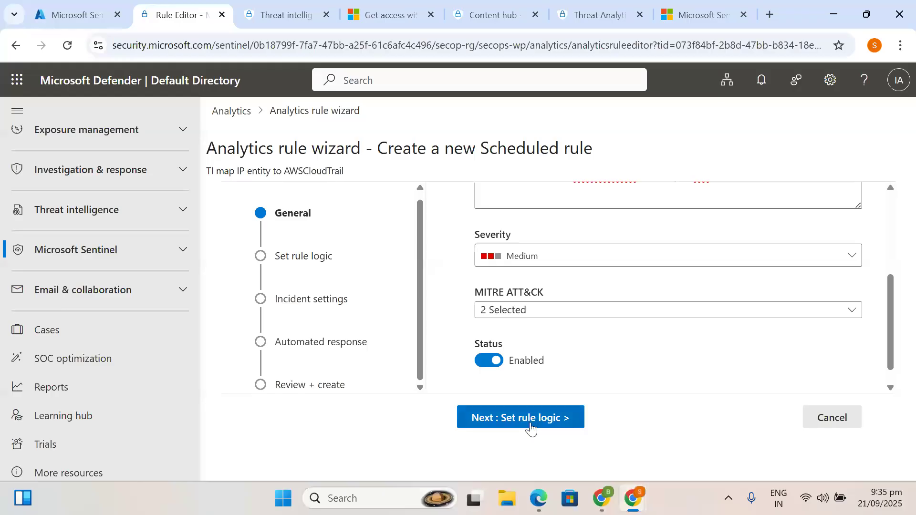
scroll(640, 344, down, 1)
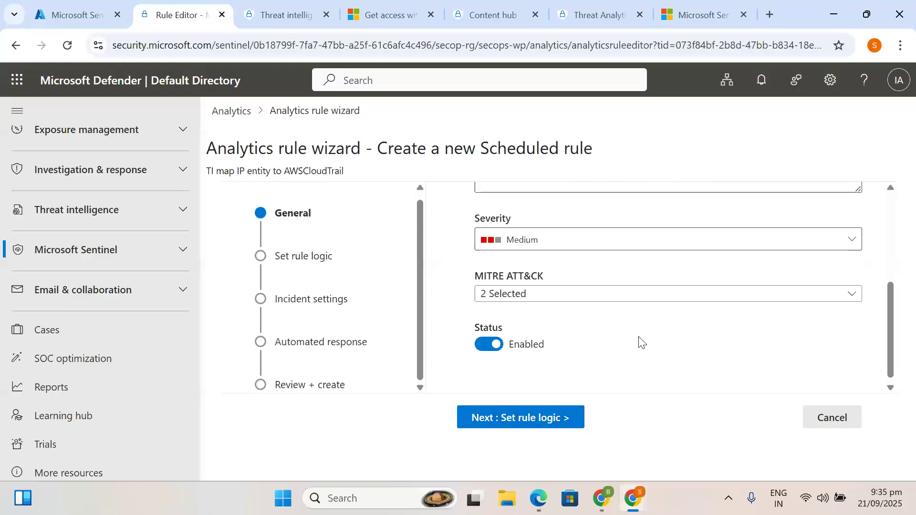
- Move to Set rule logic and scroll the pre-filled KQL query down to Alert enhancement
click(533, 421)
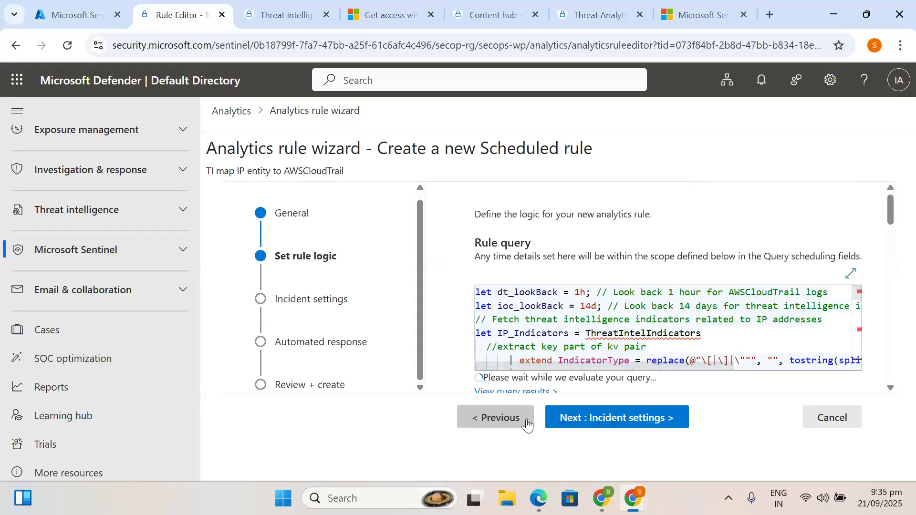
scroll(604, 318, down, 1)
scroll(603, 318, up, 1)
scroll(604, 318, down, 2)
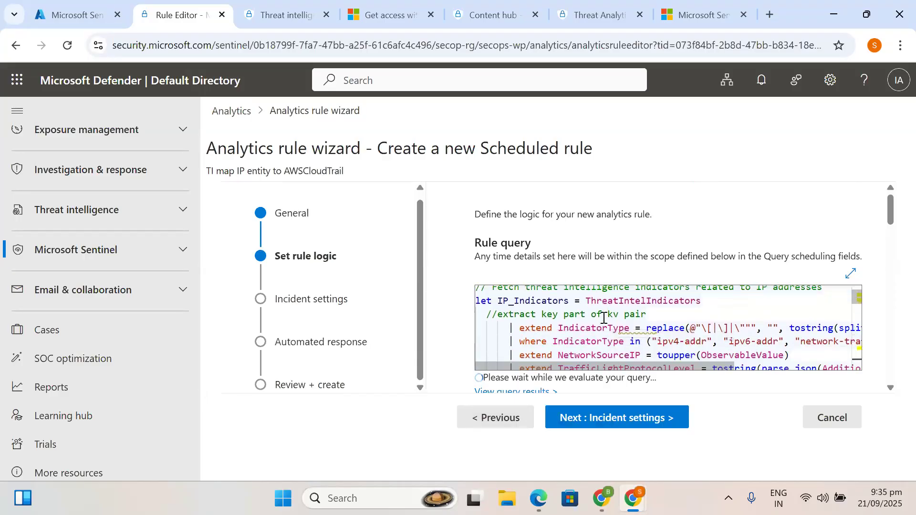
scroll(604, 319, down, 5)
scroll(603, 319, down, 9)
scroll(483, 321, down, 10)
scroll(483, 321, down, 5)
scroll(472, 368, up, 3)
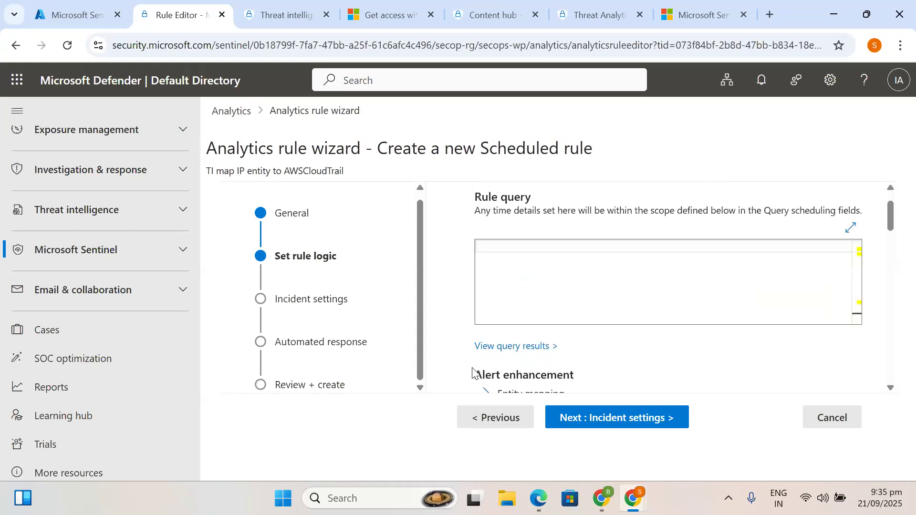
scroll(472, 368, down, 3)
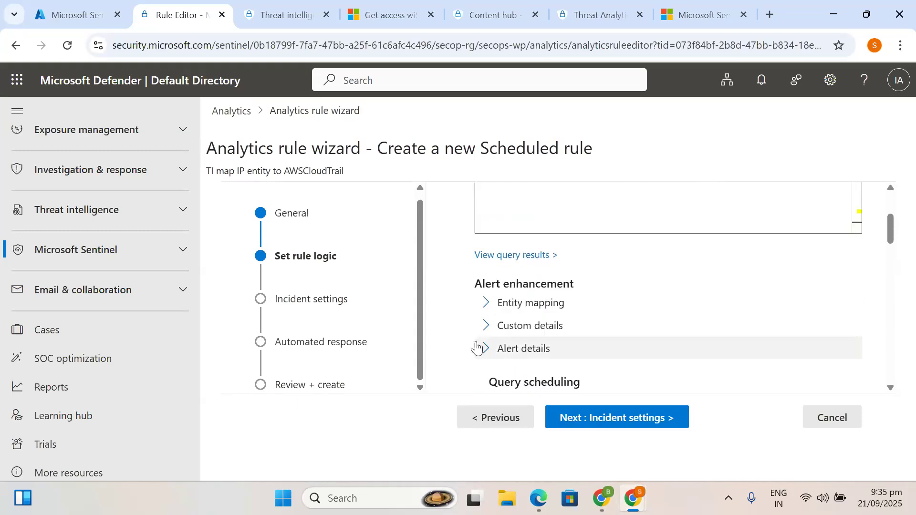
scroll(482, 358, up, 1)
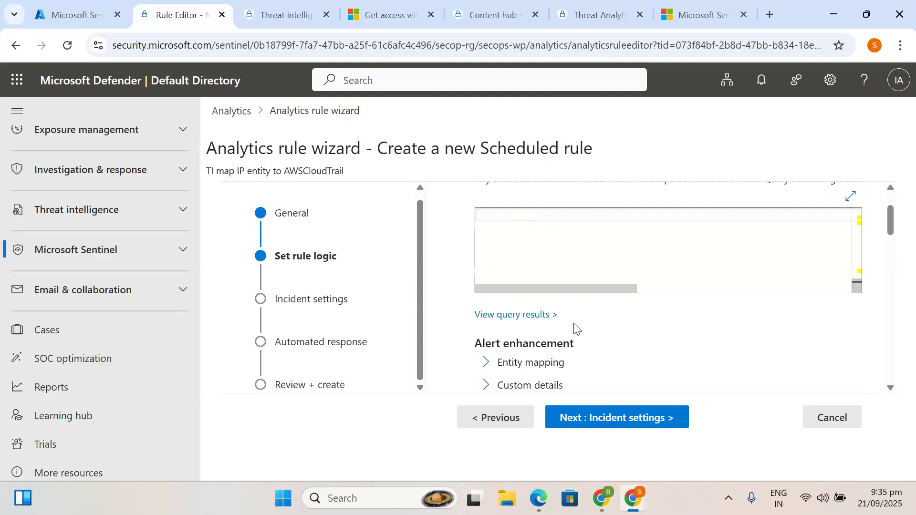
scroll(533, 286, up, 5)
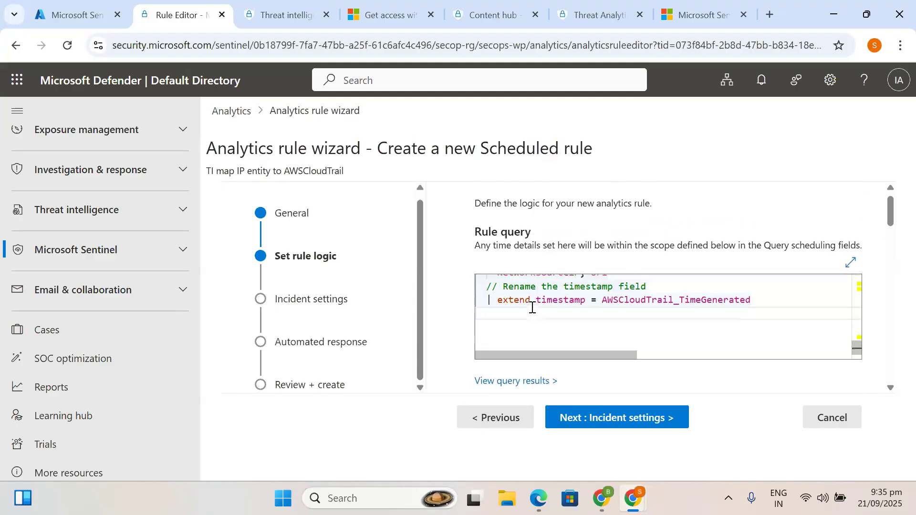
scroll(520, 344, down, 2)
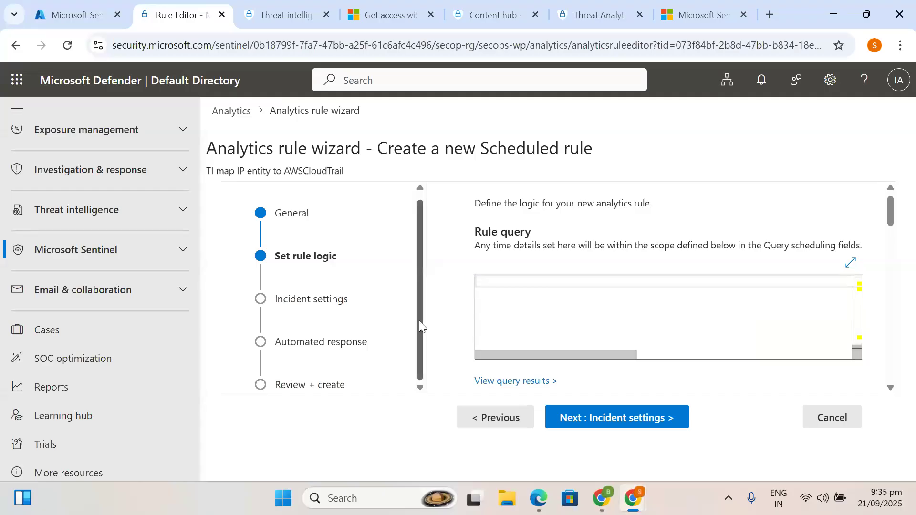
scroll(455, 342, down, 3)
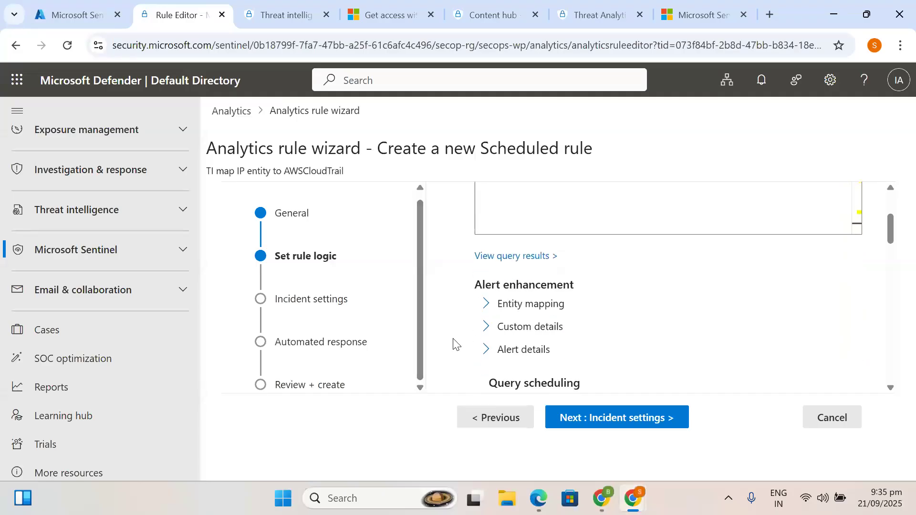
- Expand Entity mapping and inspect the Account entity's type list, leaving it unchanged
click(485, 299)
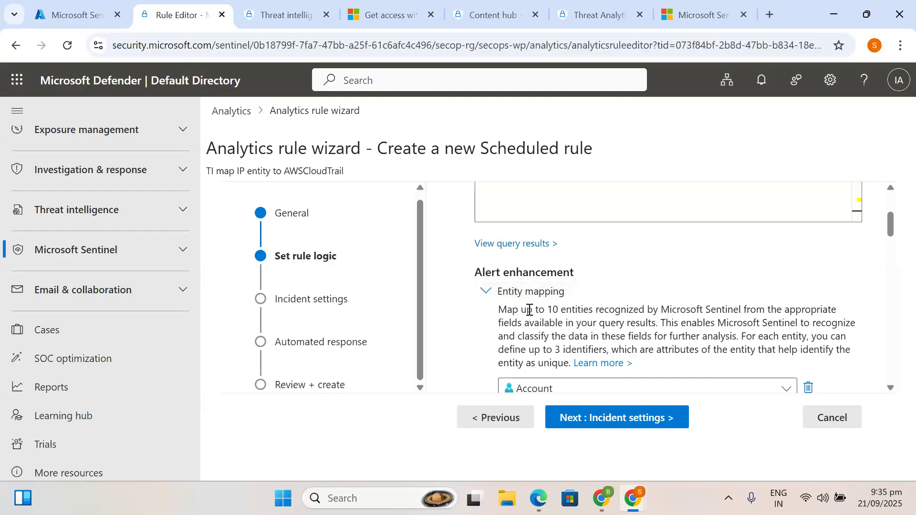
scroll(537, 329, down, 2)
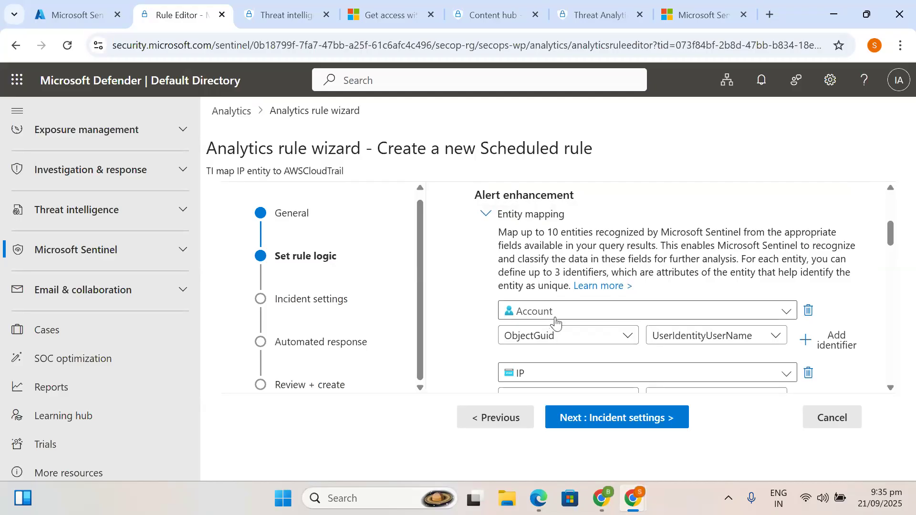
click(557, 318)
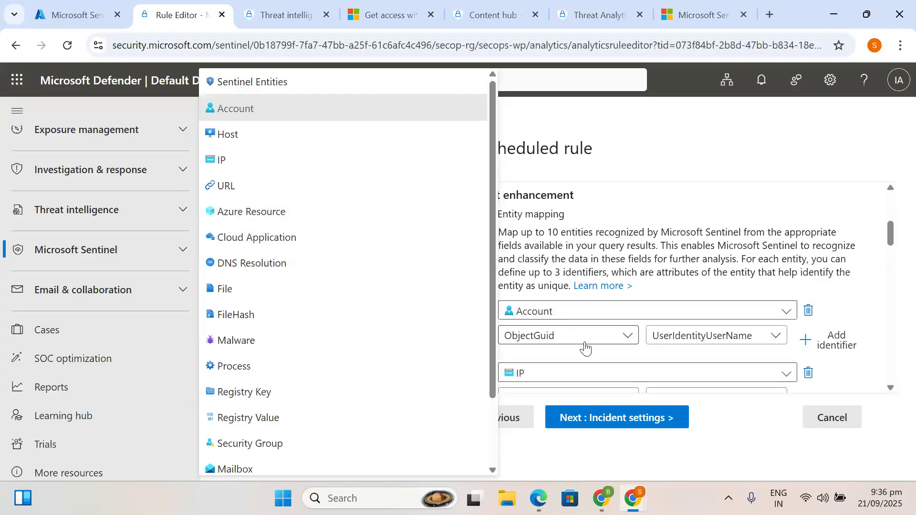
click(581, 355)
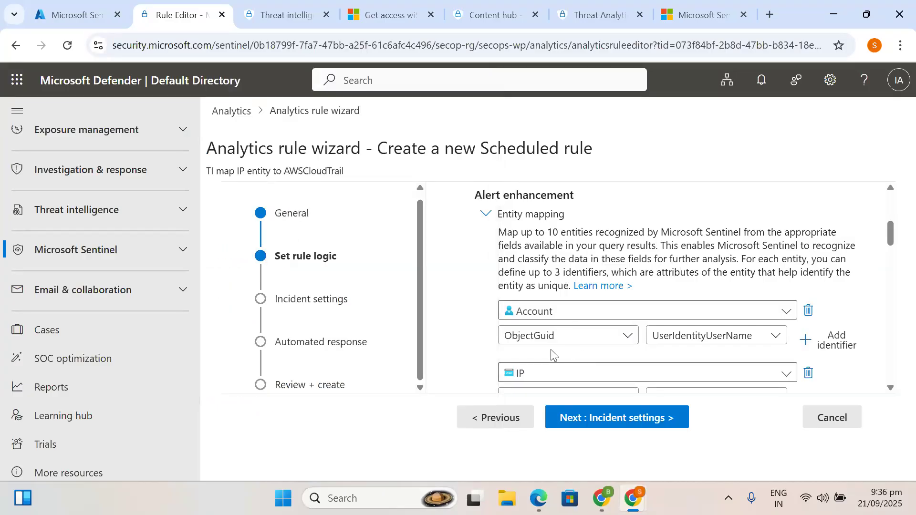
- Confirm the IP entity's Address identifier stays mapped to SourceIpAddress
scroll(553, 353, down, 1)
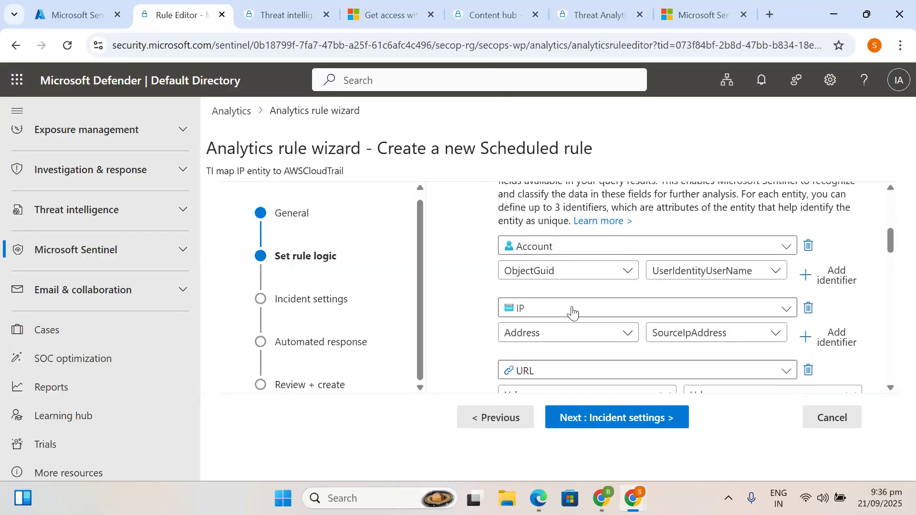
click(560, 339)
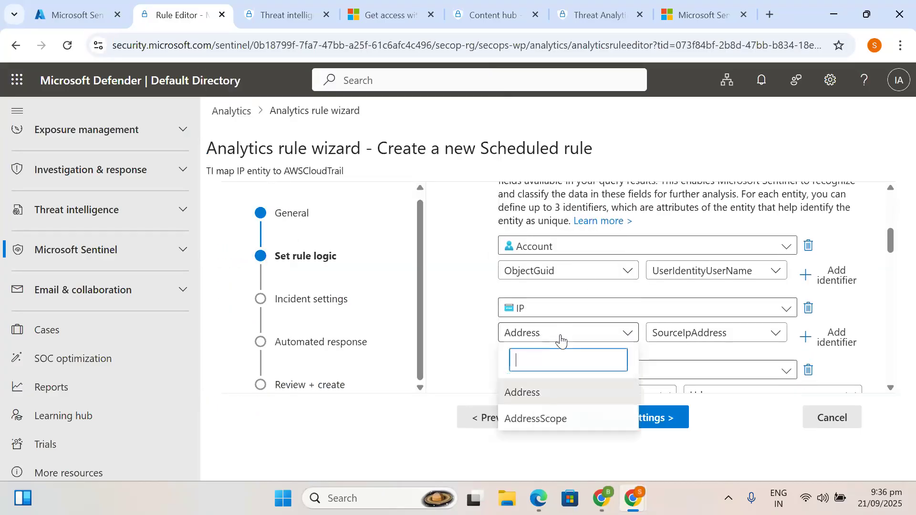
click(727, 336)
click(725, 334)
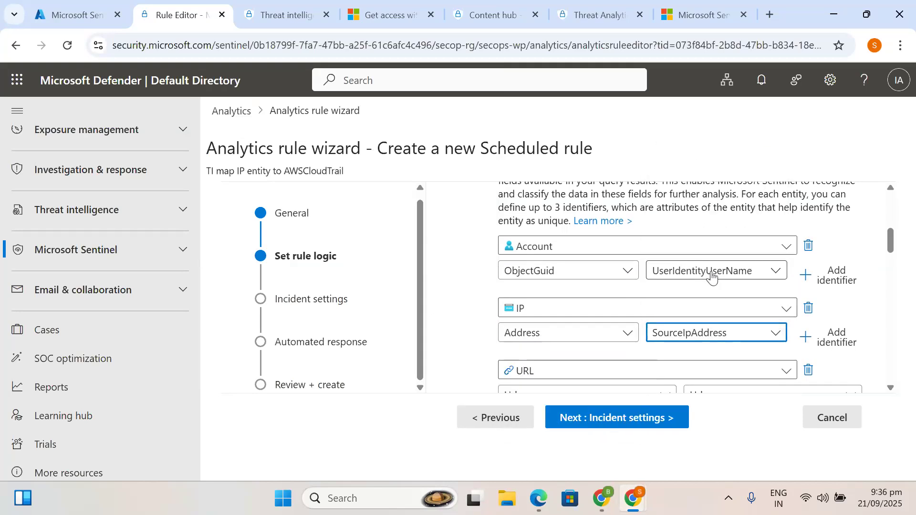
scroll(536, 336, down, 2)
scroll(539, 337, down, 1)
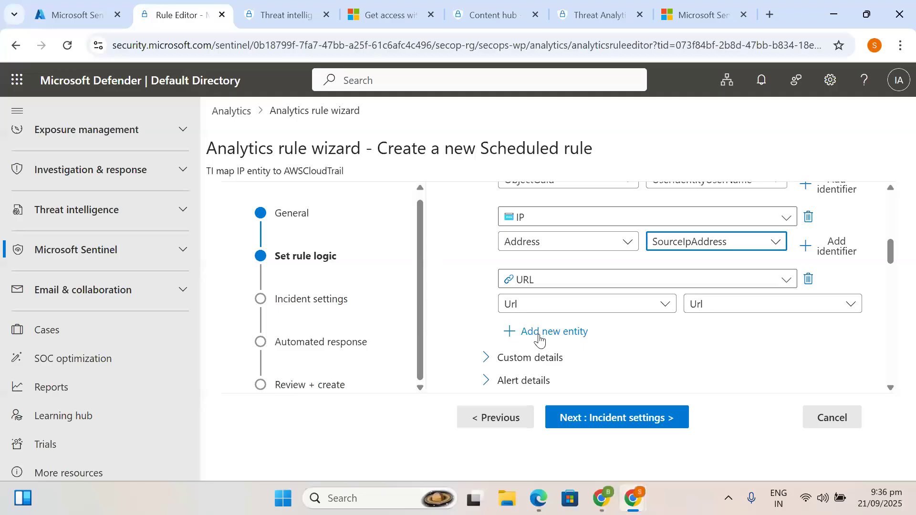
- Add an extra entity row, then delete the empty row, keeping Account, IP and URL
click(540, 337)
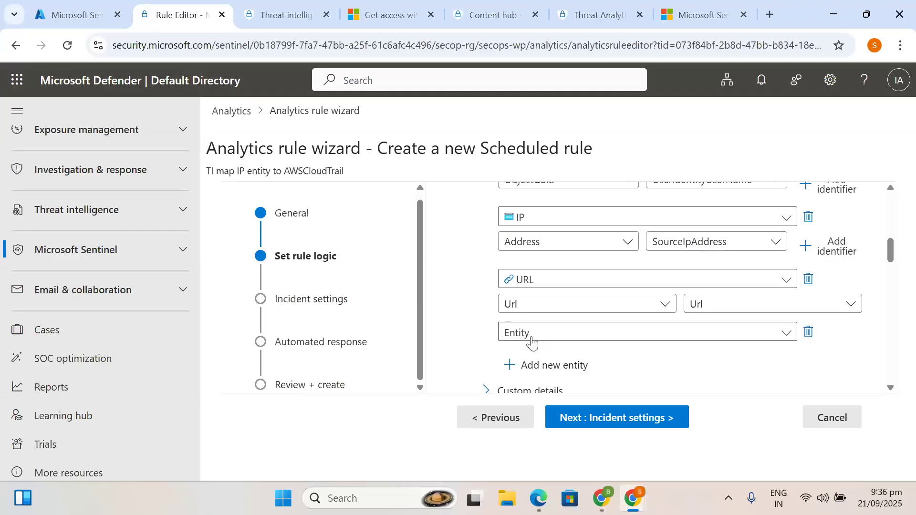
scroll(532, 342, down, 1)
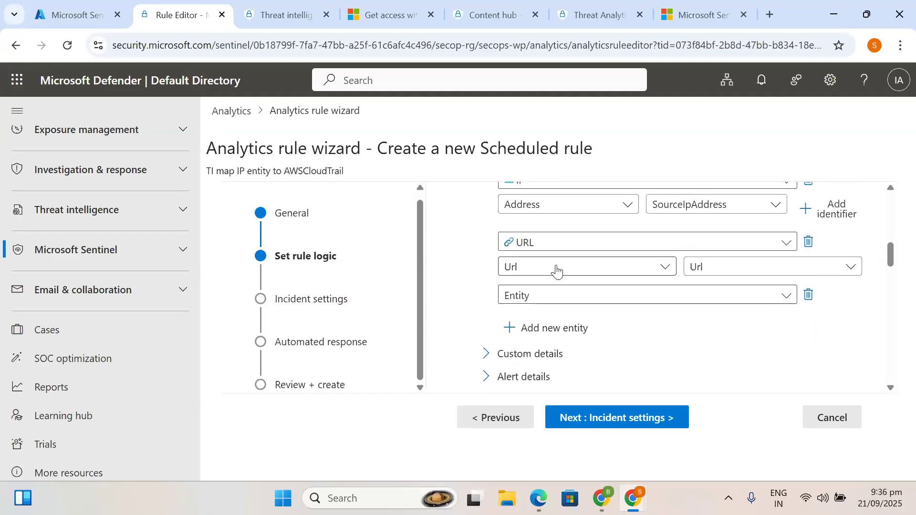
click(515, 294)
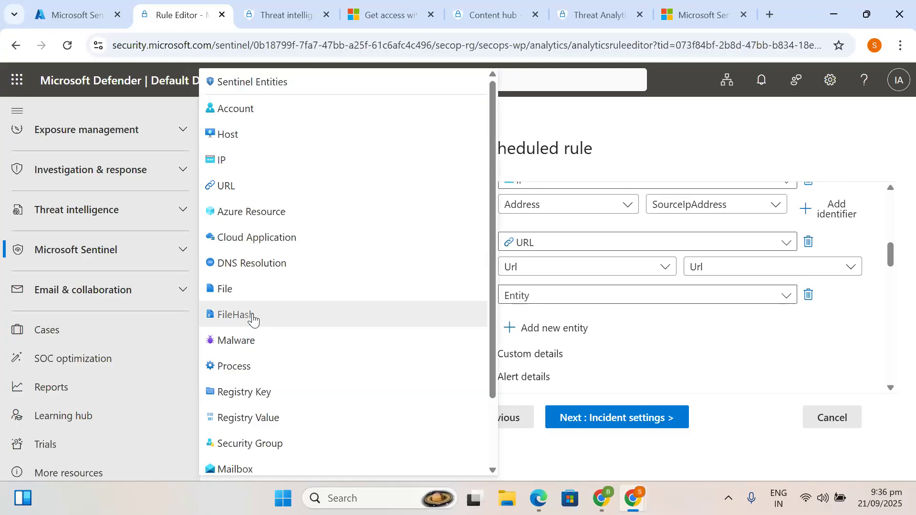
scroll(260, 409, down, 2)
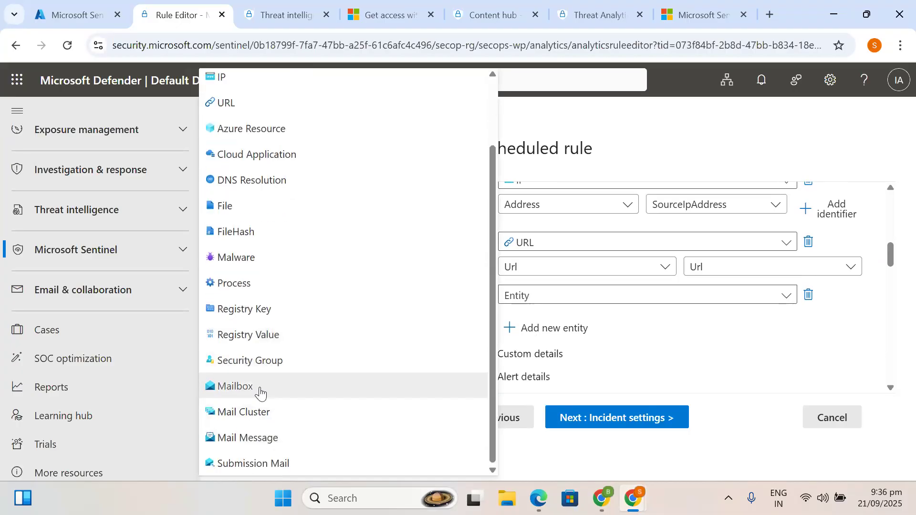
scroll(294, 210, up, 2)
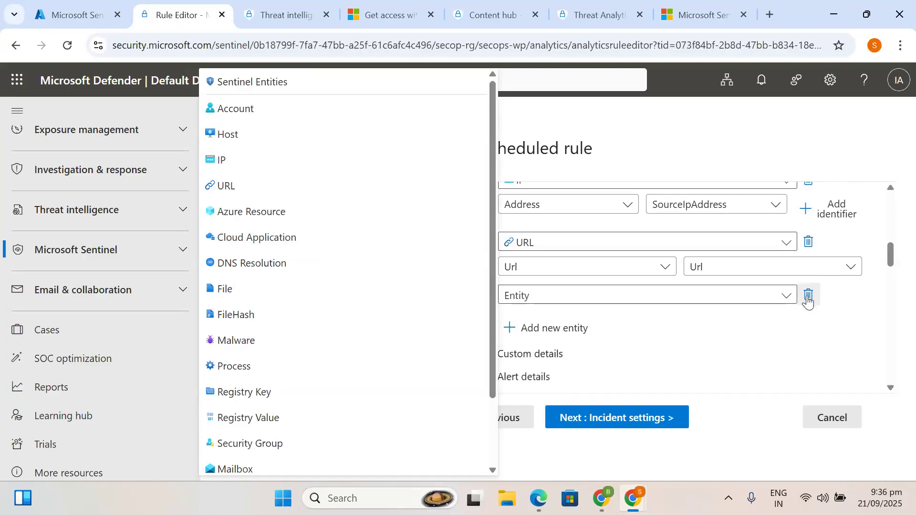
click(808, 297)
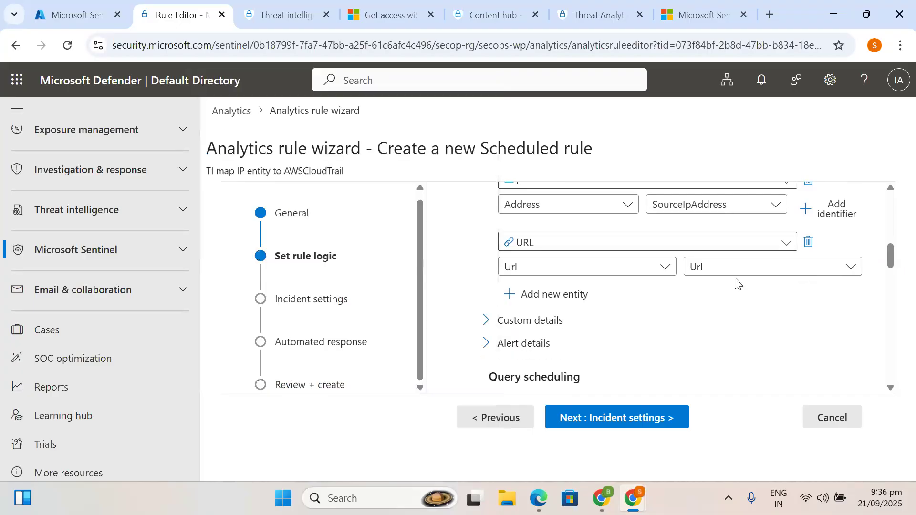
scroll(581, 251, up, 3)
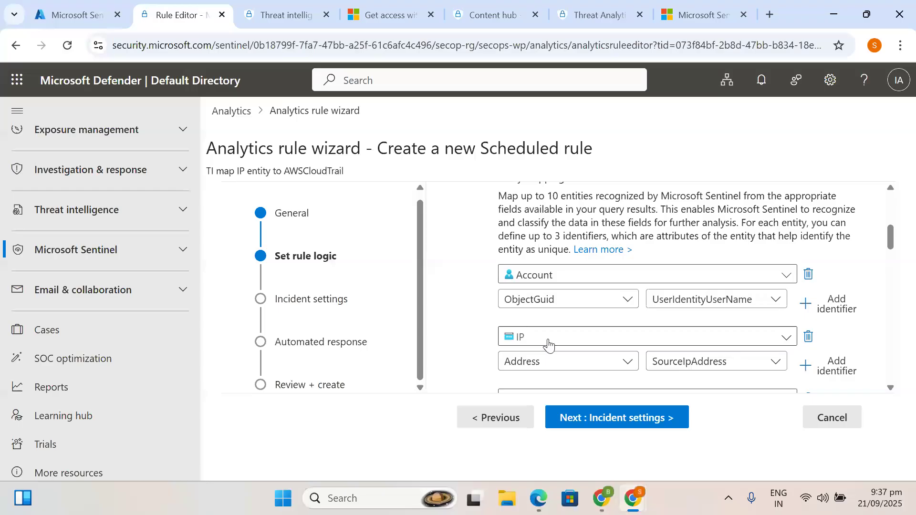
- Scroll down and expand the Custom details section
scroll(548, 345, down, 1)
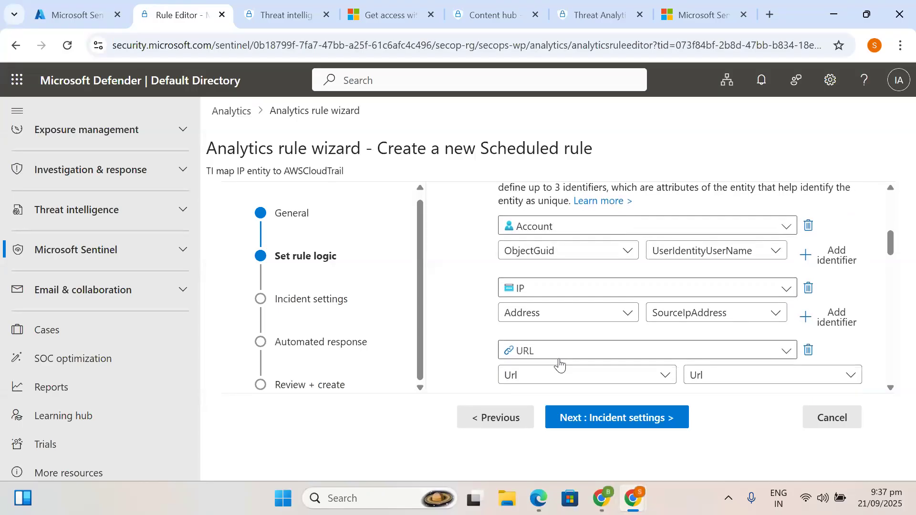
scroll(559, 364, down, 1)
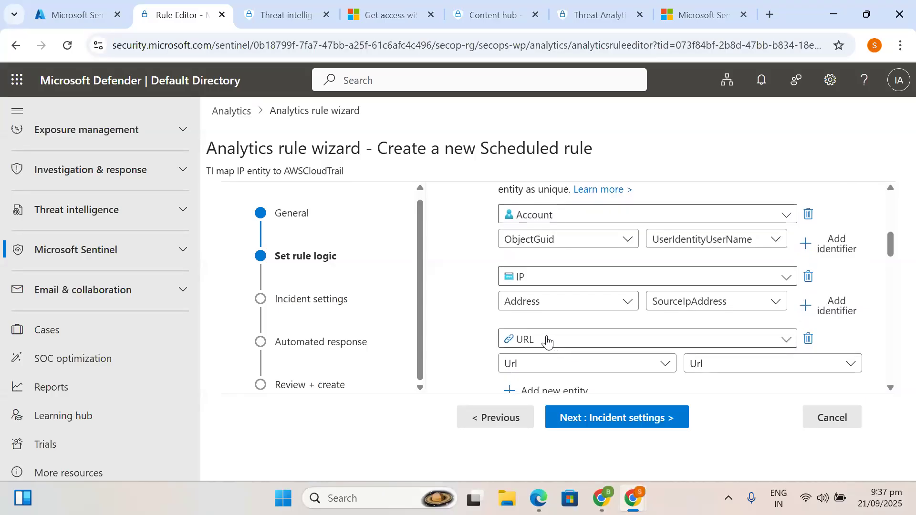
scroll(547, 341, down, 3)
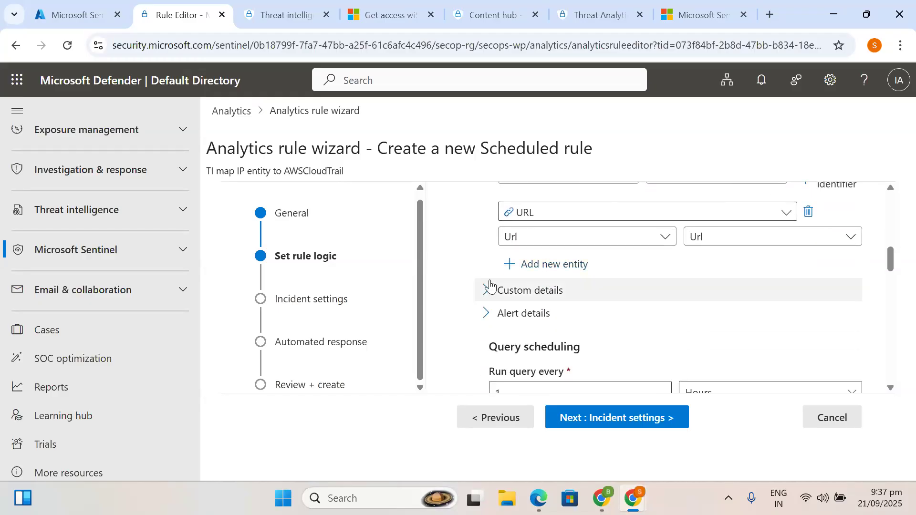
click(486, 294)
- Keep the query running every 1 hour and cut the lookup period from 14 to 7 days
scroll(522, 327, down, 3)
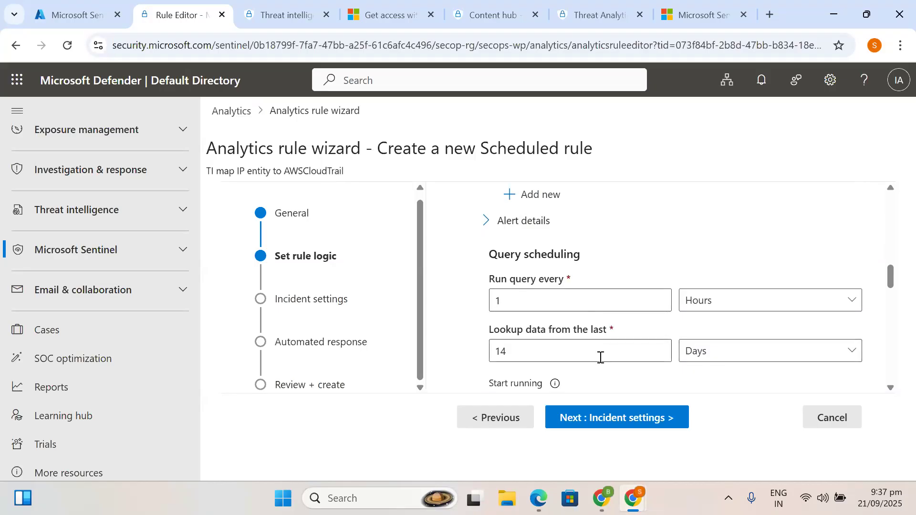
click(556, 297)
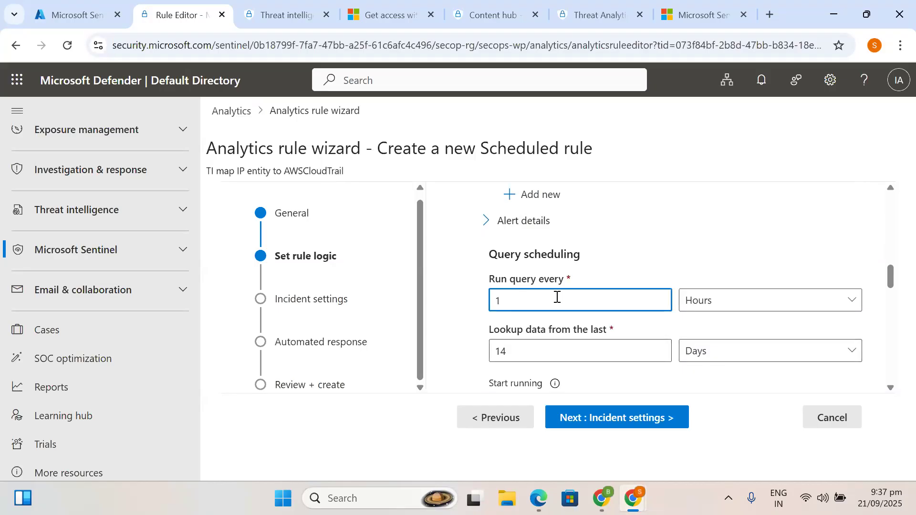
drag(523, 293, 487, 299)
scroll(566, 317, down, 1)
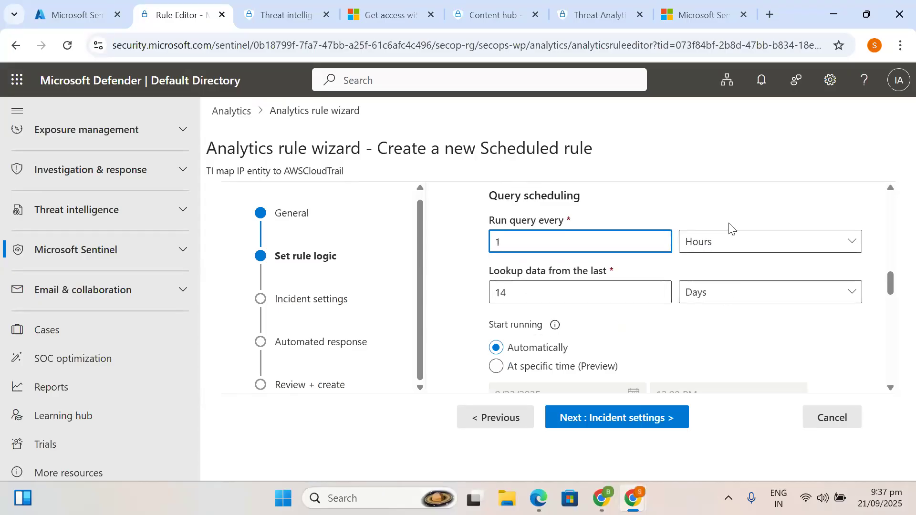
click(717, 247)
click(576, 246)
key(BackSpace)
text(5)
key(BackSpace)
text(1)
click(552, 282)
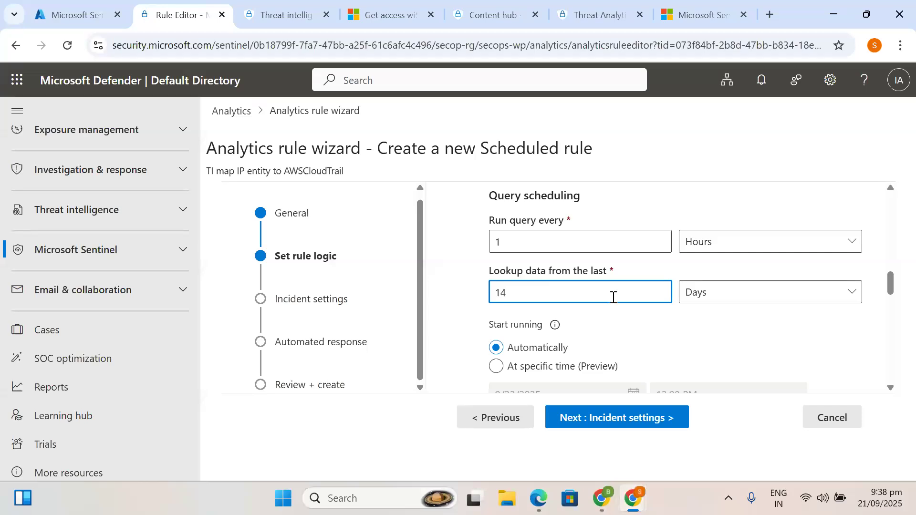
key(BackSpace)
key(BackSpace)
text(7)
- Scroll past the Start running options and continue to the Incident settings step
scroll(613, 296, down, 1)
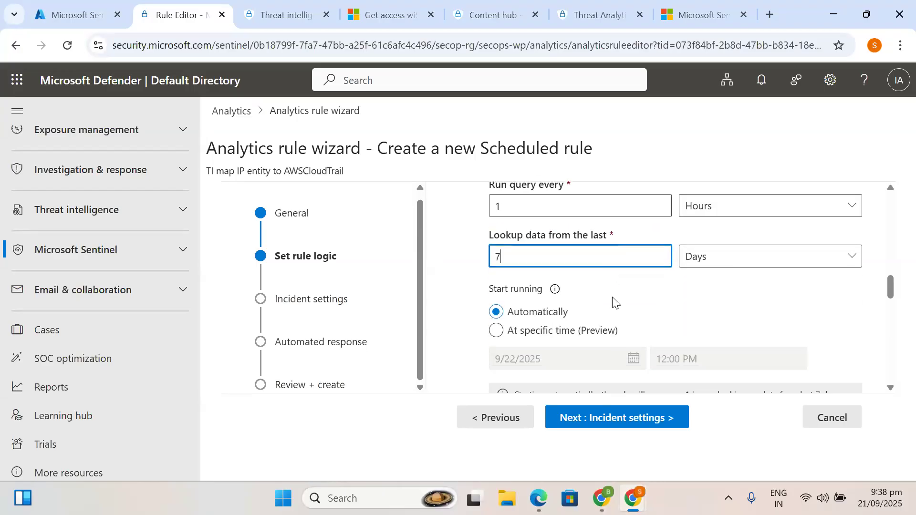
scroll(611, 297, down, 1)
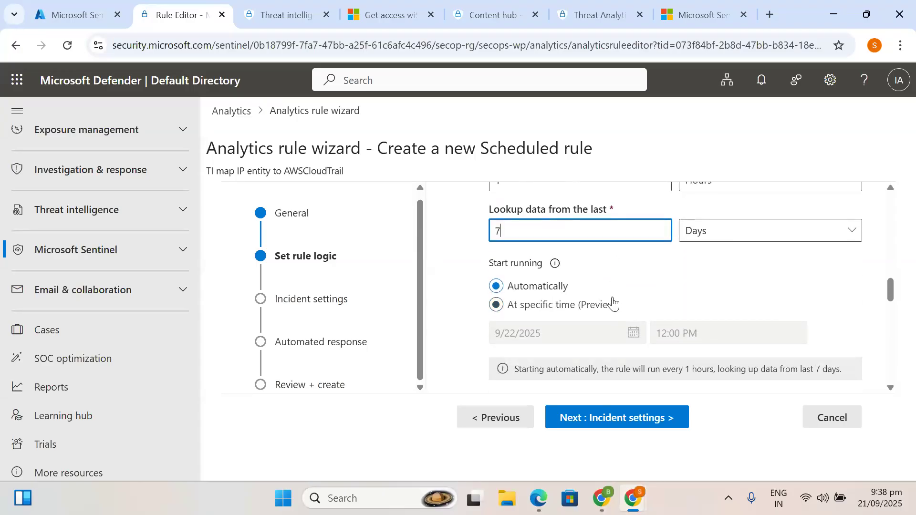
drag(493, 265, 567, 261)
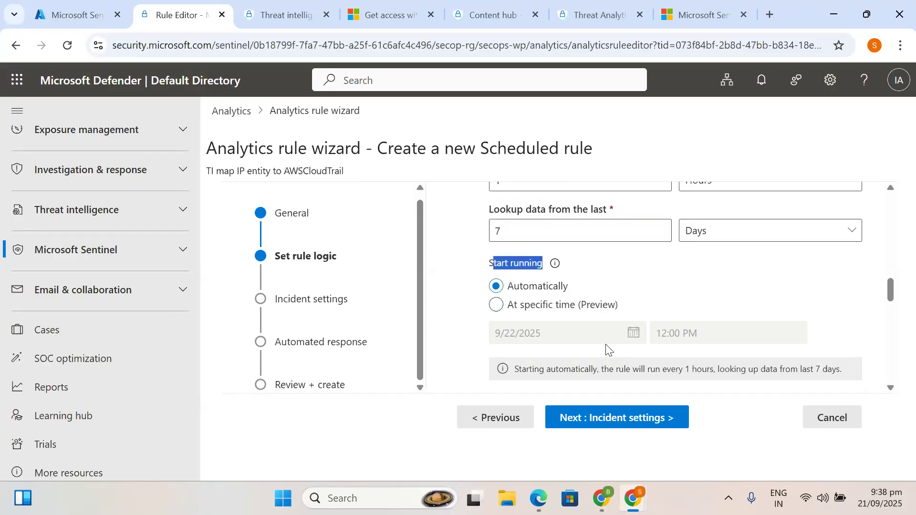
scroll(601, 317, down, 1)
scroll(600, 333, down, 5)
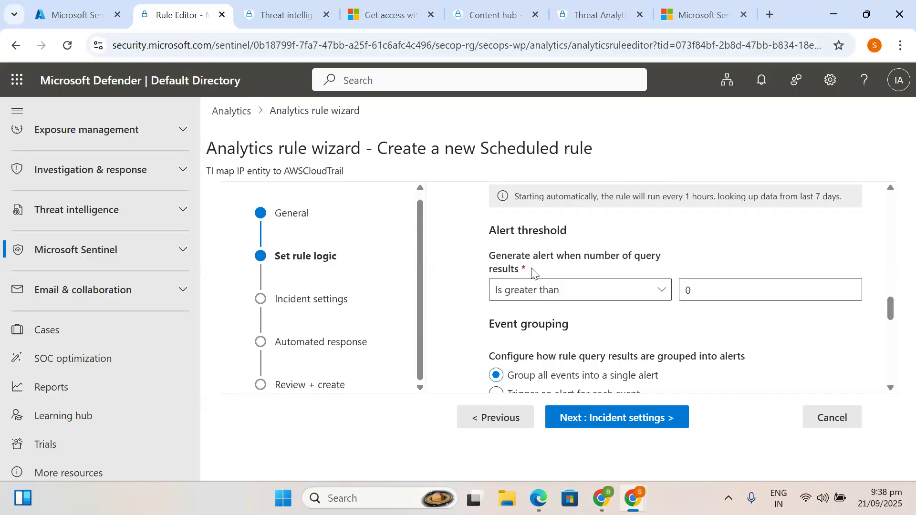
scroll(646, 304, down, 2)
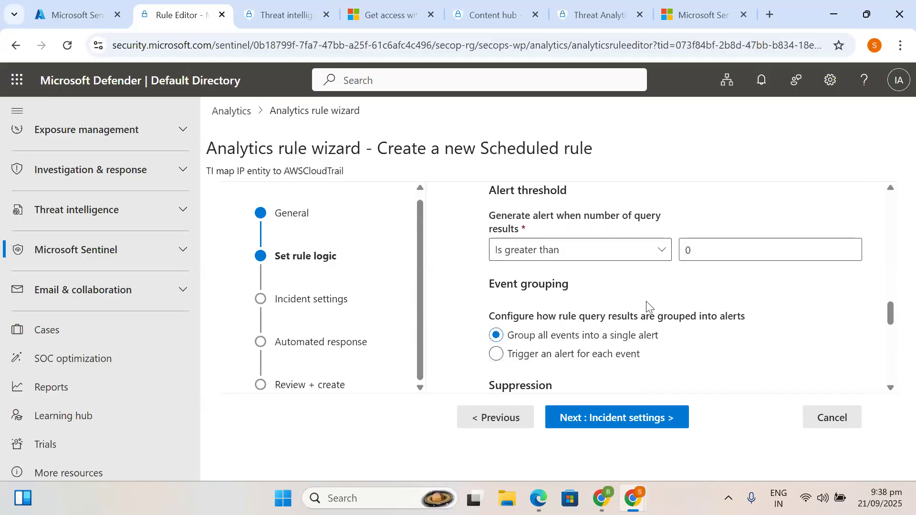
scroll(620, 303, down, 1)
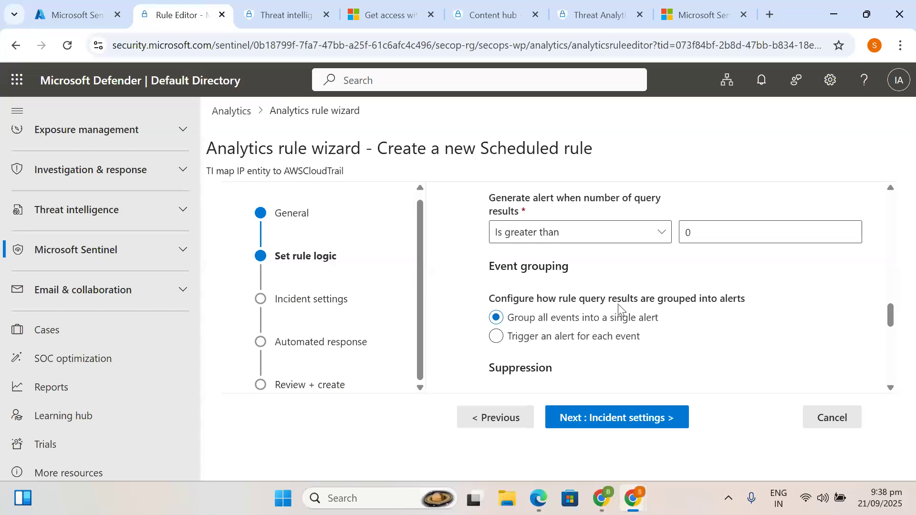
scroll(576, 328, down, 1)
scroll(576, 327, down, 2)
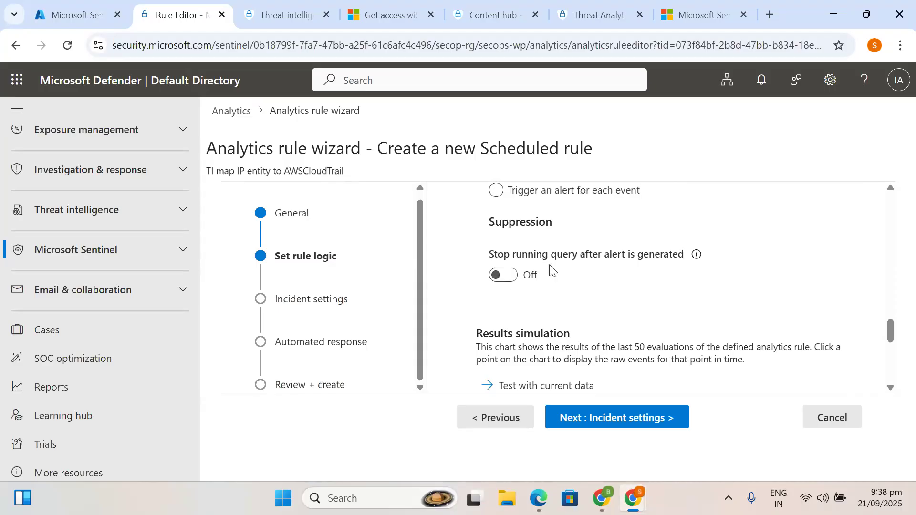
scroll(552, 334, down, 3)
scroll(553, 340, down, 4)
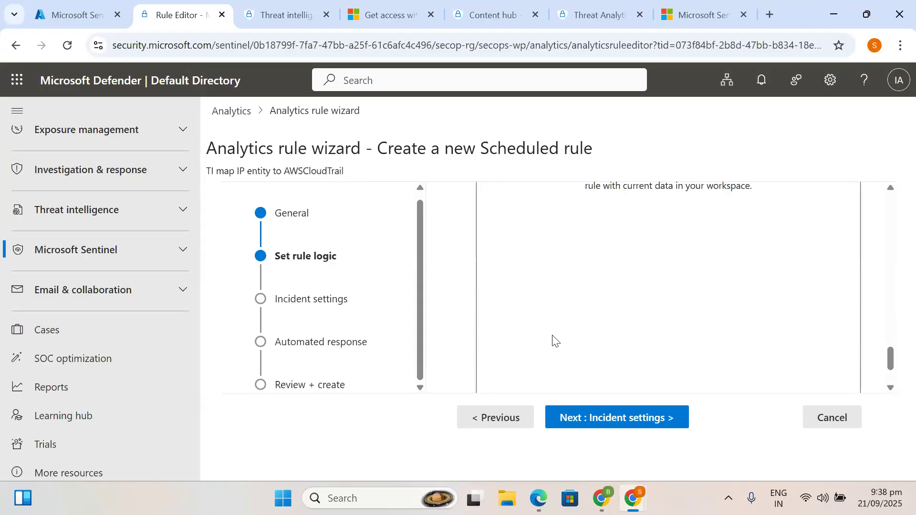
scroll(558, 317, down, 1)
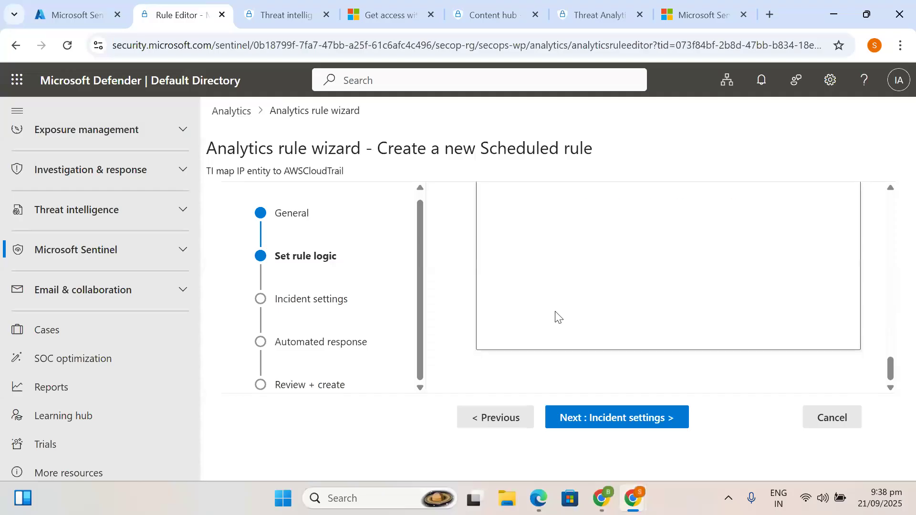
click(590, 430)
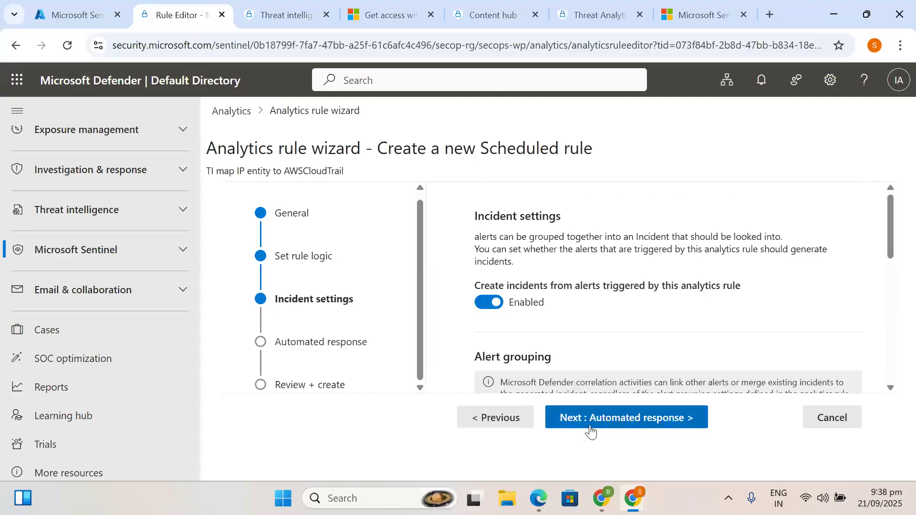
scroll(565, 312, down, 2)
scroll(565, 313, down, 3)
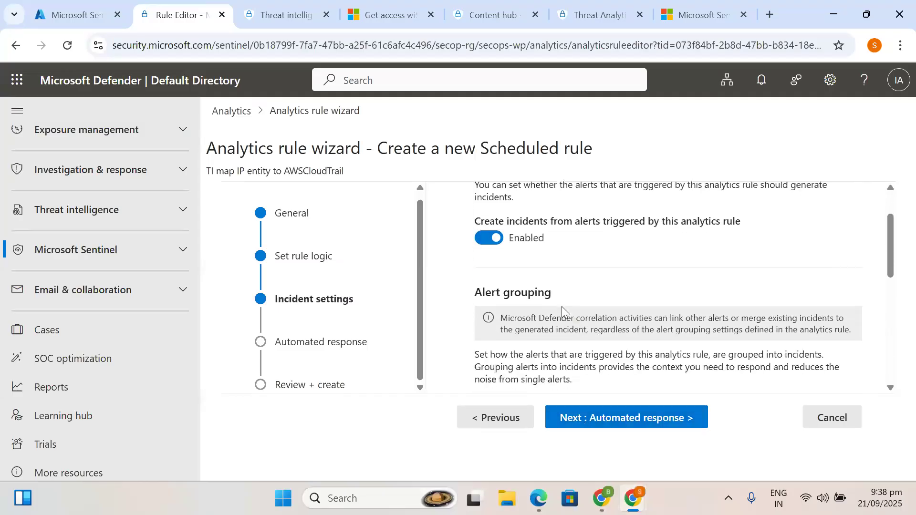
scroll(564, 312, up, 2)
scroll(564, 312, down, 3)
scroll(563, 311, down, 1)
scroll(565, 313, up, 4)
scroll(563, 309, down, 8)
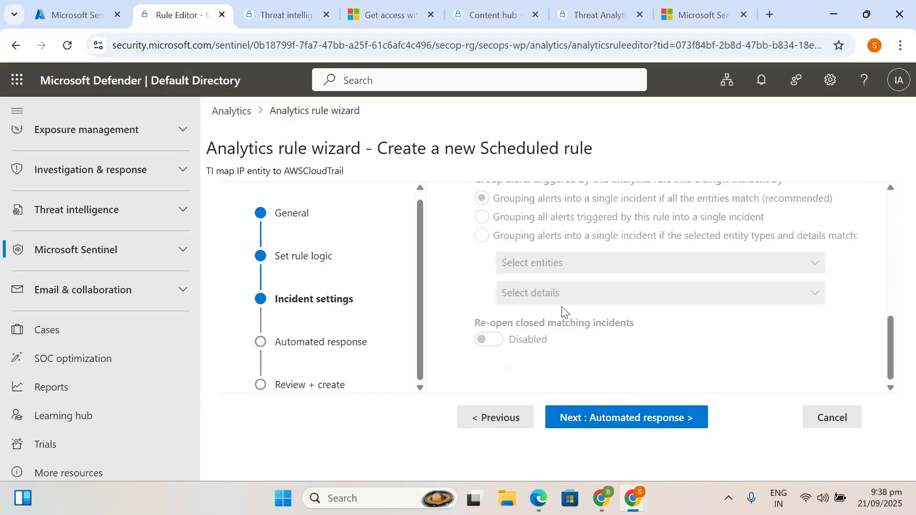
scroll(563, 310, up, 10)
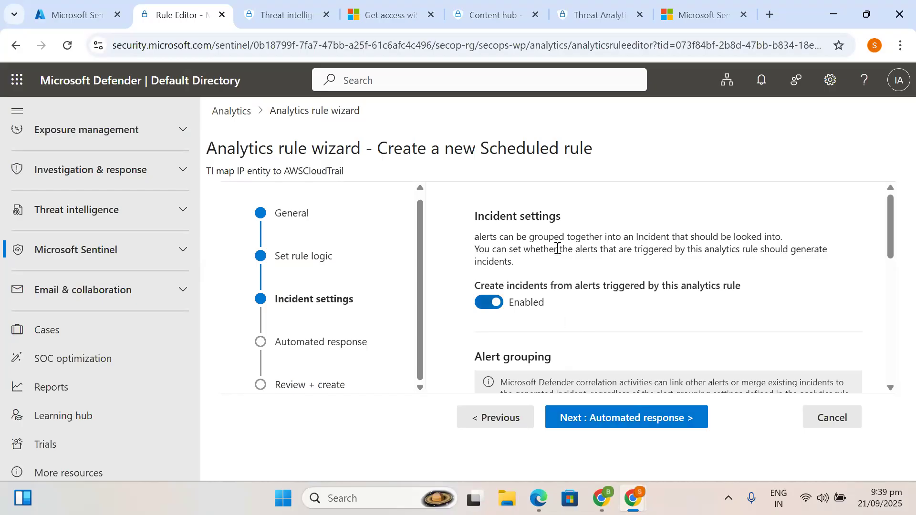
drag(475, 213, 575, 302)
click(569, 328)
scroll(556, 328, down, 1)
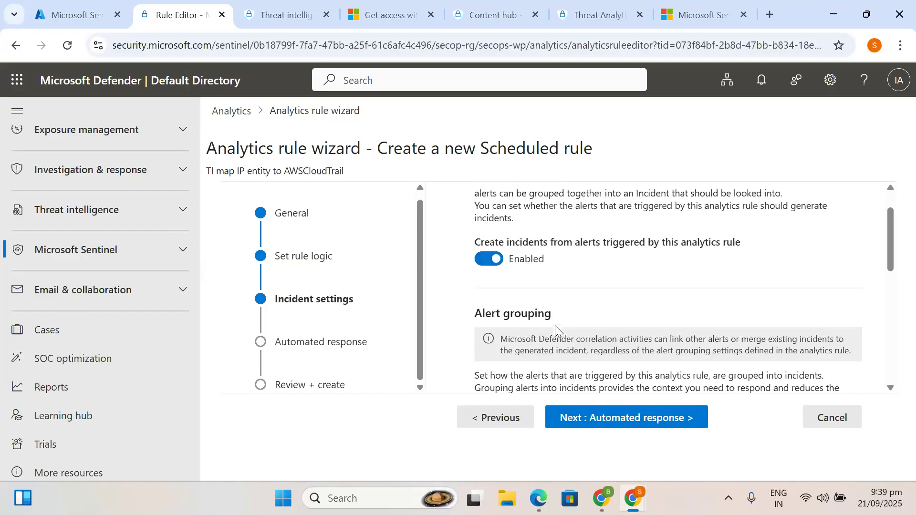
scroll(556, 328, down, 1)
drag(564, 264, 479, 205)
click(479, 205)
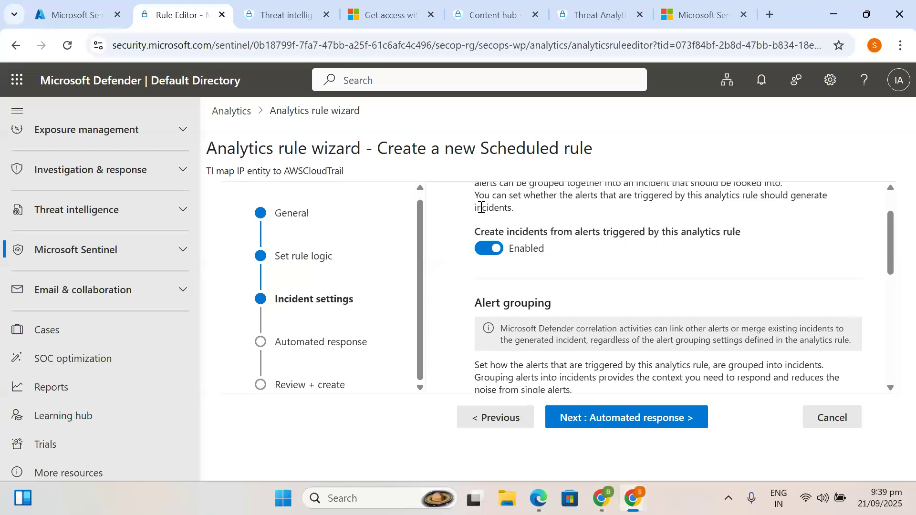
scroll(572, 281, down, 3)
scroll(574, 280, down, 5)
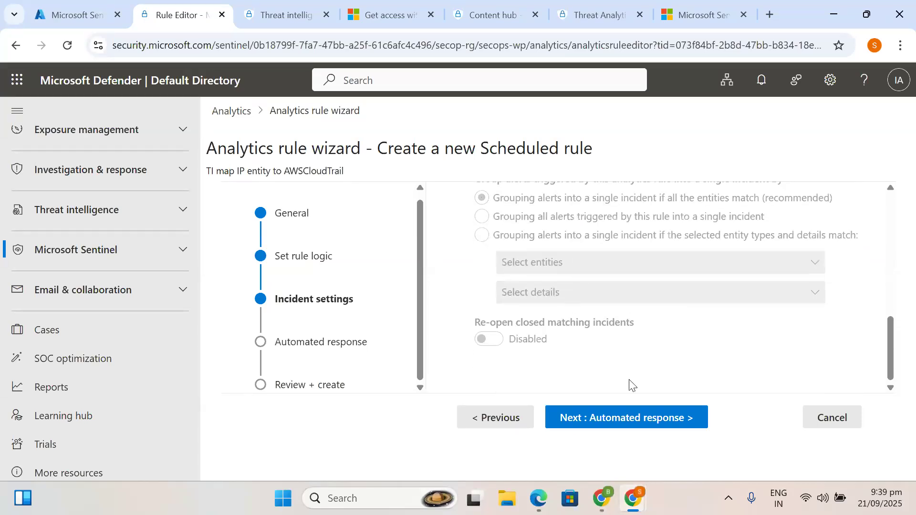
- Go to Automated response and point out the empty Automation rules list
click(599, 427)
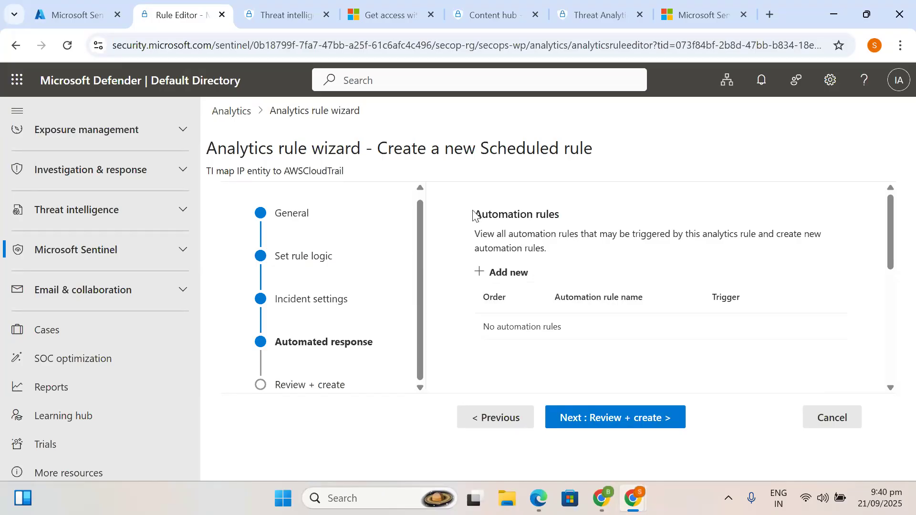
drag(470, 212, 572, 252)
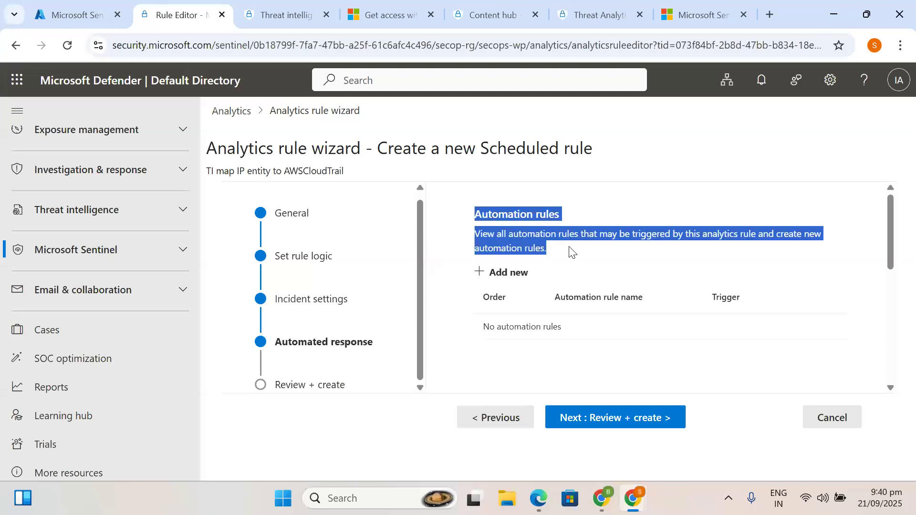
click(479, 228)
mouse_move(474, 213)
mouse_down()
mouse_move(536, 233)
mouse_move(568, 261)
mouse_move(475, 240)
mouse_move(472, 224)
mouse_up()
click(599, 419)
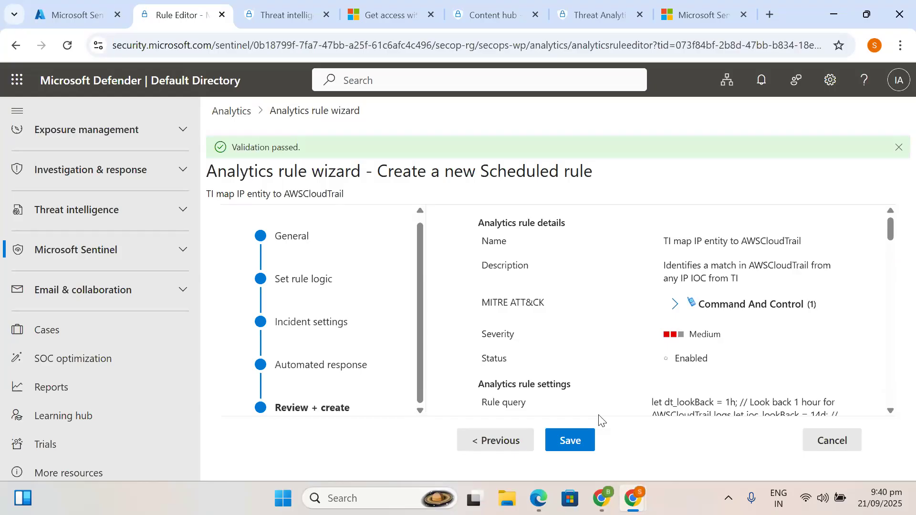
scroll(590, 409, down, 3)
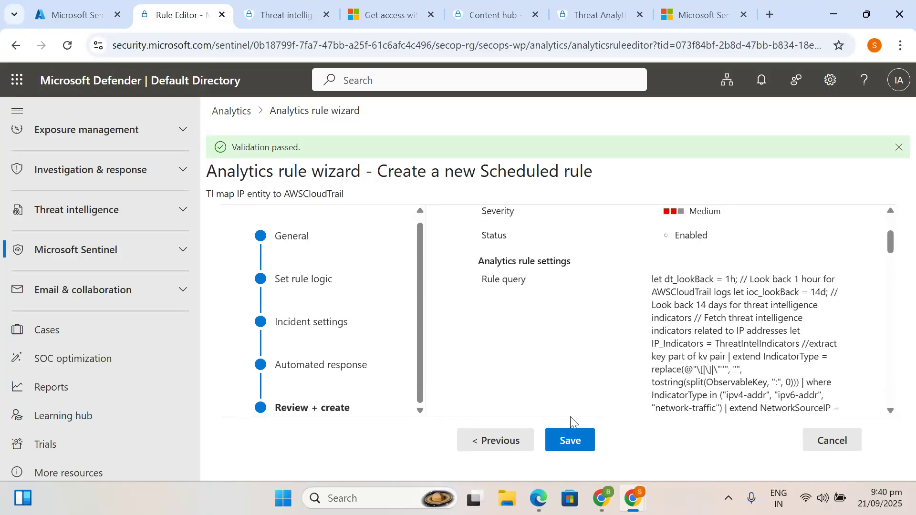
scroll(607, 331, down, 3)
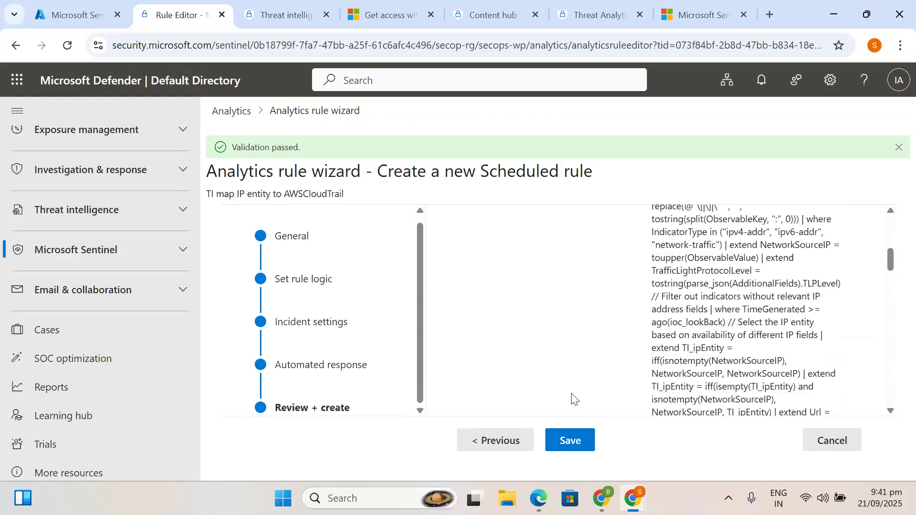
click(568, 442)
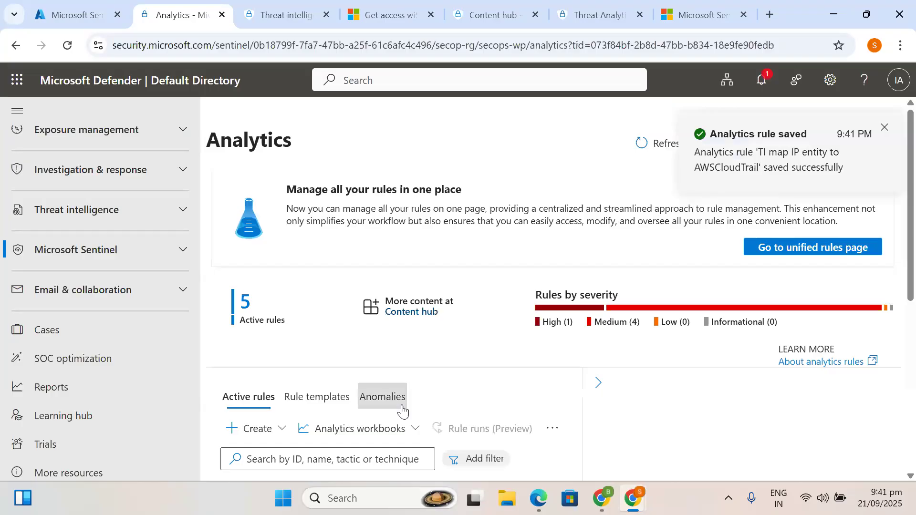
scroll(387, 405, down, 3)
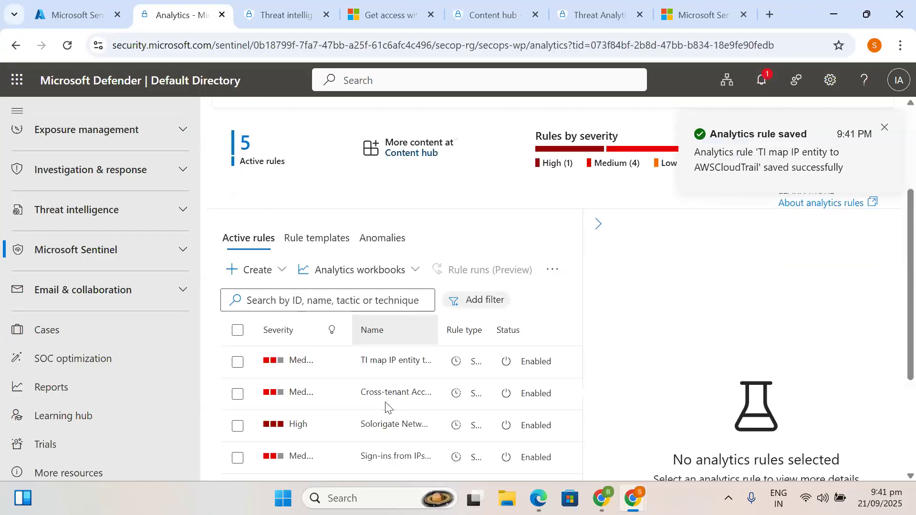
scroll(386, 405, down, 3)
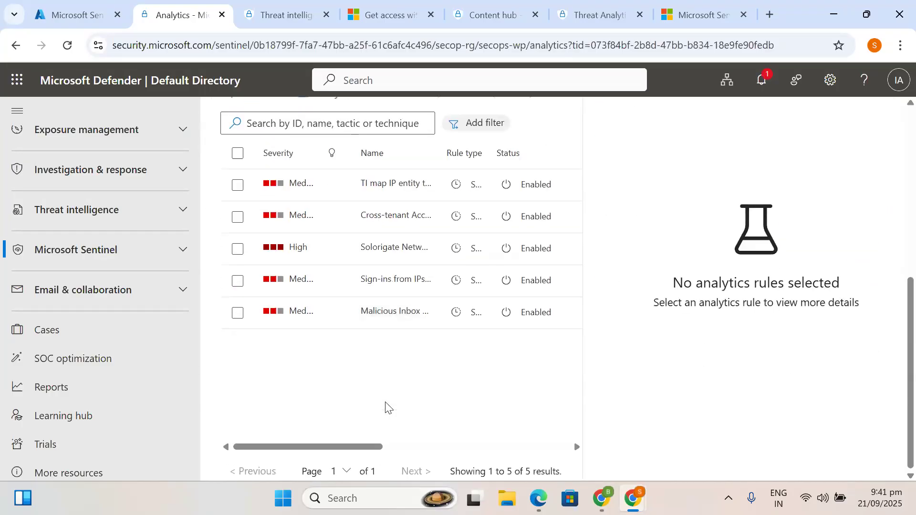
scroll(387, 358, up, 3)
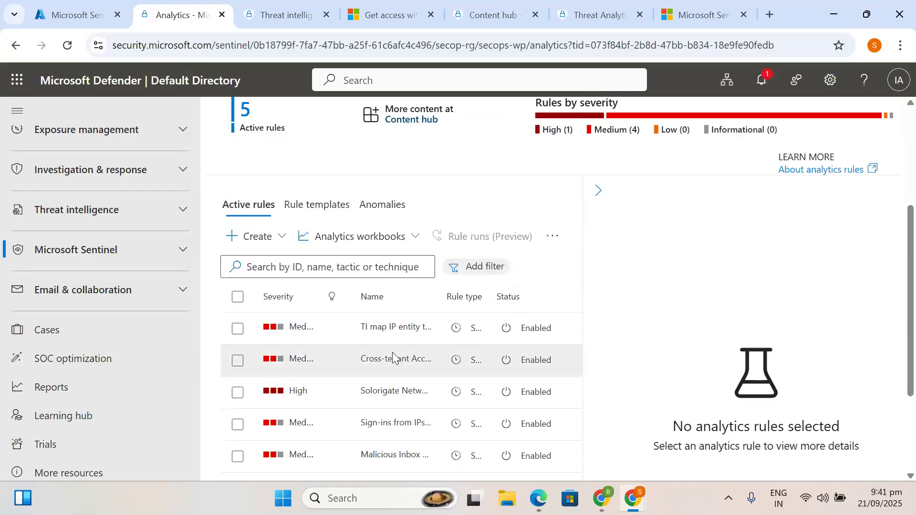
- Select the TI map IP entity to AWSCloudTrail rule, check the workbooks list, then show Rule templates
click(391, 328)
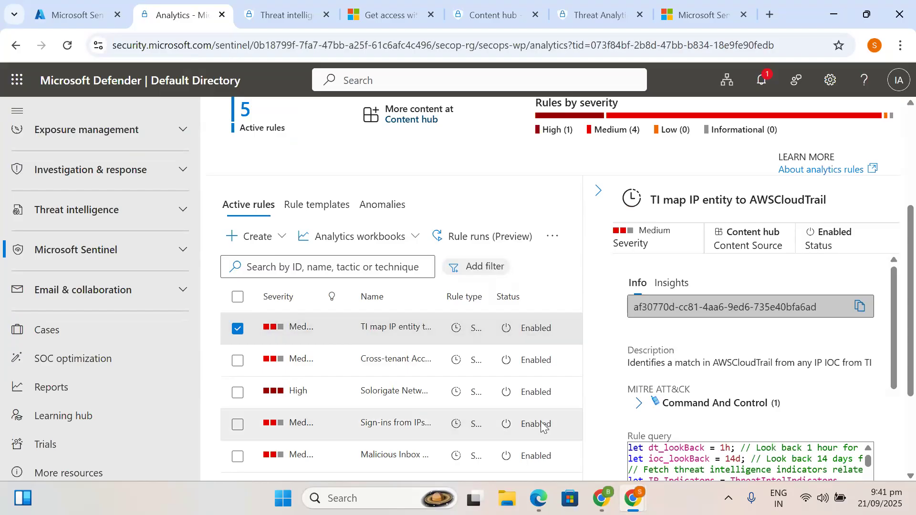
click(371, 244)
click(370, 243)
click(314, 209)
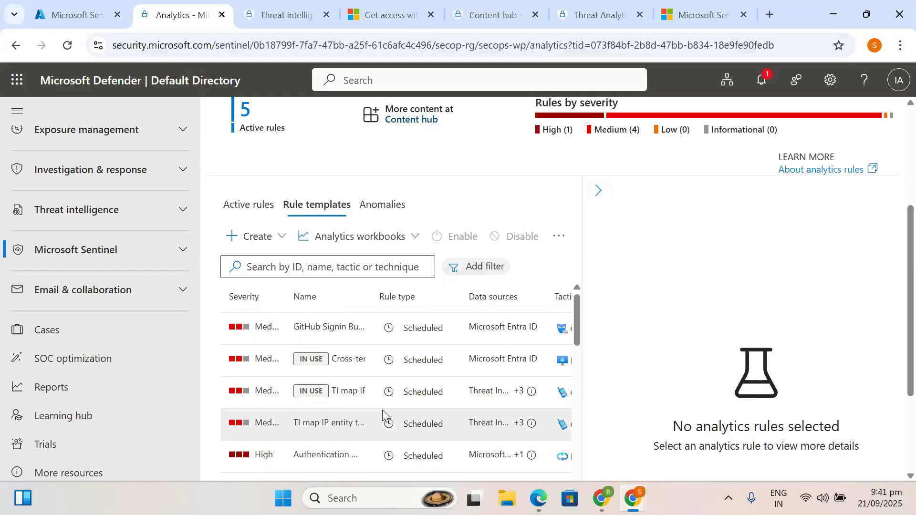
- Browse the 141 rule templates, then expand Threat intelligence in the left navigation
scroll(383, 415, down, 7)
scroll(382, 411, down, 10)
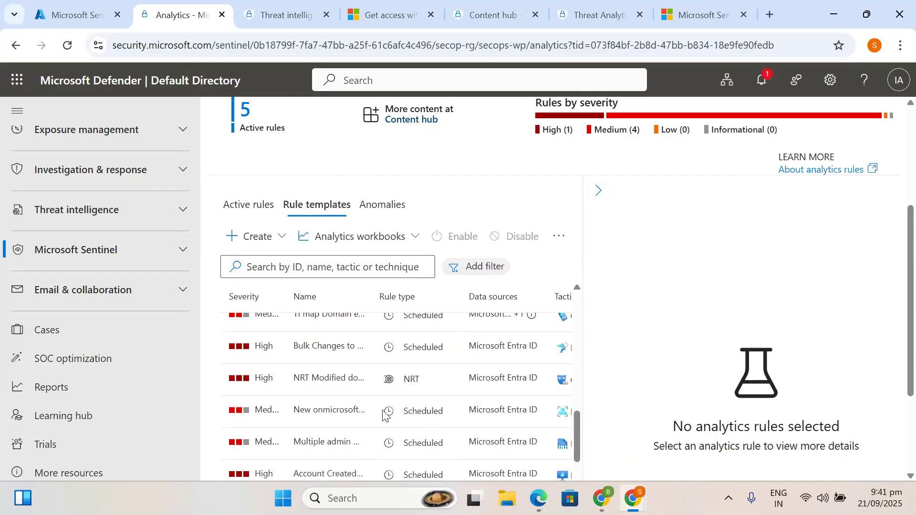
scroll(382, 411, down, 6)
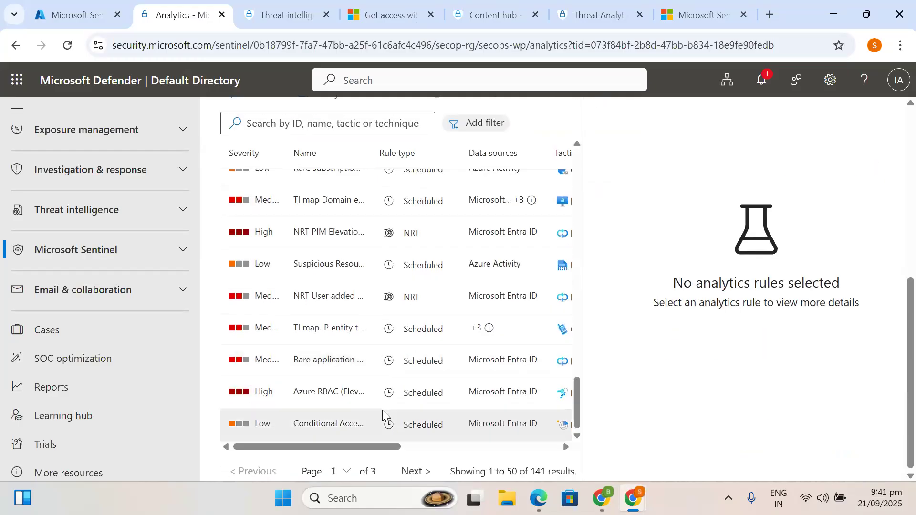
scroll(382, 410, up, 15)
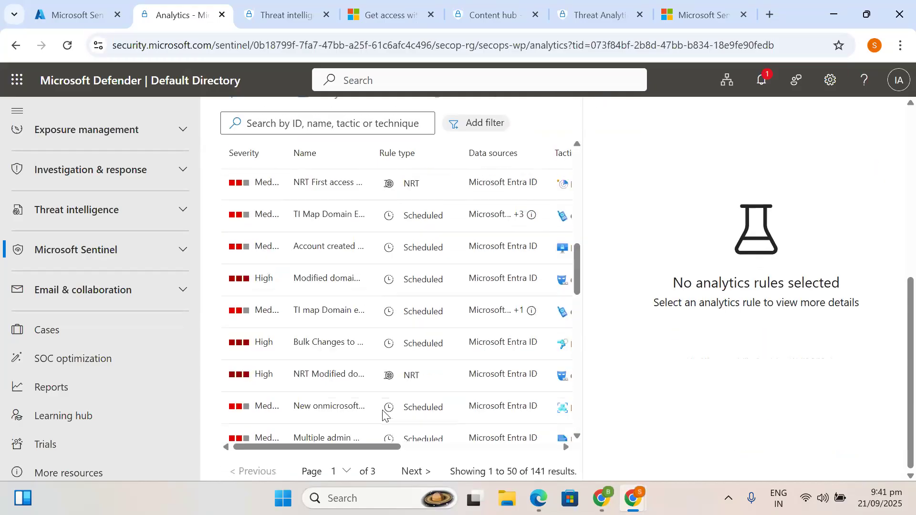
scroll(382, 413, up, 2)
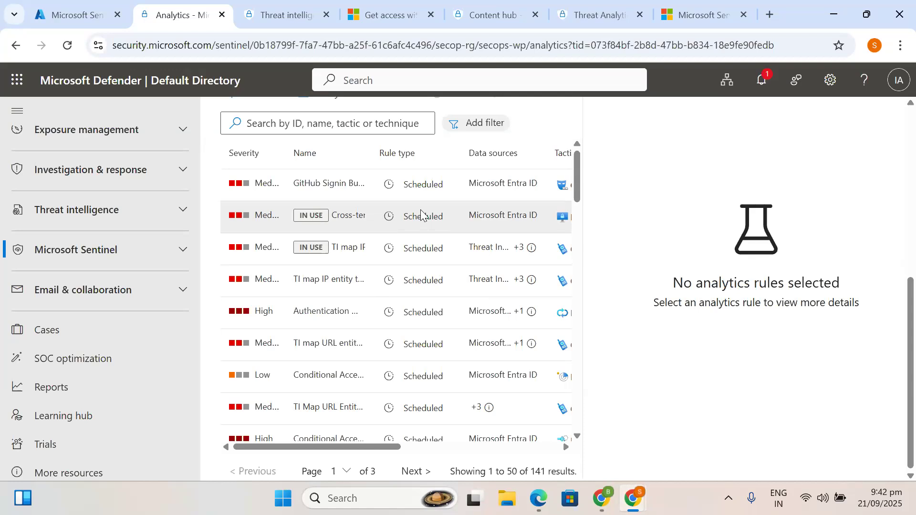
scroll(421, 215, up, 5)
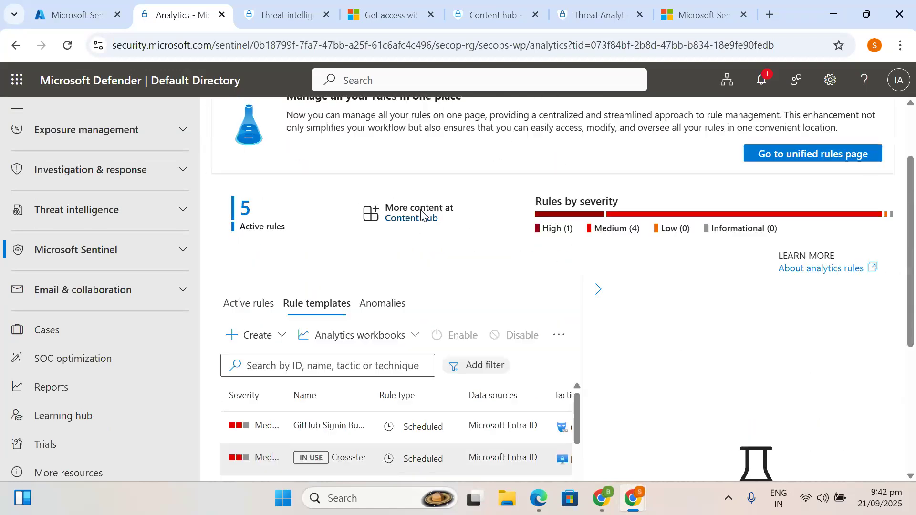
scroll(421, 216, down, 7)
scroll(404, 268, down, 1)
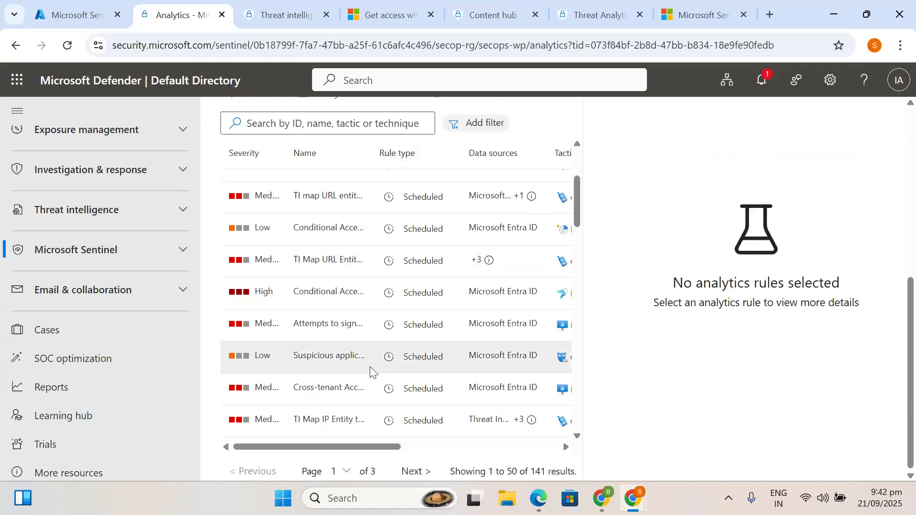
scroll(371, 372, down, 6)
scroll(370, 372, down, 2)
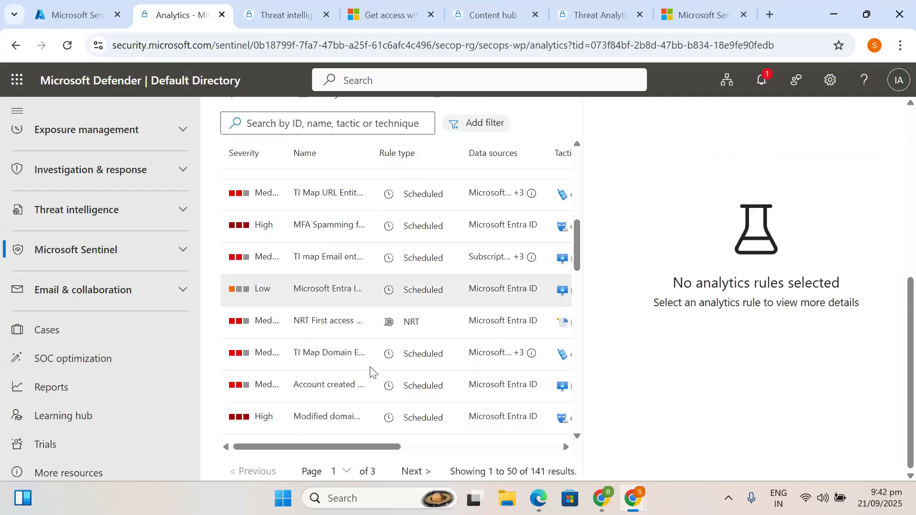
scroll(370, 372, up, 7)
scroll(370, 372, up, 6)
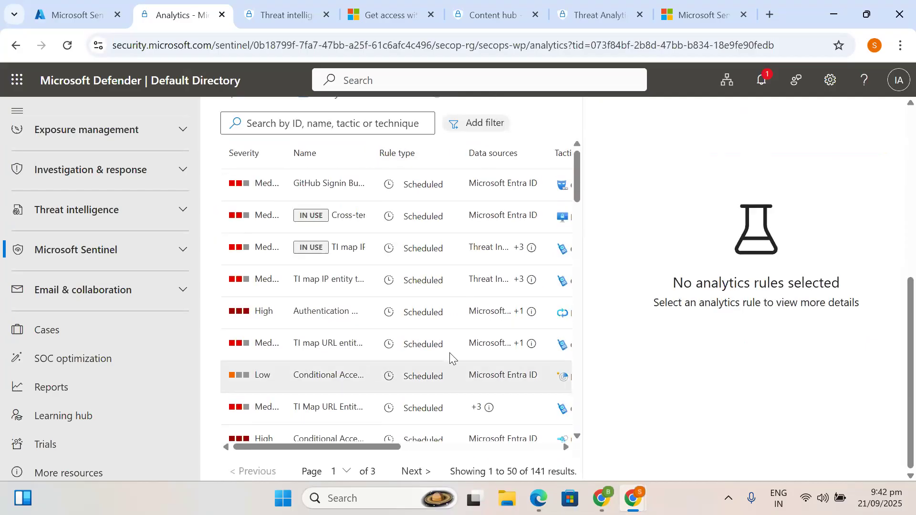
mouse_move(532, 350)
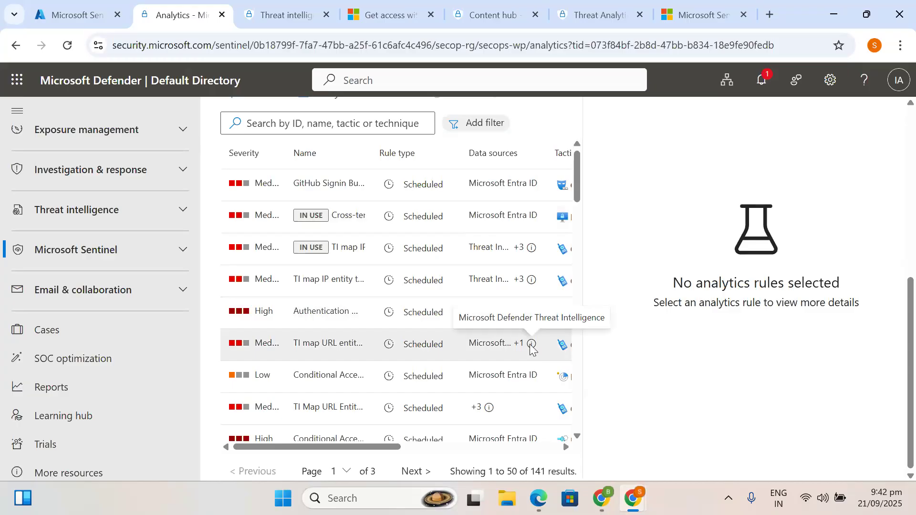
scroll(424, 279, up, 6)
scroll(424, 283, down, 3)
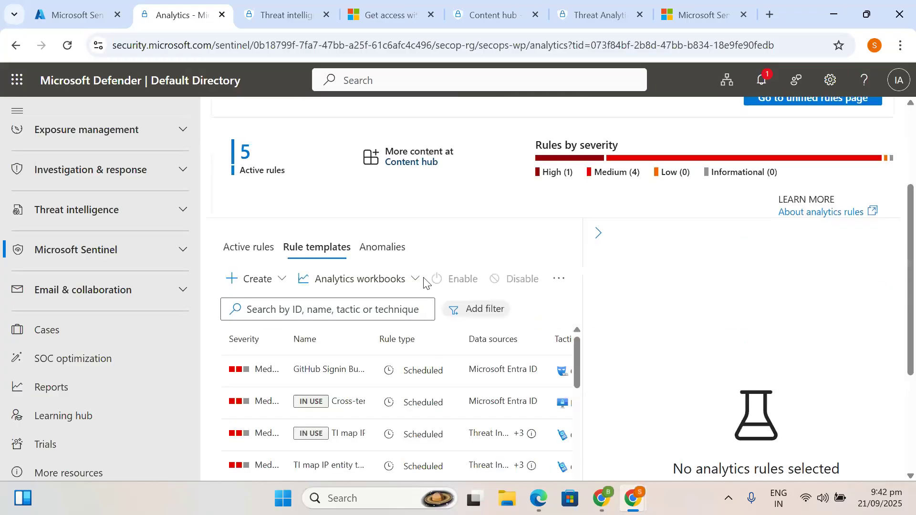
scroll(424, 281, down, 6)
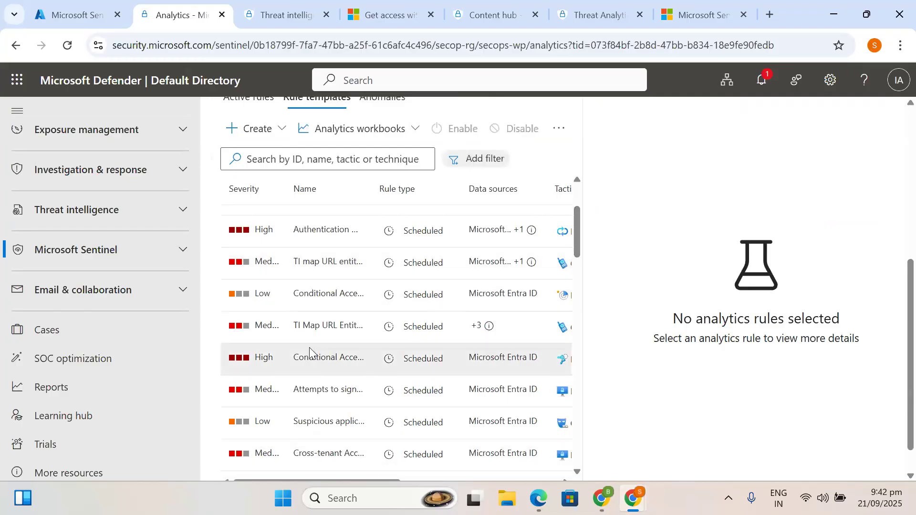
scroll(385, 273, up, 3)
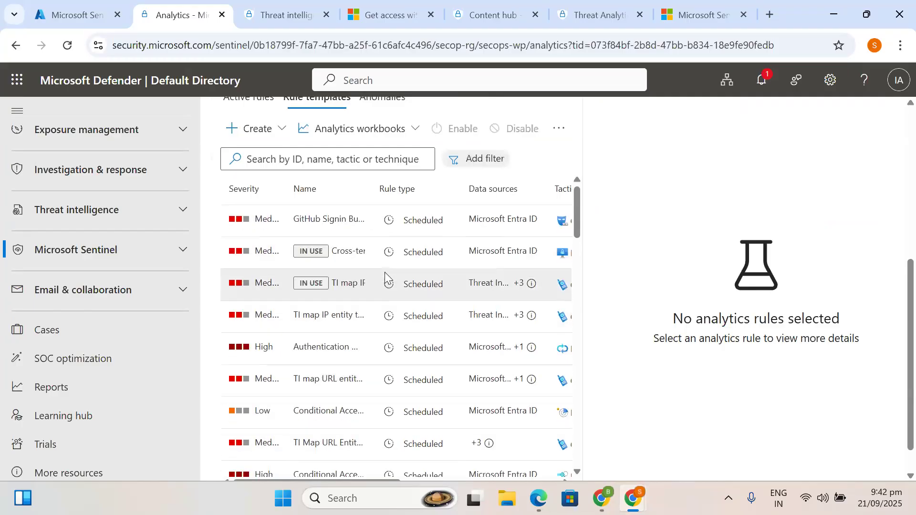
click(110, 227)
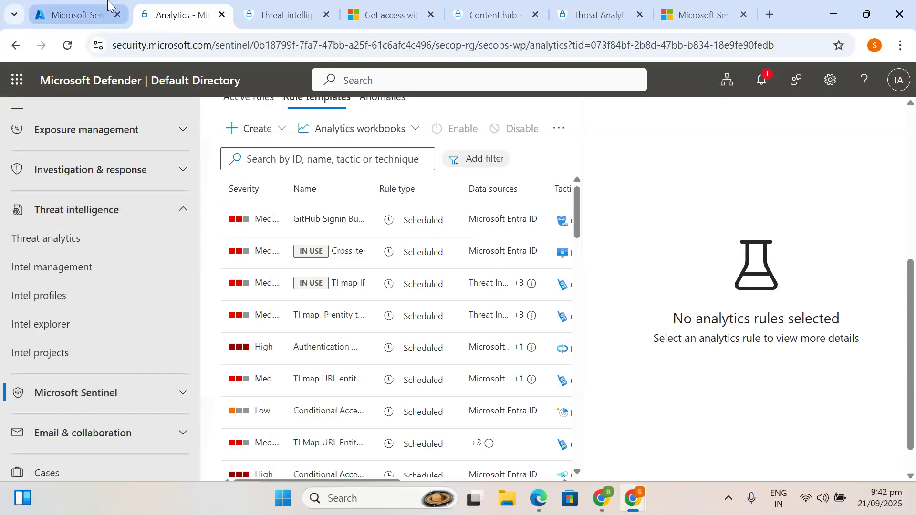
- Return to Sentinel in the Azure portal and open Data connectors under Configuration
click(77, 15)
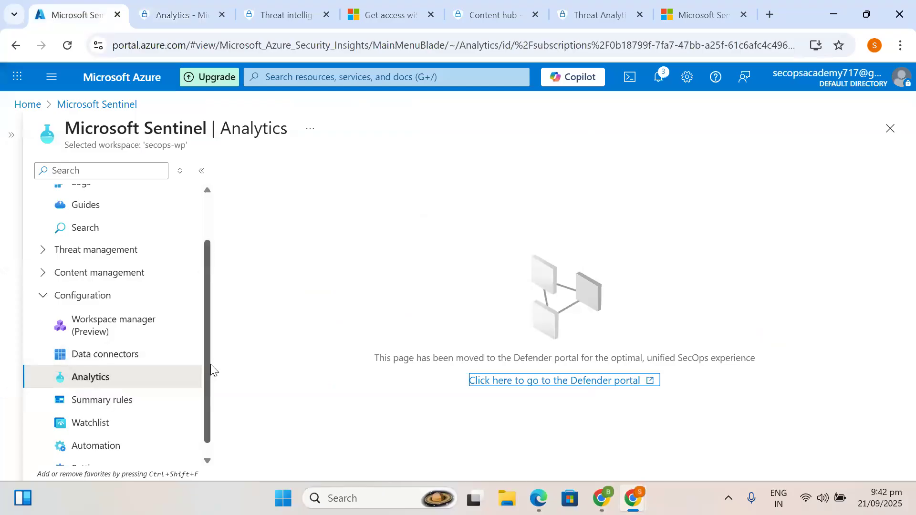
scroll(205, 396, down, 1)
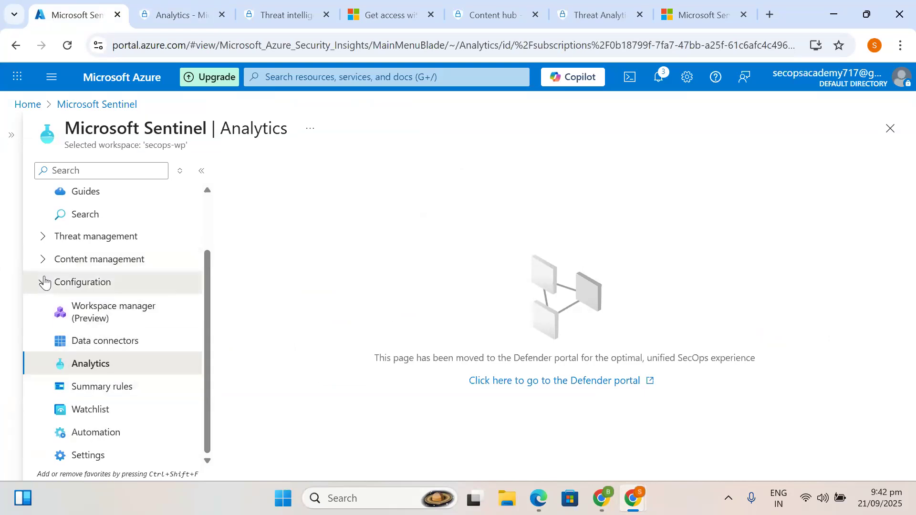
click(44, 282)
click(40, 310)
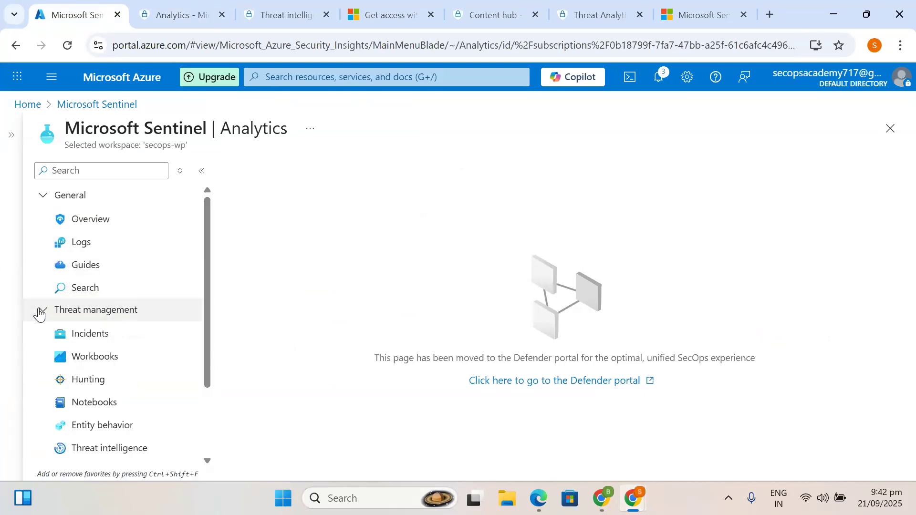
scroll(50, 332, down, 2)
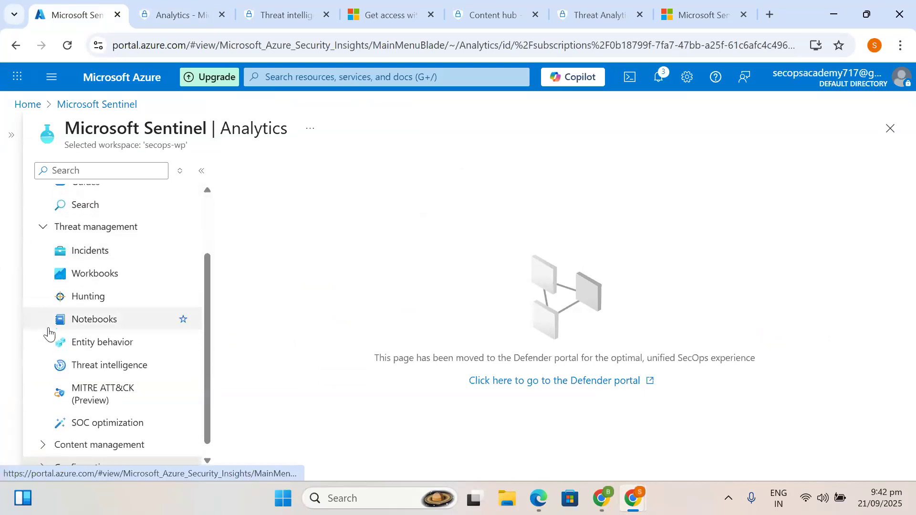
scroll(49, 334, down, 1)
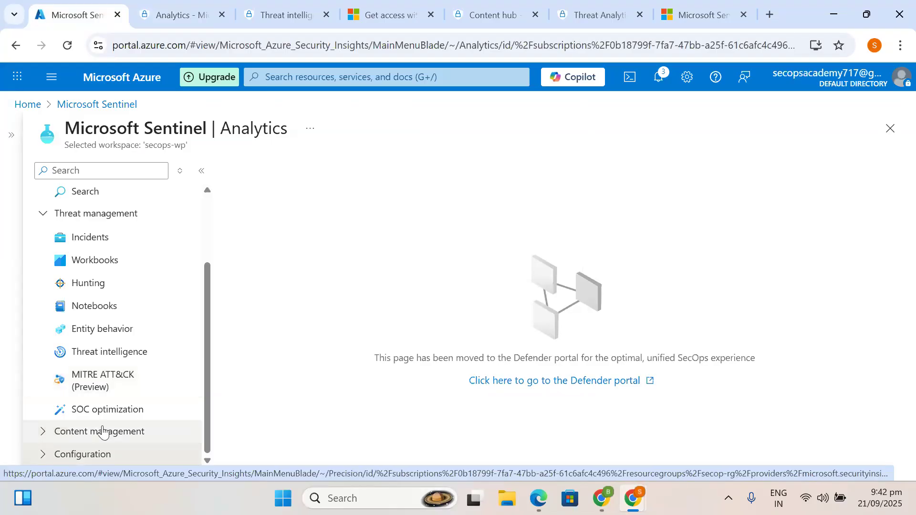
scroll(103, 288, up, 2)
scroll(81, 382, down, 2)
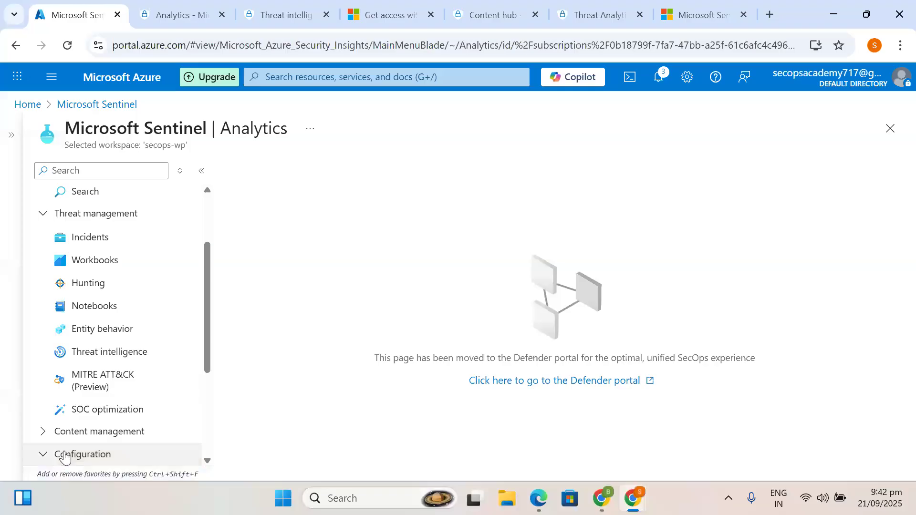
click(65, 455)
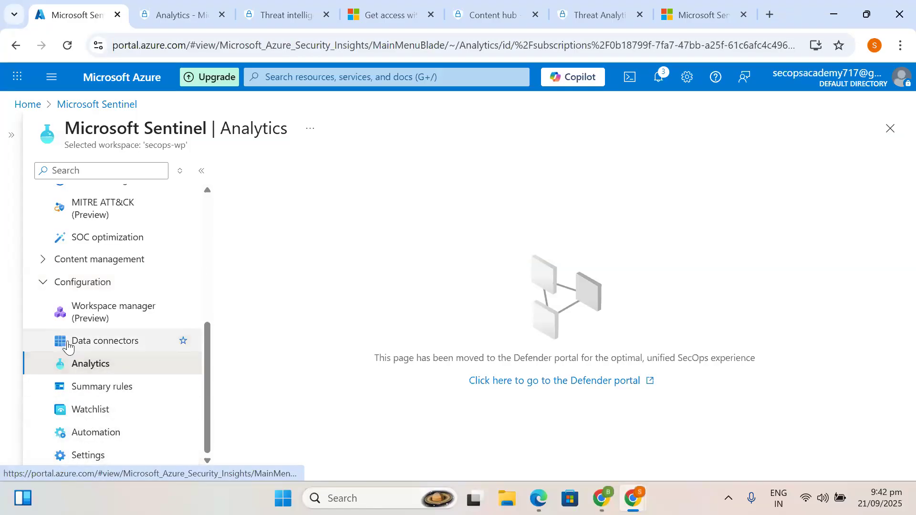
click(72, 343)
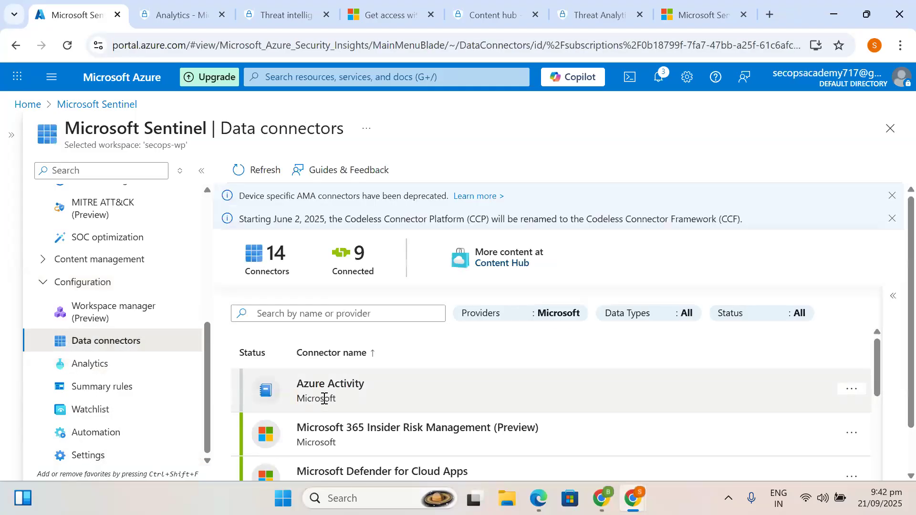
- Select the Threat intelligence - TAXII connector and open its connector page
scroll(323, 399, down, 5)
scroll(324, 399, down, 3)
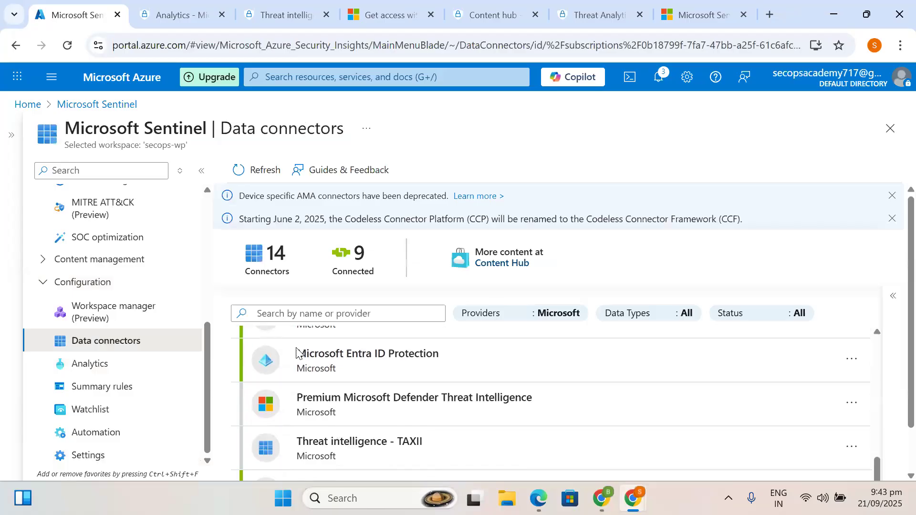
scroll(296, 363, down, 1)
click(342, 434)
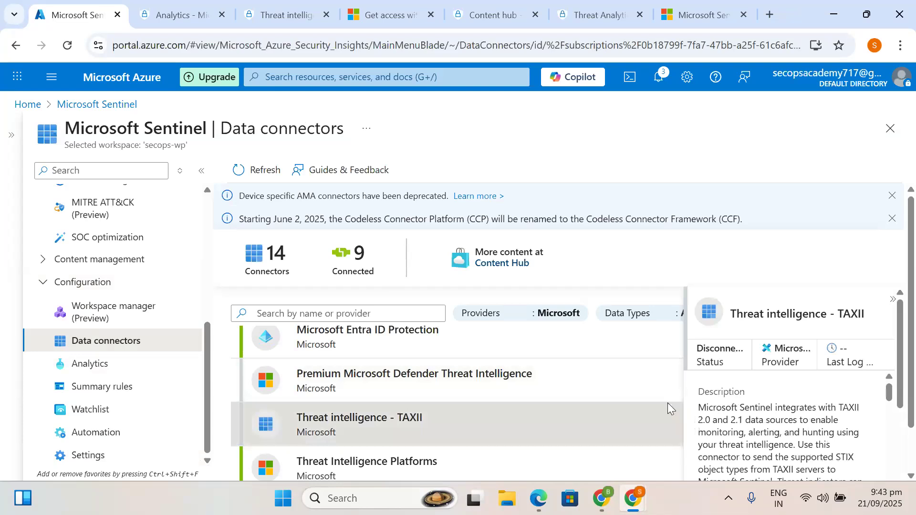
scroll(672, 409, down, 1)
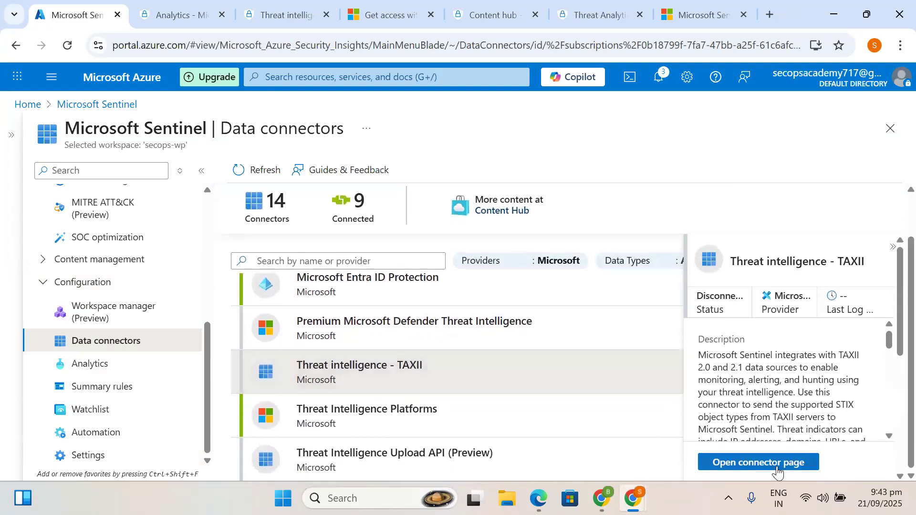
click(763, 465)
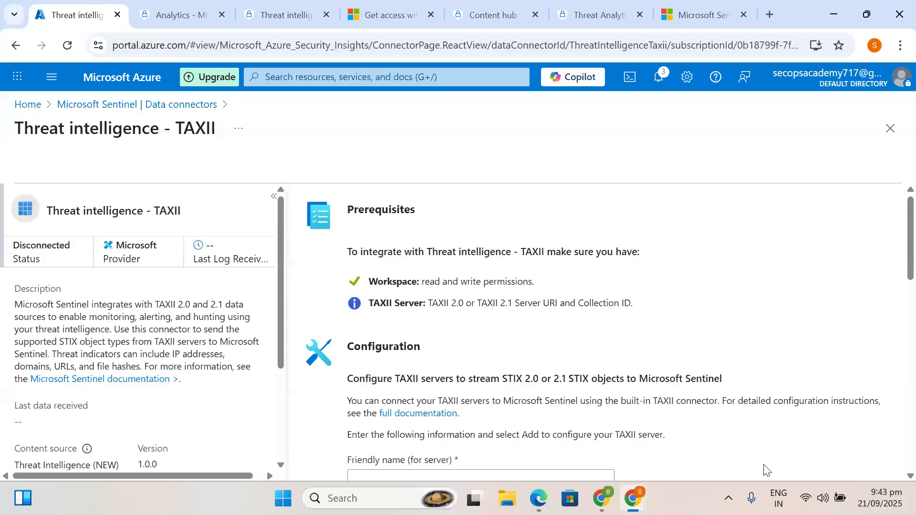
scroll(763, 470, down, 5)
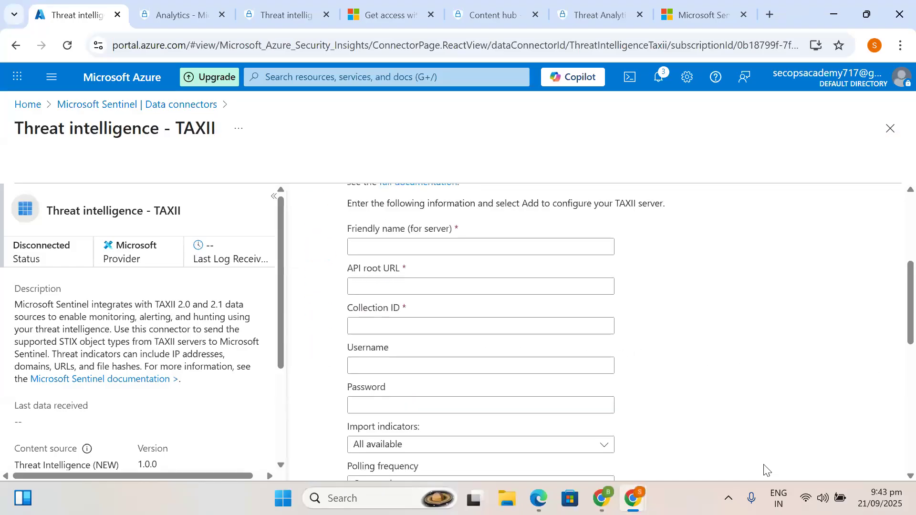
click(426, 244)
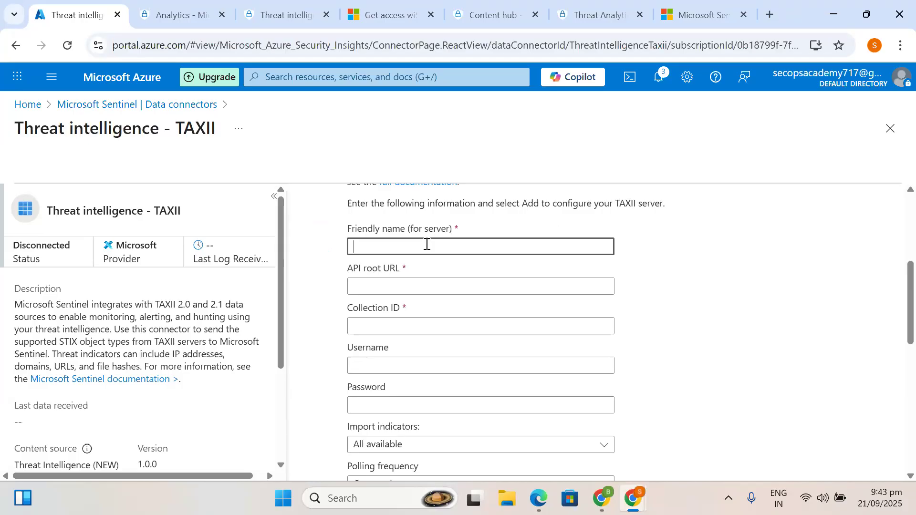
scroll(427, 243, up, 1)
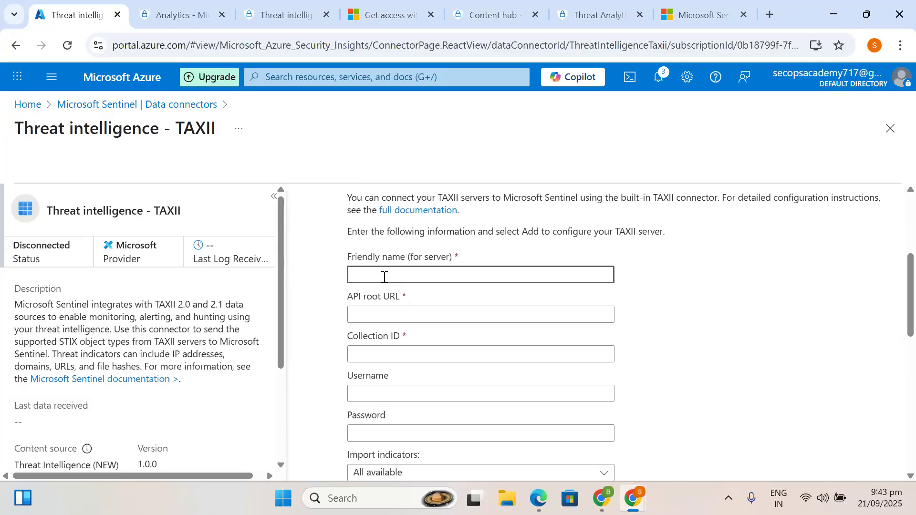
drag(348, 194, 471, 216)
click(471, 219)
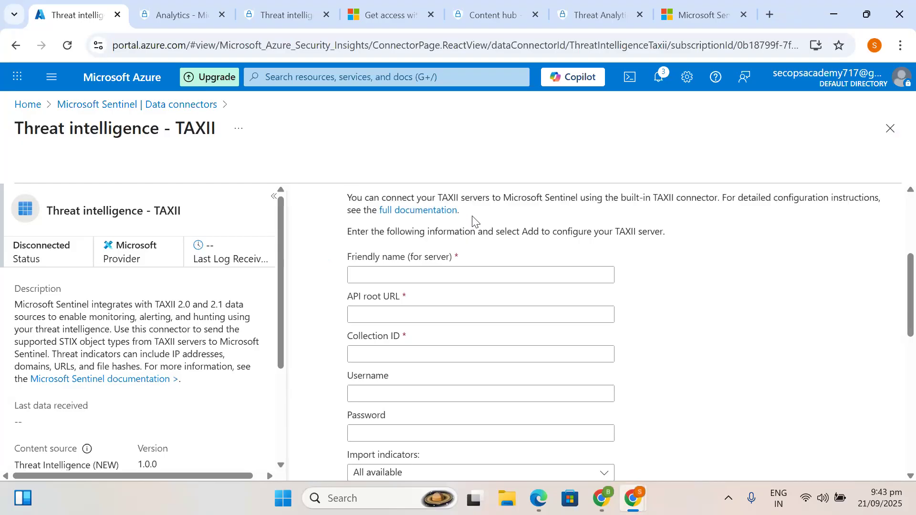
drag(668, 239, 345, 203)
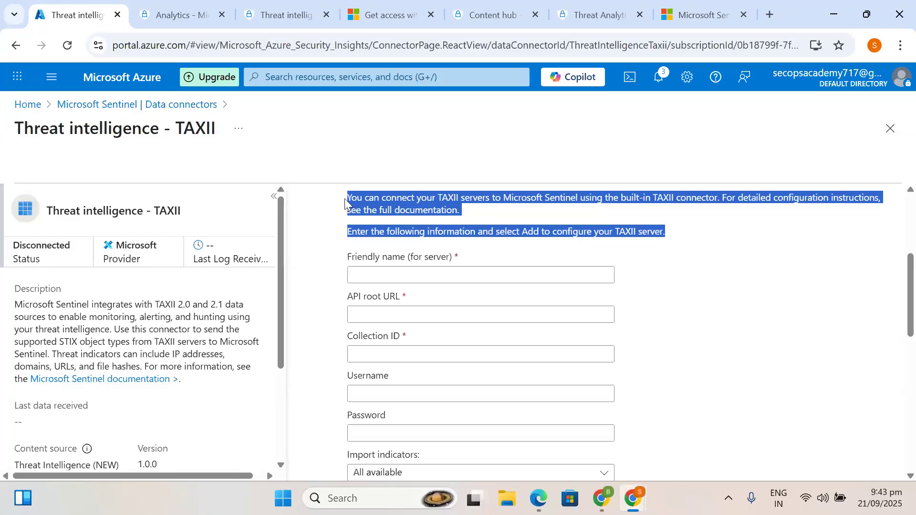
click(378, 276)
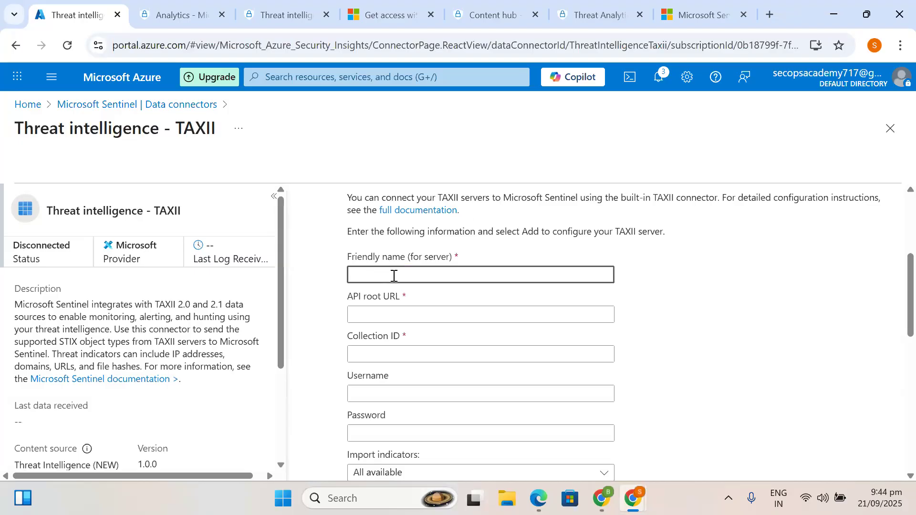
- Search Google for 'pulse dive' and open the Pulsedive: Threat Intelligence homepage
click(705, 15)
click(449, 45)
key(BackSpace)
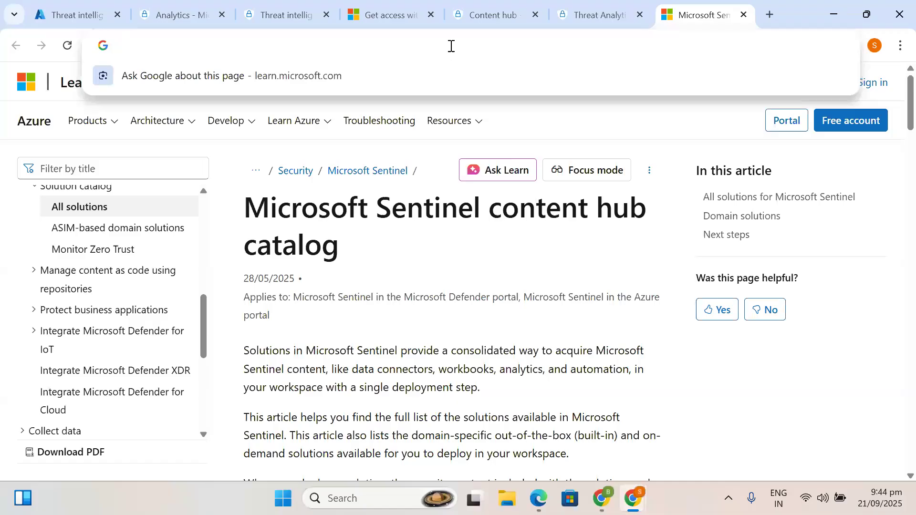
text(pulse )
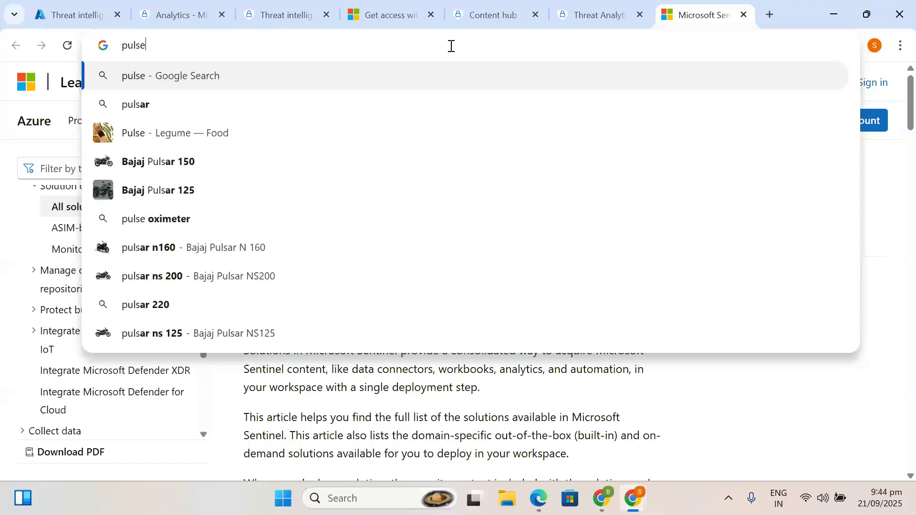
text(dive)
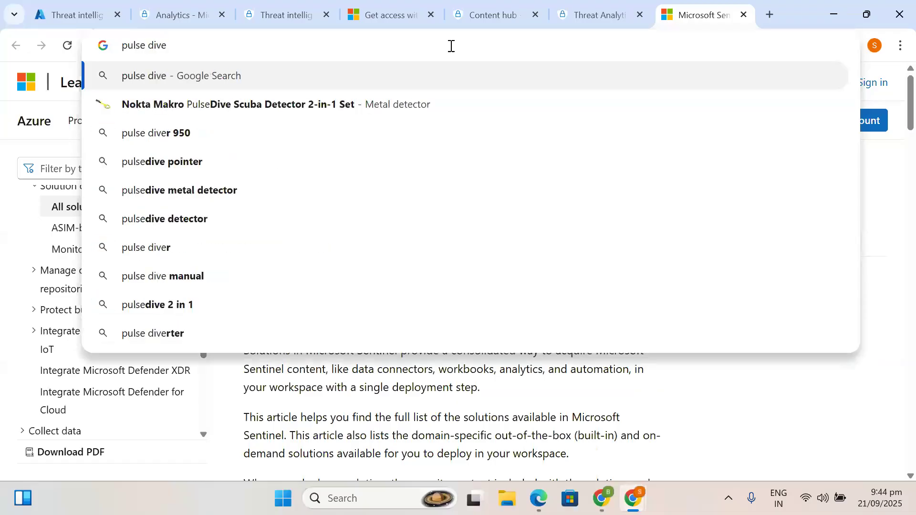
key(Return)
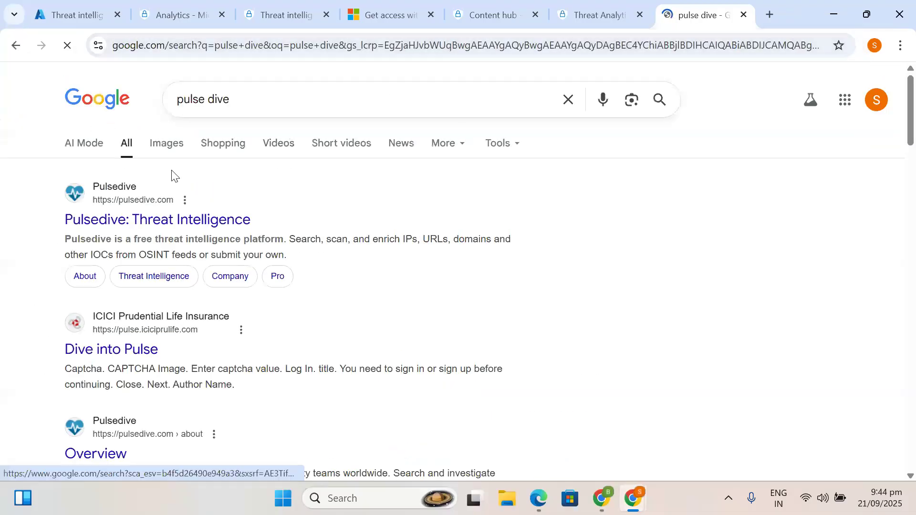
click(126, 221)
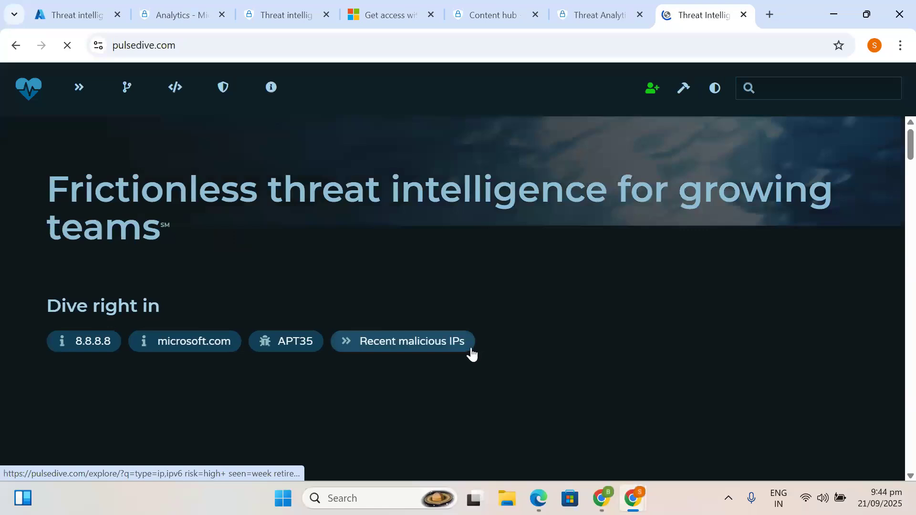
- Open the Gmail inbox in a new browser tab
click(770, 19)
text(gna)
key(BackSpace)
key(BackSpace)
key(BackSpace)
text(ga)
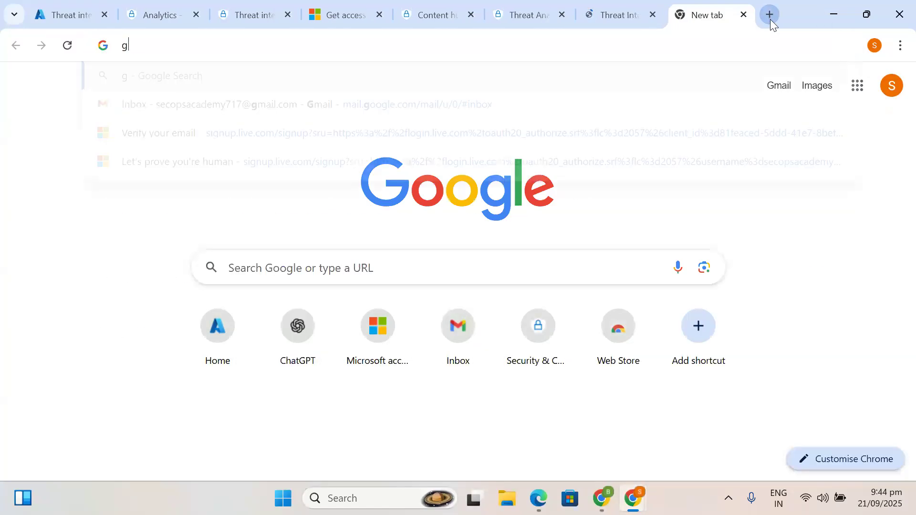
key(BackSpace)
key(BackSpace)
text(ma)
key(Down)
key(Down)
key(Down)
key(Down)
key(Down)
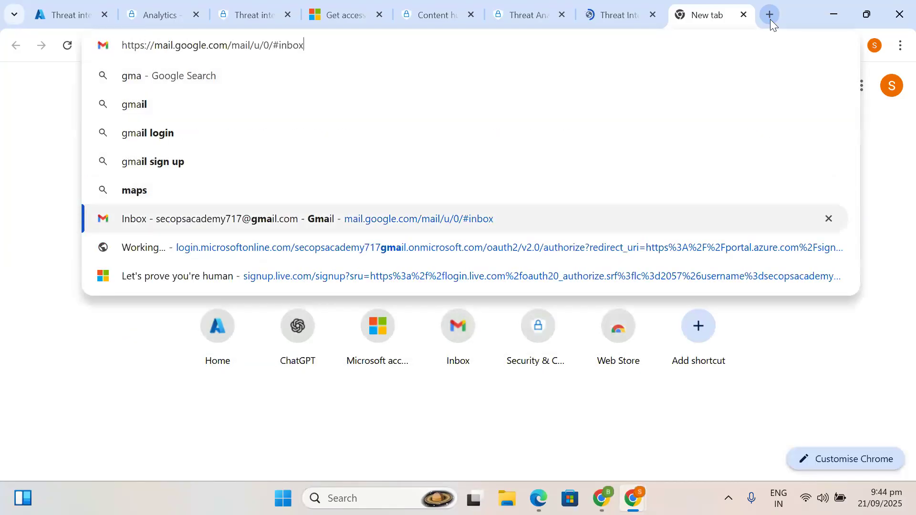
key(Return)
- Return to Pulsedive and open its Explore section to bring up the login dialog
click(619, 15)
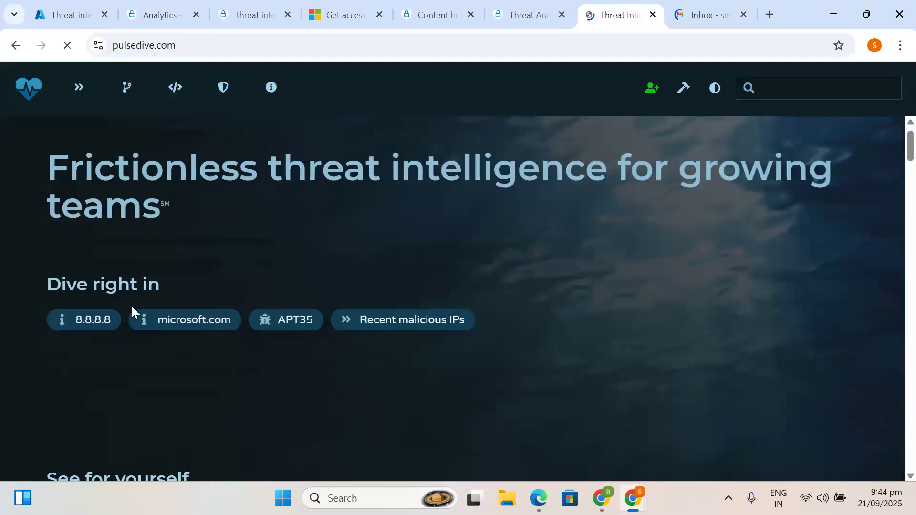
scroll(213, 390, down, 3)
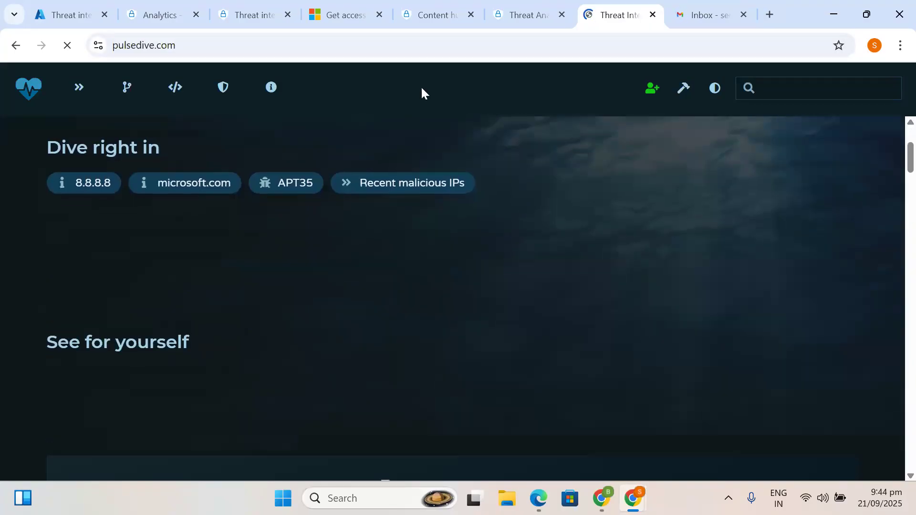
click(525, 4)
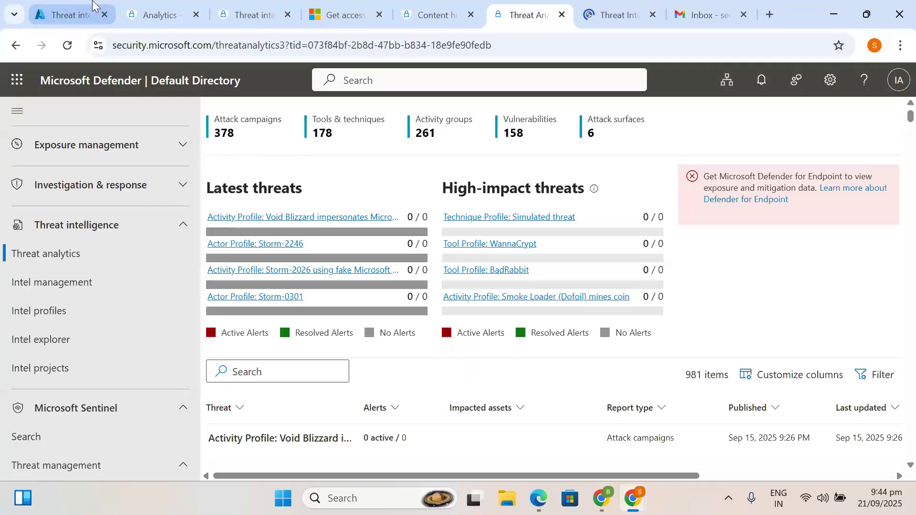
click(96, 7)
scroll(409, 384, down, 2)
scroll(411, 387, up, 2)
scroll(411, 387, up, 2)
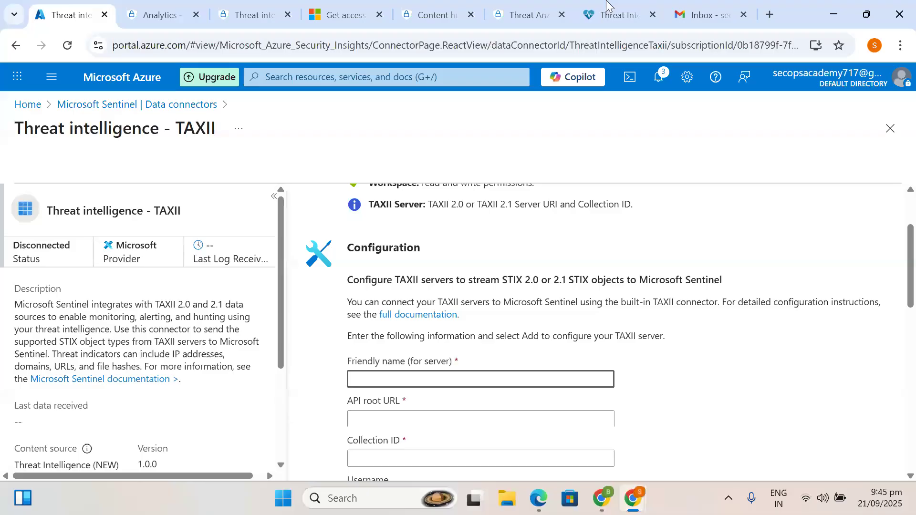
click(618, 7)
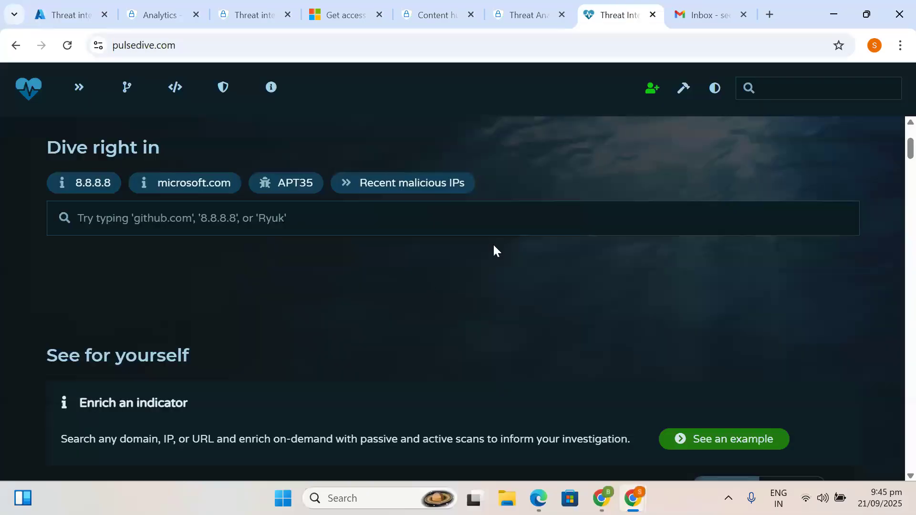
click(563, 241)
scroll(564, 247, down, 3)
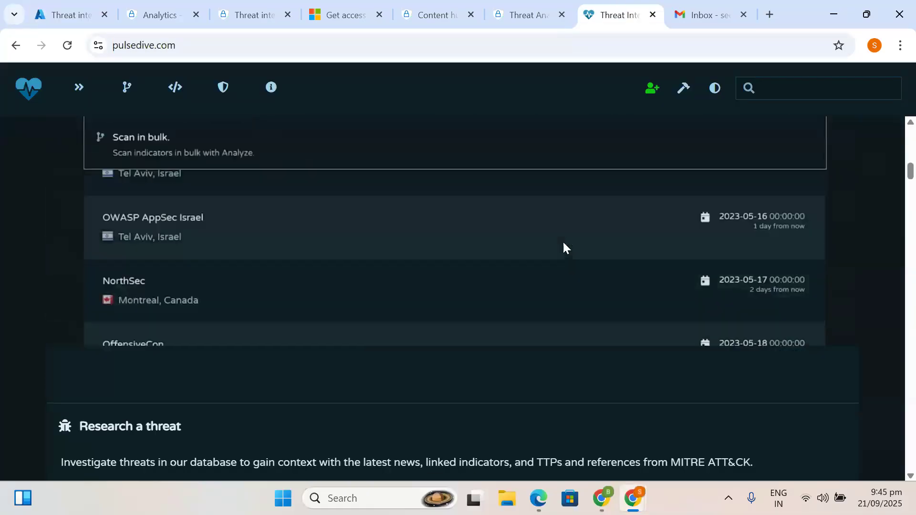
scroll(563, 247, up, 10)
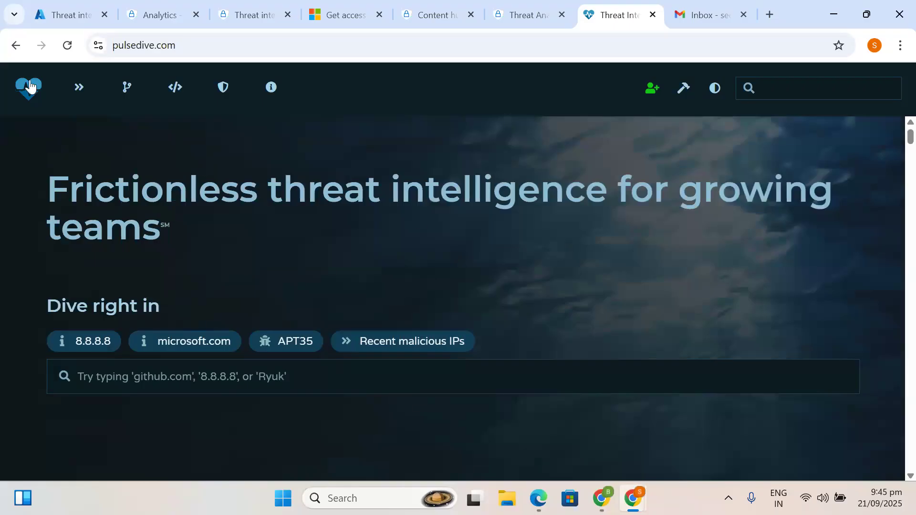
click(81, 89)
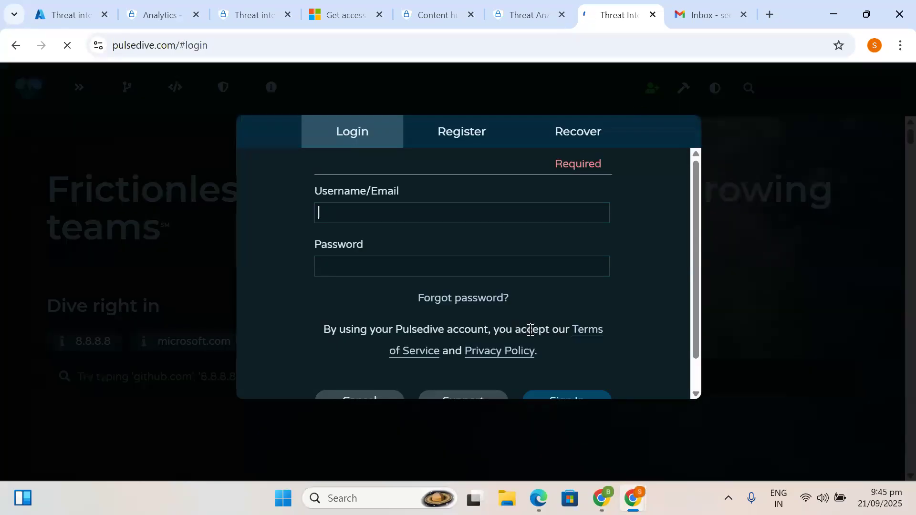
- Switch the Pulsedive dialog to Register and copy the Gmail account's e-mail address
scroll(529, 328, down, 1)
scroll(526, 327, up, 1)
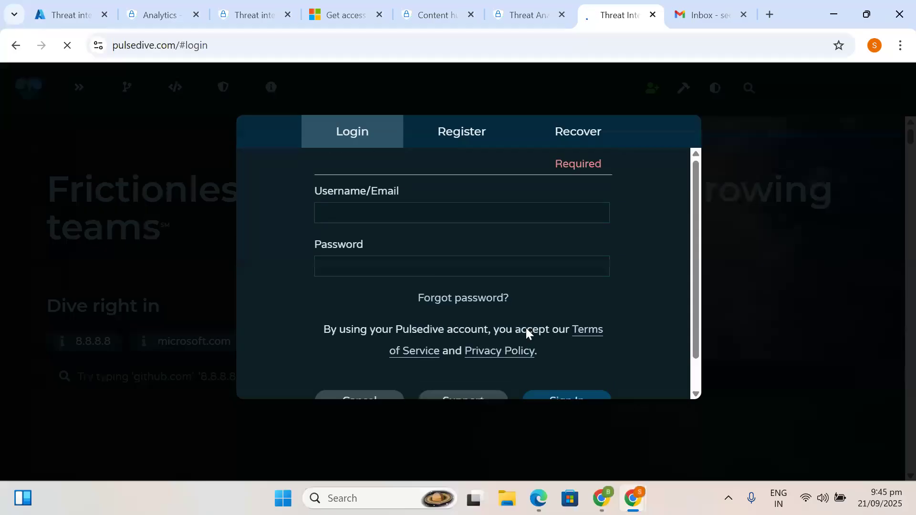
click(466, 144)
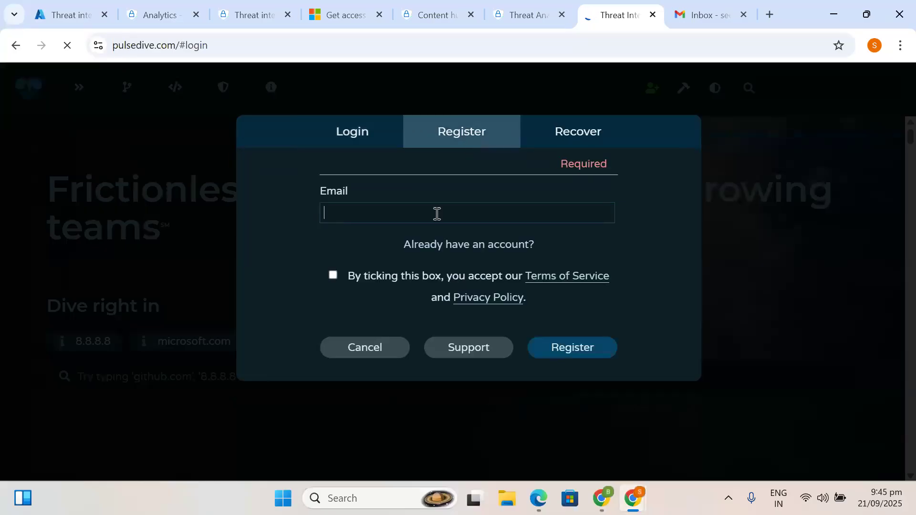
click(725, 8)
click(890, 86)
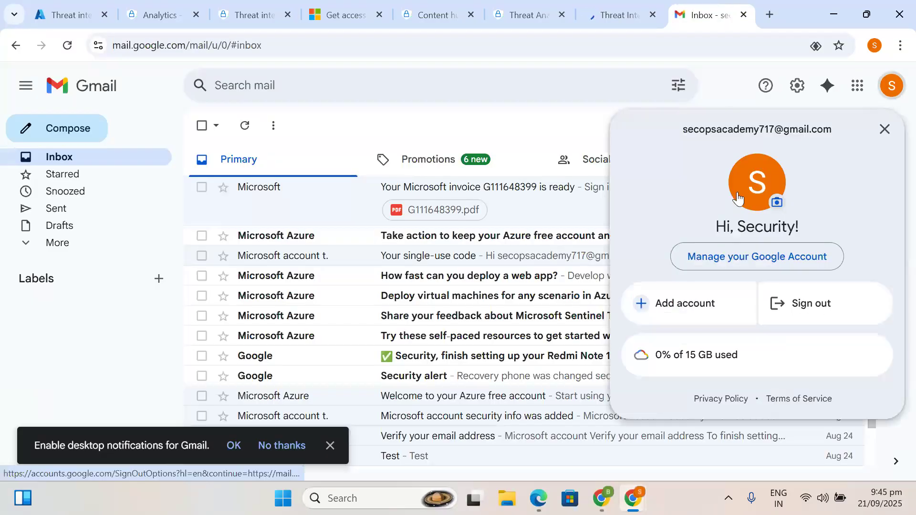
drag(830, 129, 677, 129)
key(ctrl+c)
key(Escape)
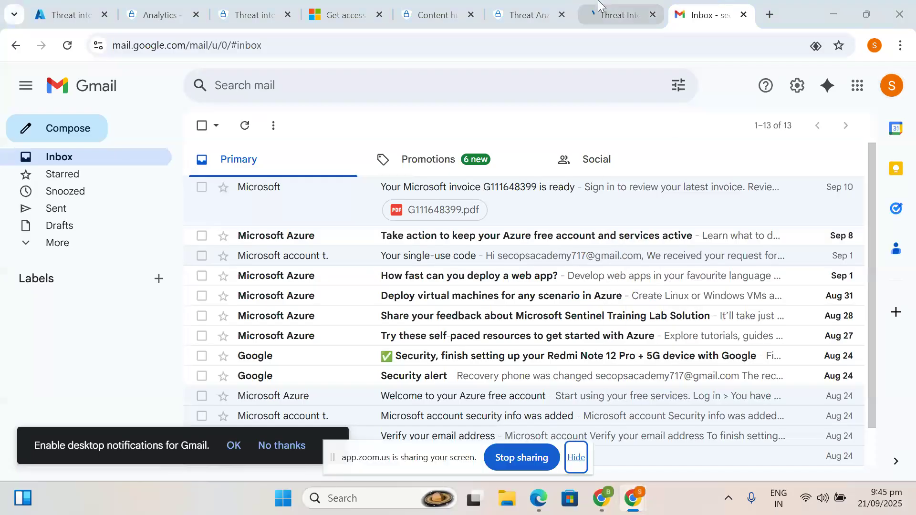
- Paste the e-mail into the registration form, accept the terms, and submit
click(620, 14)
click(353, 213)
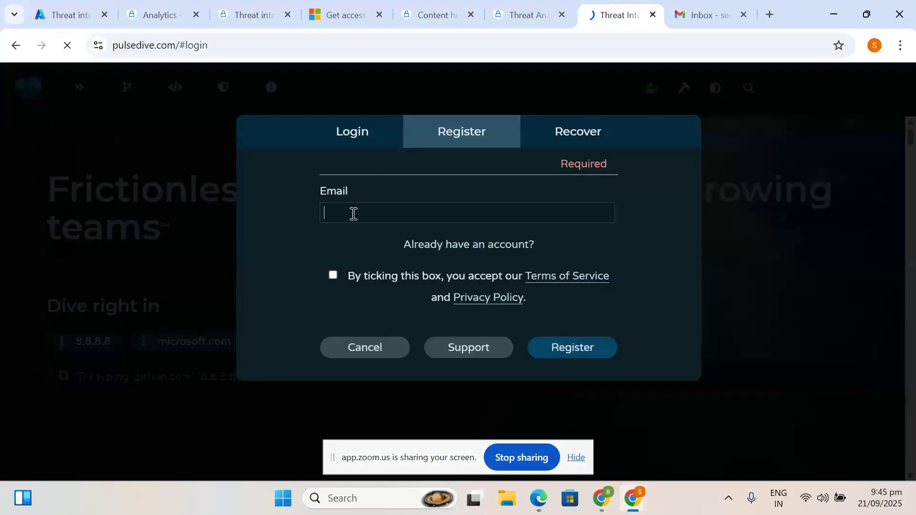
key(ctrl+v)
click(333, 275)
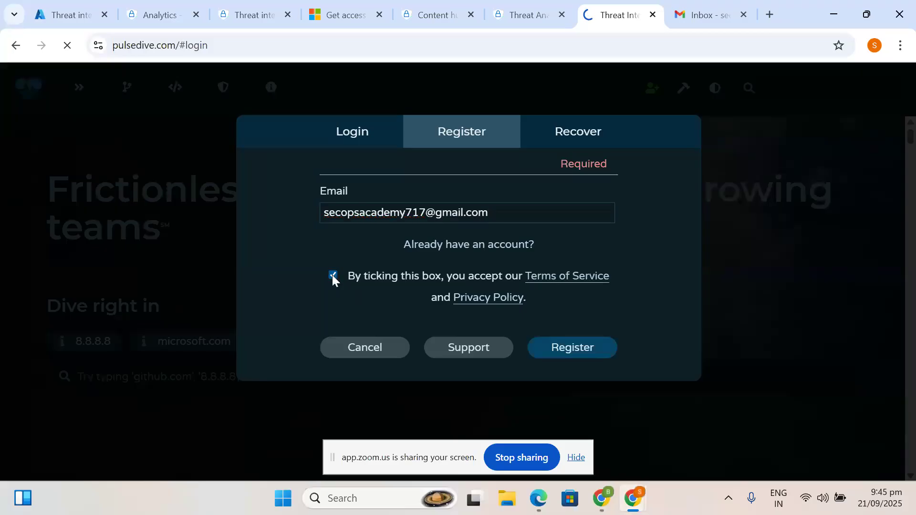
click(573, 354)
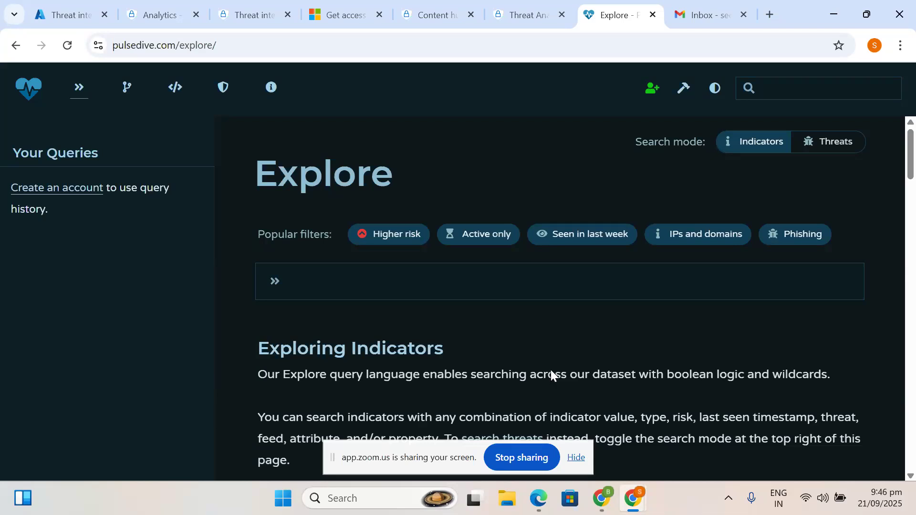
- Leave Pulsedive for the still-disconnected Threat intelligence - TAXII connector form in Azure
scroll(550, 370, down, 2)
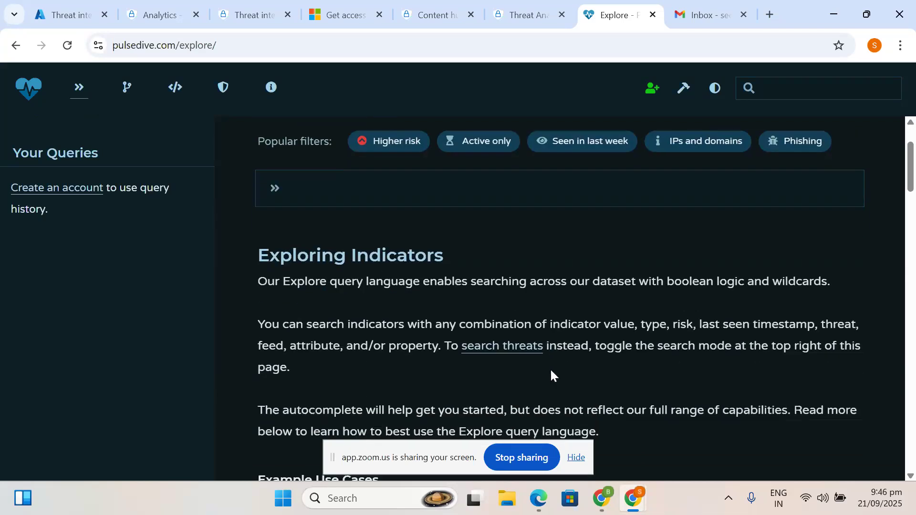
scroll(554, 388, down, 2)
scroll(554, 391, down, 10)
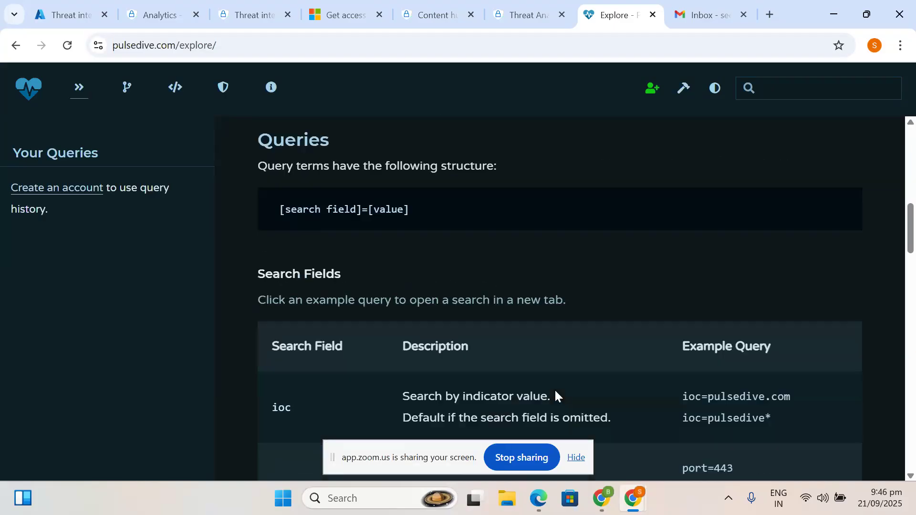
scroll(555, 392, down, 1)
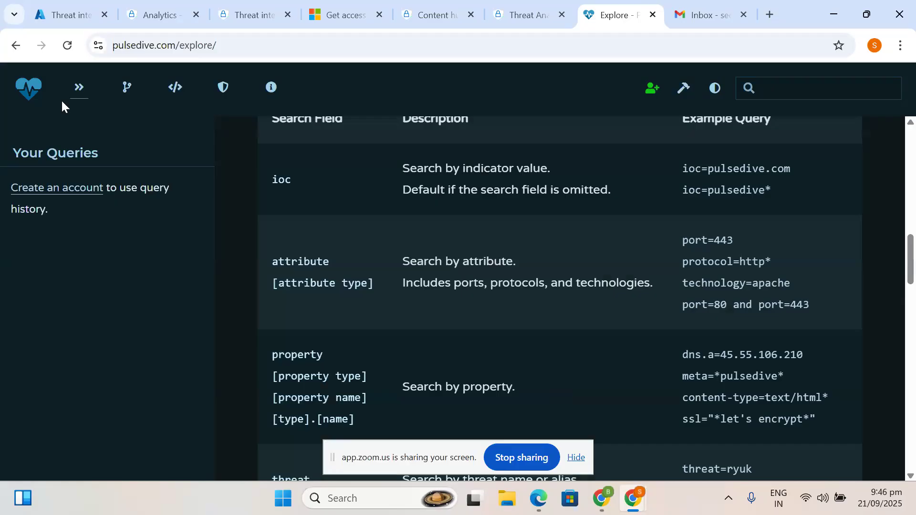
click(71, 11)
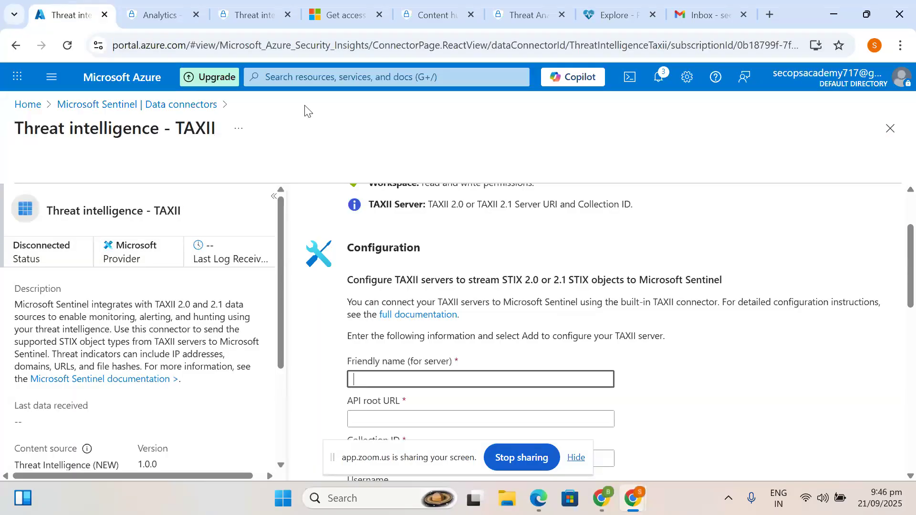
- Review the GitHub Signin Burst from Multiple Locations template details, then go back to Pulsedive Explore
click(180, 6)
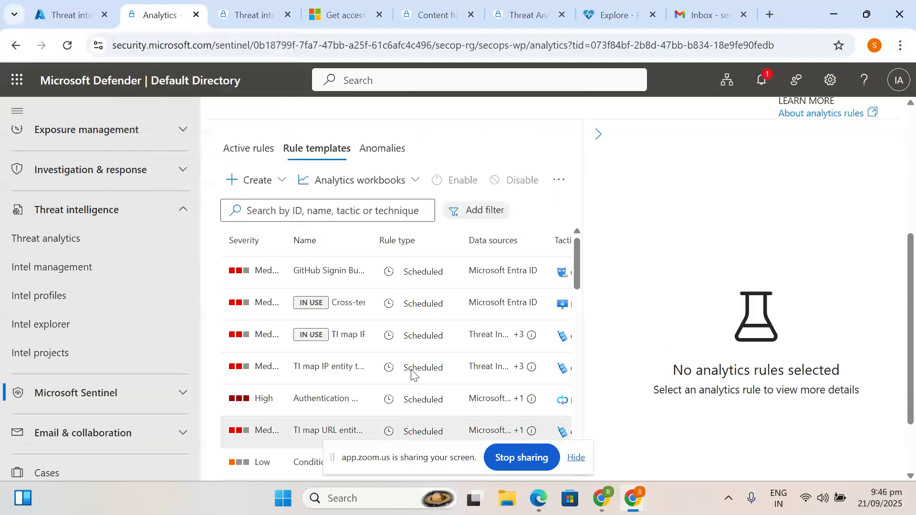
click(413, 284)
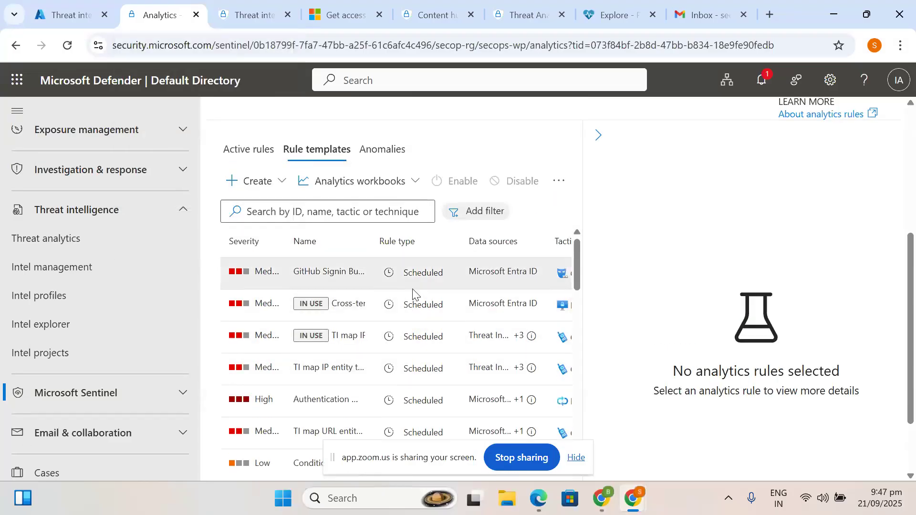
scroll(806, 443, down, 5)
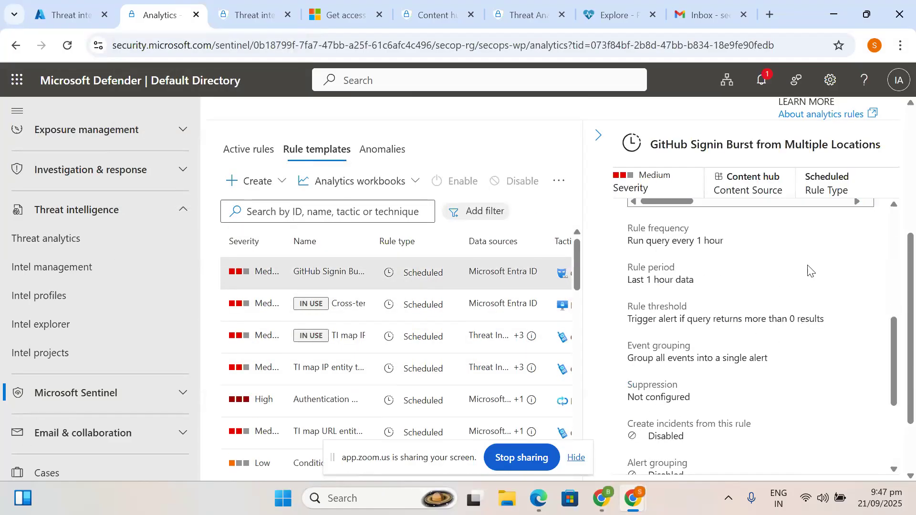
scroll(797, 281, down, 3)
scroll(687, 396, down, 2)
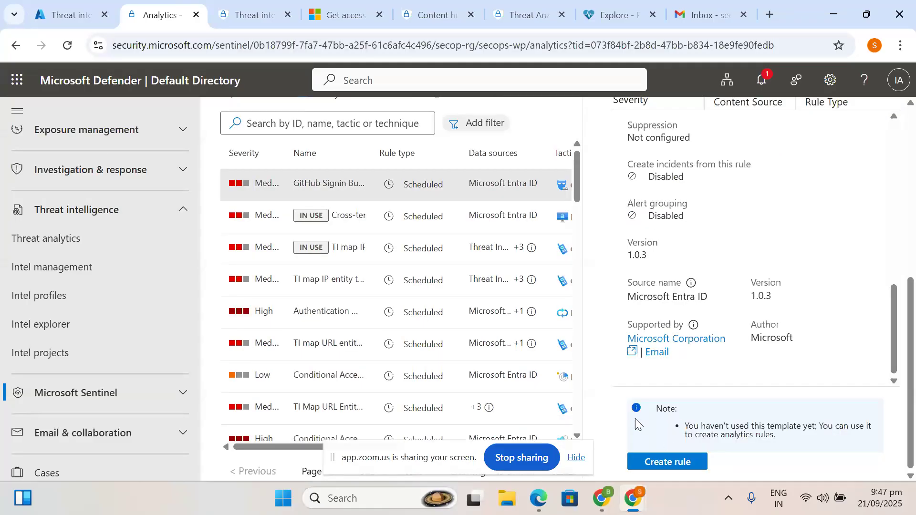
click(91, 6)
click(624, 5)
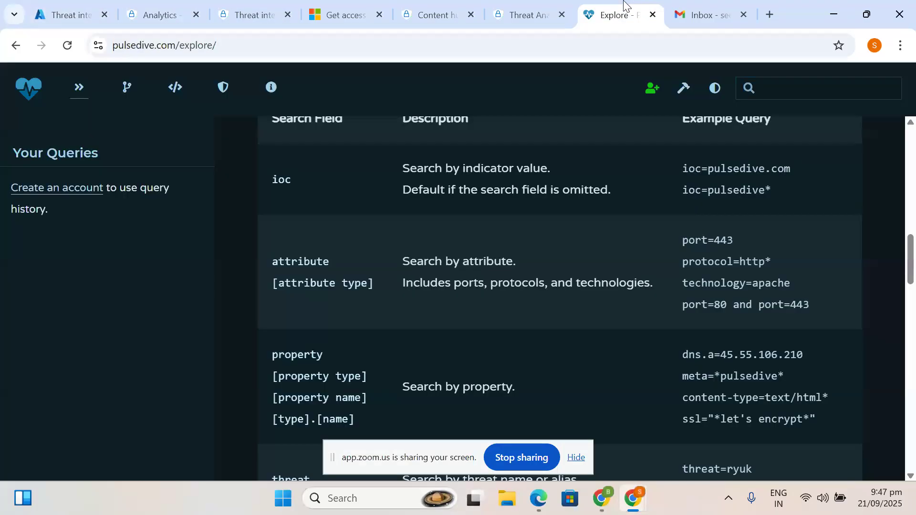
- Resubmit Pulsedive's Create an account form with the pasted account e-mail and accepted terms
scroll(518, 238, up, 10)
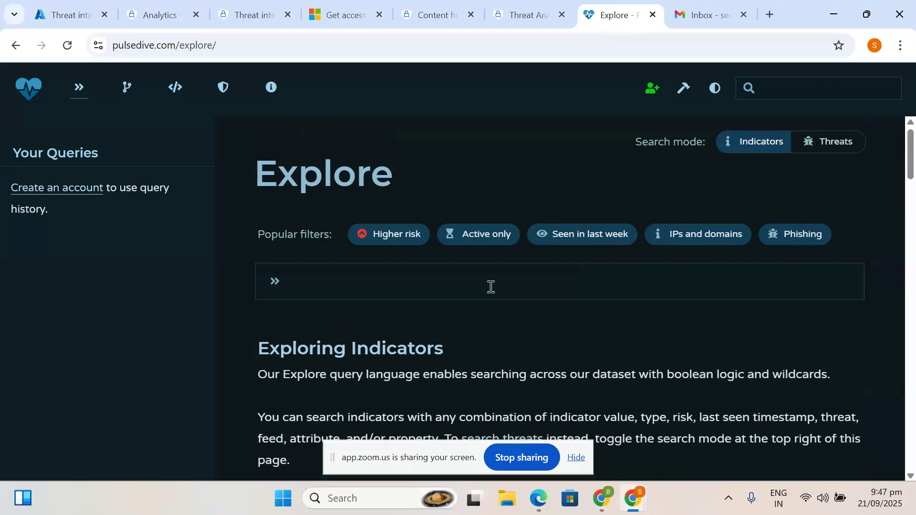
scroll(491, 287, down, 3)
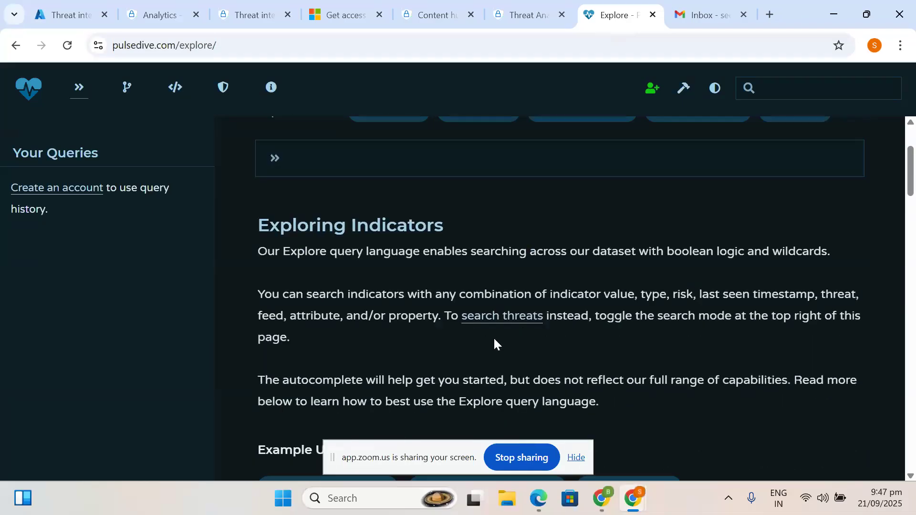
click(65, 188)
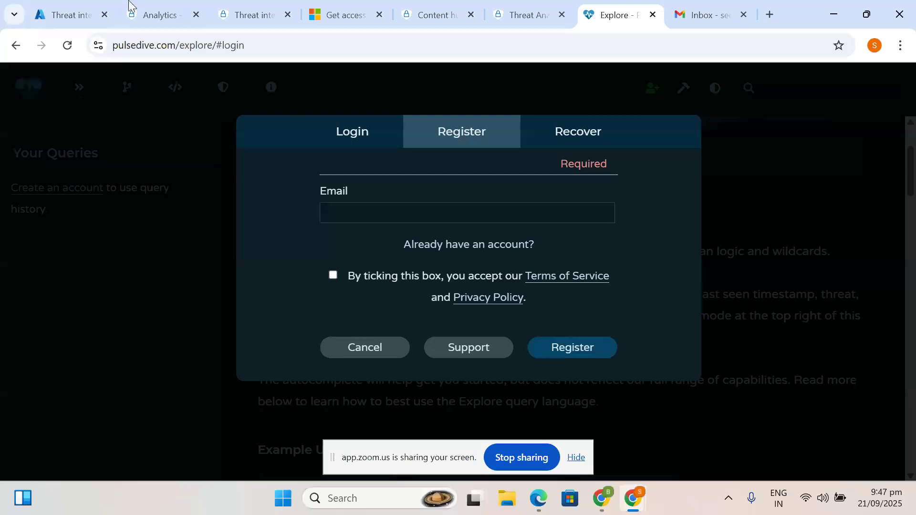
click(702, 14)
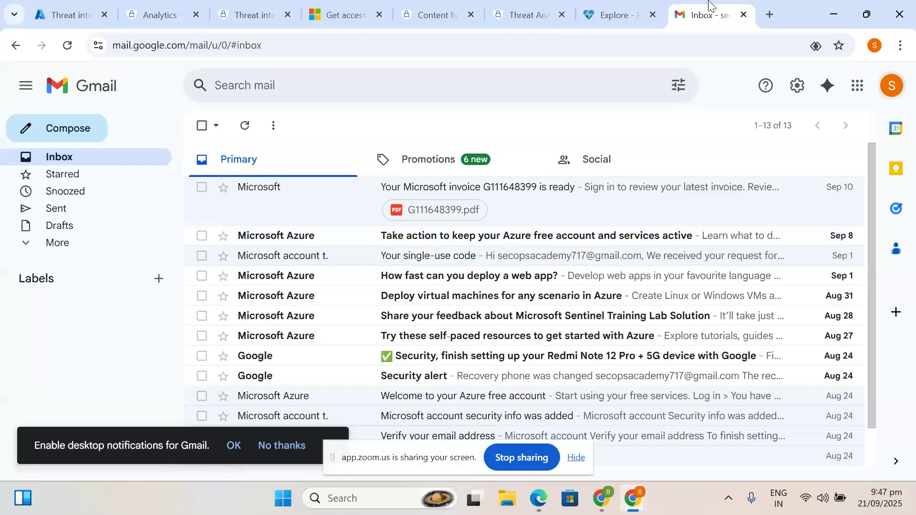
click(70, 47)
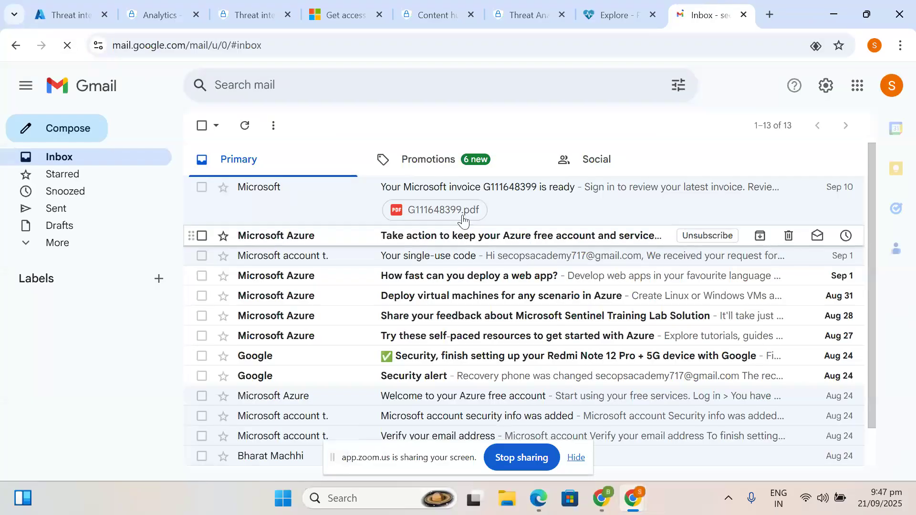
click(606, 14)
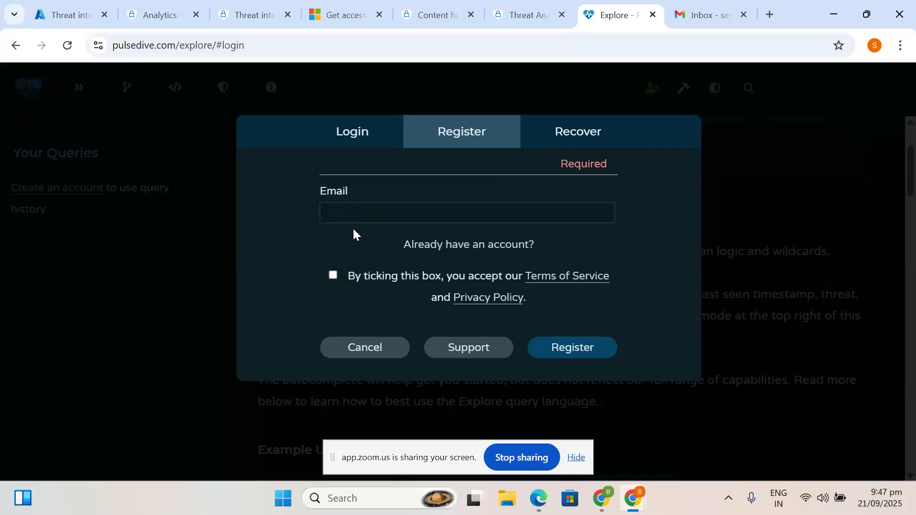
key(ctrl+v)
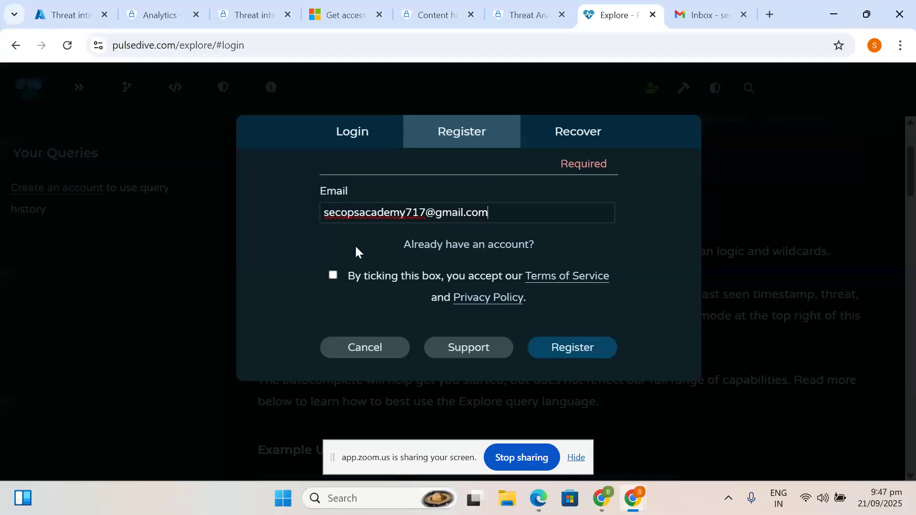
click(333, 276)
click(570, 352)
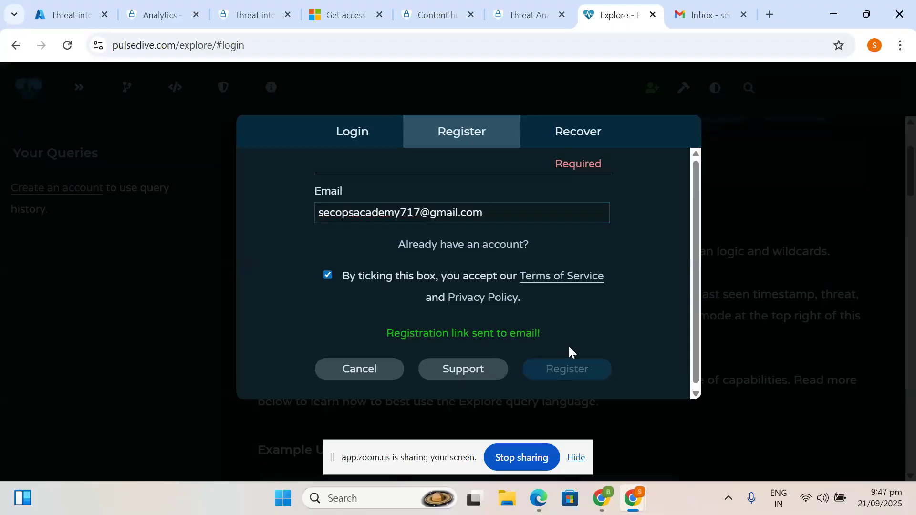
- Open the '[Pulsedive] Registration Link' e-mail in Gmail and follow its registration URL
scroll(499, 345, down, 1)
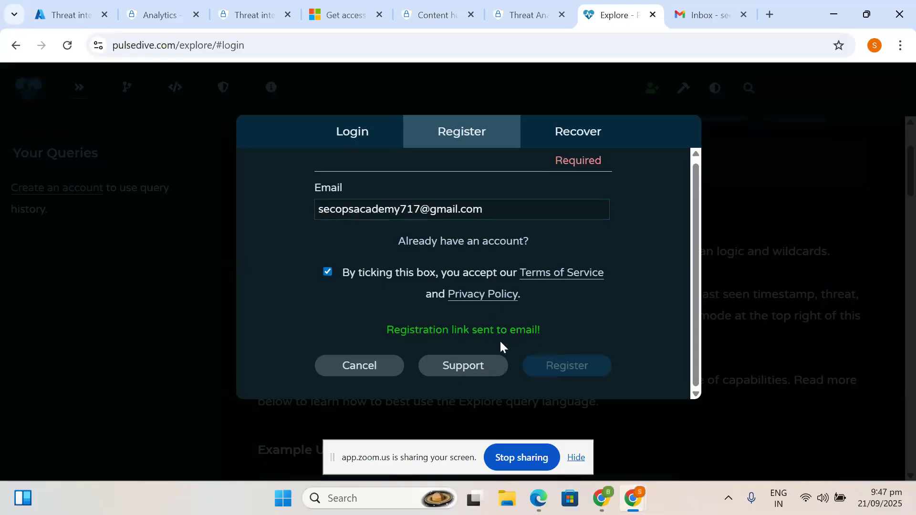
click(715, 6)
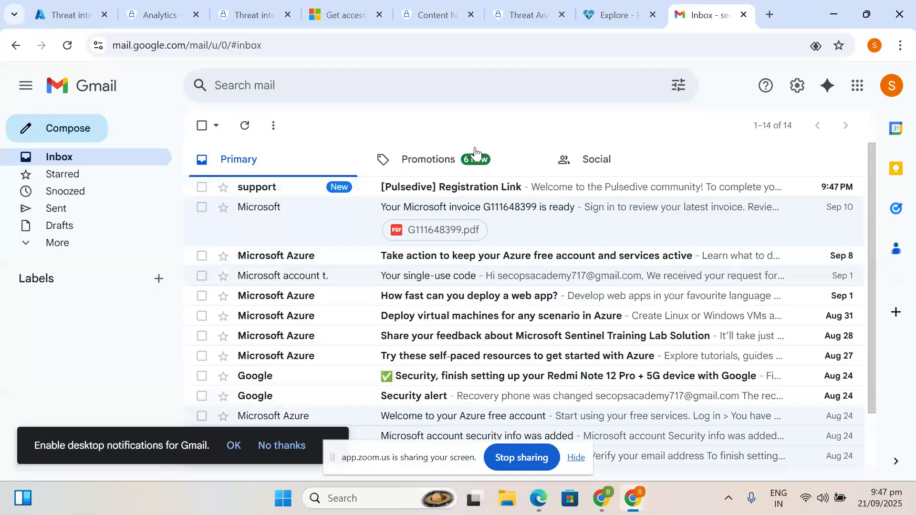
click(461, 186)
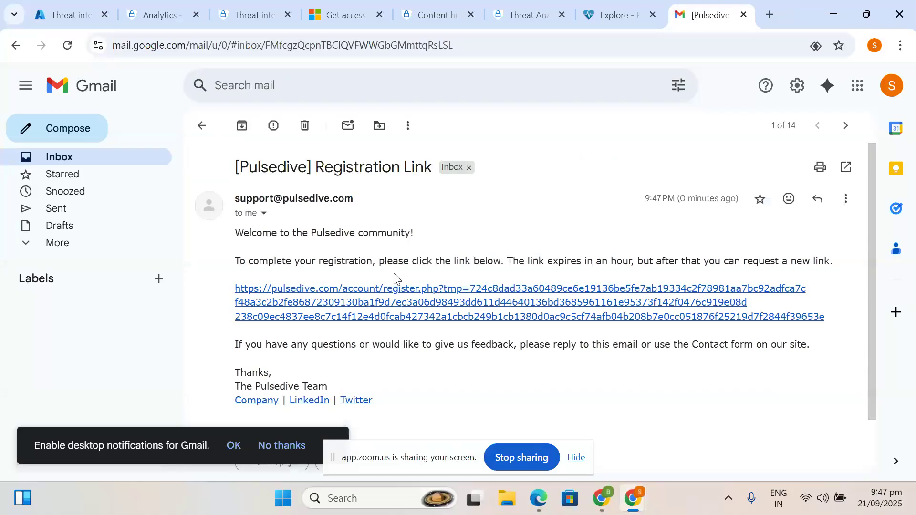
scroll(396, 284, down, 1)
click(407, 264)
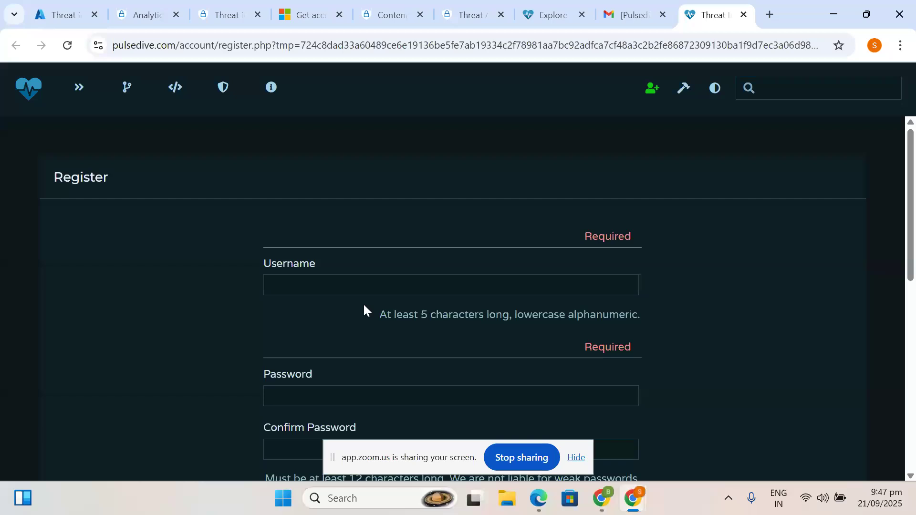
- Enter username 'secops-academy', then type a password and confirm it
click(298, 283)
text(secops-acad)
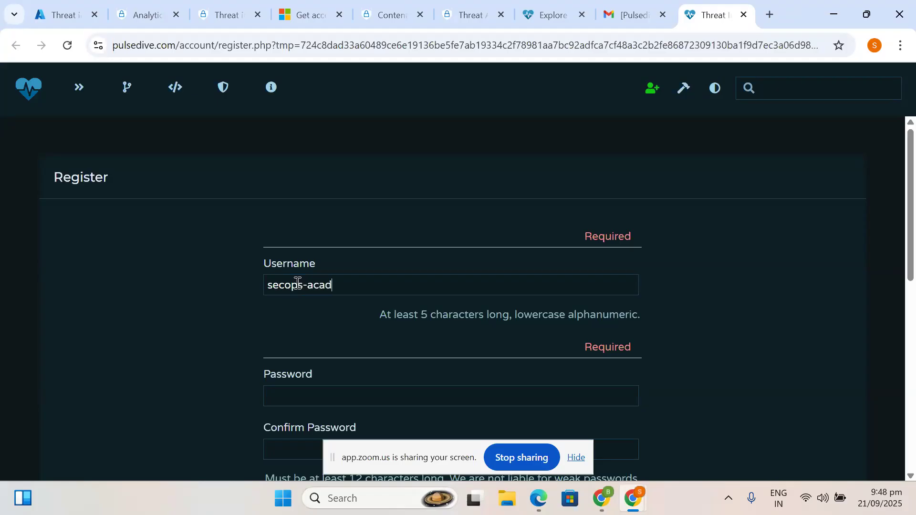
text(emy)
scroll(313, 370, down, 1)
click(293, 372)
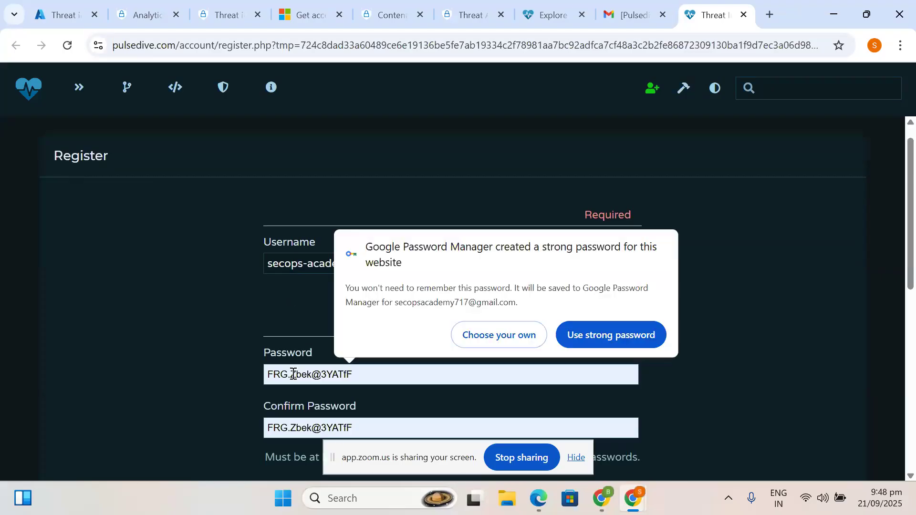
click(467, 333)
text(••••••••••••)
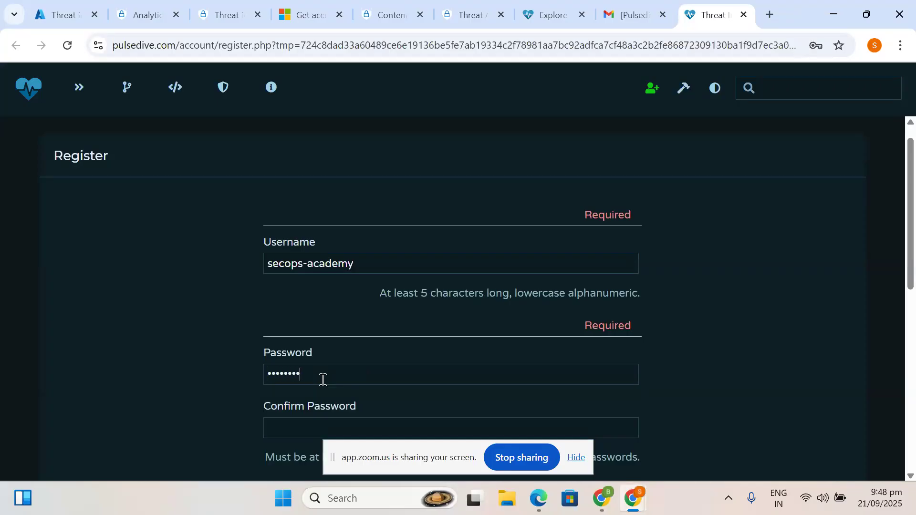
text(••)
scroll(323, 379, down, 2)
text(••••••••••••••)
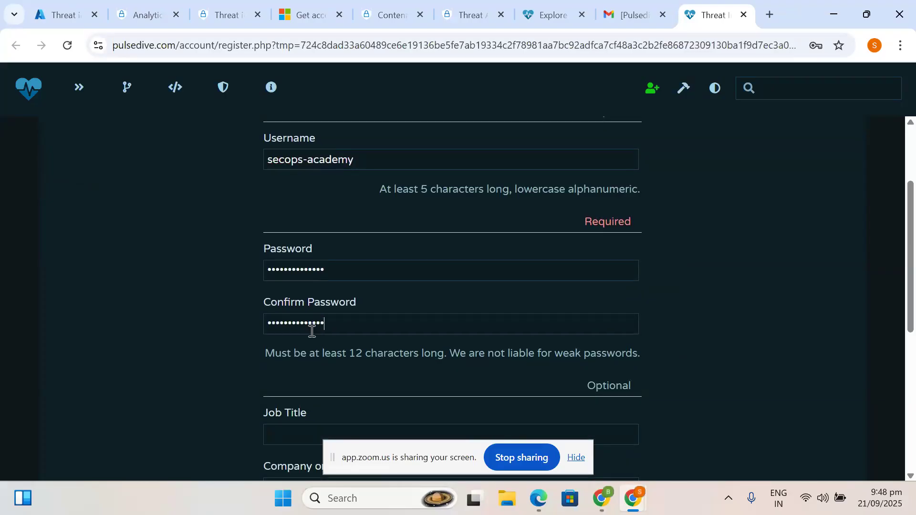
scroll(334, 319, down, 1)
scroll(329, 401, down, 1)
- Enter job title 'Project Manager' and company 'SecOps Academy', and accept the terms
click(302, 368)
text(Prog)
key(BackSpace)
text(ject Mana)
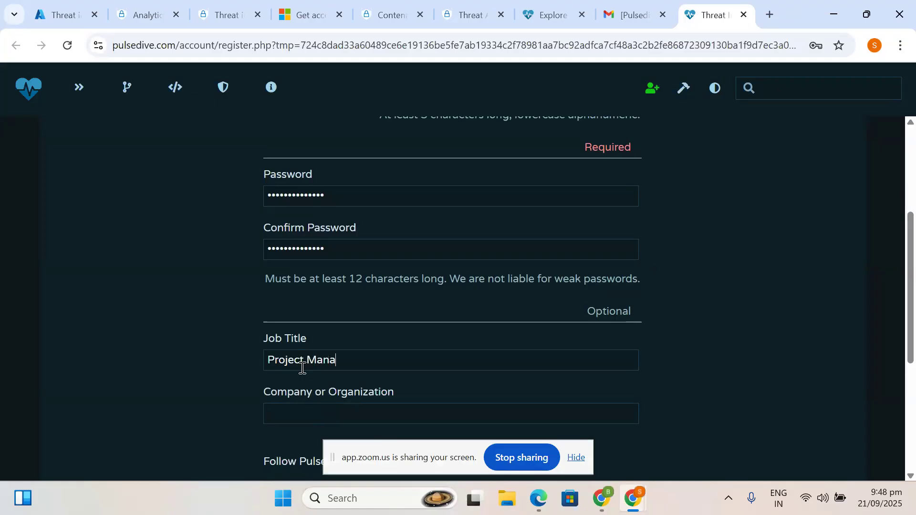
key(BackSpace)
text(ager)
scroll(298, 355, down, 2)
click(316, 306)
text(sc)
key(BackSpace)
key(BackSpace)
text(Sec)
key(BackSpace)
key(BackSpace)
text(ecOps Acam)
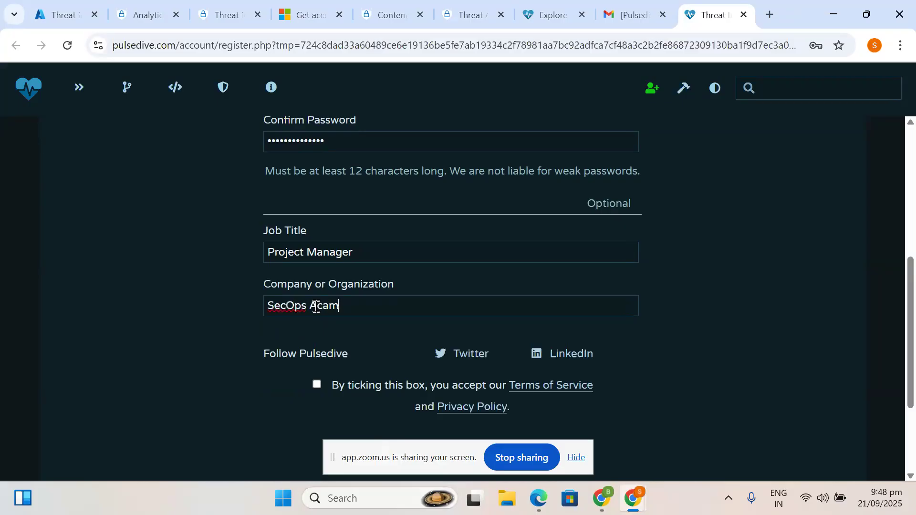
key(BackSpace)
text(demy)
scroll(316, 306, down, 1)
click(314, 353)
- Submit the form, then append '01' to the rejected username and resubmit
click(515, 426)
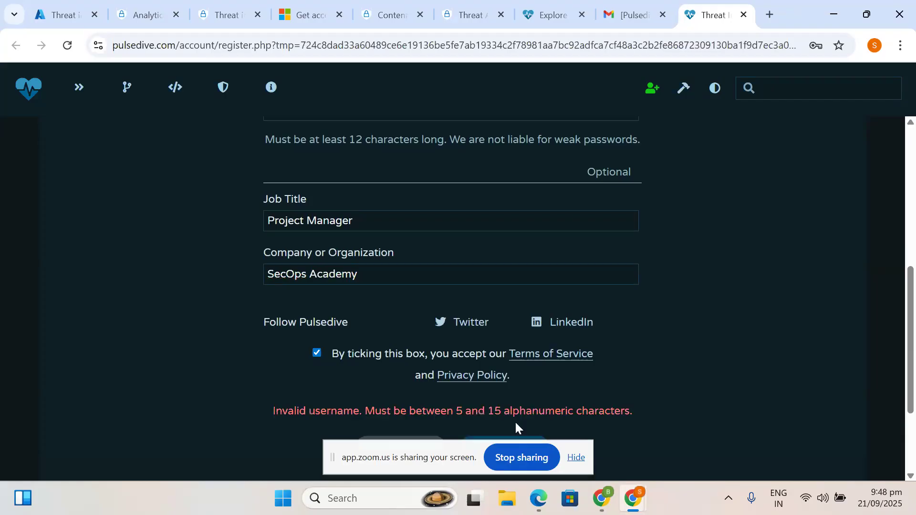
scroll(556, 374, down, 1)
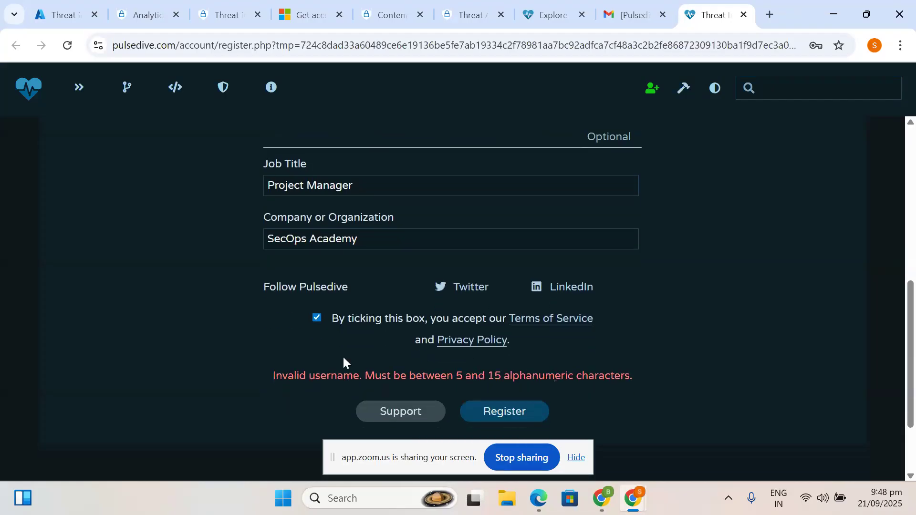
drag(294, 376, 383, 363)
click(439, 368)
scroll(439, 367, up, 1)
scroll(438, 366, down, 1)
scroll(437, 367, up, 6)
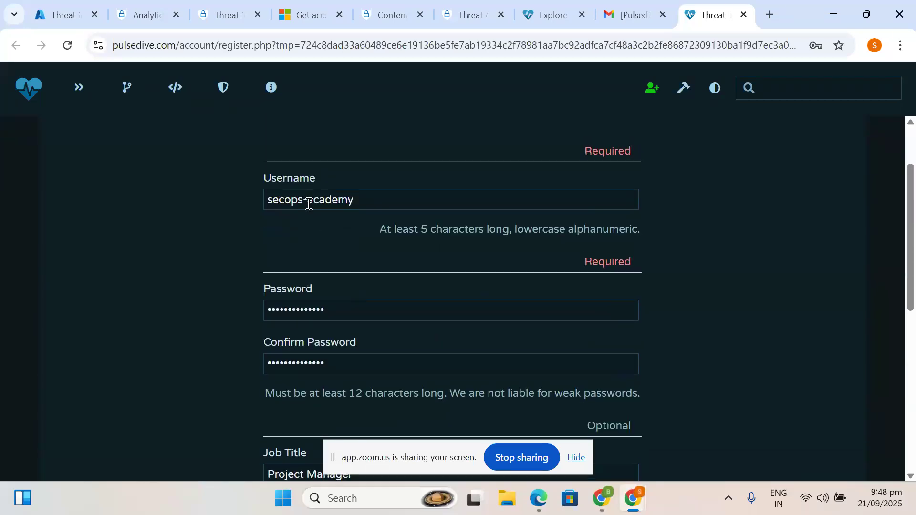
click(377, 202)
text(01)
scroll(376, 203, down, 8)
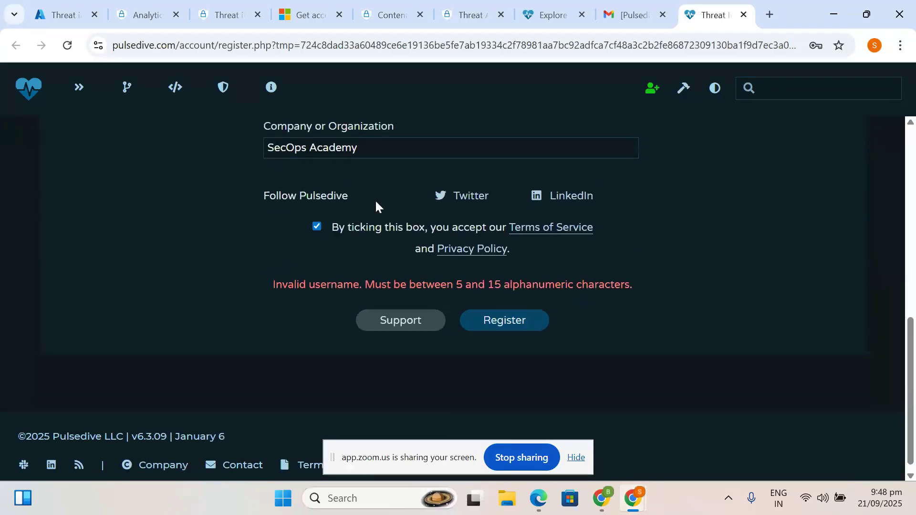
scroll(375, 200, up, 1)
click(486, 337)
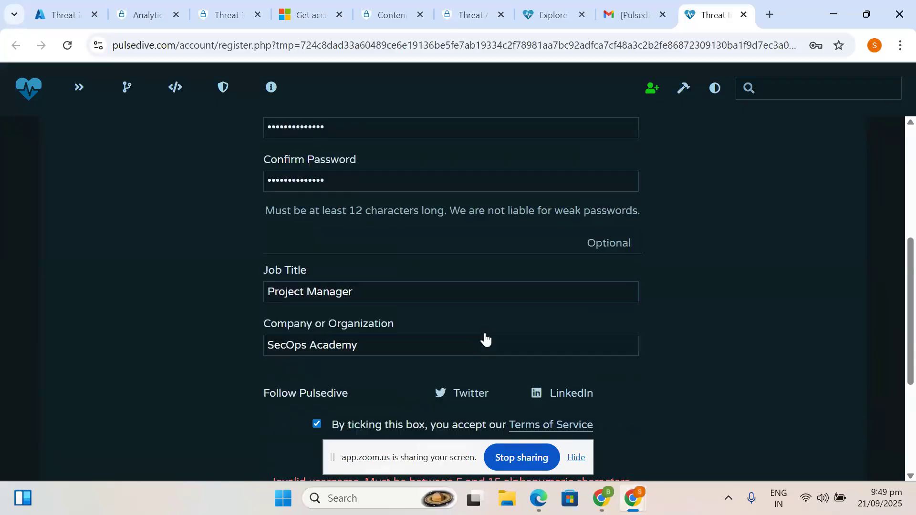
- Remove the hyphen from the username and submit the registration again
scroll(485, 333, up, 2)
scroll(485, 333, down, 1)
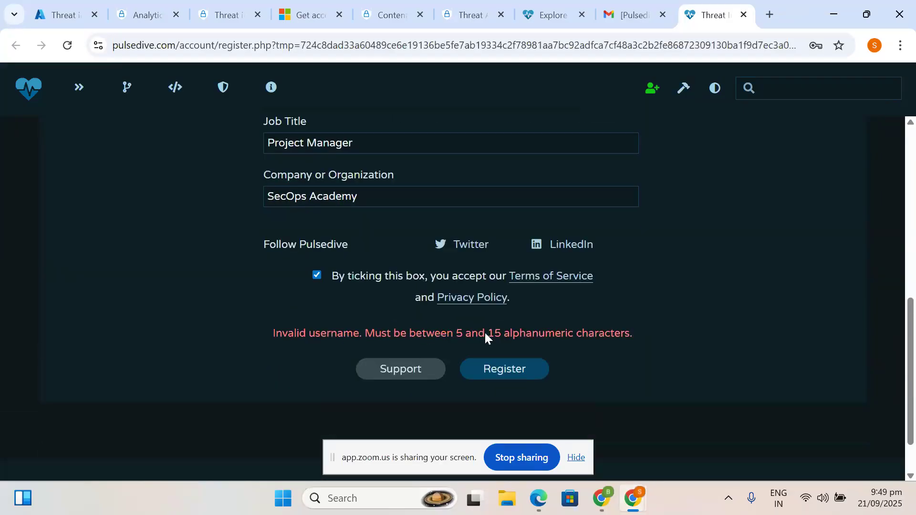
scroll(485, 333, up, 8)
click(311, 286)
key(BackSpace)
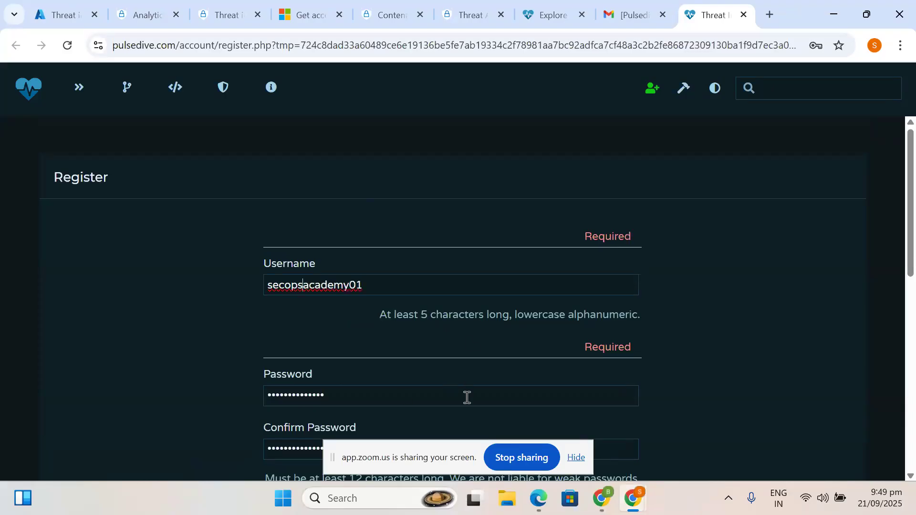
scroll(467, 397, down, 10)
click(500, 318)
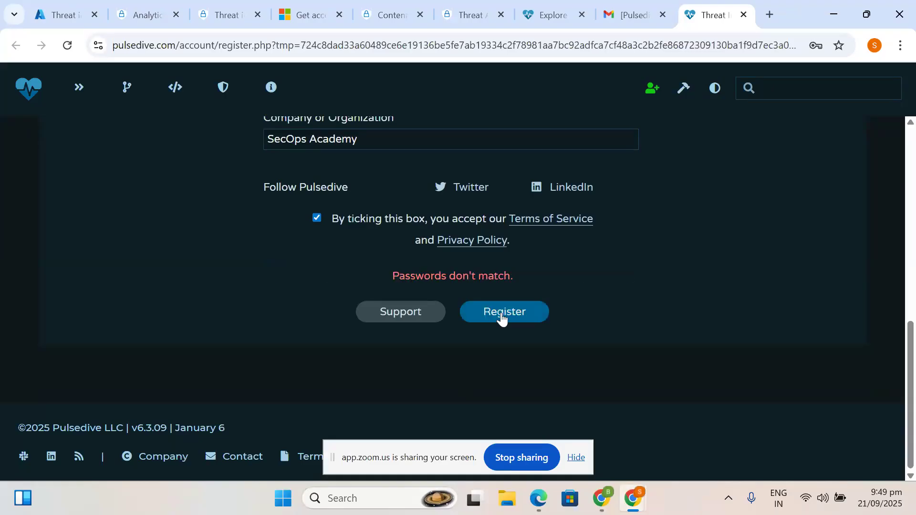
- Clear the password, retype the confirmation password, and resubmit the registration
scroll(481, 273, up, 5)
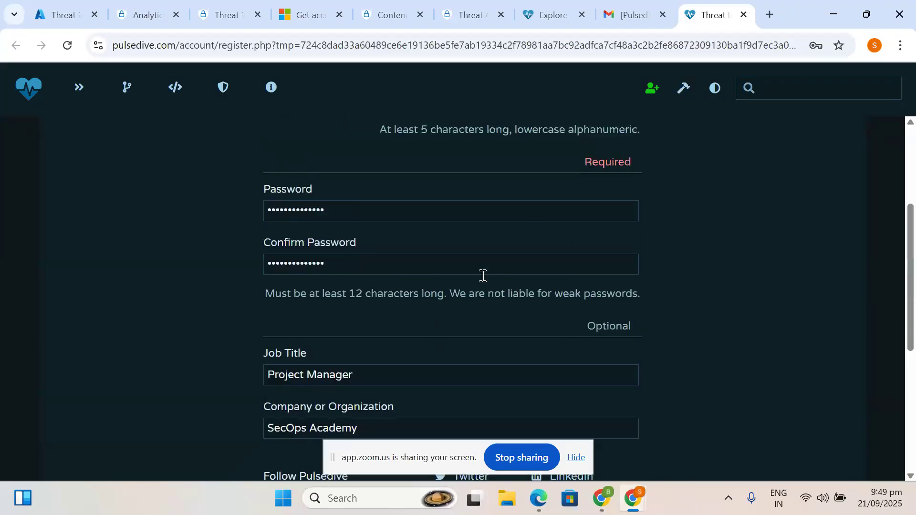
key(ctrl+a)
key(BackSpace)
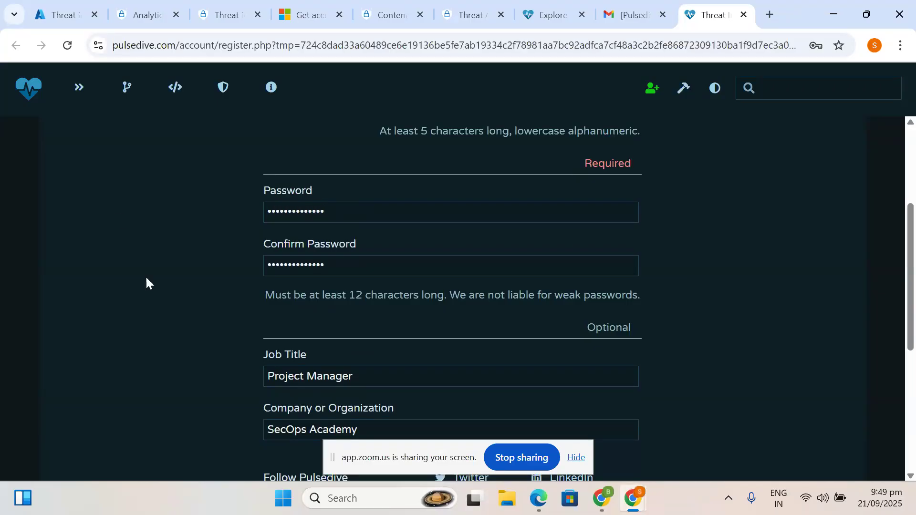
drag(346, 268, 168, 252)
key(BackSpace)
text(•••••••••••••)
scroll(169, 252, down, 6)
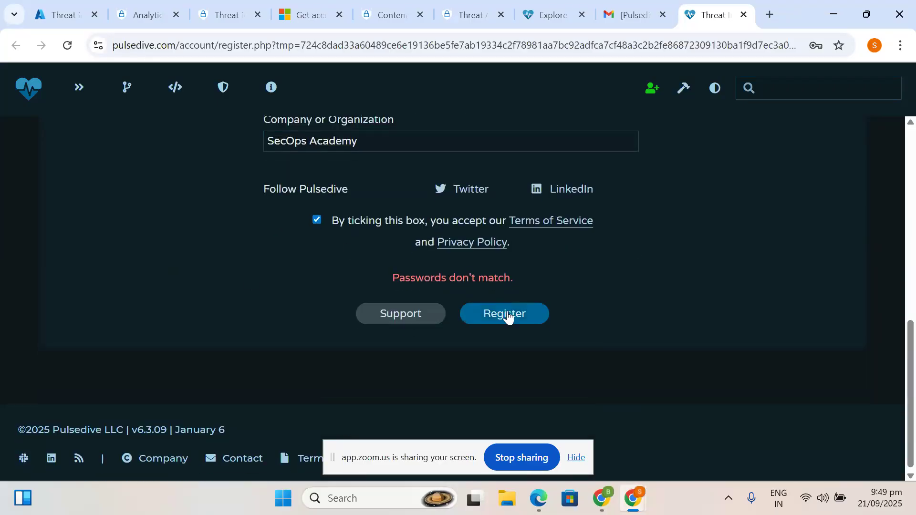
click(508, 318)
- Complete registration, save the login in Chrome, and sign in to the new Pulsedive account
click(508, 317)
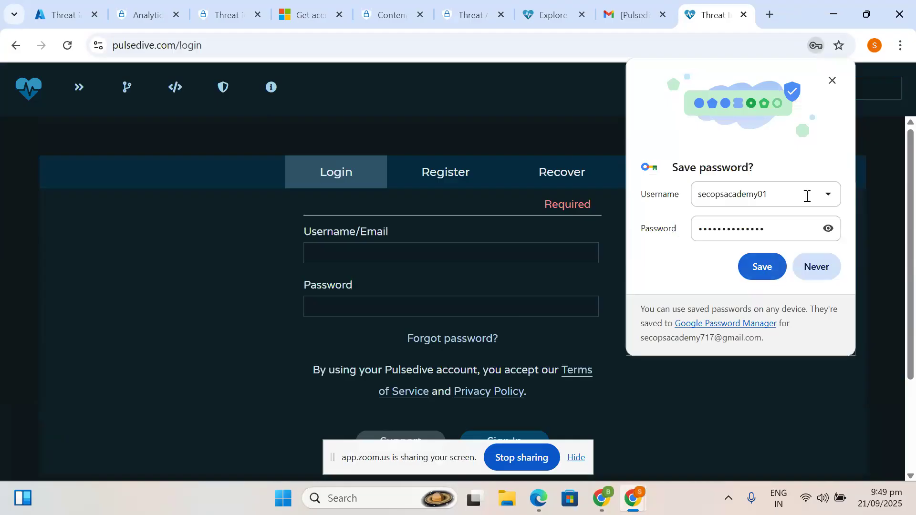
click(759, 263)
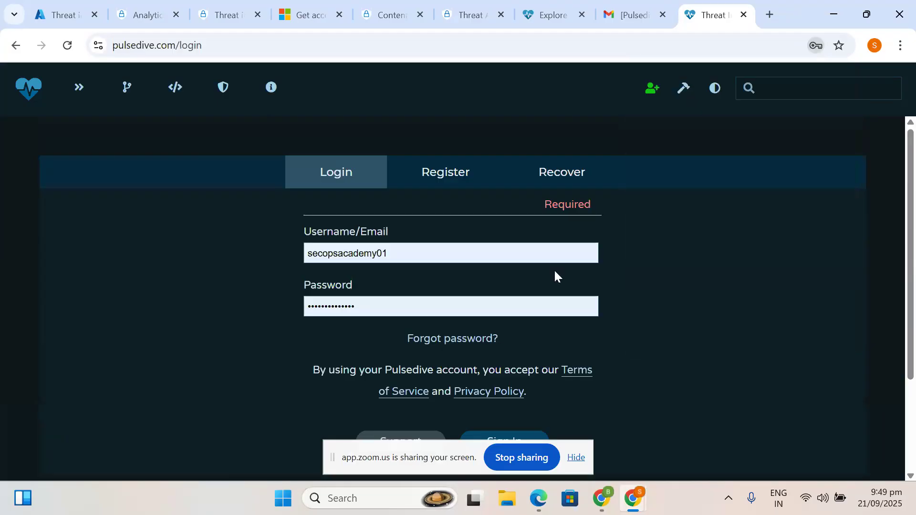
scroll(525, 305, down, 1)
scroll(472, 349, down, 1)
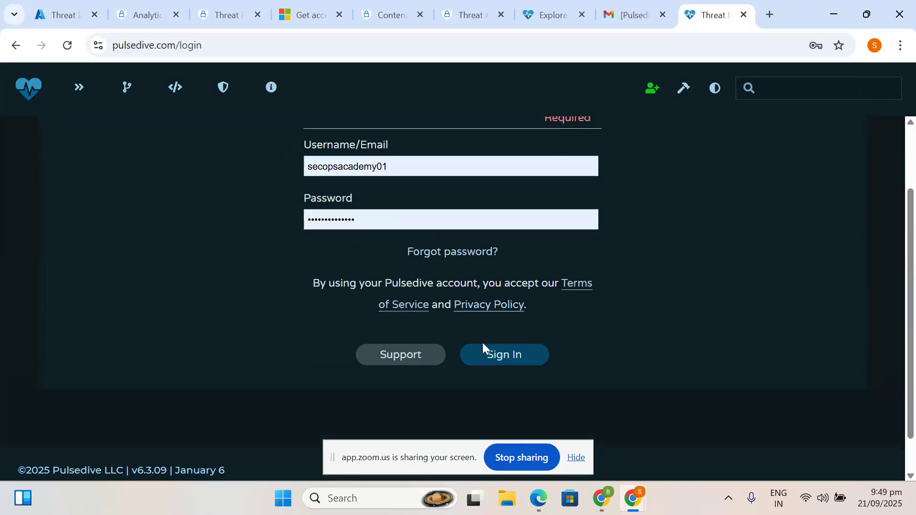
click(507, 359)
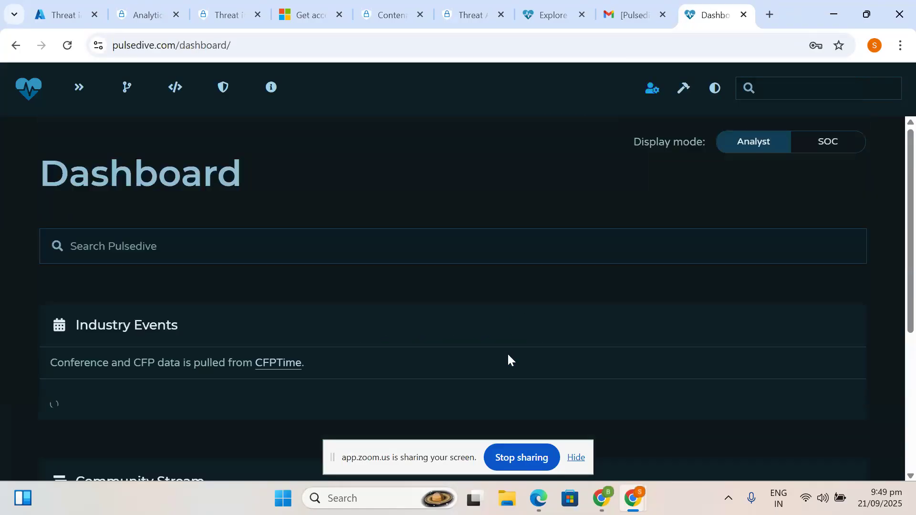
- Scroll through the Dashboard's Industry Events and Community Stream
scroll(356, 321, down, 4)
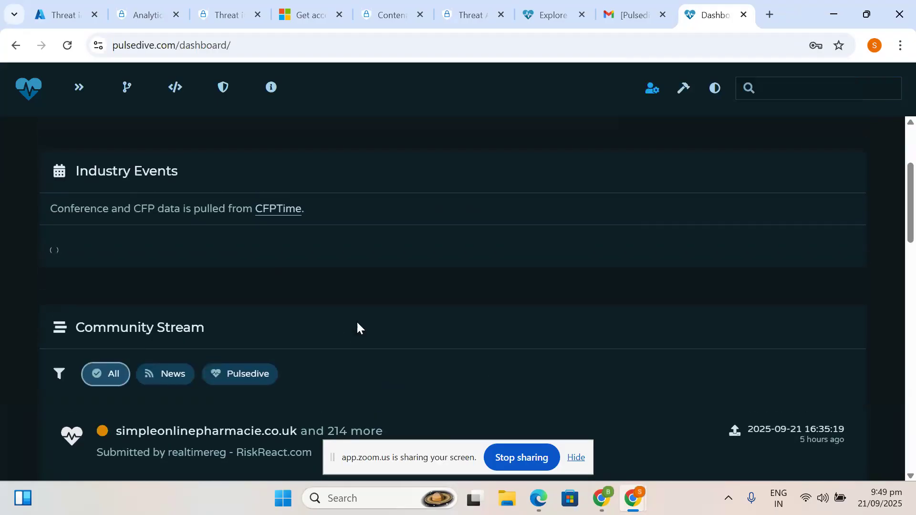
scroll(356, 327, down, 3)
scroll(357, 327, down, 3)
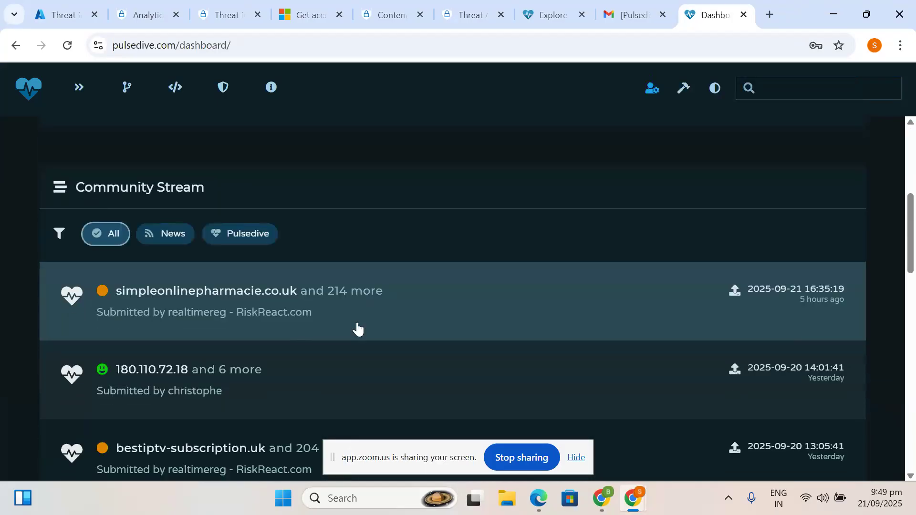
scroll(357, 328, down, 3)
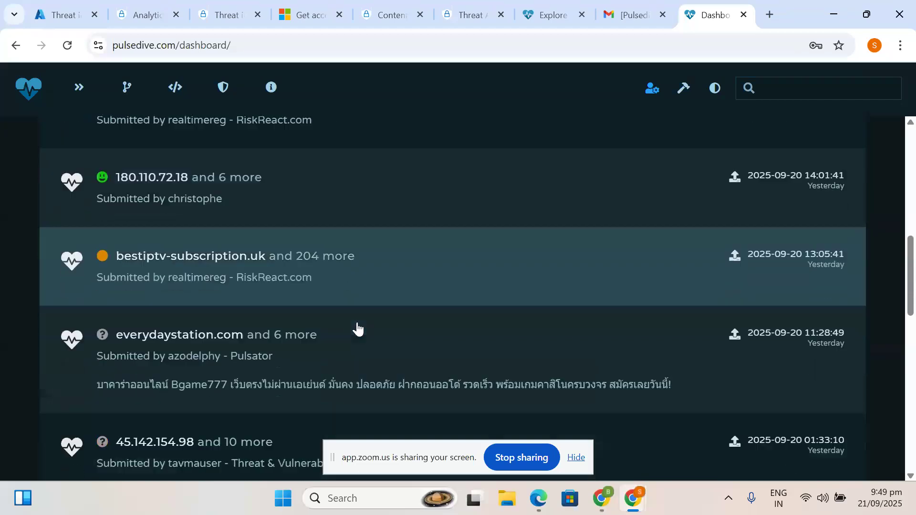
scroll(363, 313, up, 5)
scroll(363, 313, up, 10)
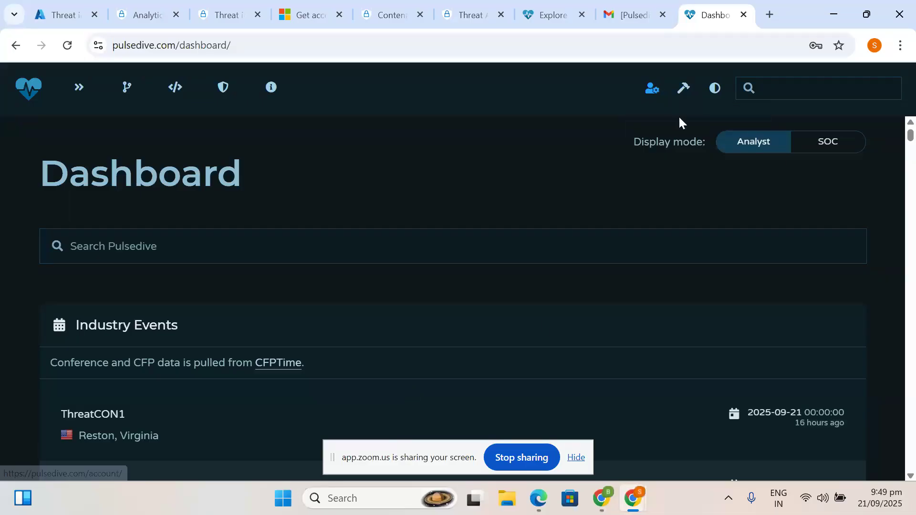
- Review the Pulsedive account page's API key, Free plan limits (500 requests/month) and data downloads
click(652, 88)
scroll(487, 241, down, 3)
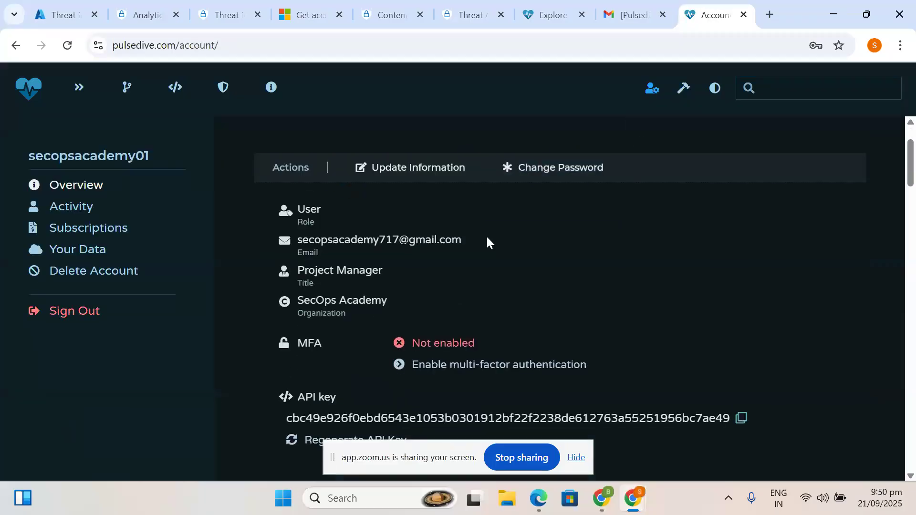
scroll(486, 241, down, 2)
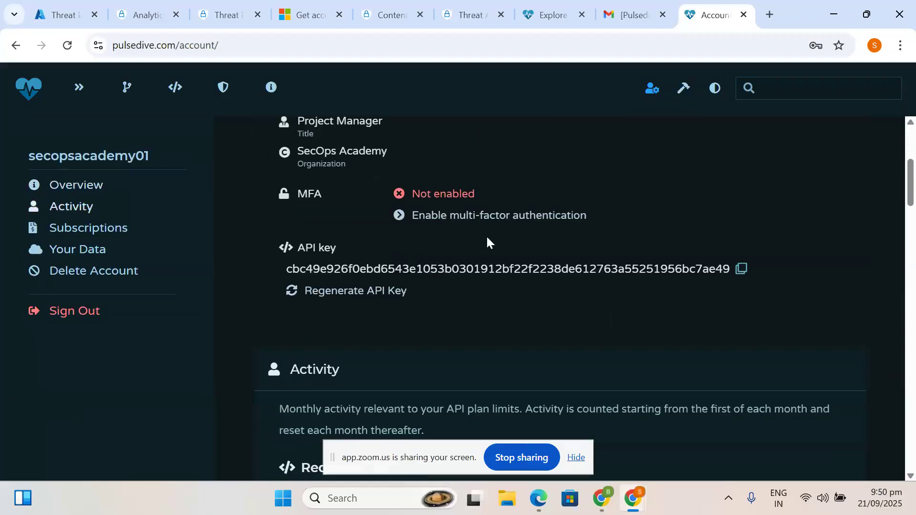
scroll(485, 235, down, 5)
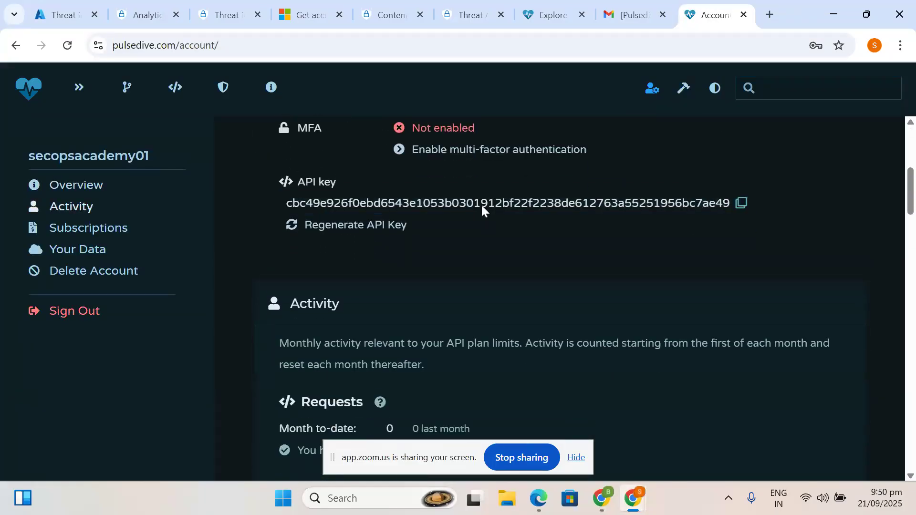
scroll(481, 205, down, 4)
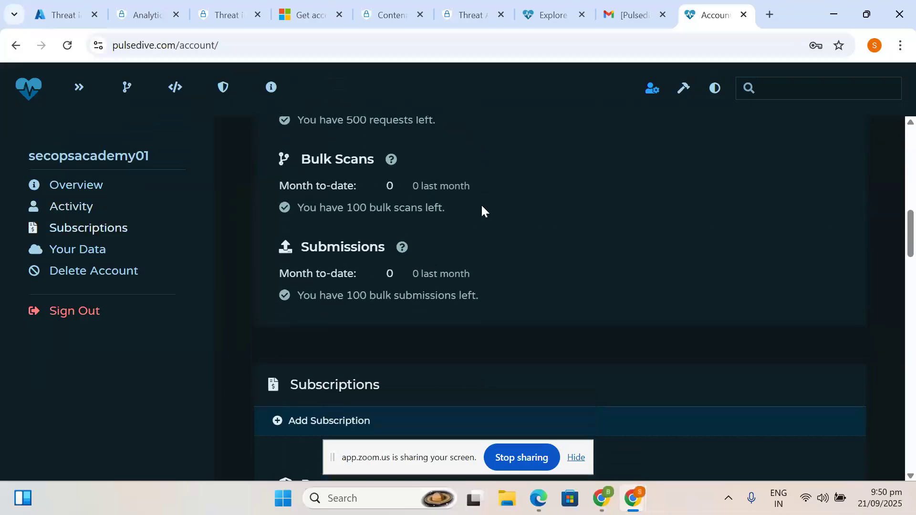
scroll(395, 329, down, 10)
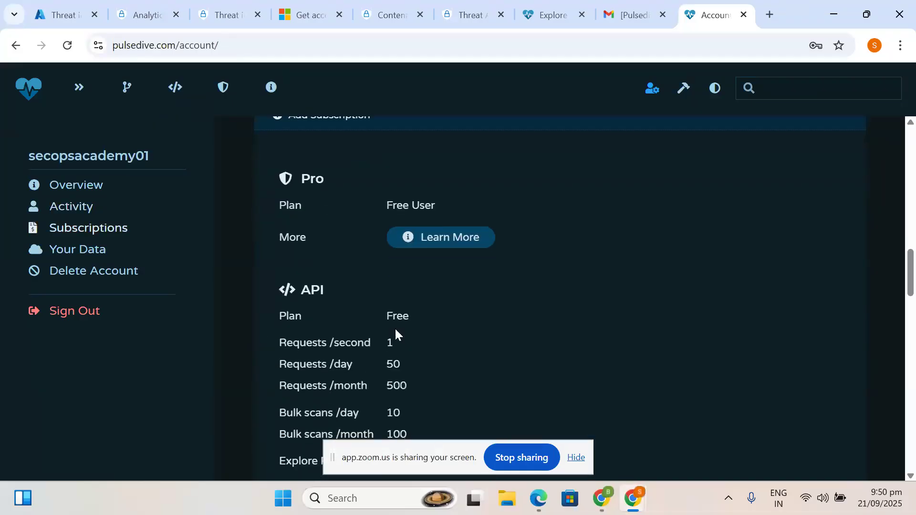
scroll(395, 328, down, 9)
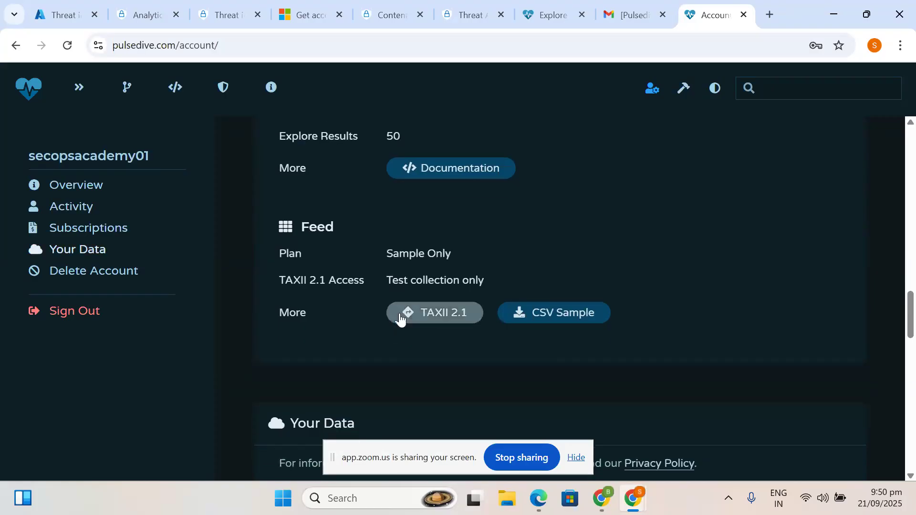
scroll(390, 285, down, 6)
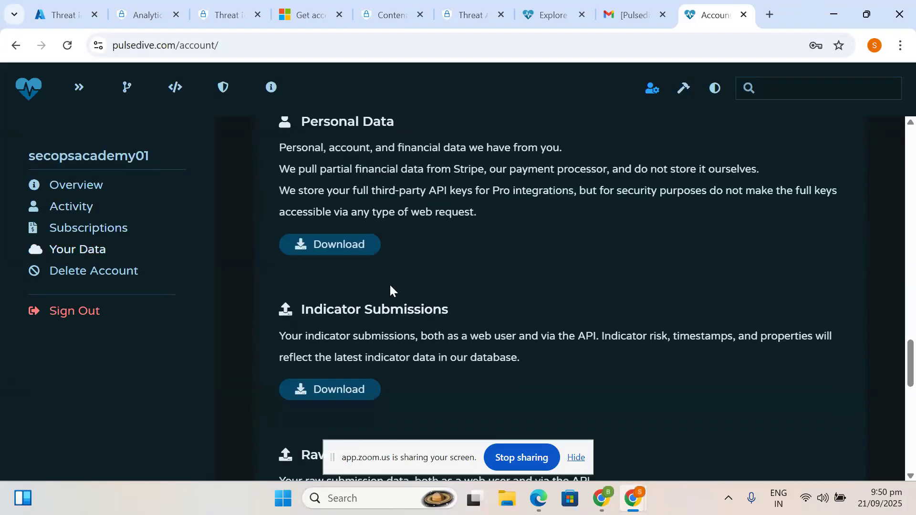
scroll(390, 285, down, 4)
scroll(391, 285, up, 20)
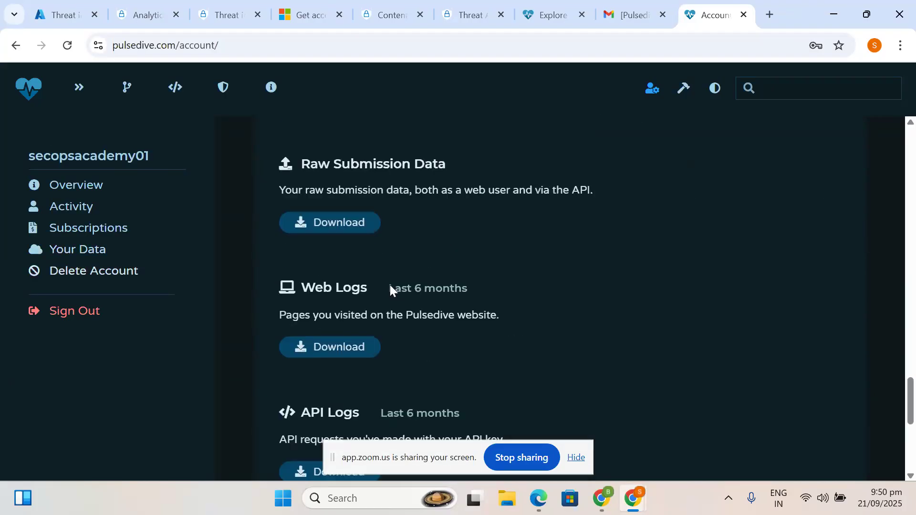
scroll(390, 285, up, 8)
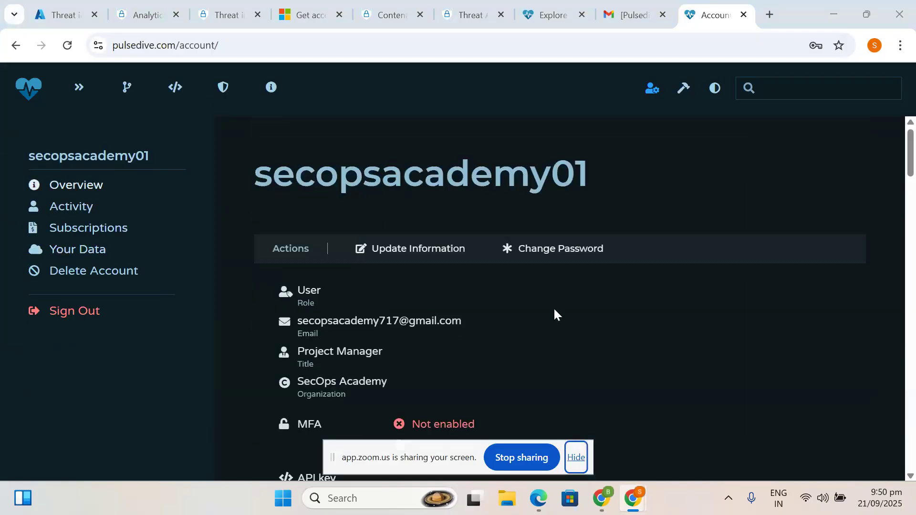
- Back in the Sentinel TAXII form, enter 'secops-TI' as the Friendly name (for server)
click(65, 4)
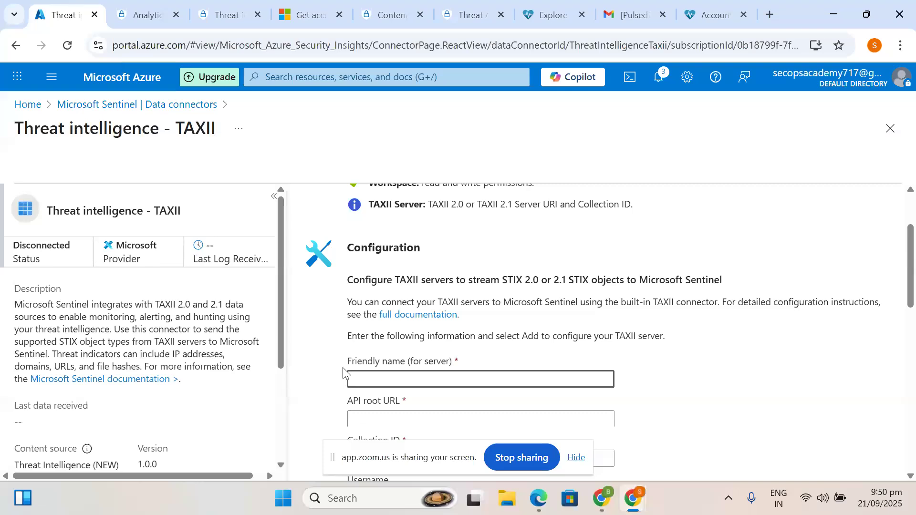
scroll(373, 376, down, 1)
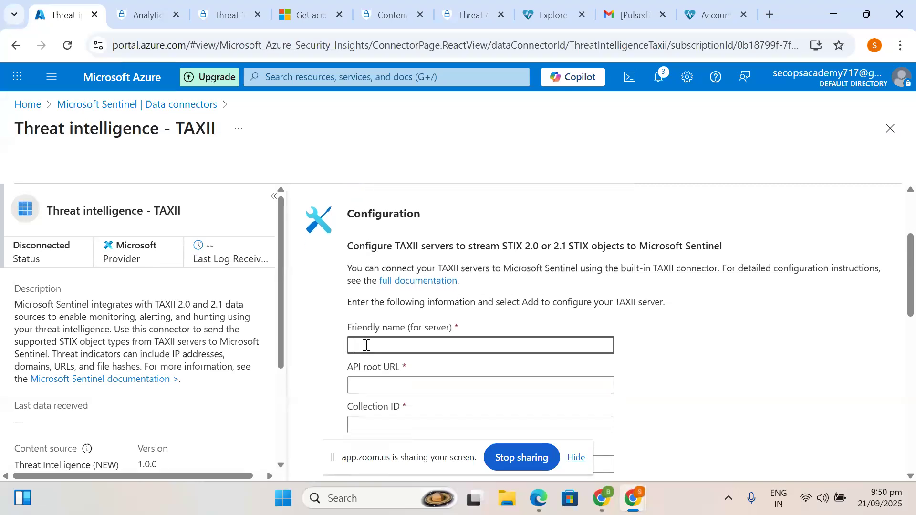
text(sent)
key(BackSpace)
key(BackSpace)
key(BackSpace)
text(secops)
key(BackSpace)
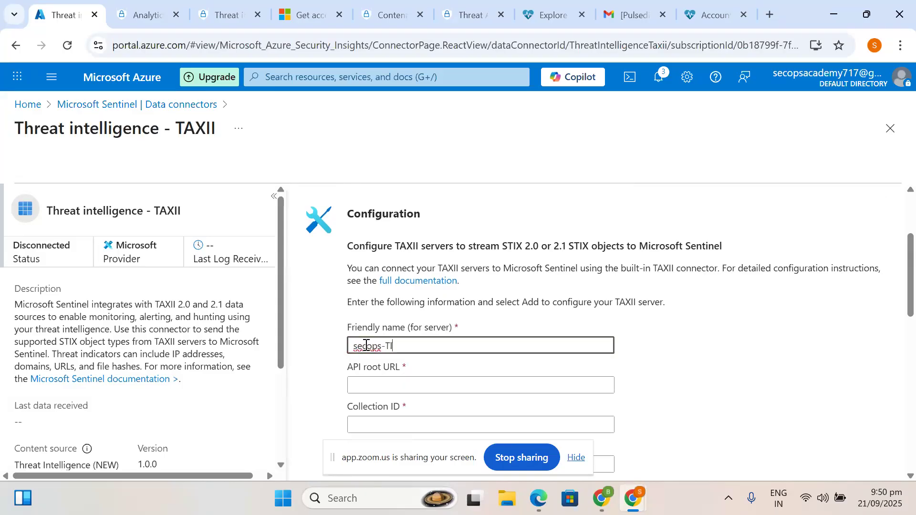
scroll(366, 346, down, 1)
click(365, 324)
click(401, 285)
drag(403, 285, 311, 292)
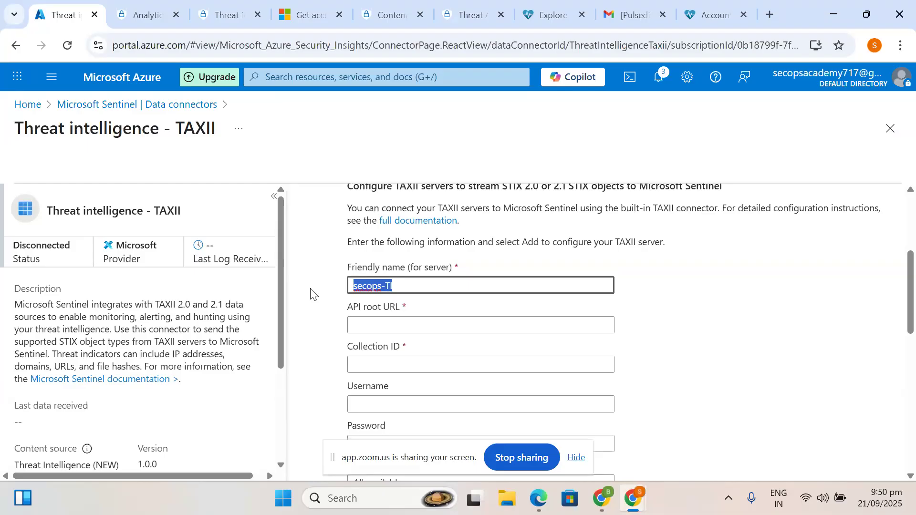
click(366, 314)
click(366, 320)
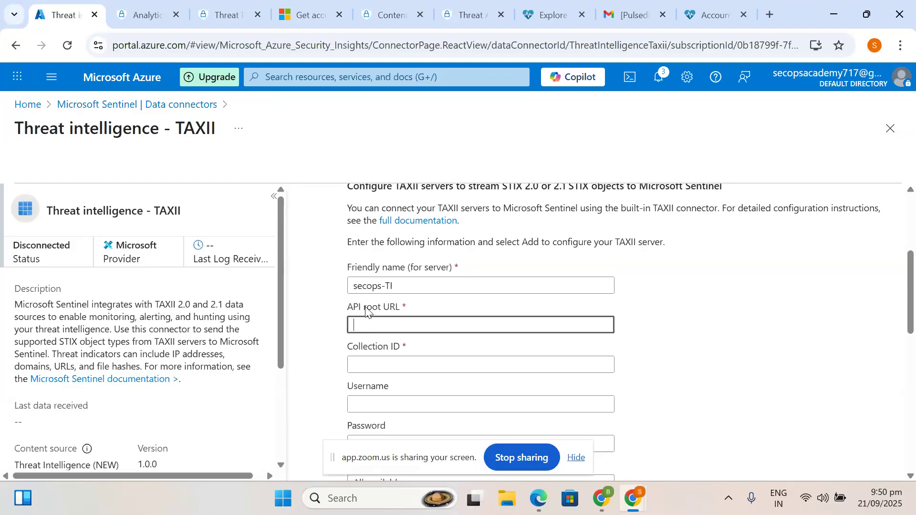
- Return to the Pulsedive account page and scroll through its contents
click(712, 7)
scroll(399, 266, down, 4)
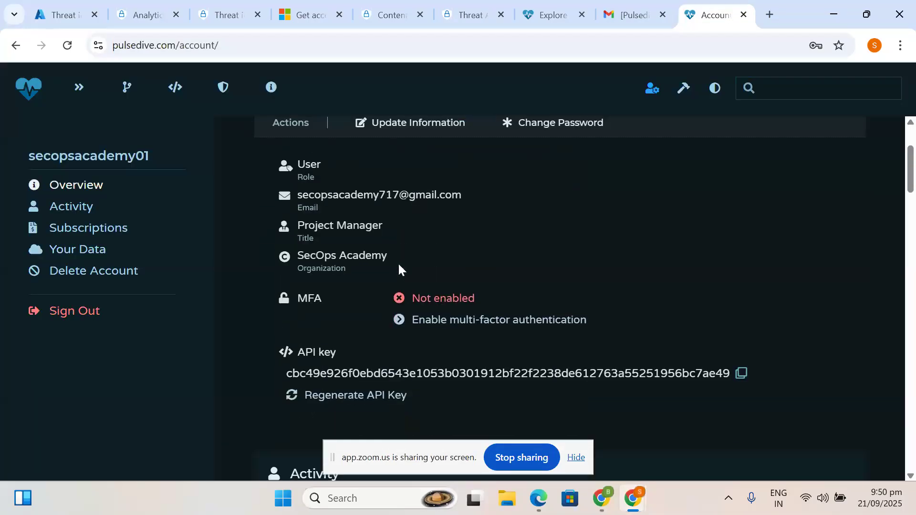
scroll(398, 266, down, 1)
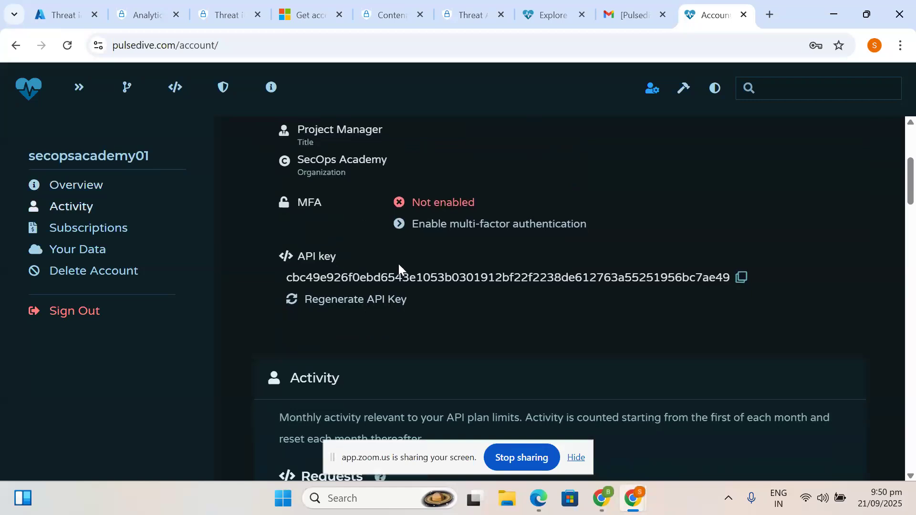
scroll(341, 322, down, 3)
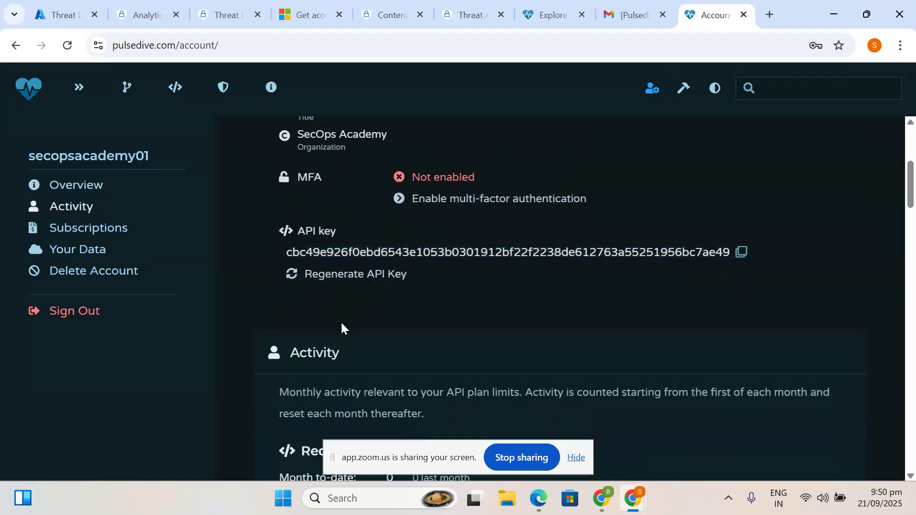
scroll(335, 299, down, 7)
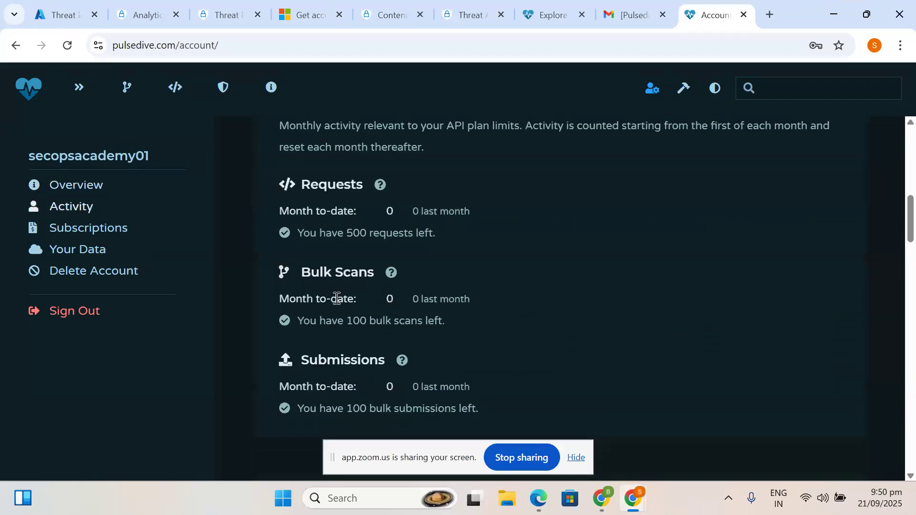
scroll(336, 297, down, 10)
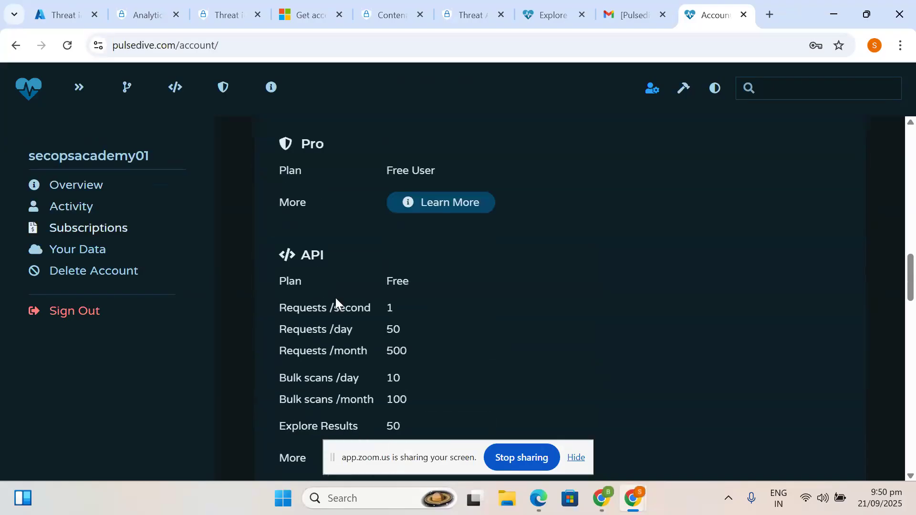
scroll(325, 266, down, 6)
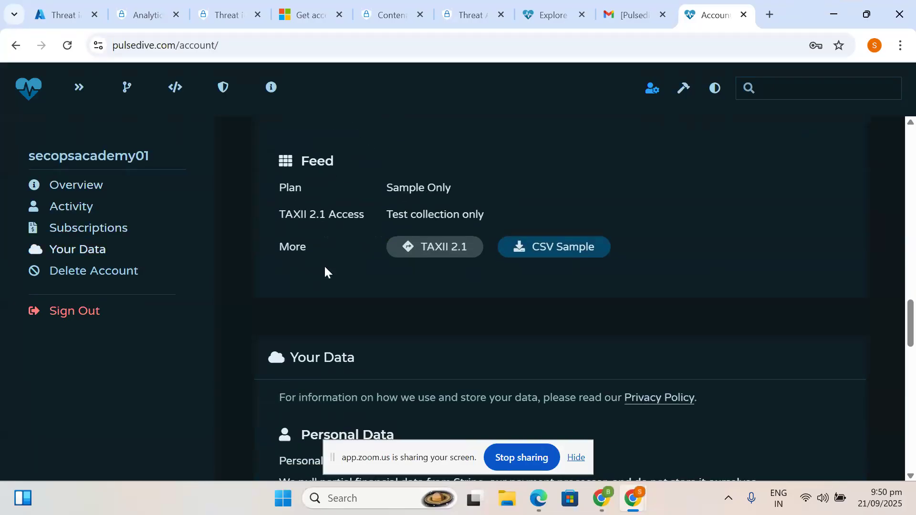
scroll(325, 267, down, 11)
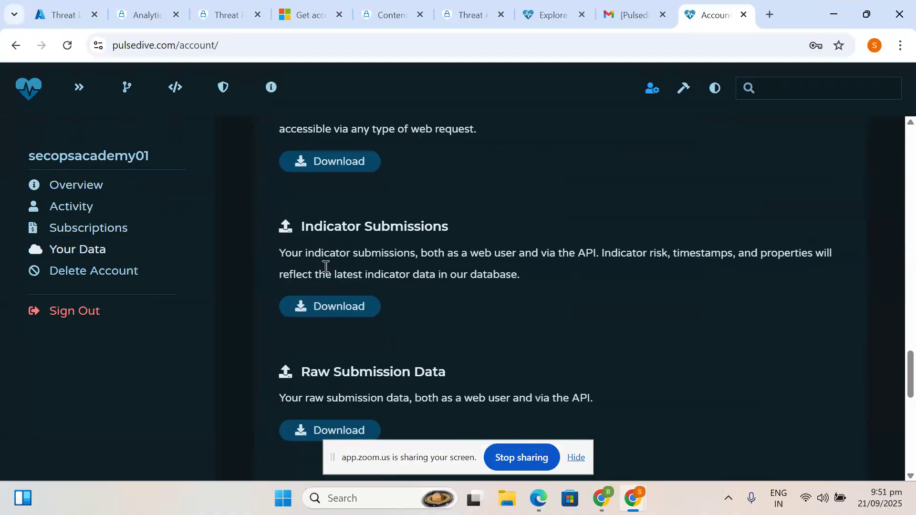
scroll(325, 267, down, 3)
scroll(324, 266, up, 3)
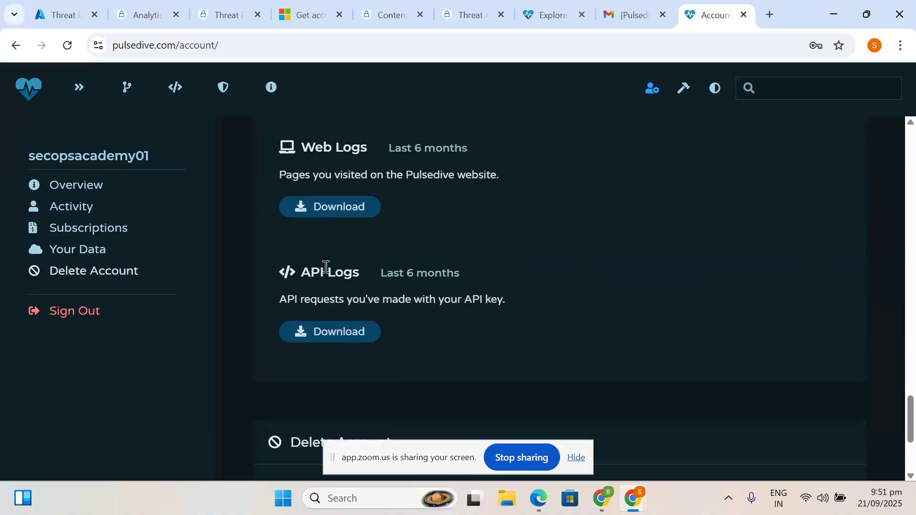
scroll(323, 265, down, 4)
scroll(326, 272, down, 1)
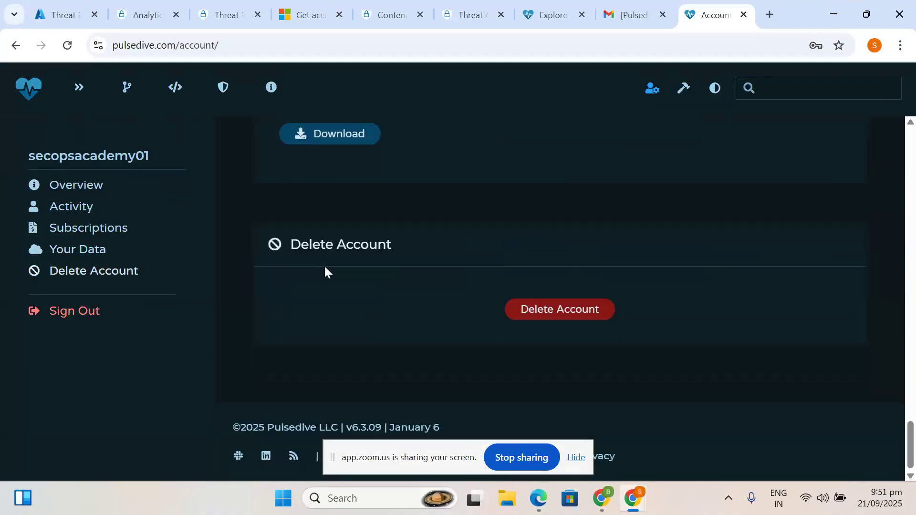
- Browse the account's Overview, Activity, Subscriptions and Your Data sections
click(83, 193)
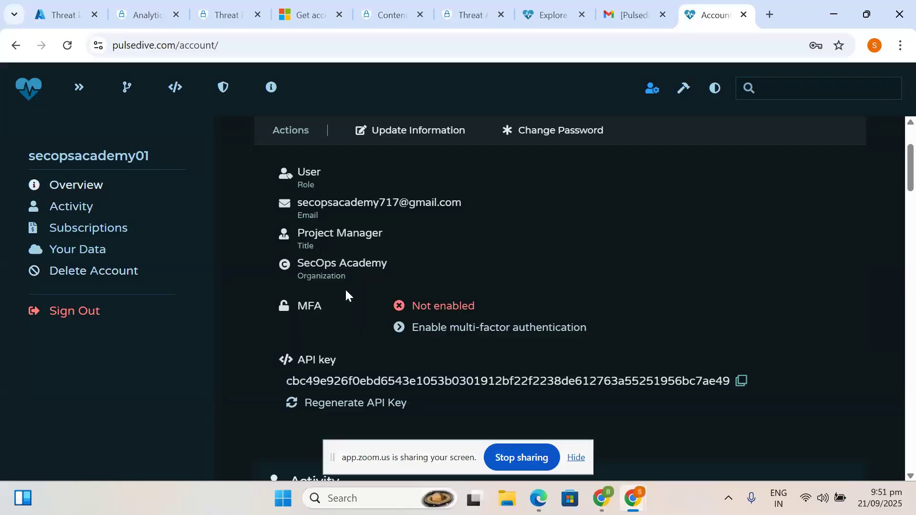
scroll(345, 292, down, 2)
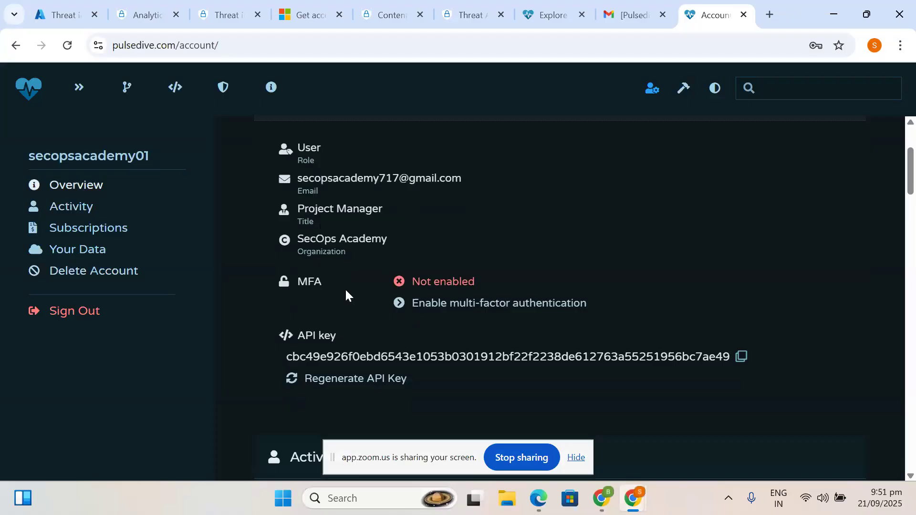
click(91, 204)
scroll(394, 291, down, 1)
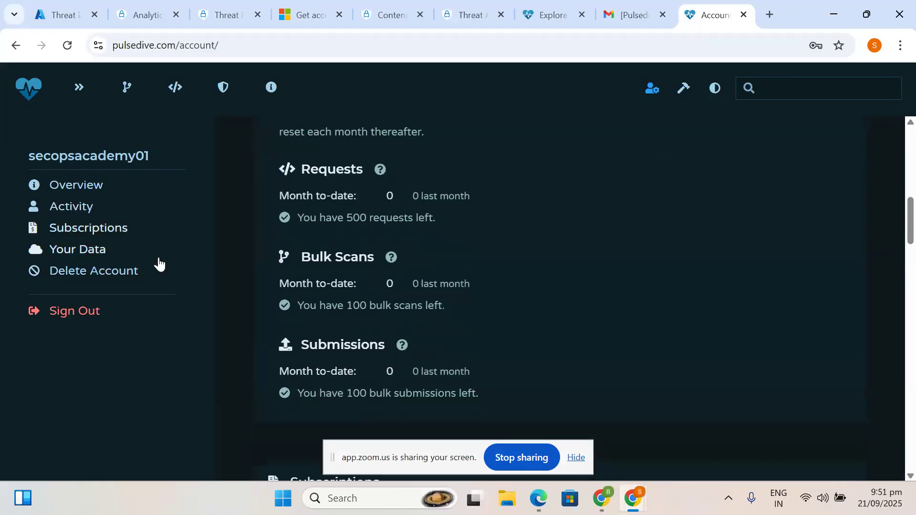
click(86, 234)
scroll(384, 322, down, 6)
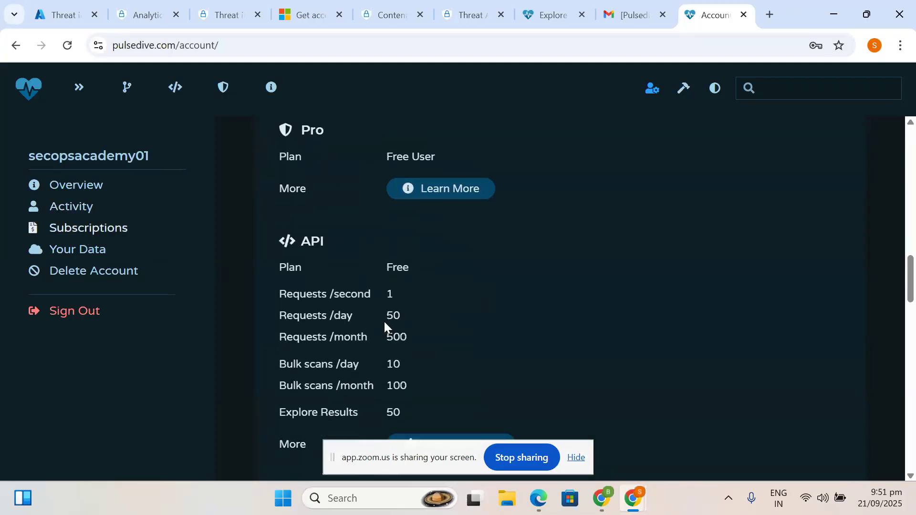
scroll(384, 320, down, 7)
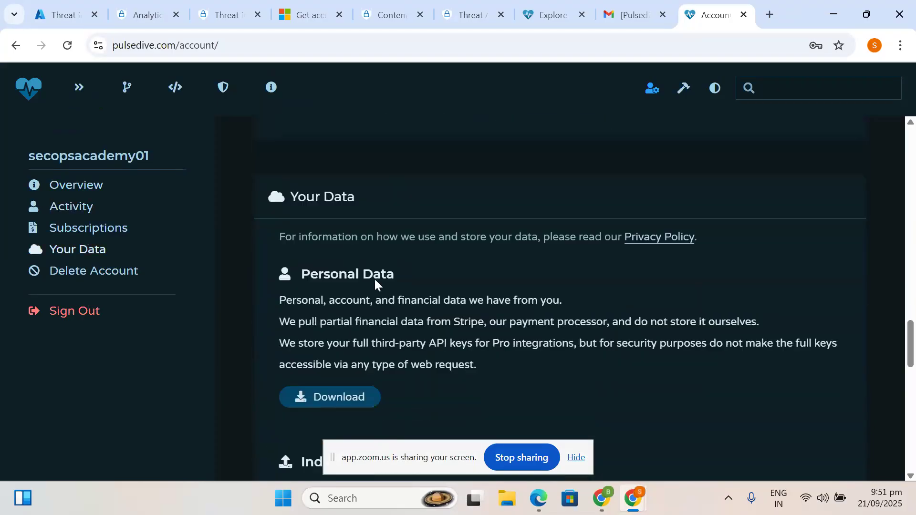
click(87, 249)
scroll(334, 286, up, 1)
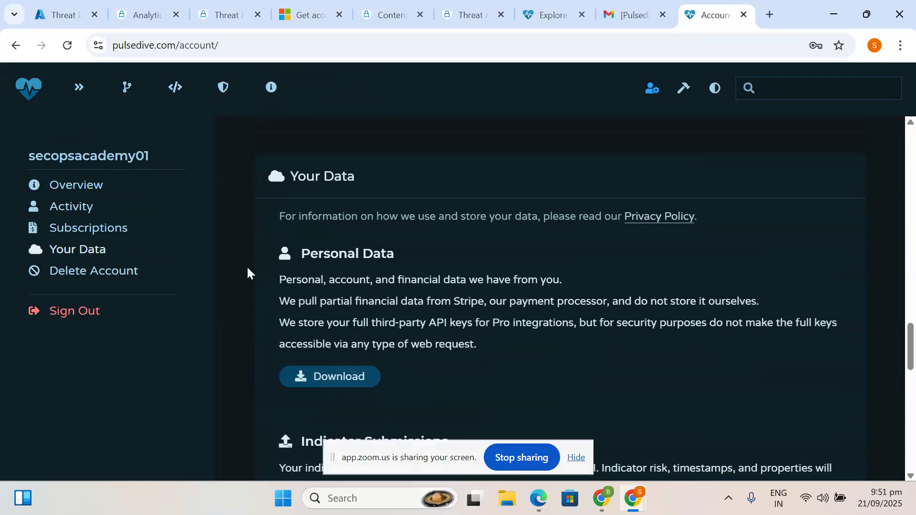
- Bring the account overview with the API key back into view
click(51, 183)
scroll(399, 227, up, 1)
scroll(399, 226, down, 3)
scroll(398, 227, down, 1)
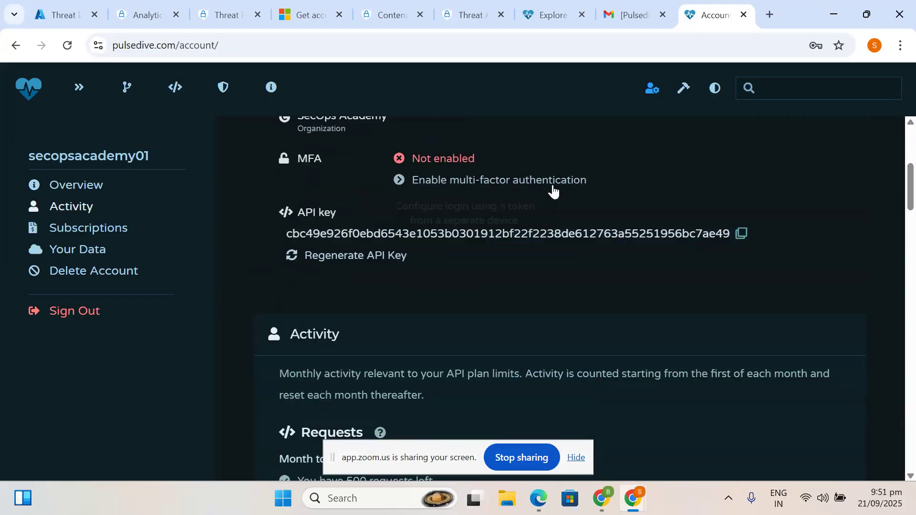
click(71, 12)
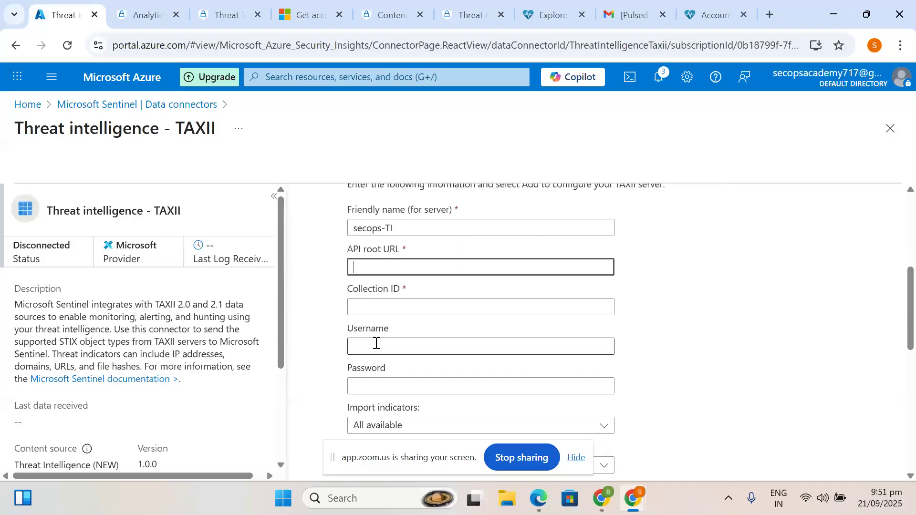
- Enter the Pulsedive account username and password in the TAXII connector's credential fields
click(369, 351)
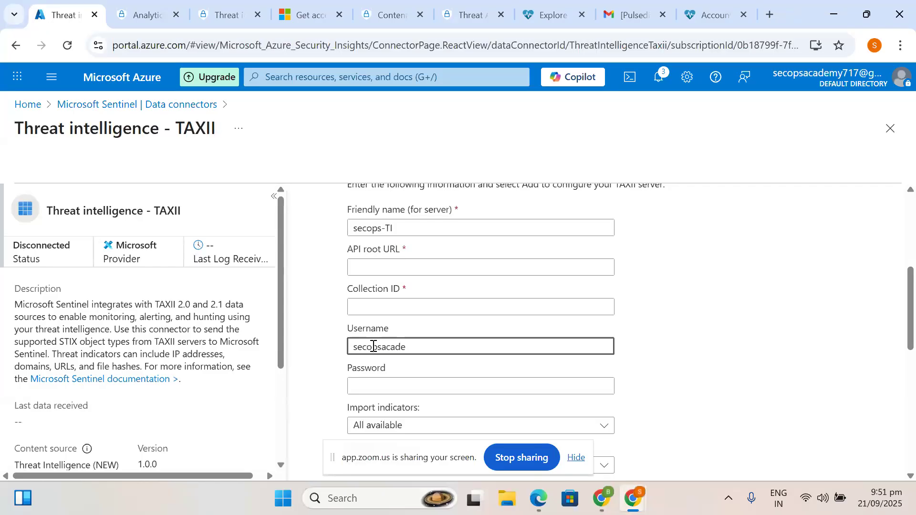
key(Tab)
key(Tab)
click(375, 387)
text(•)
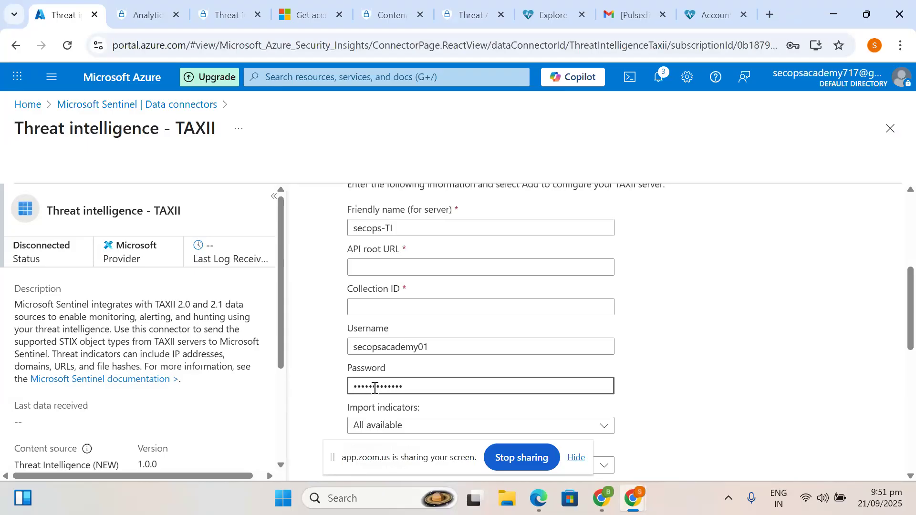
scroll(375, 388, down, 2)
scroll(375, 387, up, 2)
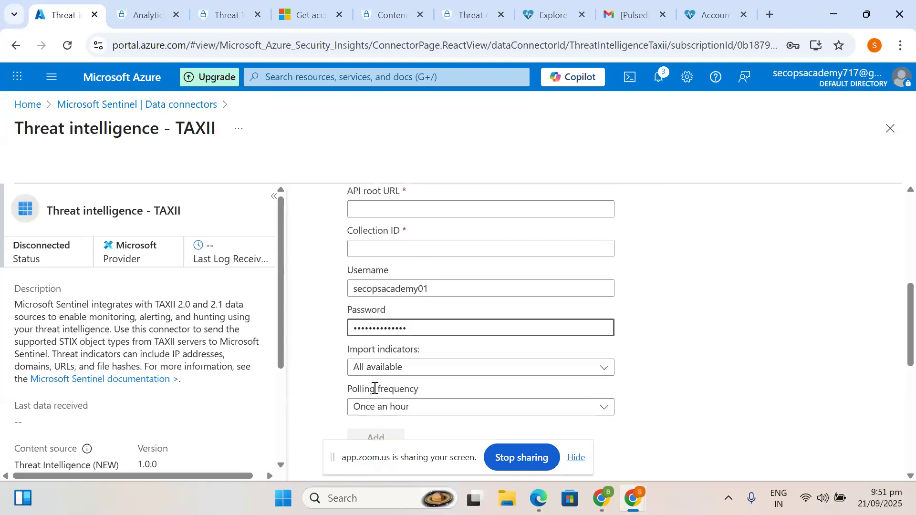
scroll(375, 388, up, 1)
click(381, 278)
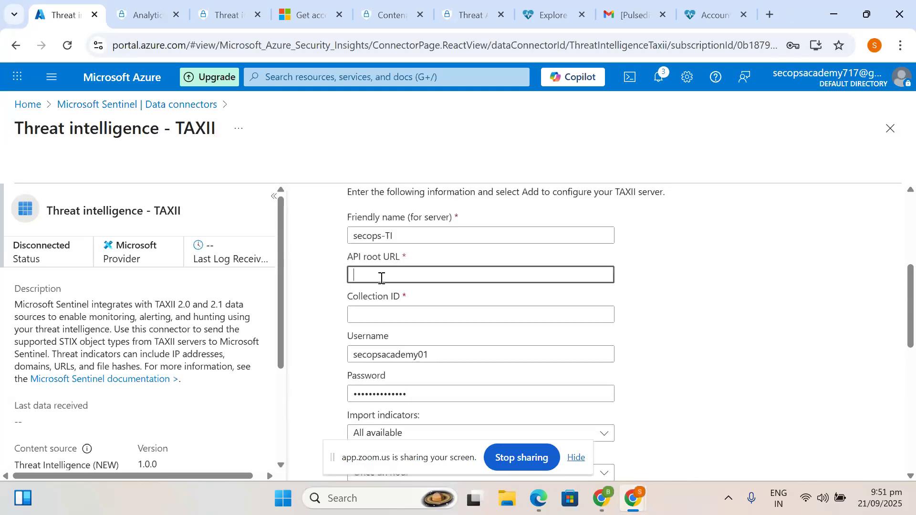
- Copy the Pulsedive API key, paste it into API root URL, then clear that field
click(690, 7)
click(741, 234)
key(ctrl+c)
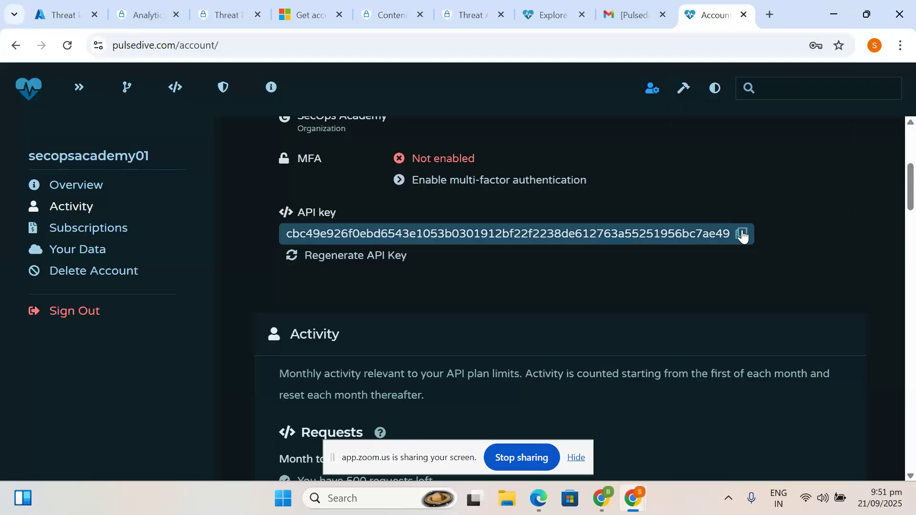
click(76, 8)
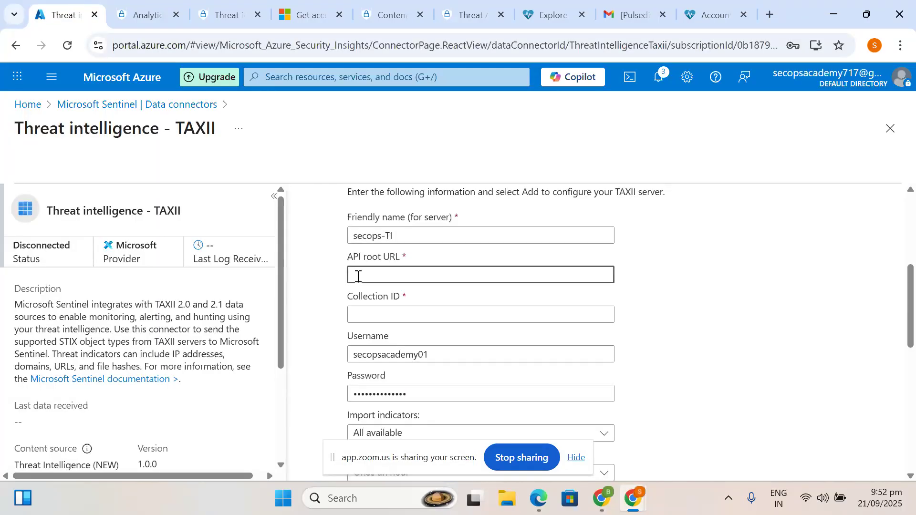
key(ctrl+v)
key(ctrl+a)
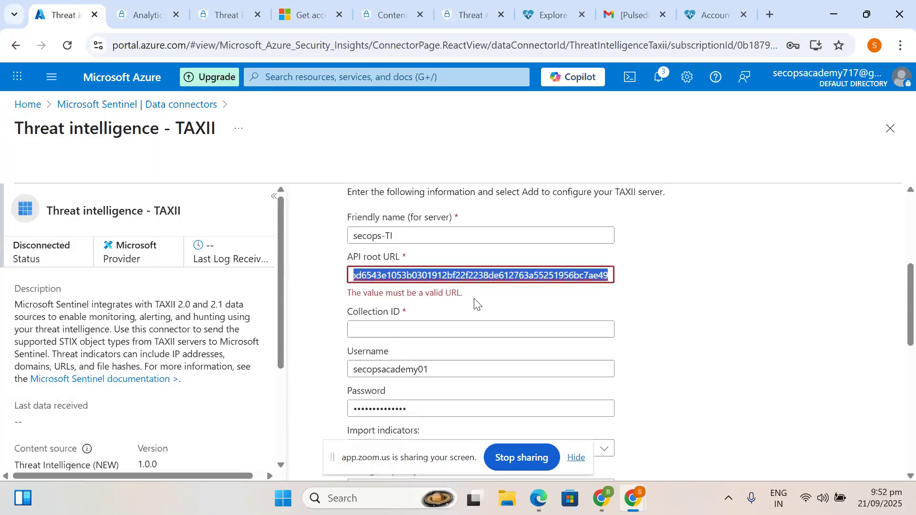
key(BackSpace)
- Paste the API key into Collection ID, leaving API root URL empty
click(374, 325)
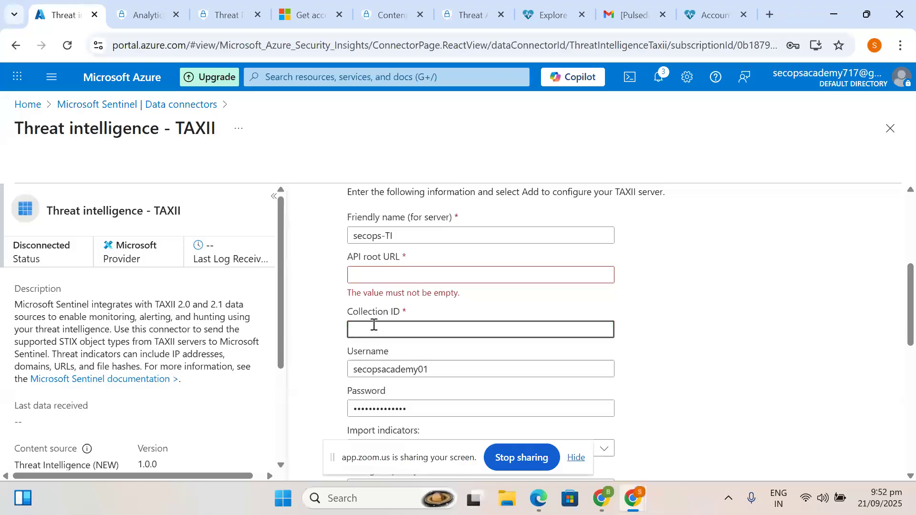
key(BackSpace)
key(ctrl+v)
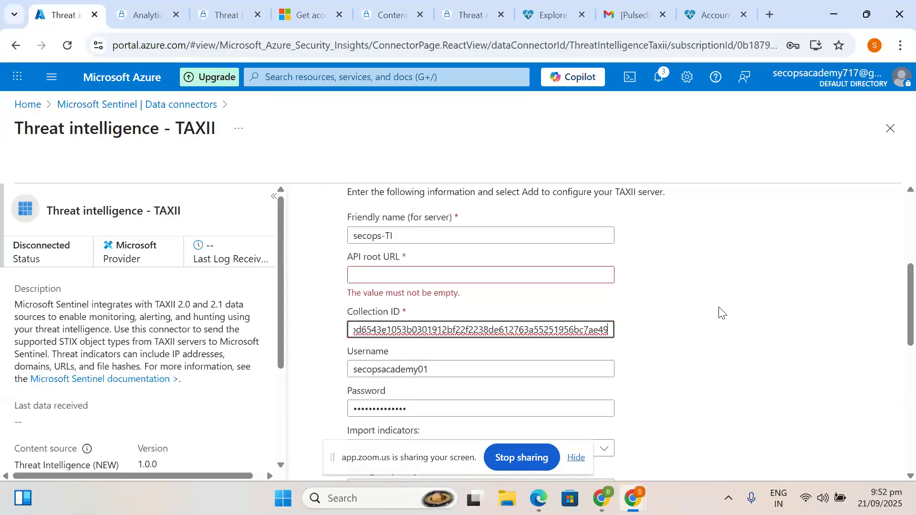
click(721, 312)
click(382, 271)
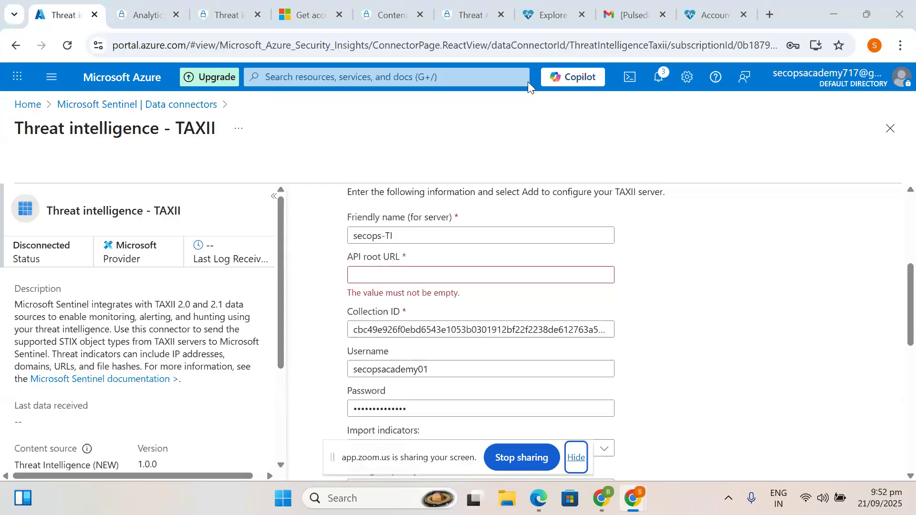
click(711, 6)
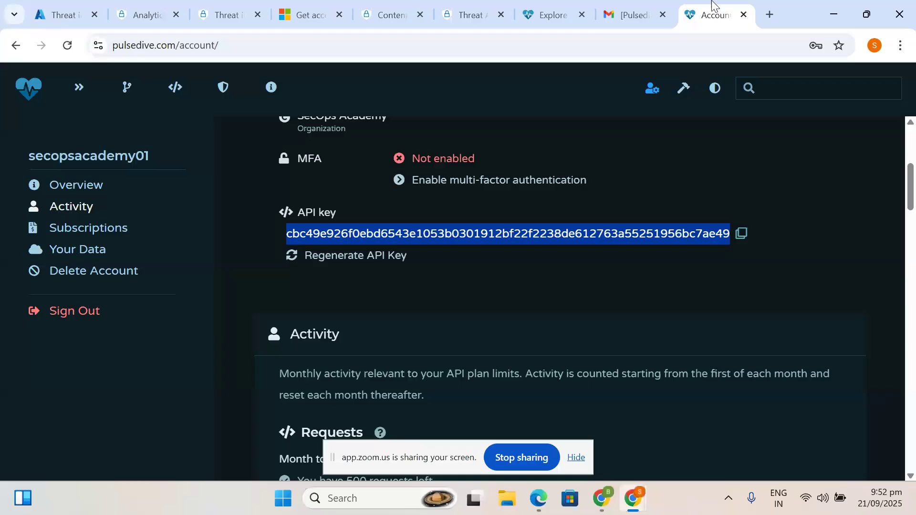
click(51, 5)
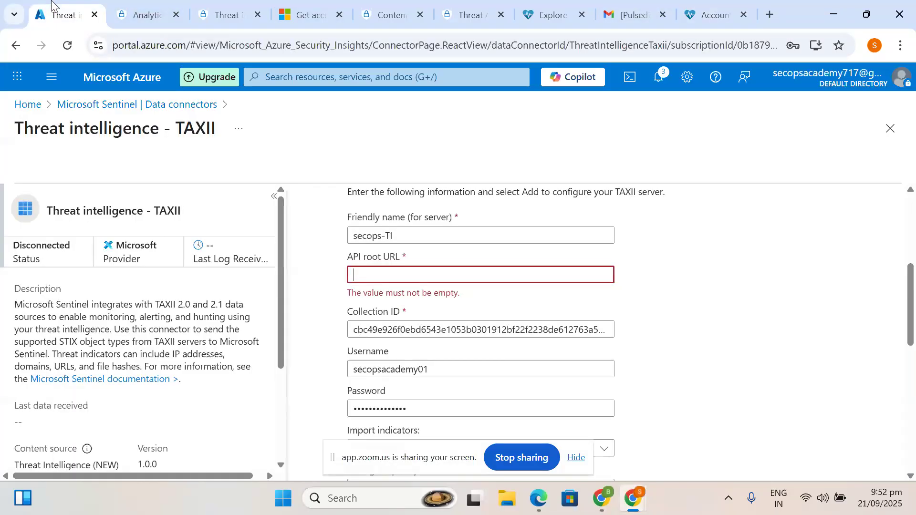
click(714, 14)
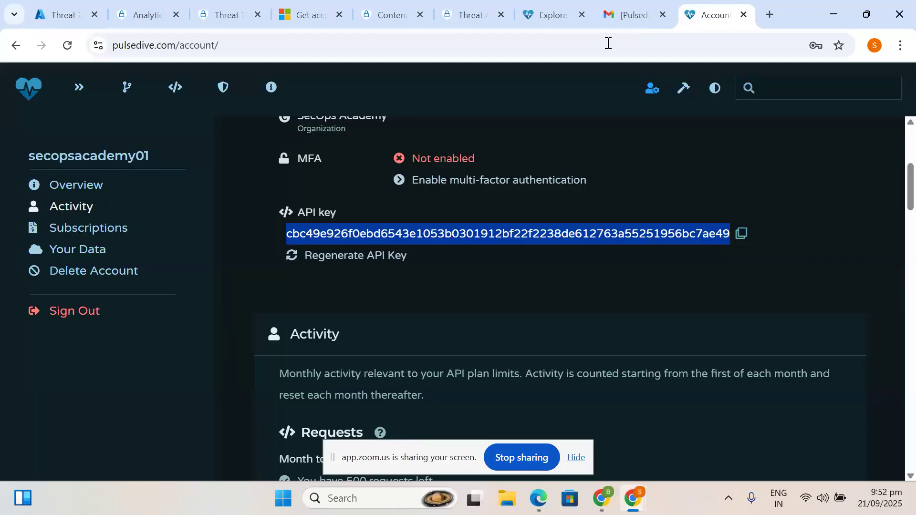
- Search the Pulsedive account page for 'root' using the find bar
scroll(398, 295, down, 6)
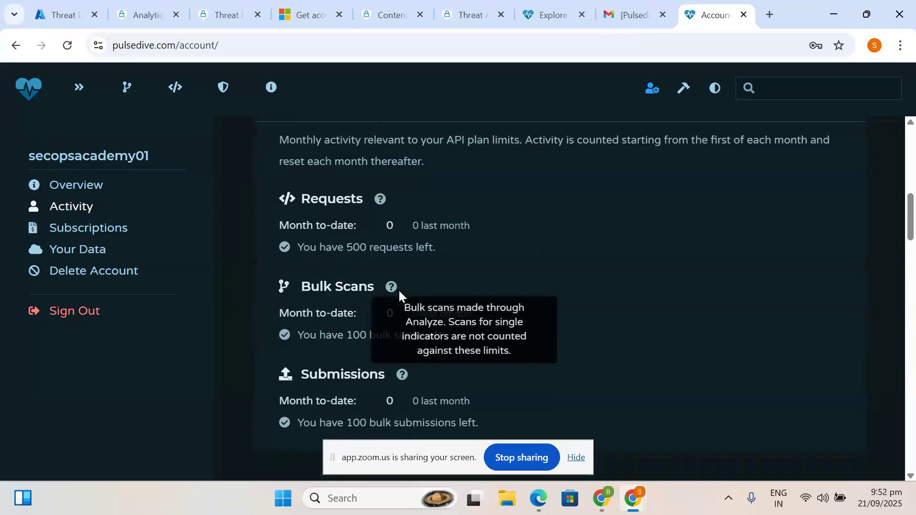
scroll(399, 296, down, 1)
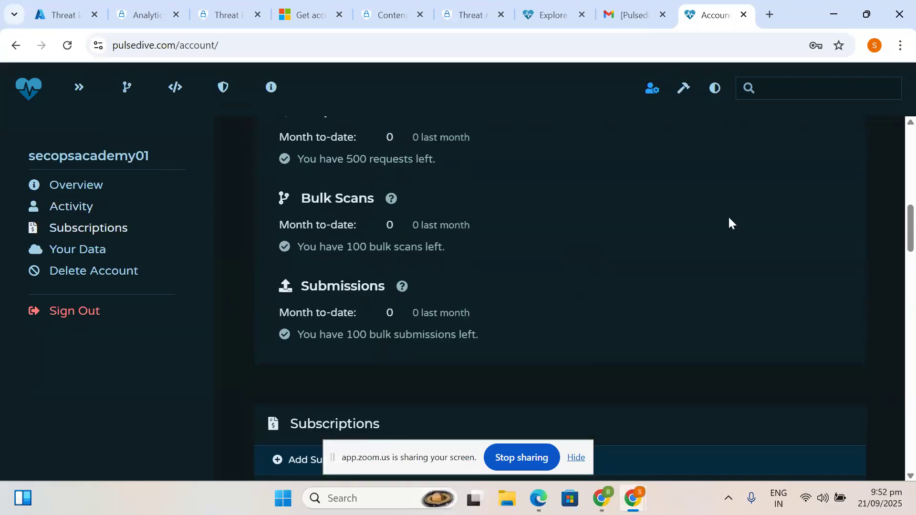
key(ctrl+f)
text(root)
key(BackSpace)
key(BackSpace)
key(BackSpace)
key(BackSpace)
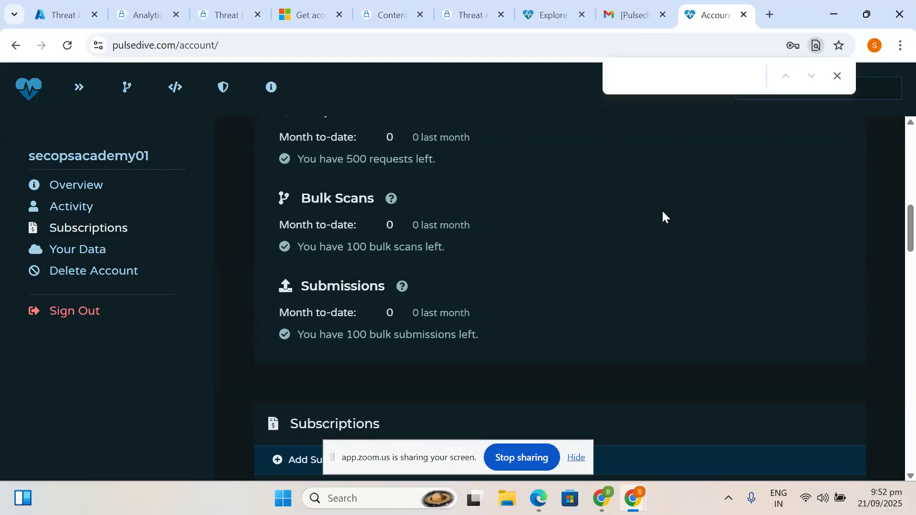
scroll(608, 285, down, 5)
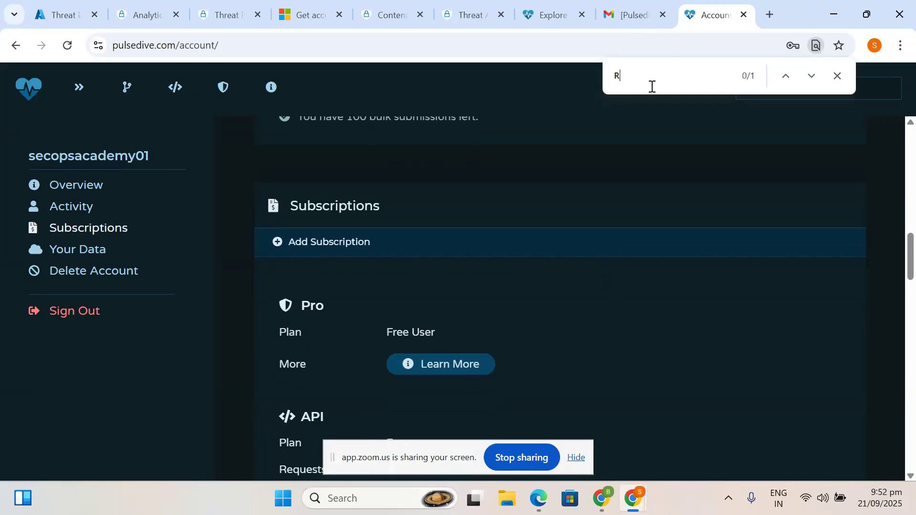
key(BackSpace)
key(BackSpace)
key(BackSpace)
key(BackSpace)
- Scroll through plan, feed and data sections to Delete Account, close the find bar, return to top
scroll(496, 312, down, 1)
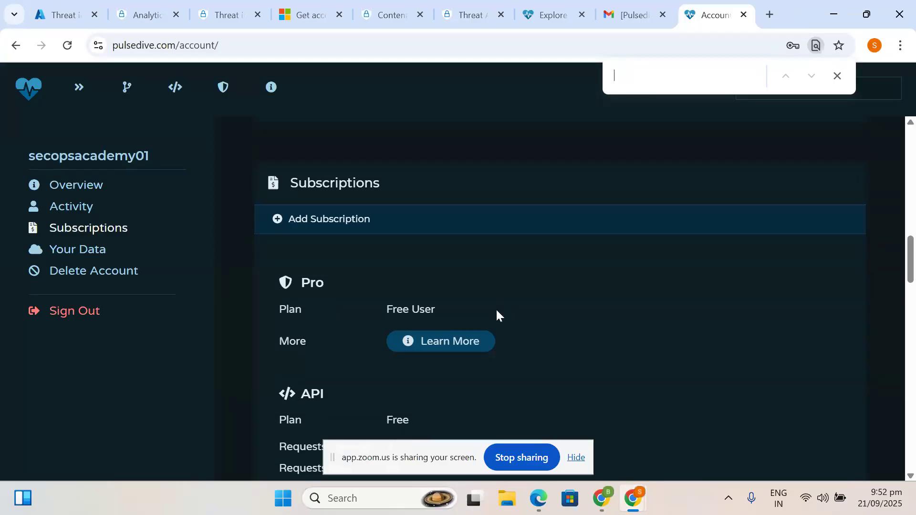
scroll(497, 313, down, 1)
scroll(496, 311, down, 10)
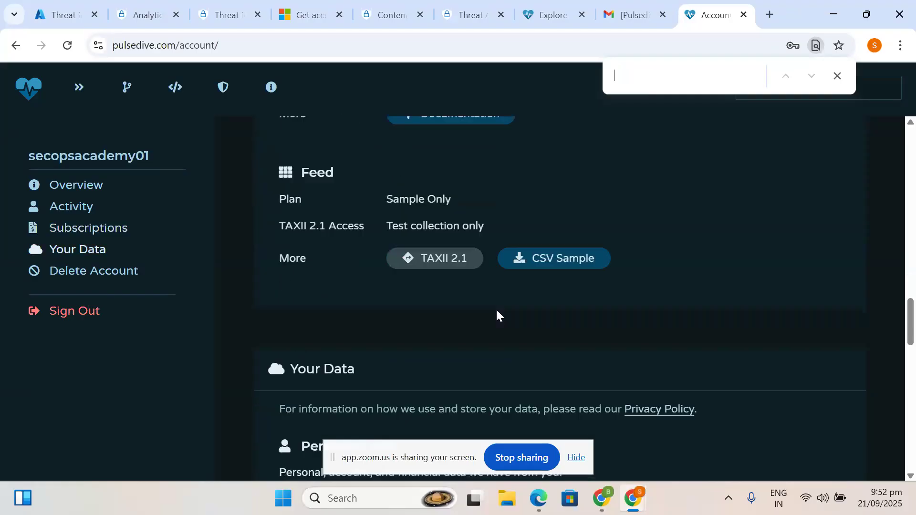
scroll(497, 311, down, 6)
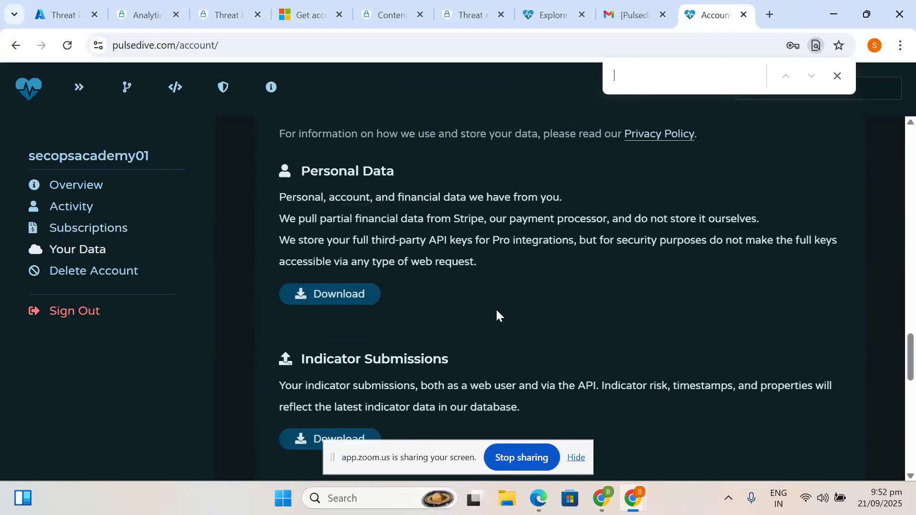
scroll(496, 310, down, 3)
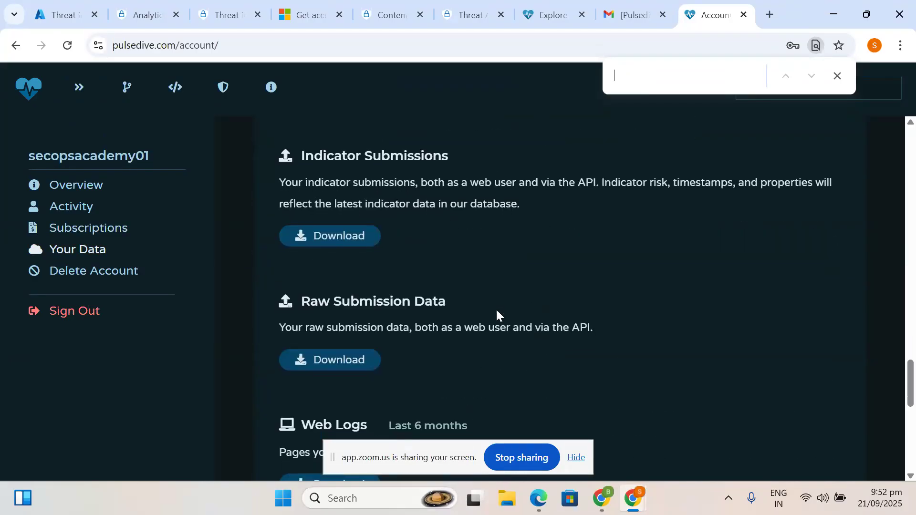
scroll(496, 310, down, 2)
scroll(496, 310, down, 4)
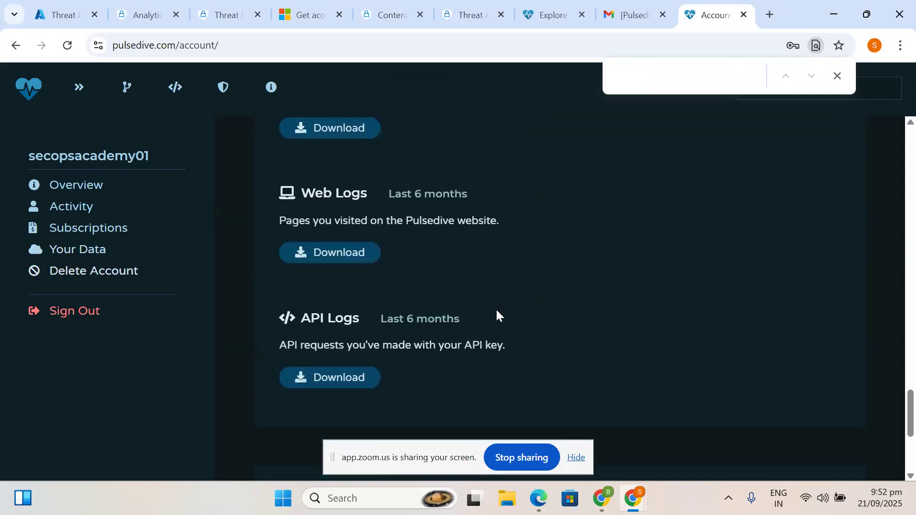
scroll(396, 325, down, 3)
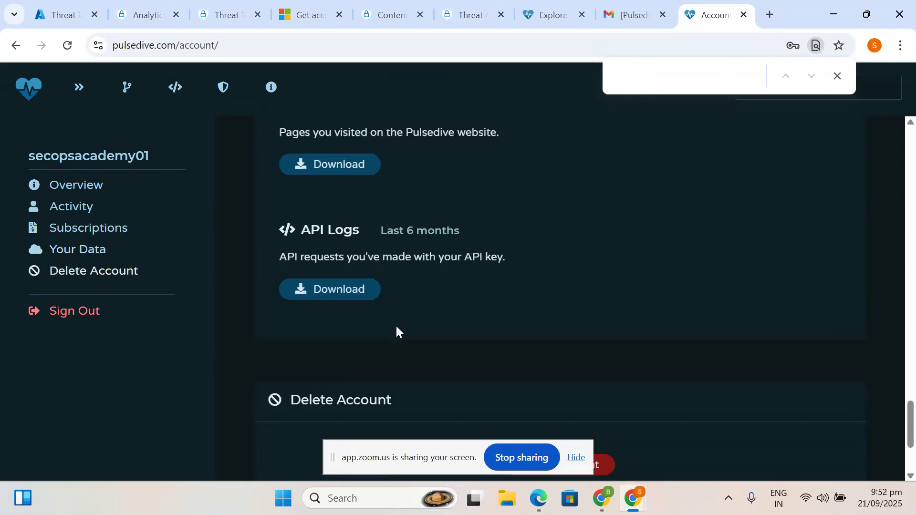
scroll(396, 328, up, 1)
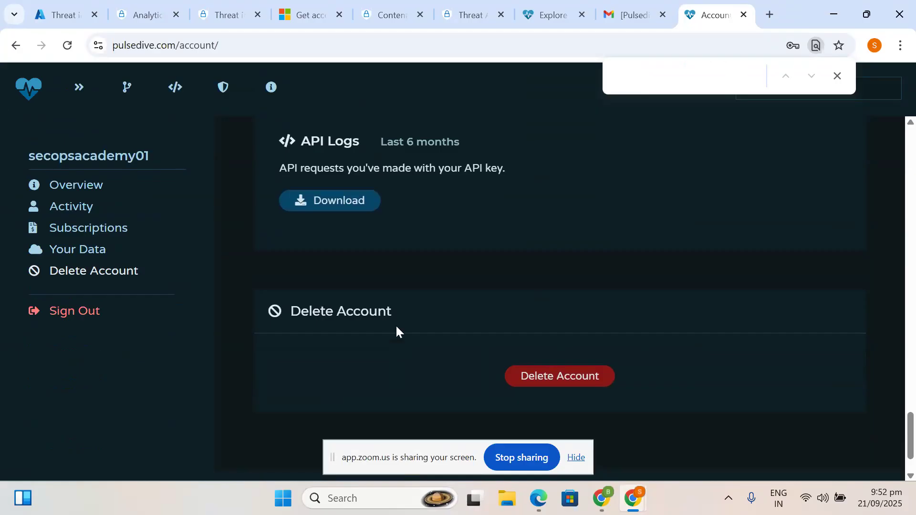
scroll(396, 326, up, 20)
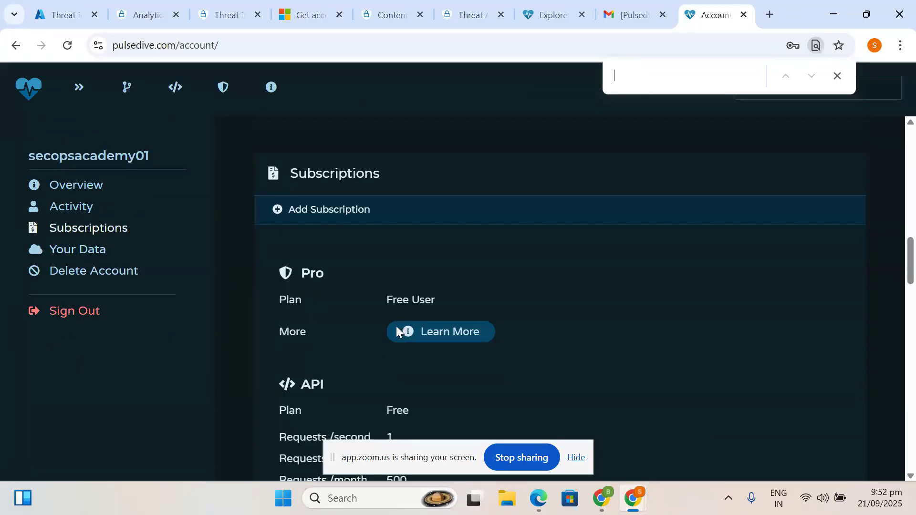
click(837, 76)
scroll(754, 208, up, 15)
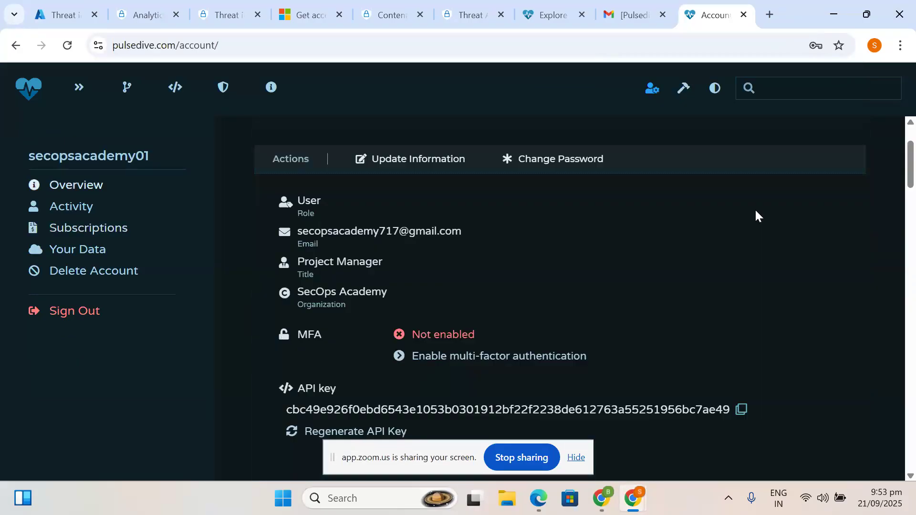
click(682, 89)
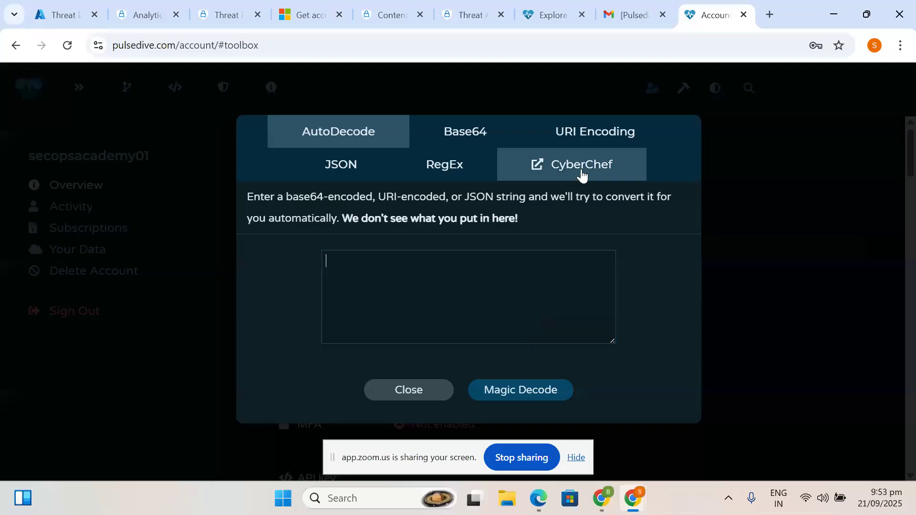
click(404, 392)
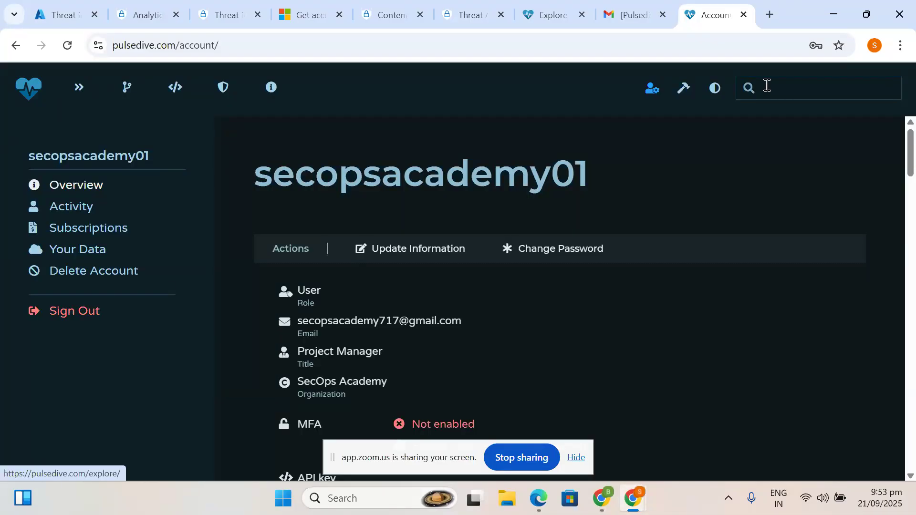
click(652, 89)
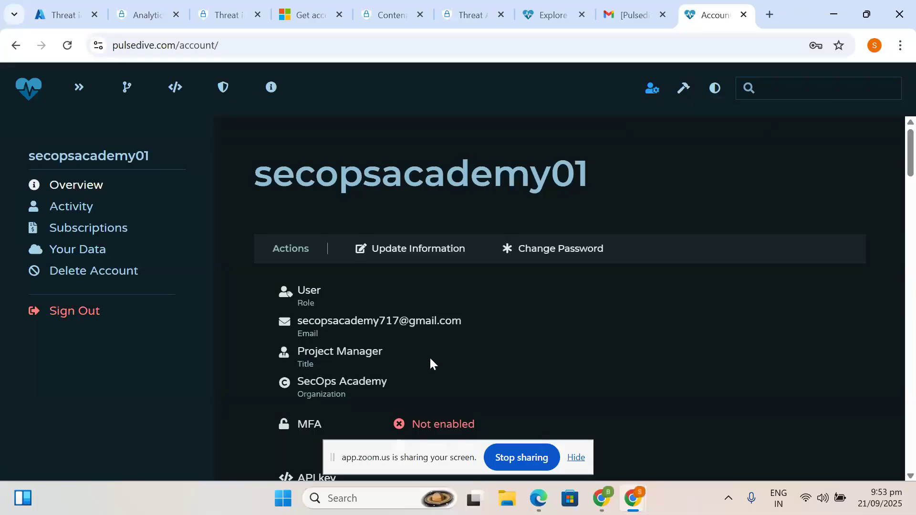
scroll(430, 356, down, 1)
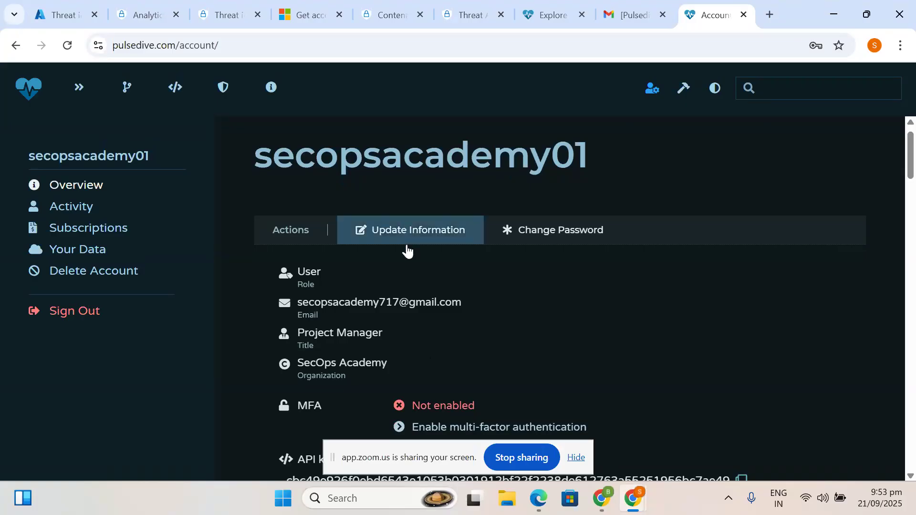
scroll(416, 310, down, 3)
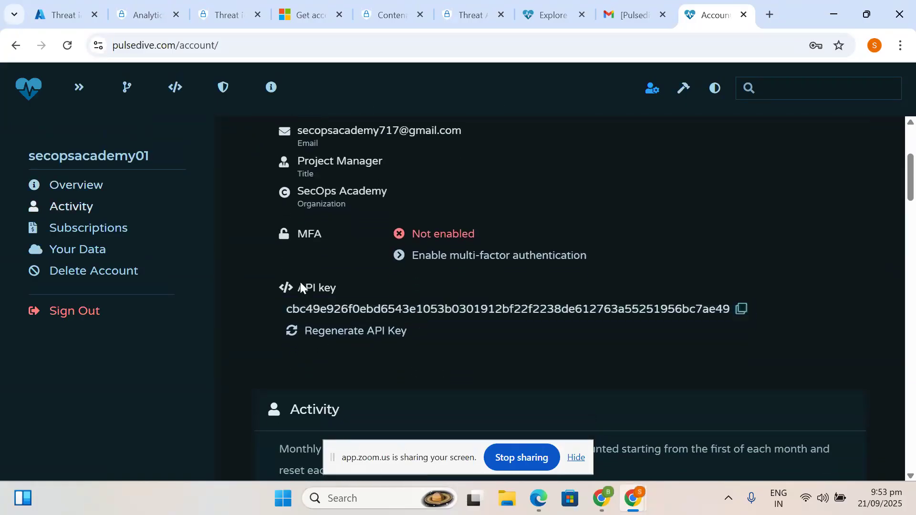
scroll(398, 310, down, 3)
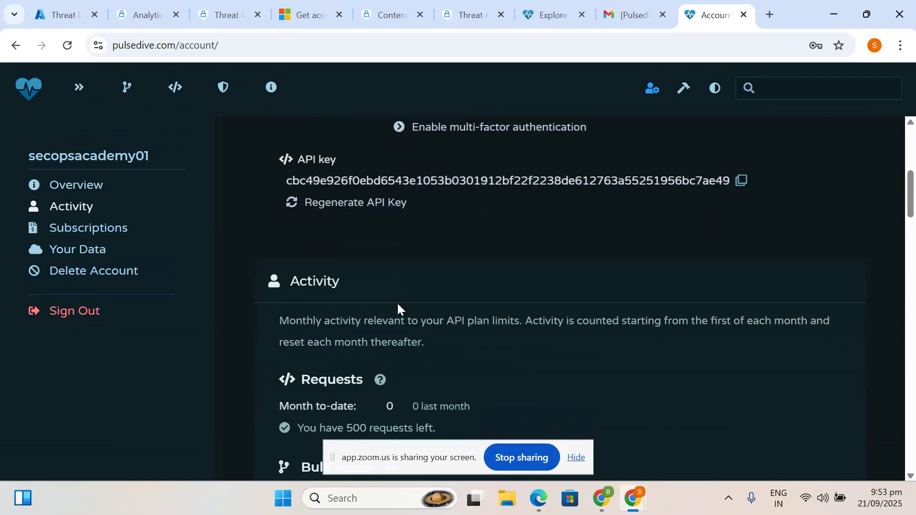
scroll(398, 305, down, 1)
scroll(398, 305, down, 2)
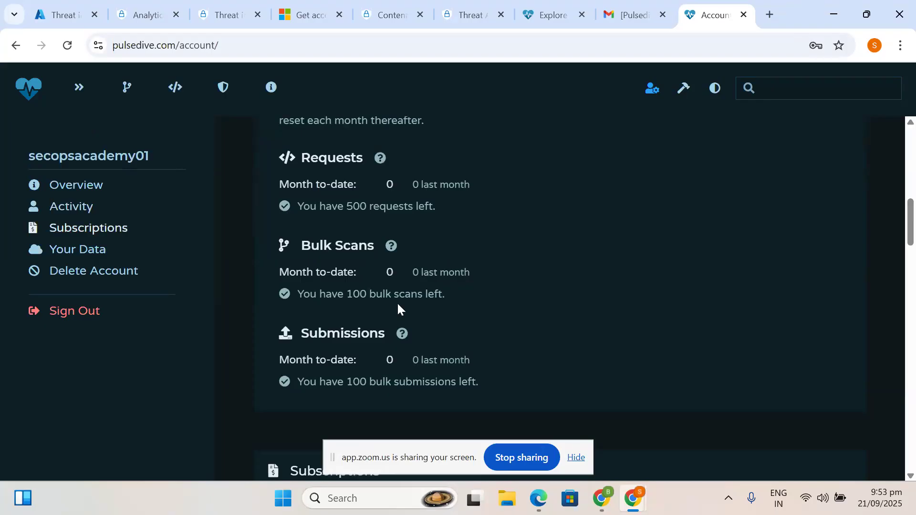
scroll(398, 309, down, 4)
scroll(398, 309, down, 6)
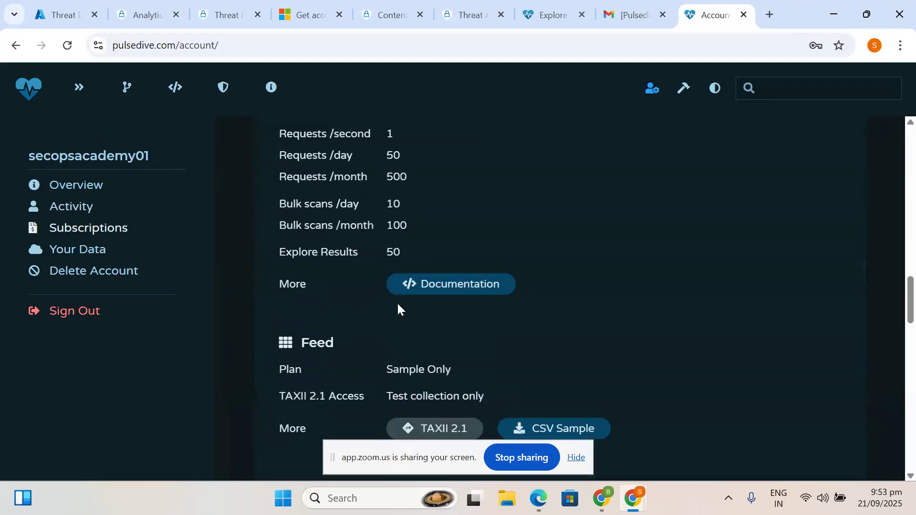
scroll(398, 309, down, 7)
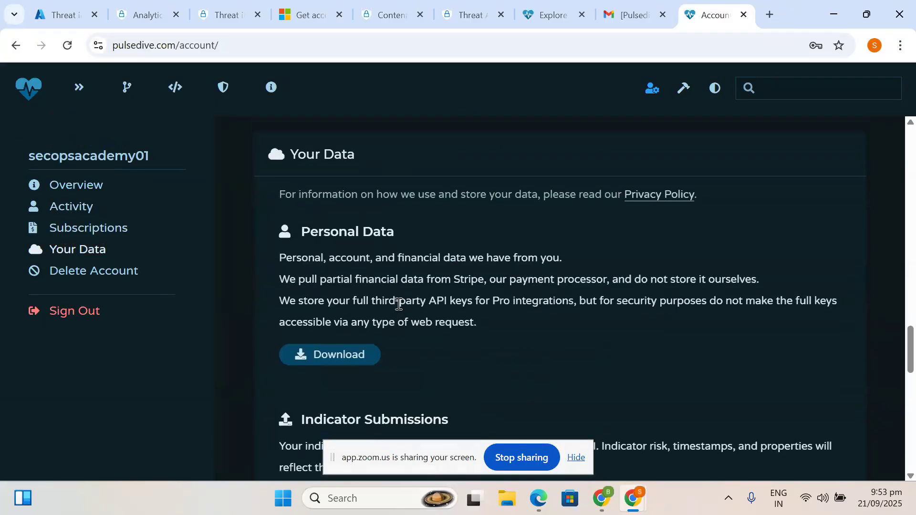
scroll(397, 279, down, 7)
scroll(397, 279, down, 5)
scroll(397, 278, down, 3)
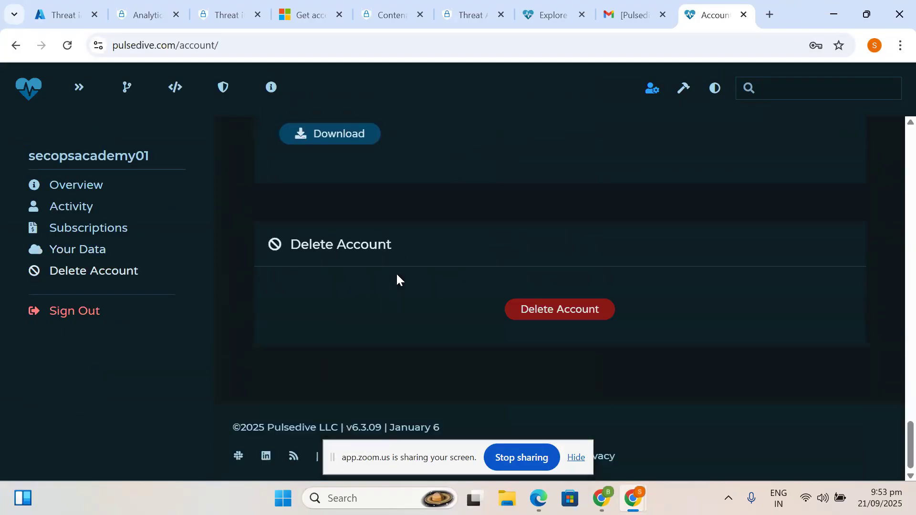
scroll(397, 279, up, 8)
right_click(390, 337)
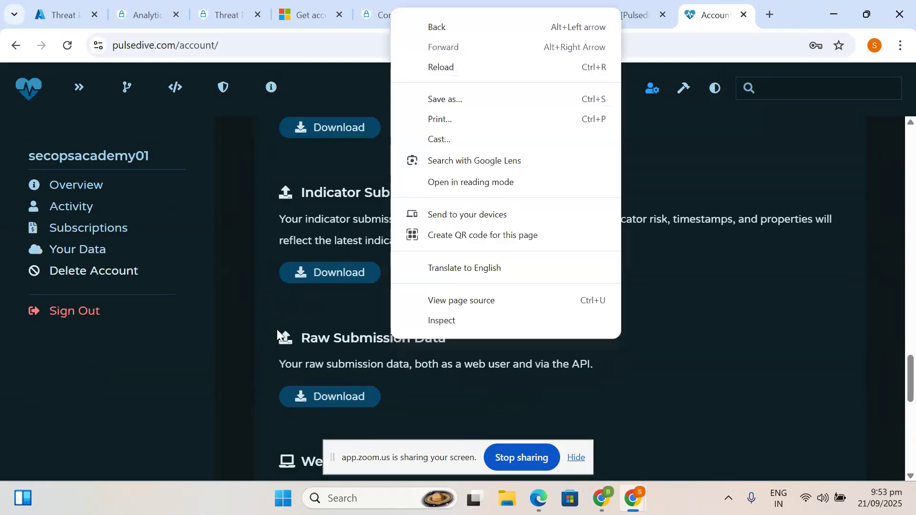
click(231, 383)
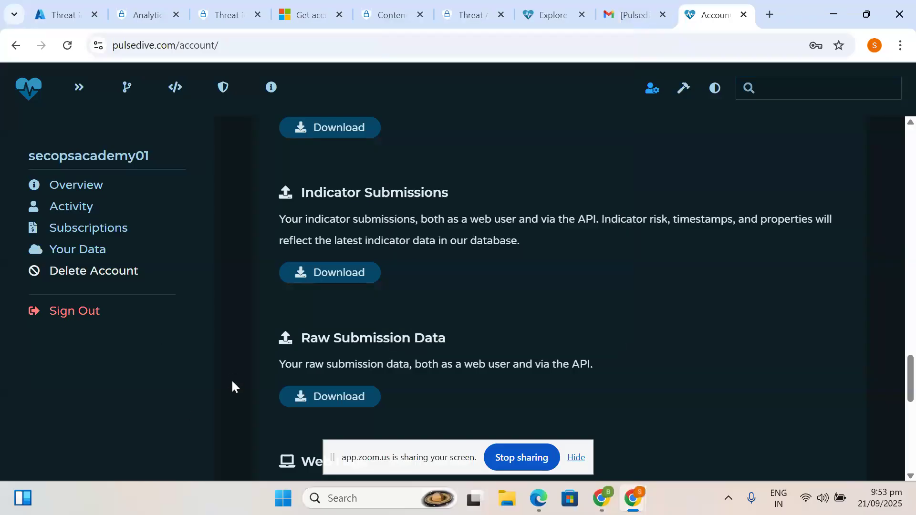
- Open Pulsedive's API documentation via Explore and review its API Key and query path sections
click(76, 88)
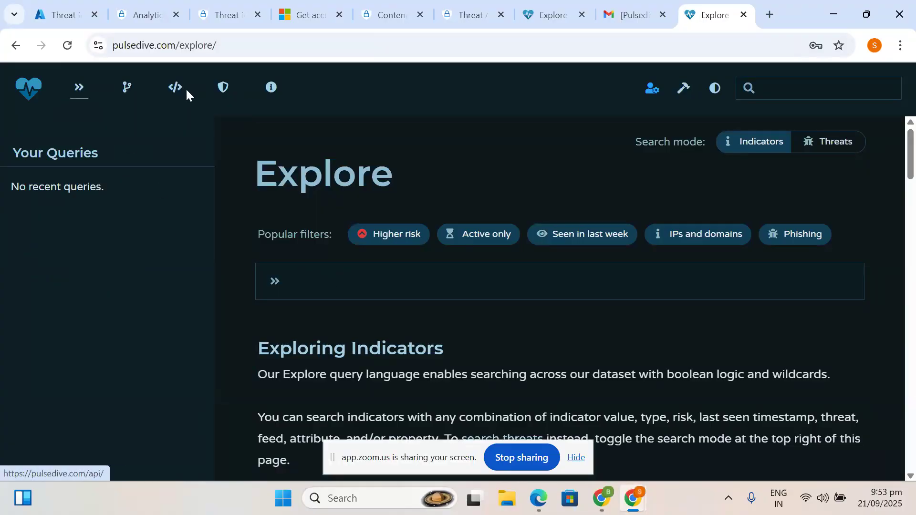
click(168, 90)
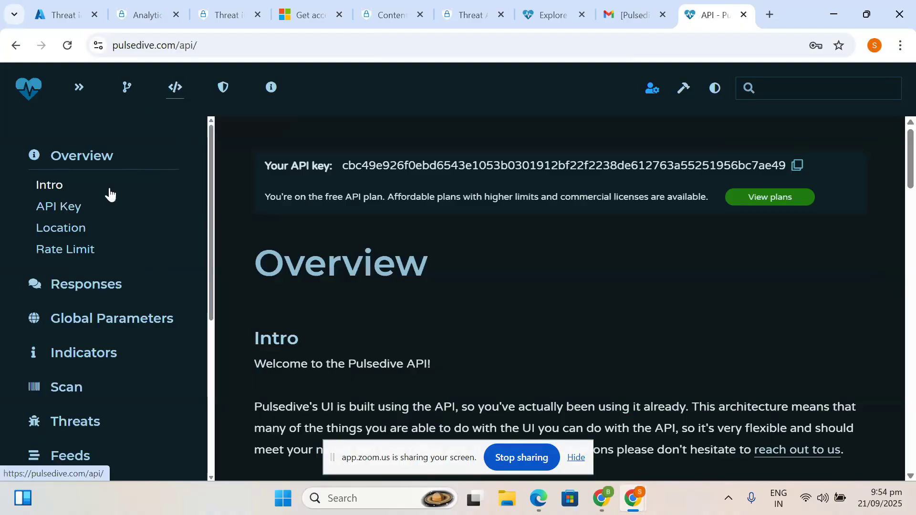
click(71, 216)
scroll(411, 365, down, 5)
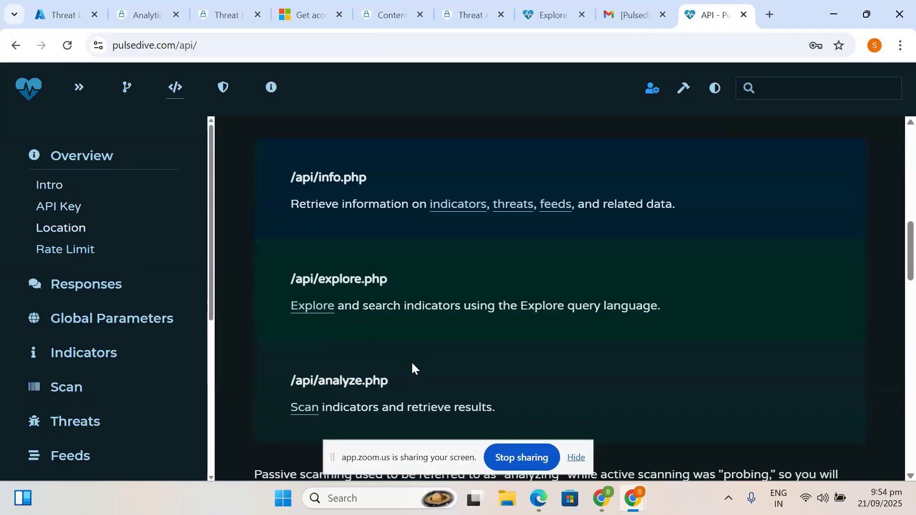
scroll(411, 362, down, 10)
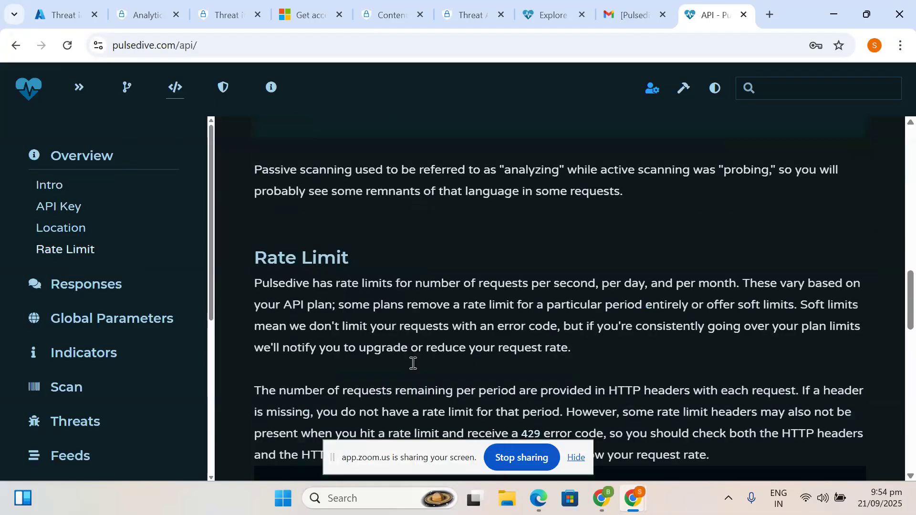
scroll(413, 362, down, 8)
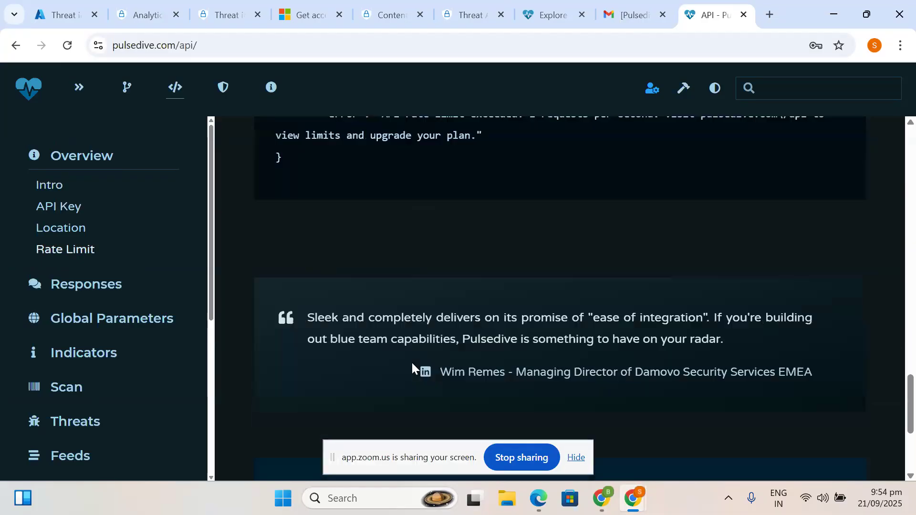
scroll(411, 365, down, 1)
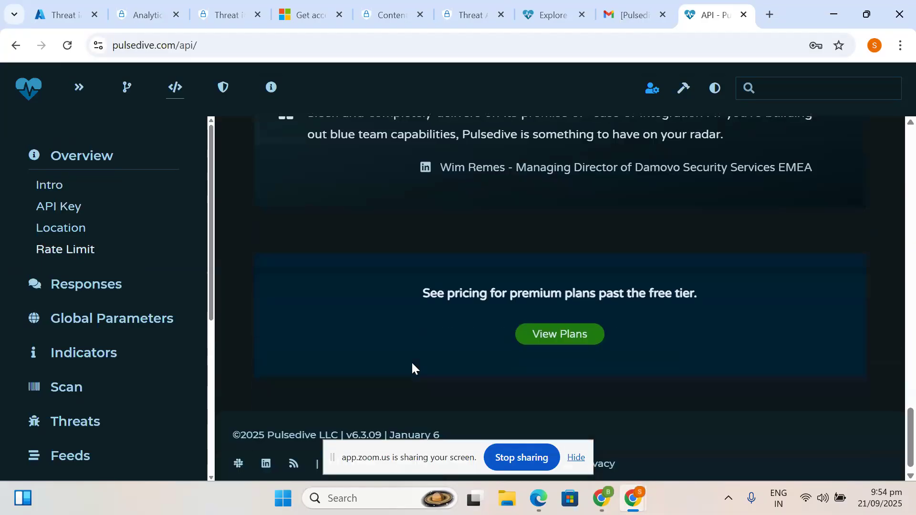
scroll(412, 364, up, 1)
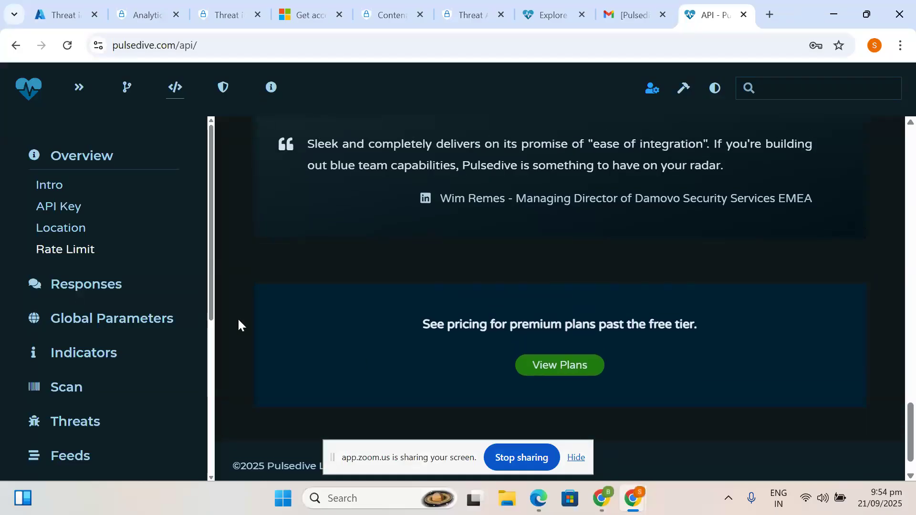
scroll(239, 325, up, 8)
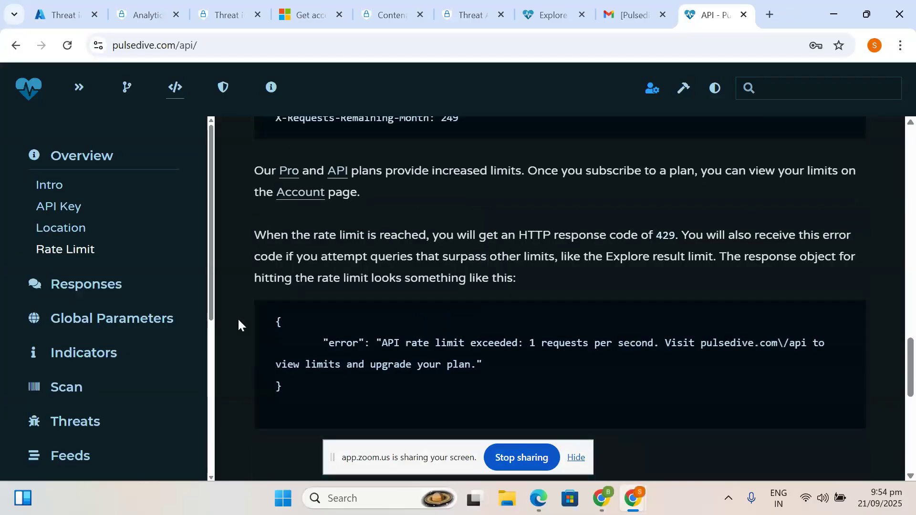
scroll(238, 325, up, 10)
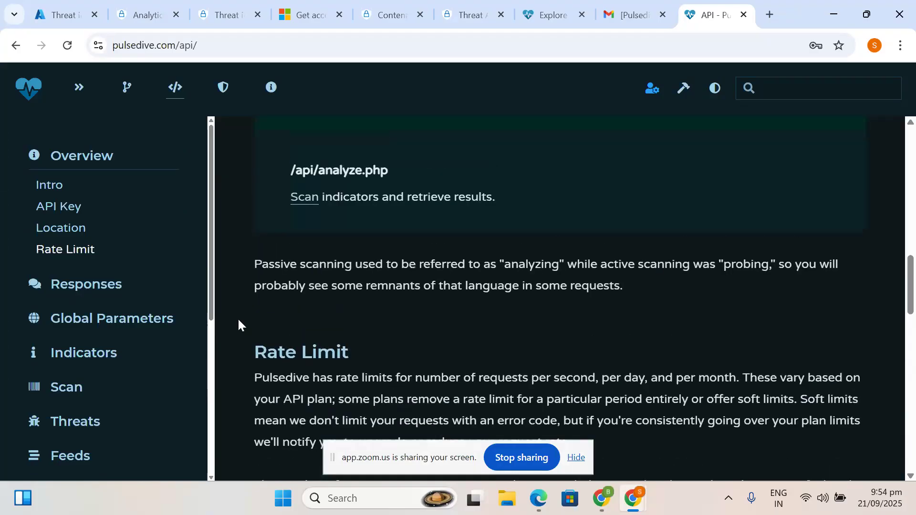
scroll(239, 325, up, 7)
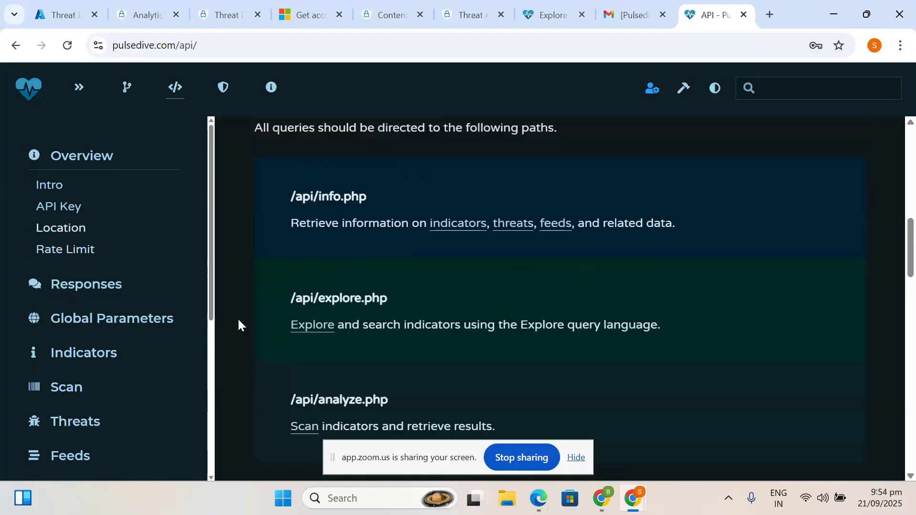
click(74, 203)
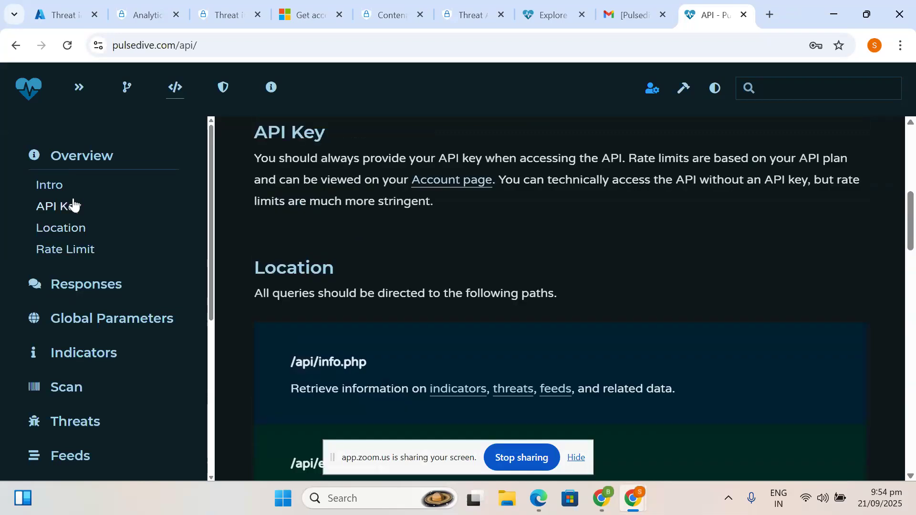
- Go to the API docs' Intro, scroll to Location and select the /api/info.php path
scroll(436, 360, down, 4)
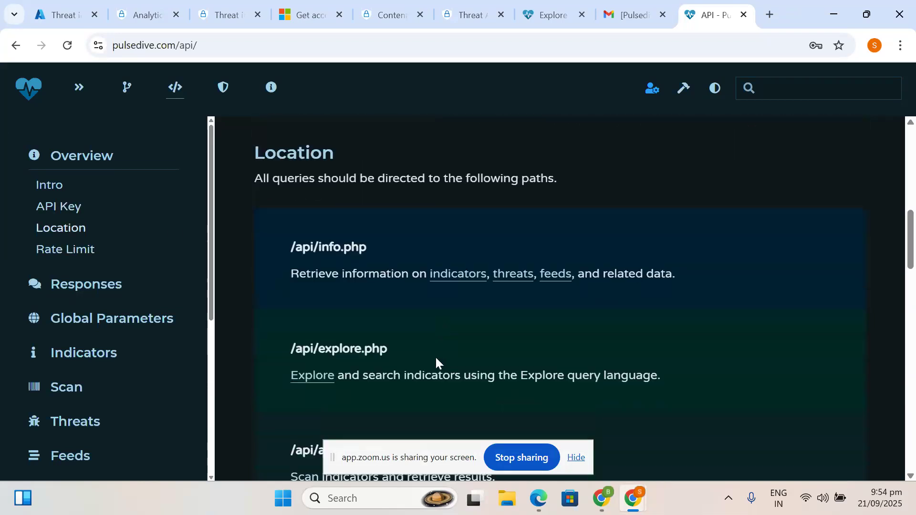
scroll(435, 356, up, 3)
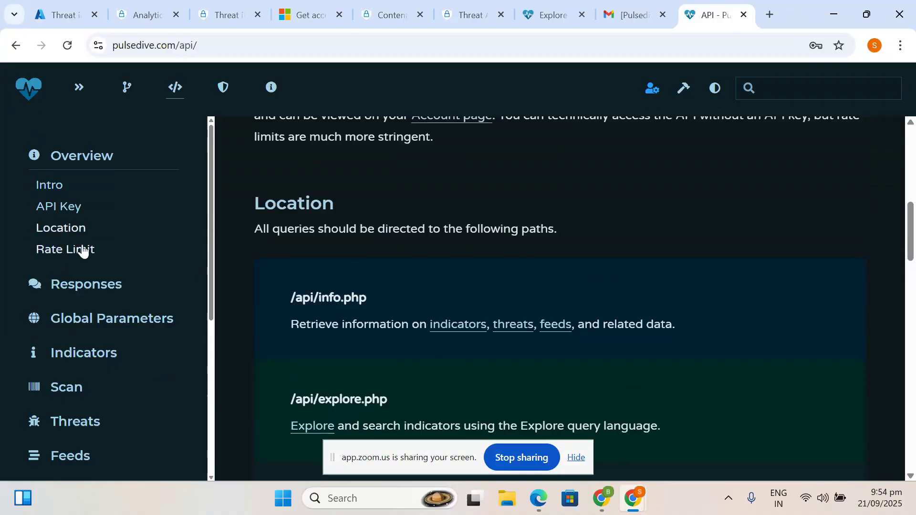
scroll(97, 378, down, 3)
scroll(98, 378, down, 3)
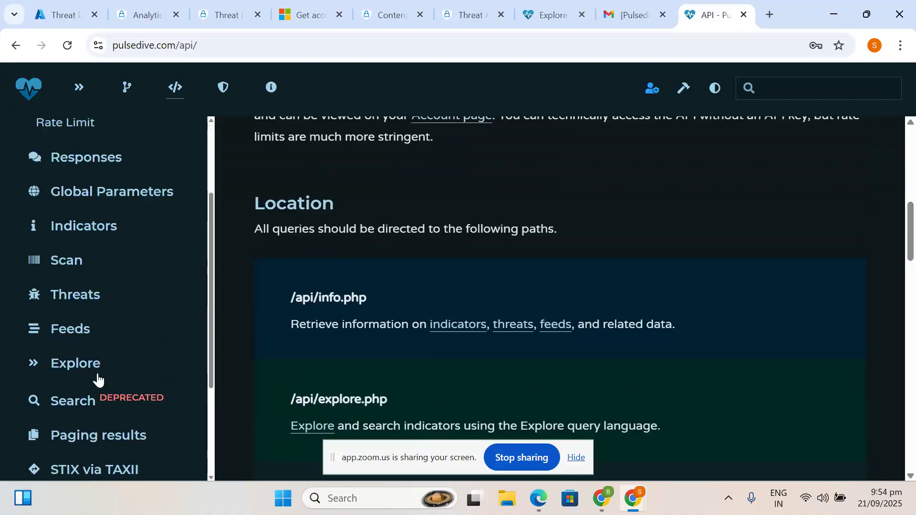
scroll(98, 376, down, 2)
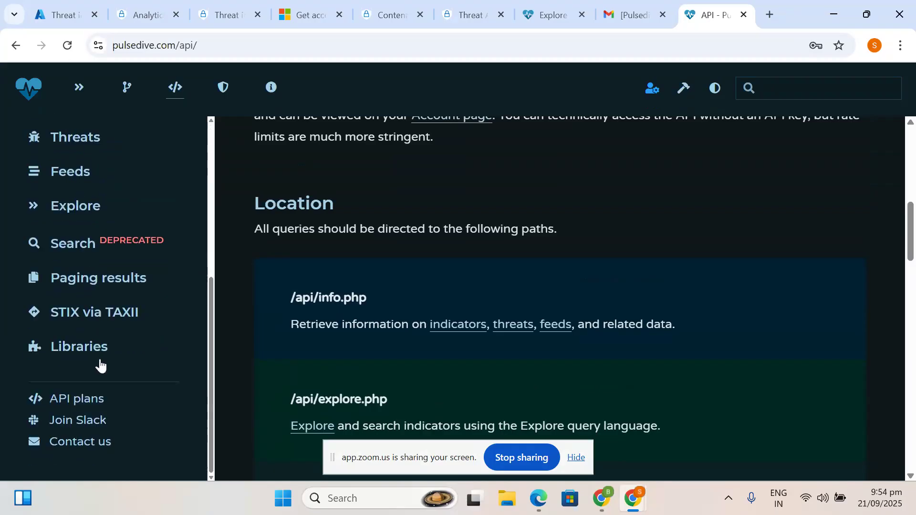
scroll(88, 441, up, 3)
scroll(88, 444, up, 3)
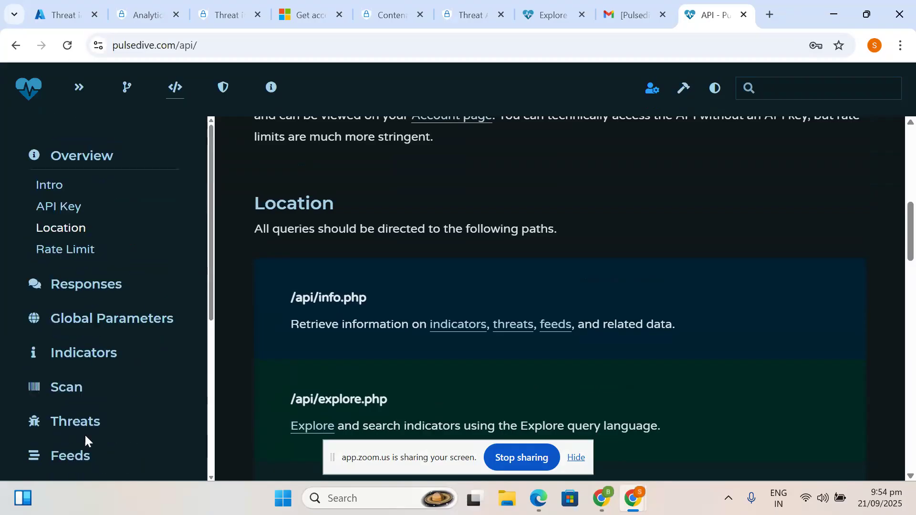
click(61, 190)
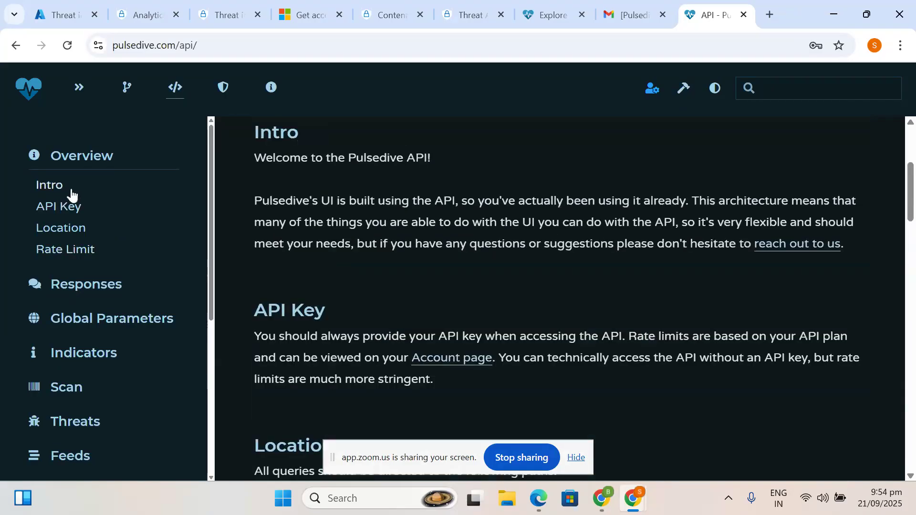
scroll(460, 324, down, 1)
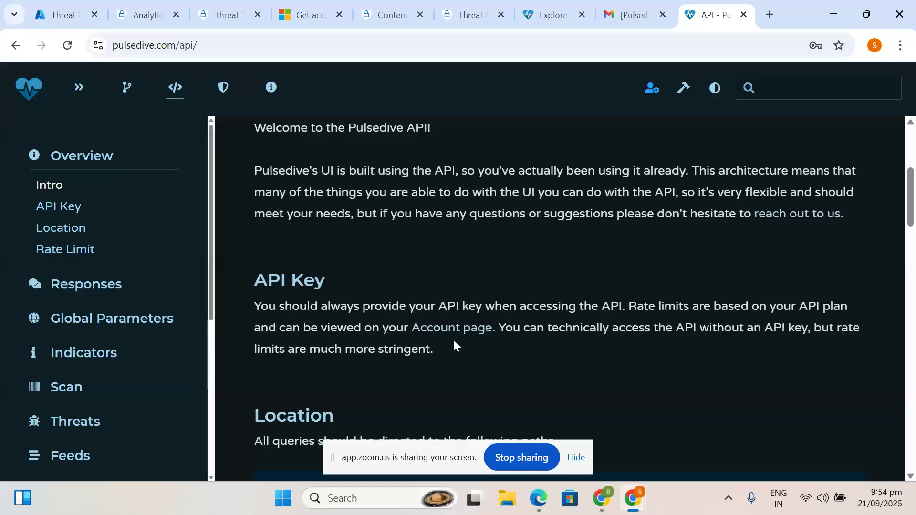
scroll(446, 338, down, 4)
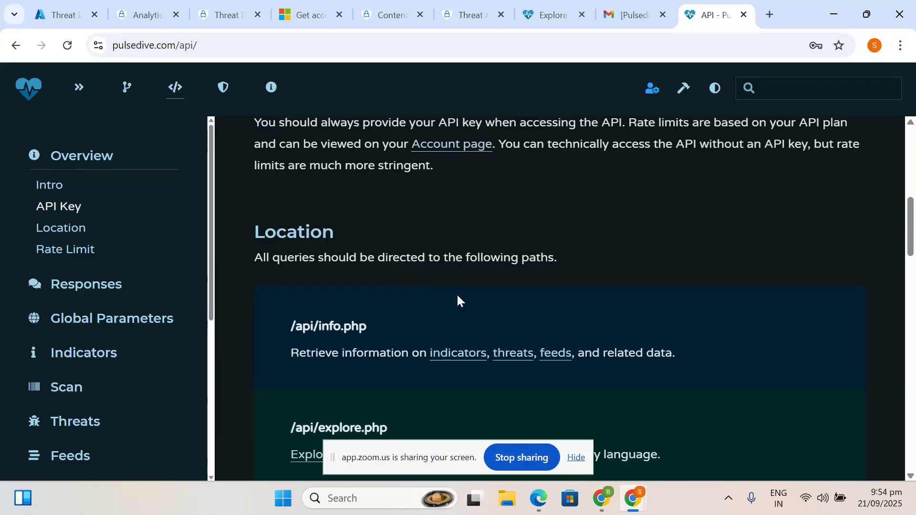
scroll(422, 344, down, 2)
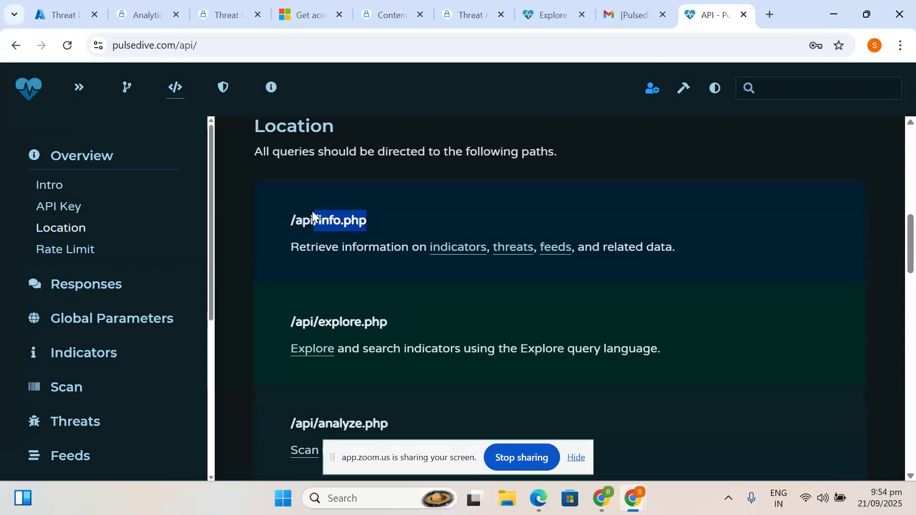
drag(295, 217, 292, 219)
key(ctrl+c)
- Paste /api/info.php into the TAXII connector's API root URL, which is flagged as not a valid URL
click(9, 5)
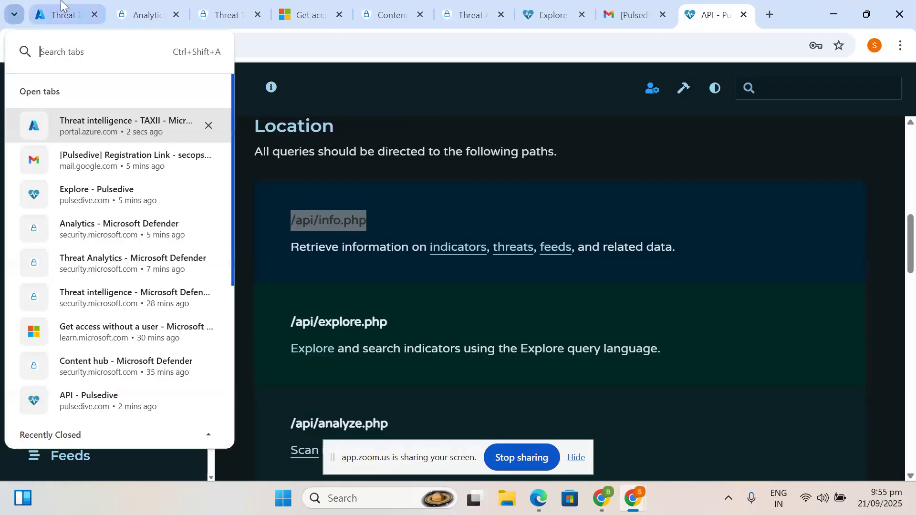
click(119, 129)
key(ctrl+v)
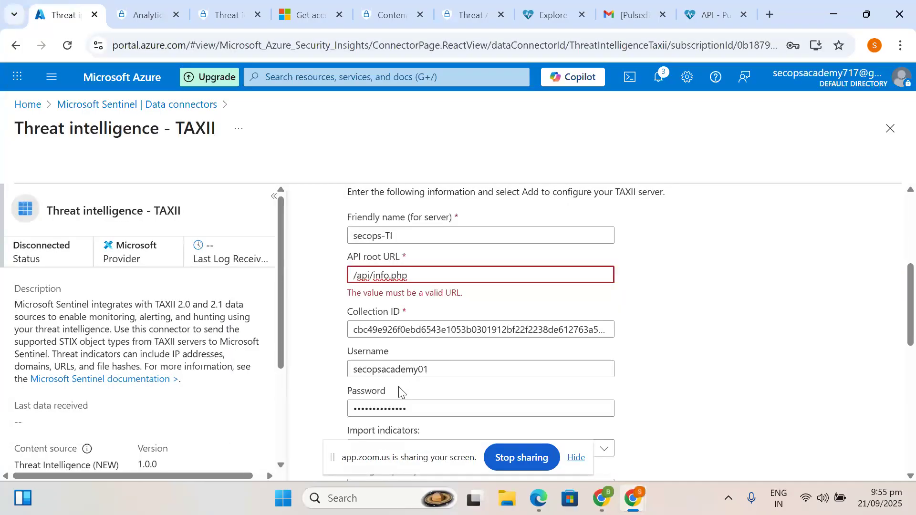
click(763, 318)
key(alt+Tab)
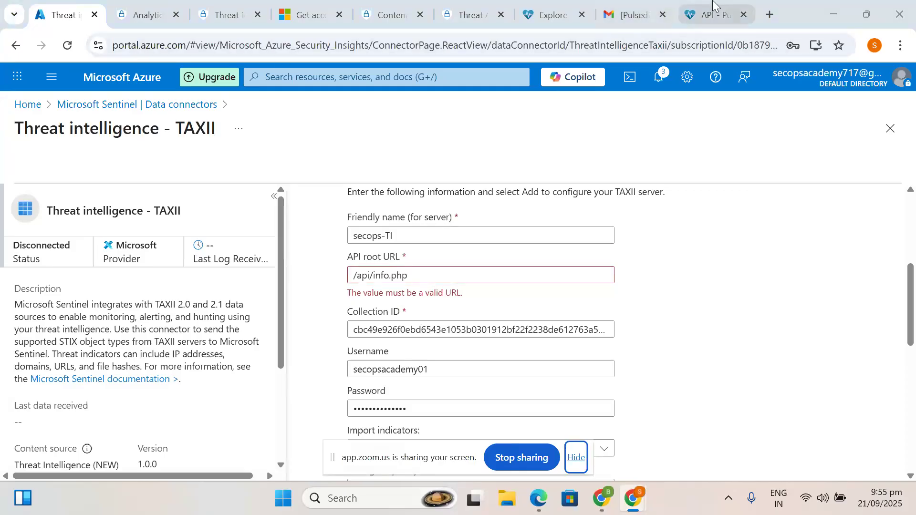
click(713, 11)
- Read the API Rate Limit details, then return to the Pulsedive account overview
scroll(362, 338, down, 3)
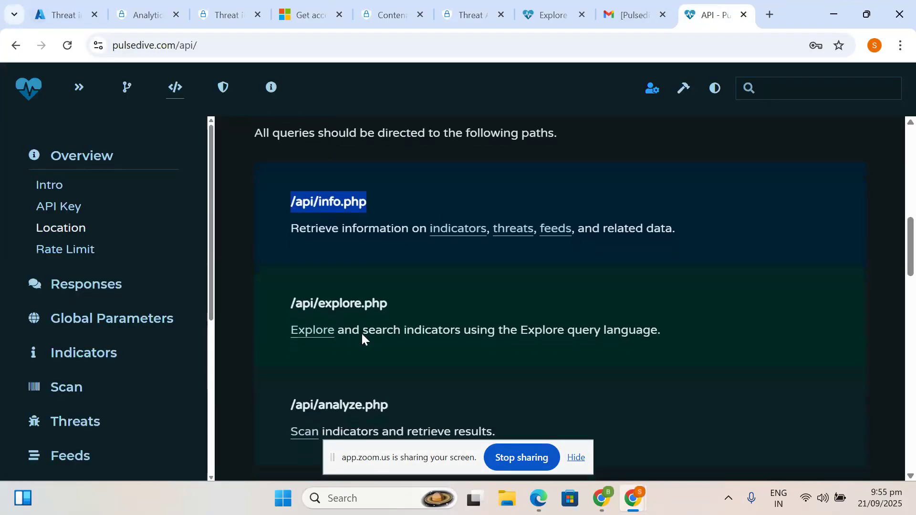
scroll(361, 332, down, 5)
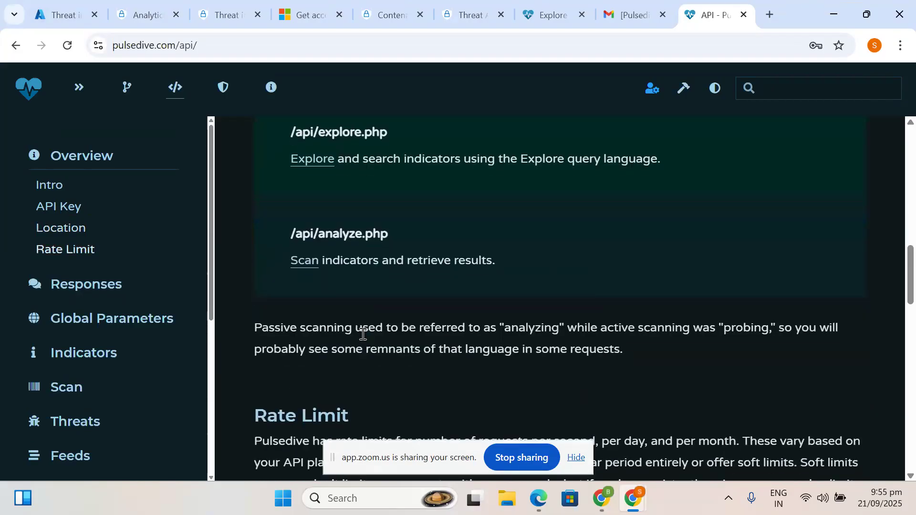
scroll(361, 333, down, 4)
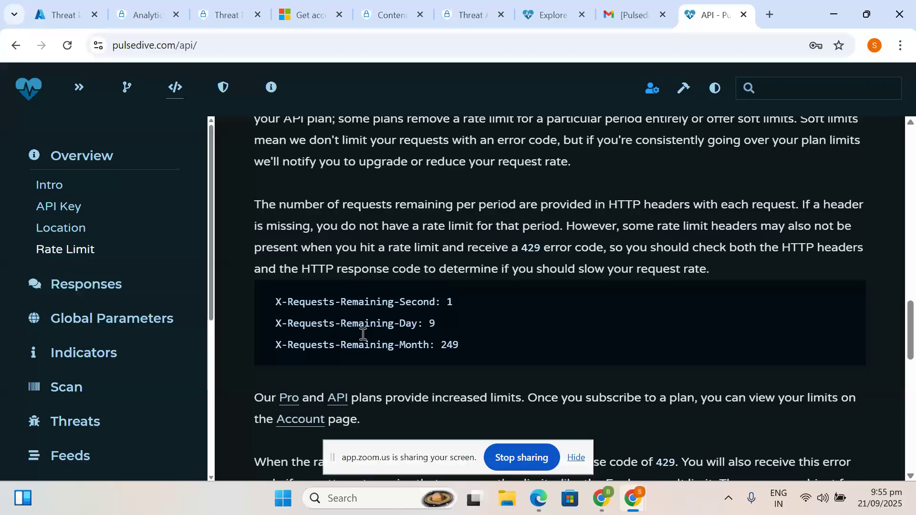
scroll(361, 333, up, 10)
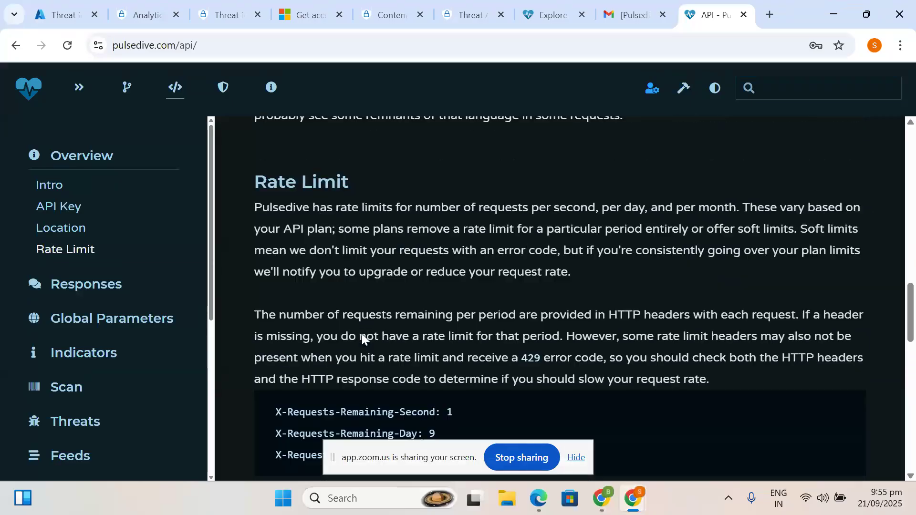
scroll(362, 332, up, 2)
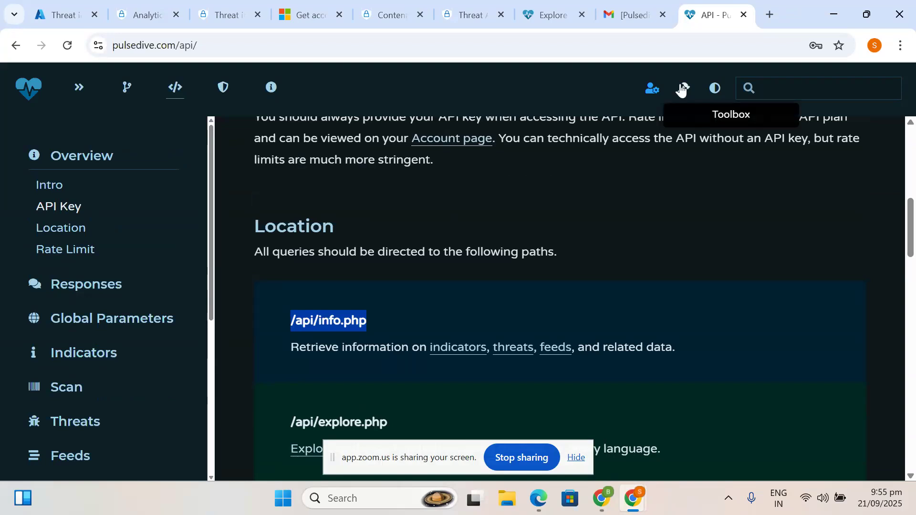
click(650, 90)
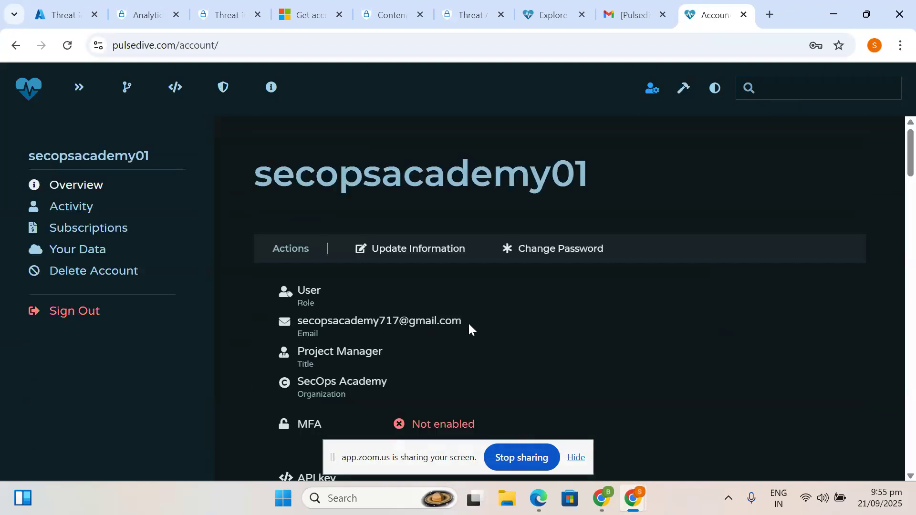
- Check the Pulsedive usage, Subscriptions and Your Data sections, then go back to the Azure TAXII tab
scroll(468, 326, down, 5)
scroll(469, 330, down, 6)
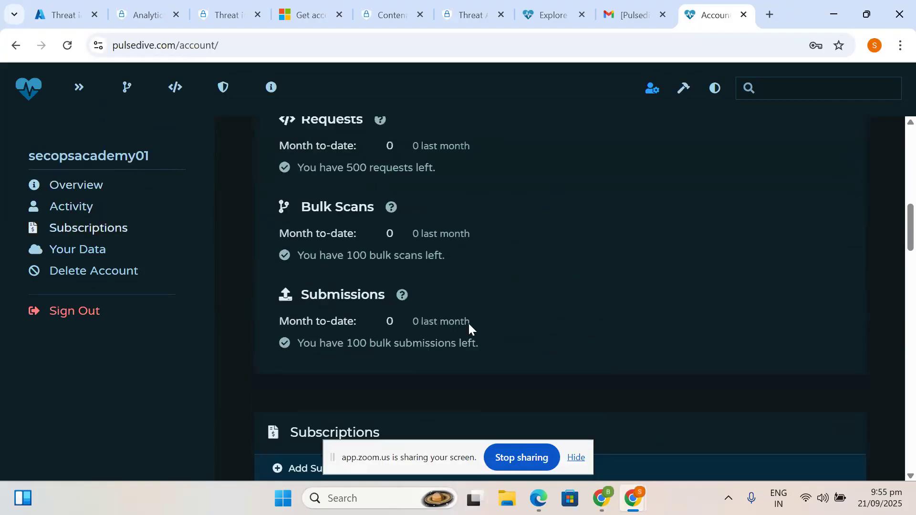
scroll(469, 327, down, 1)
scroll(379, 310, down, 2)
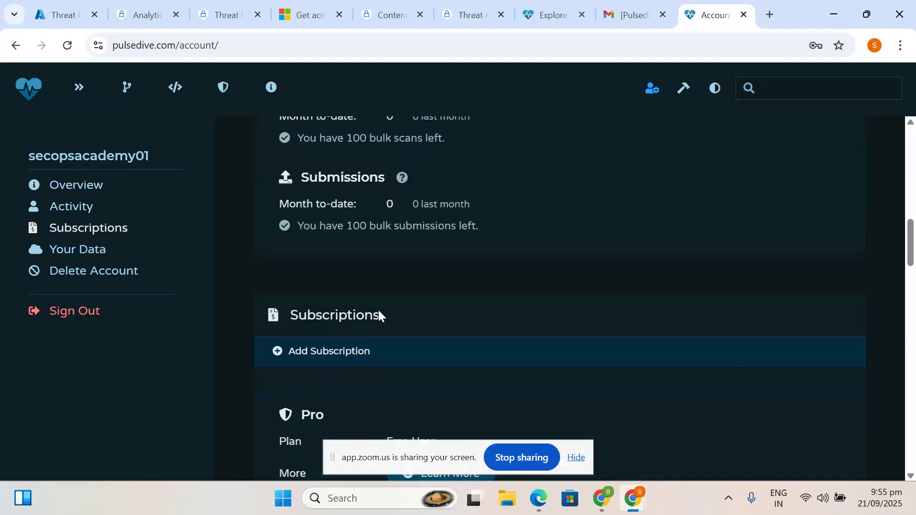
scroll(378, 315, down, 1)
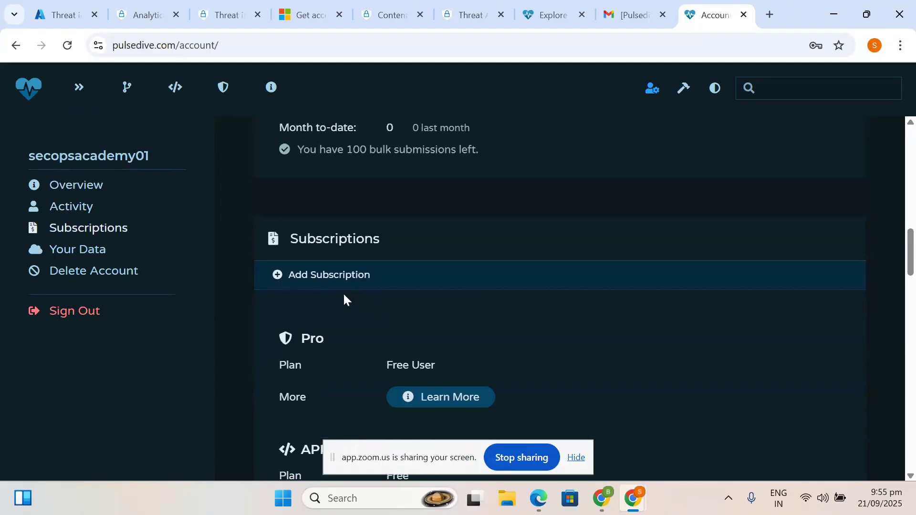
scroll(343, 294, down, 5)
scroll(345, 279, down, 6)
scroll(345, 281, down, 6)
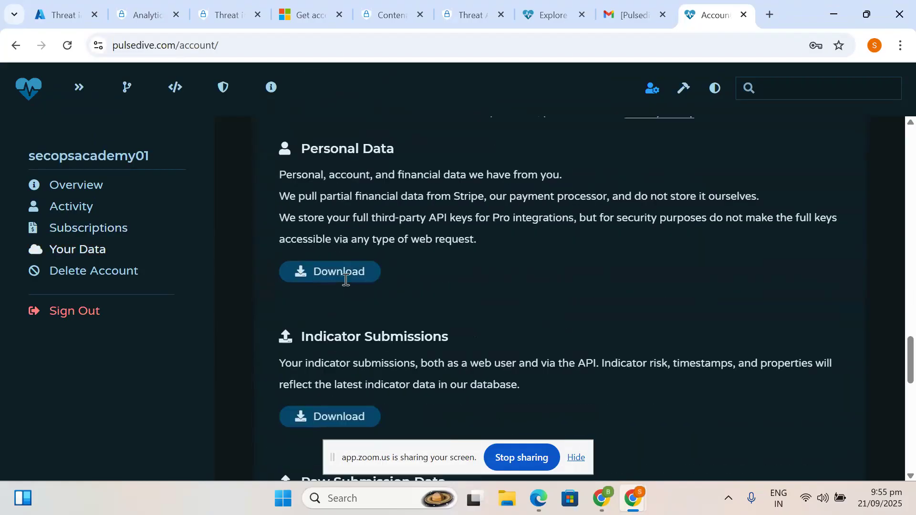
scroll(345, 279, down, 12)
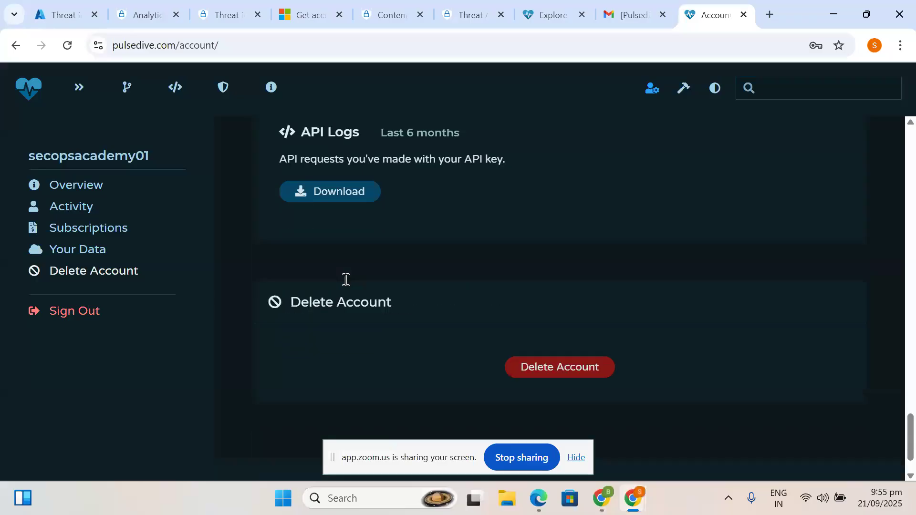
scroll(346, 281, down, 2)
scroll(344, 282, up, 11)
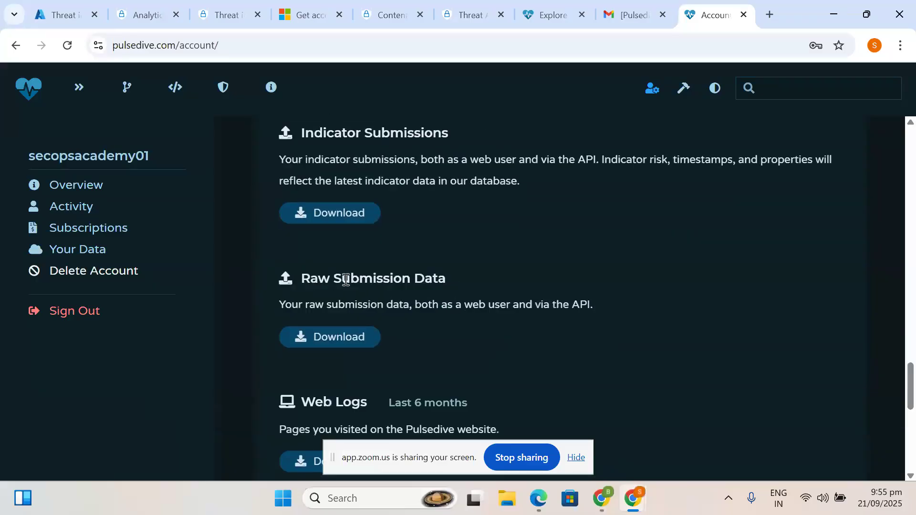
click(68, 12)
- Erase '/api/info.php' from the API root URL box, leaving the field empty
drag(419, 270, 281, 272)
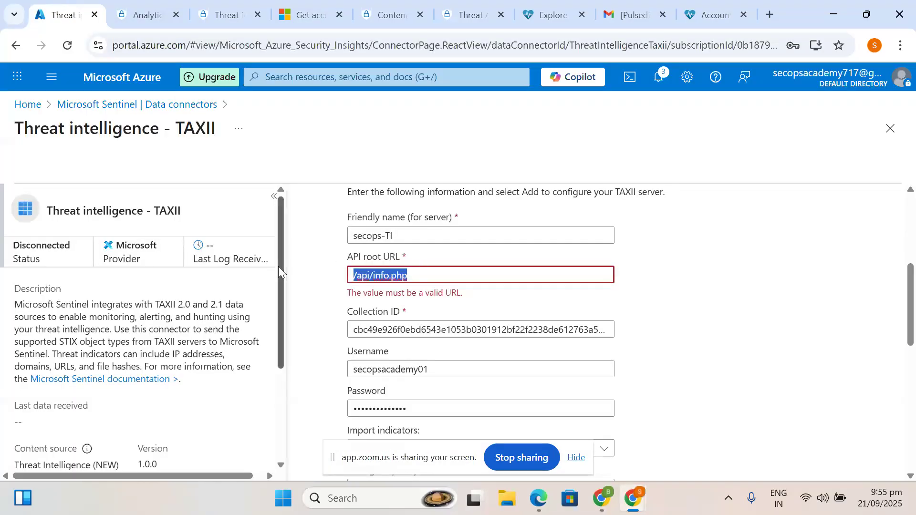
key(BackSpace)
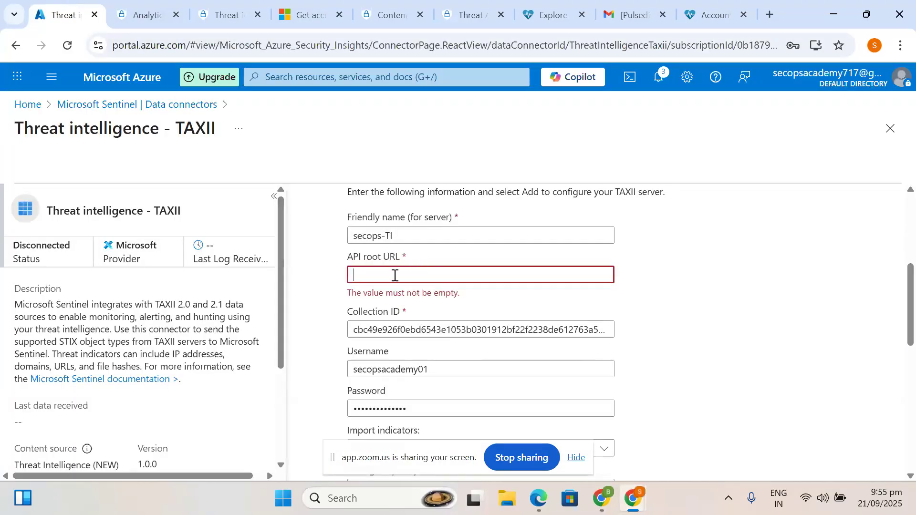
scroll(405, 364, down, 5)
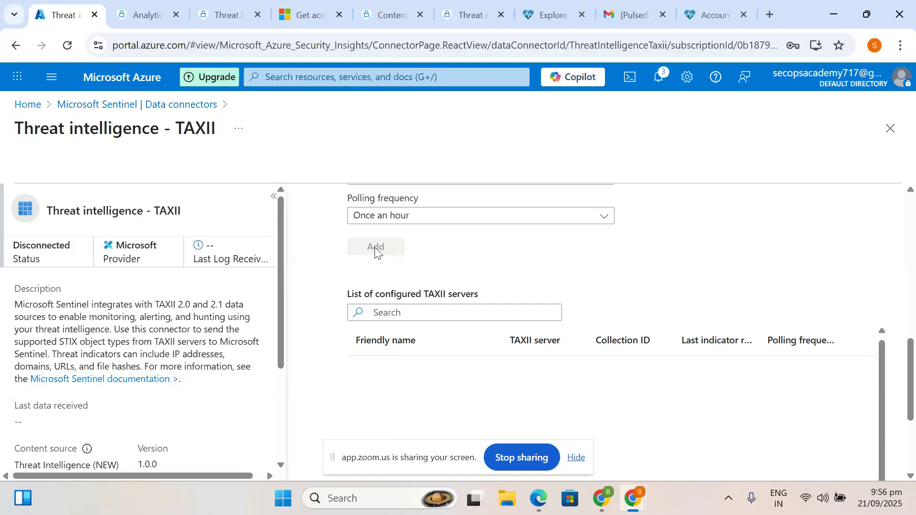
- Review the TAXII connector settings (import All available, polling Once an hour) and return to Sentinel Data connectors
scroll(450, 291, up, 1)
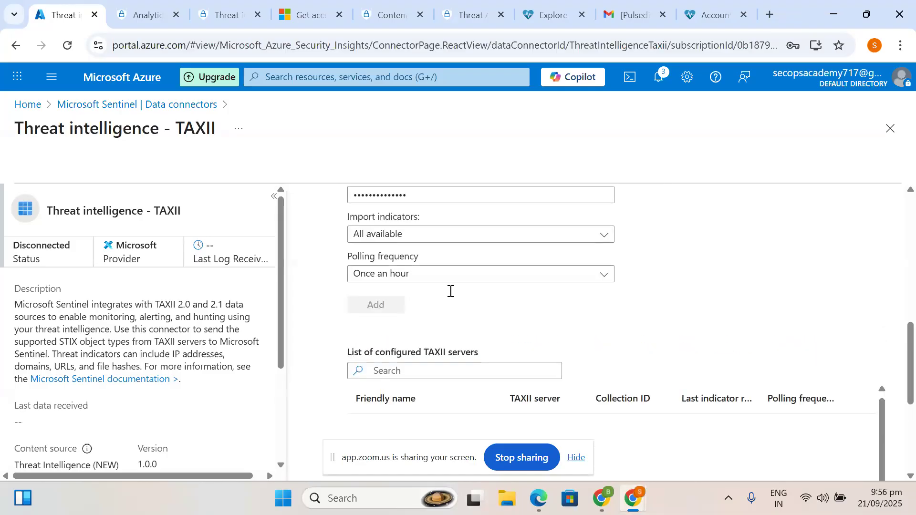
scroll(450, 291, up, 2)
scroll(450, 291, down, 3)
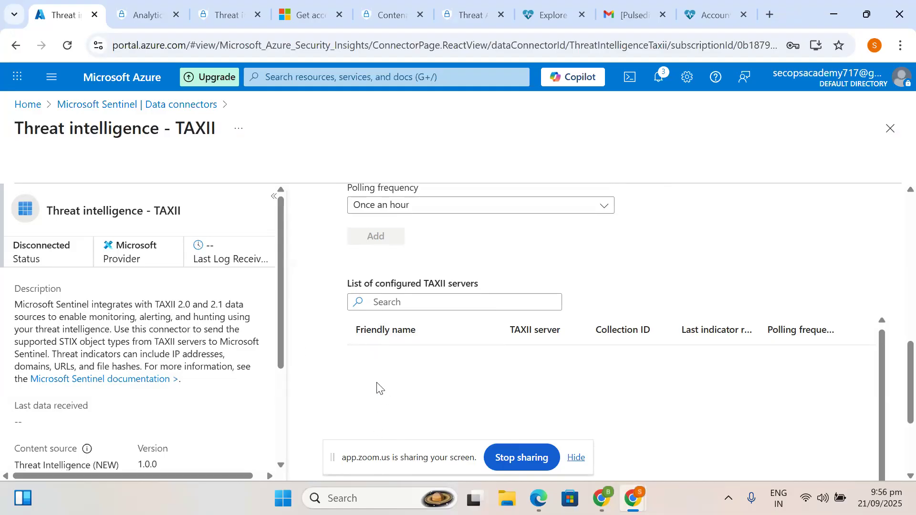
click(101, 106)
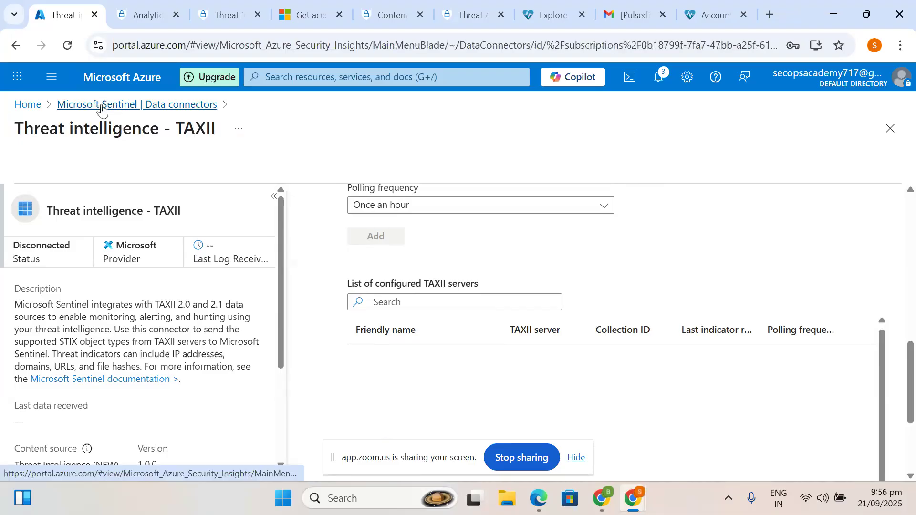
- Open Sentinel Logs, dismiss the save-password prompt and Queries hub, and switch to KQL mode
click(112, 236)
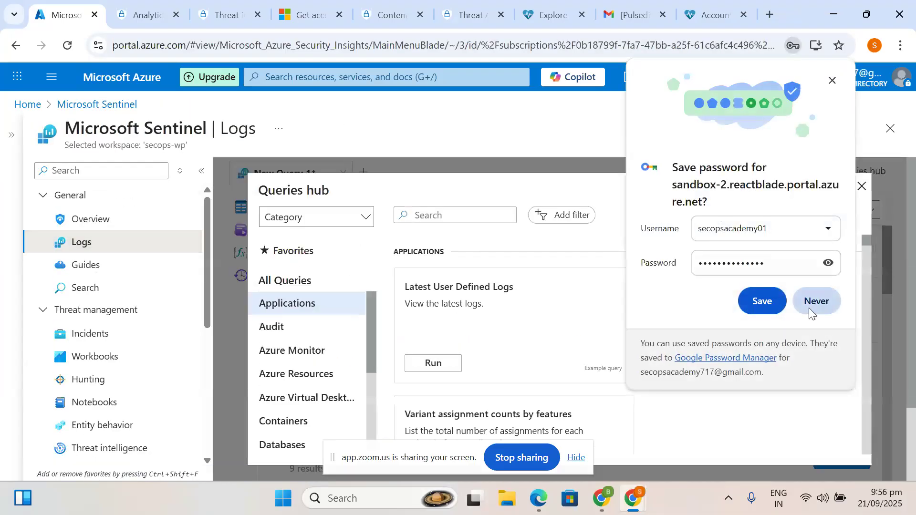
click(809, 308)
click(861, 186)
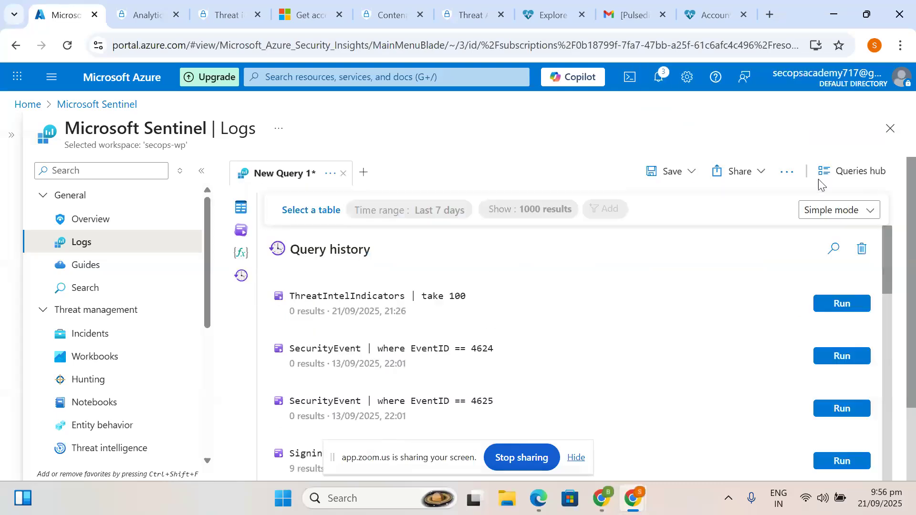
click(824, 212)
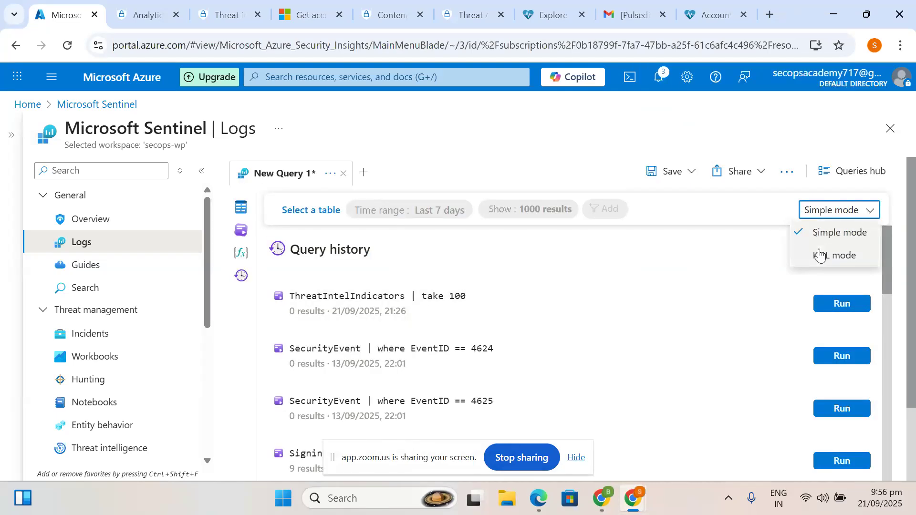
click(820, 256)
- Remove '| take 100' so only ThreatIntelIndicators remains, and run the query
drag(370, 256, 263, 240)
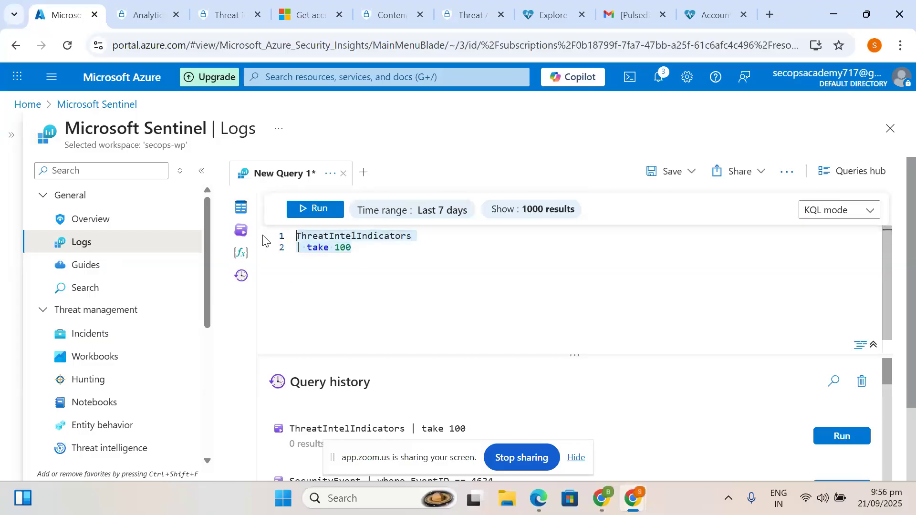
text(ThreatIntelIndicators | take 100)
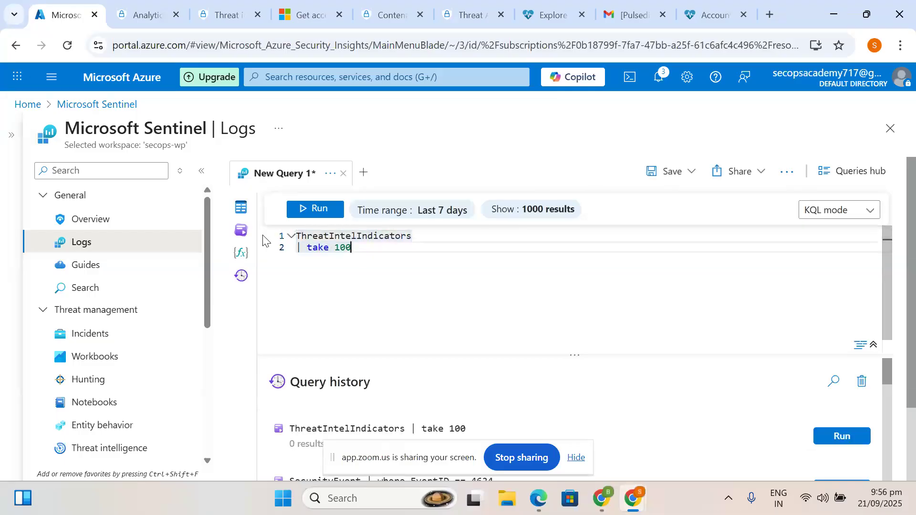
key(BackSpace)
key(BackSpace)
key(BackSpace)
key(BackSpace)
key(BackSpace)
key(BackSpace)
key(BackSpace)
key(BackSpace)
key(BackSpace)
key(BackSpace)
key(BackSpace)
key(Return)
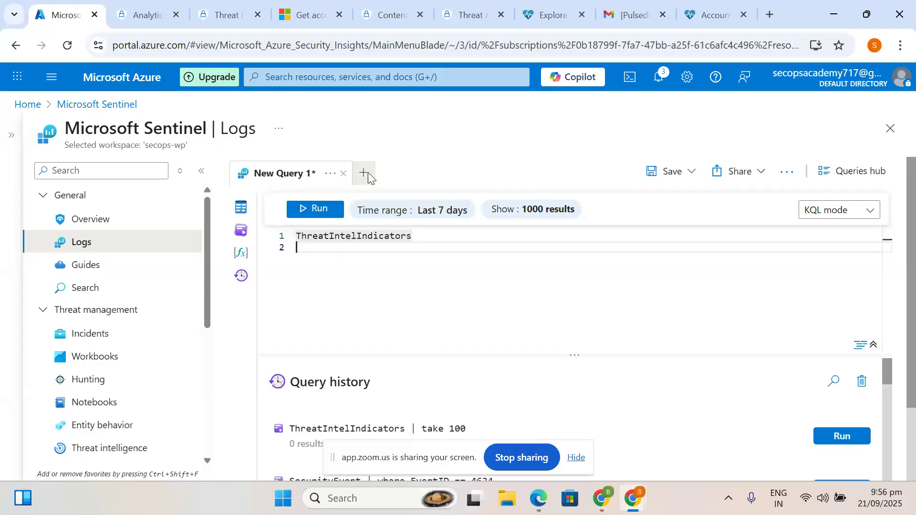
click(326, 211)
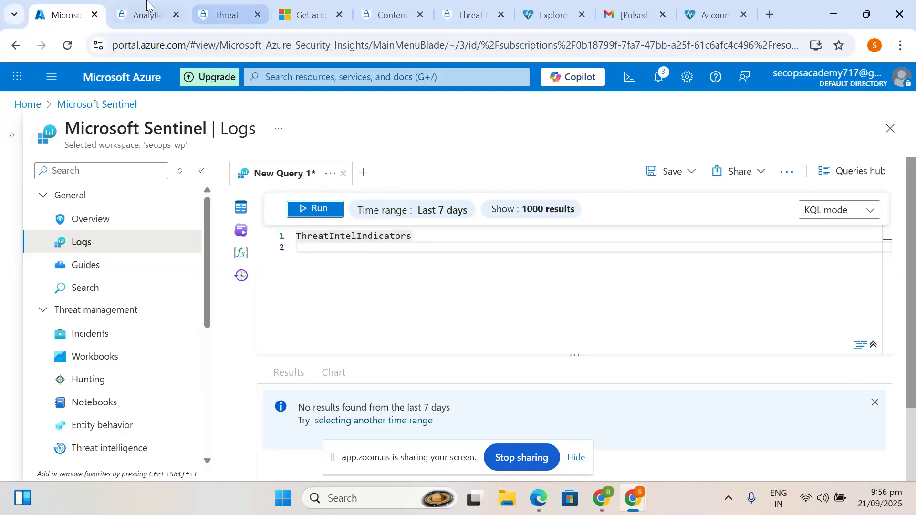
- Glance at the Analytics and Pulsedive tabs, then return to the empty ThreatIntelIndicators results in Logs
click(139, 5)
click(74, 5)
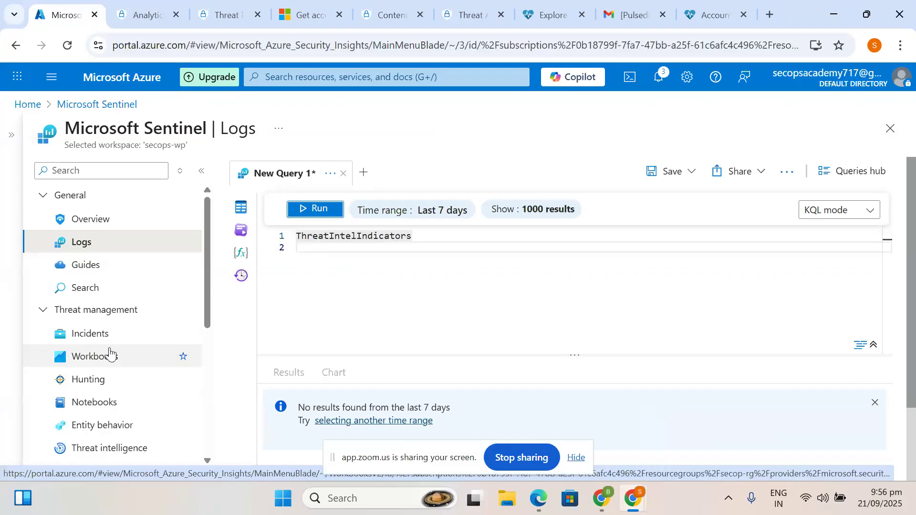
click(688, 5)
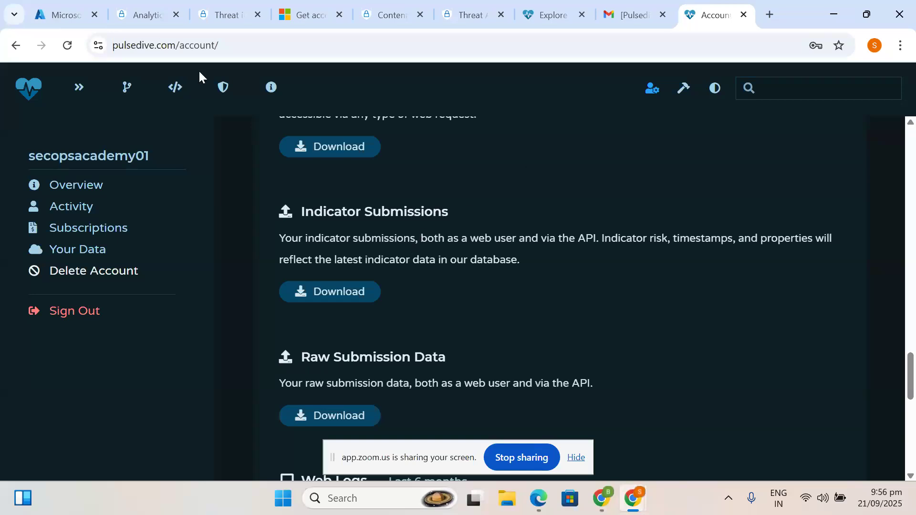
click(92, 5)
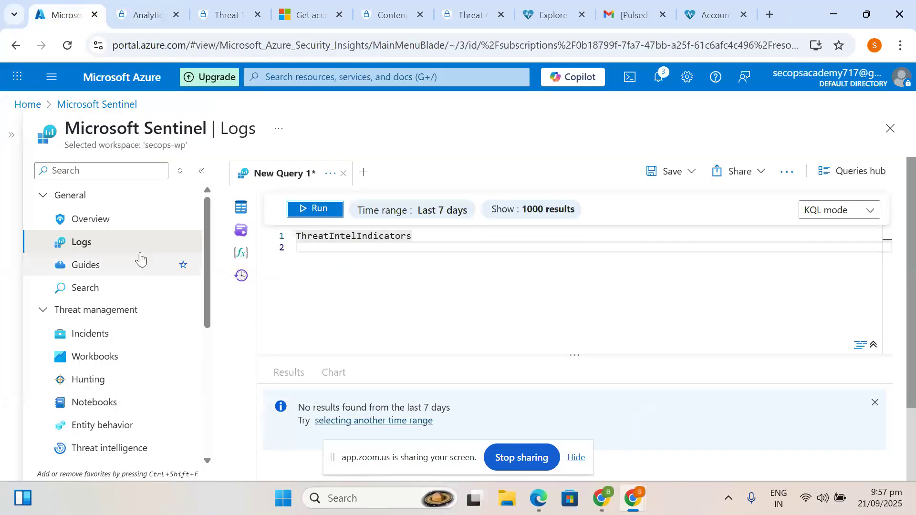
drag(210, 314, 211, 402)
scroll(205, 378, up, 1)
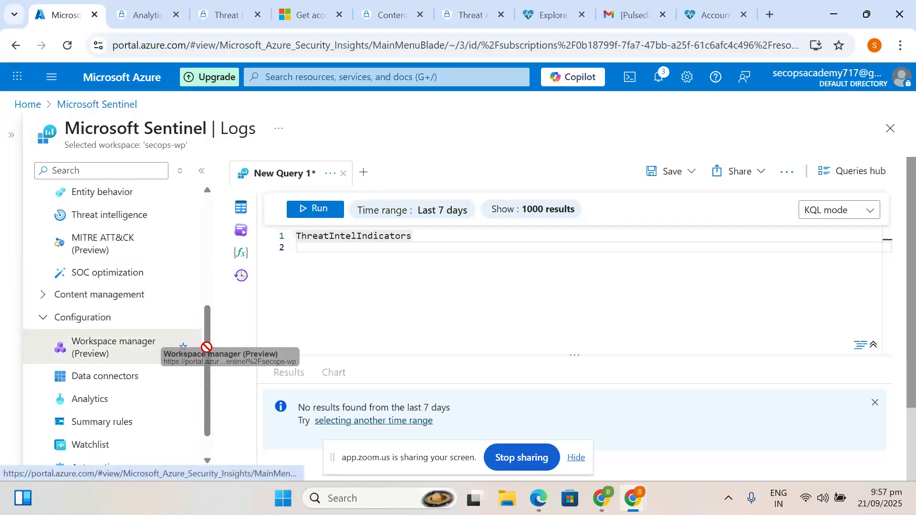
drag(207, 344, 214, 403)
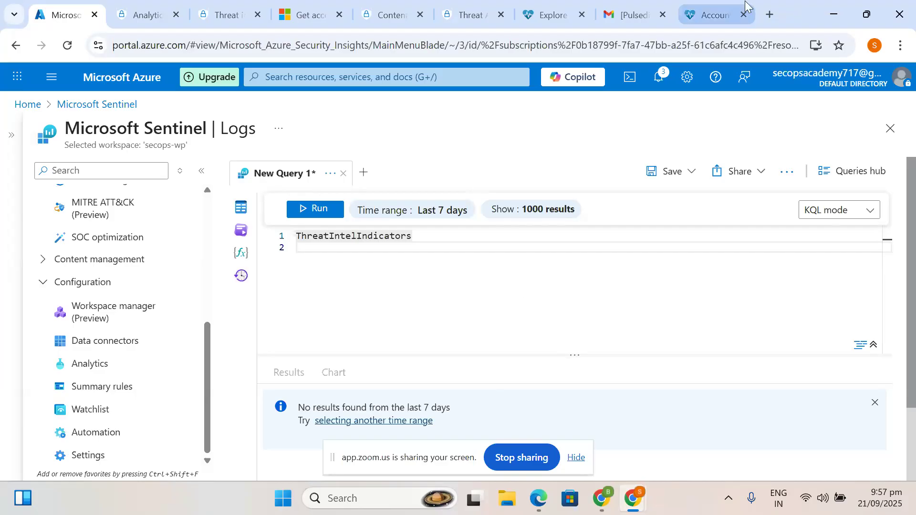
- Scroll to the top of the Pulsedive Account page and select the username heading
click(700, 14)
scroll(343, 361, up, 20)
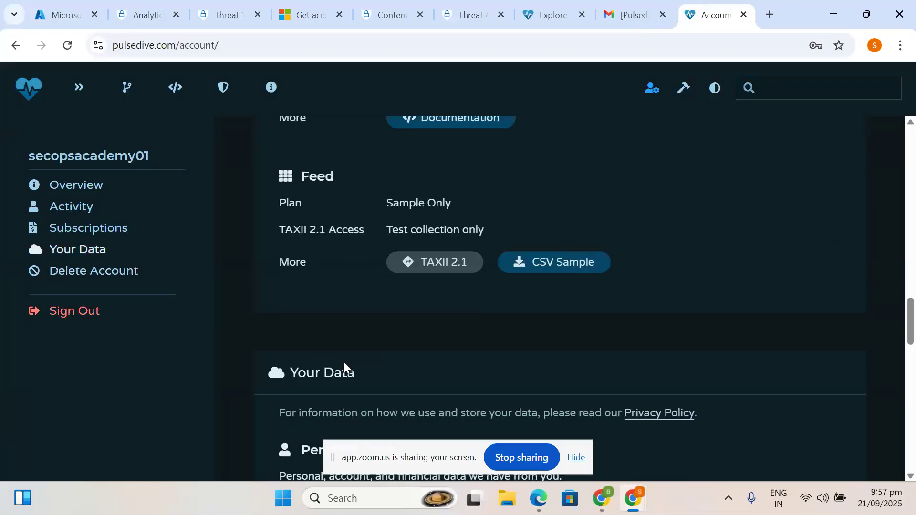
scroll(344, 365, up, 3)
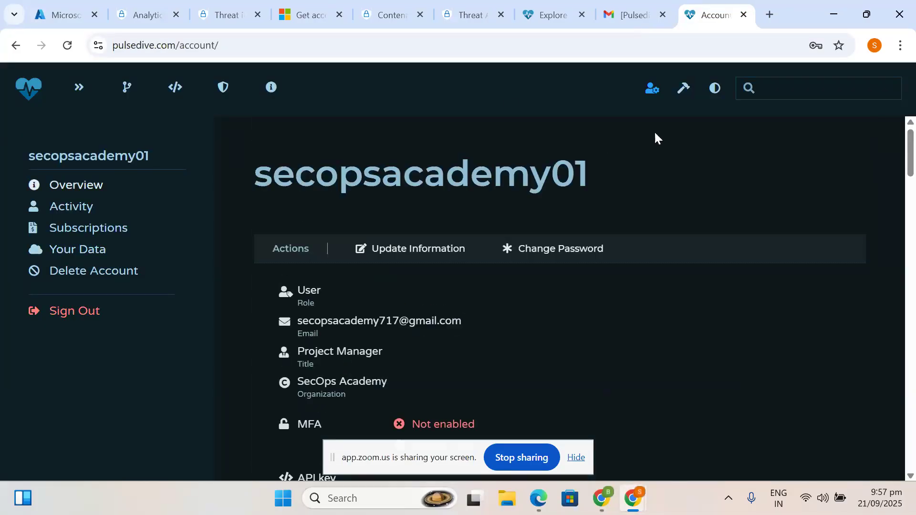
drag(594, 194, 244, 177)
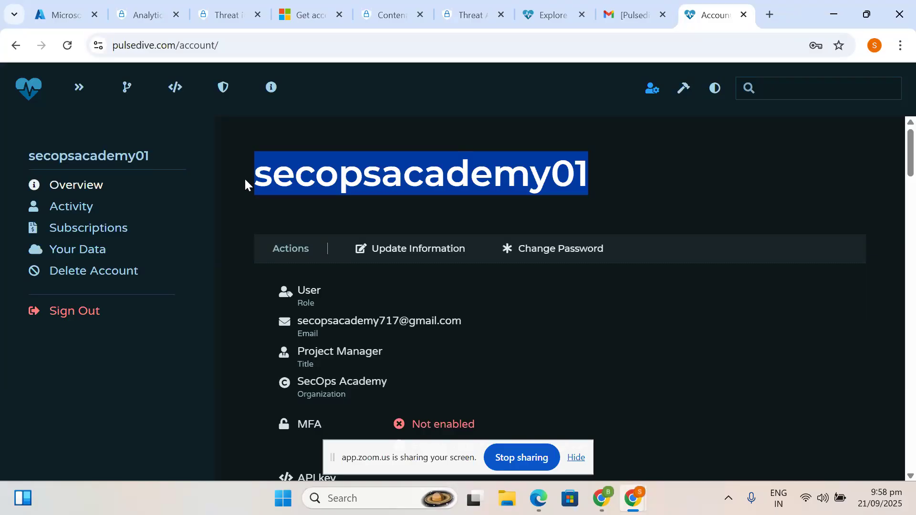
- Return to the Azure Logs tab, bring up the Soc Lab Session meeting, and stop sharing
click(76, 13)
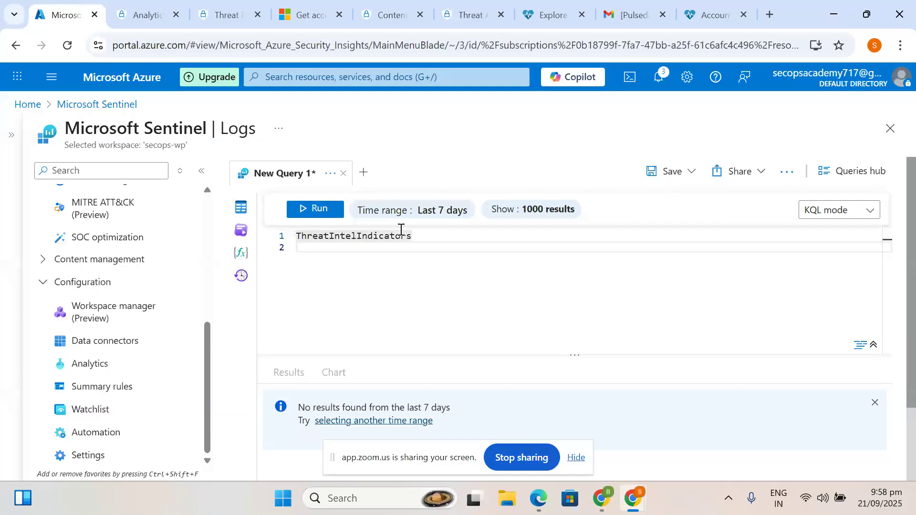
mouse_move(632, 498)
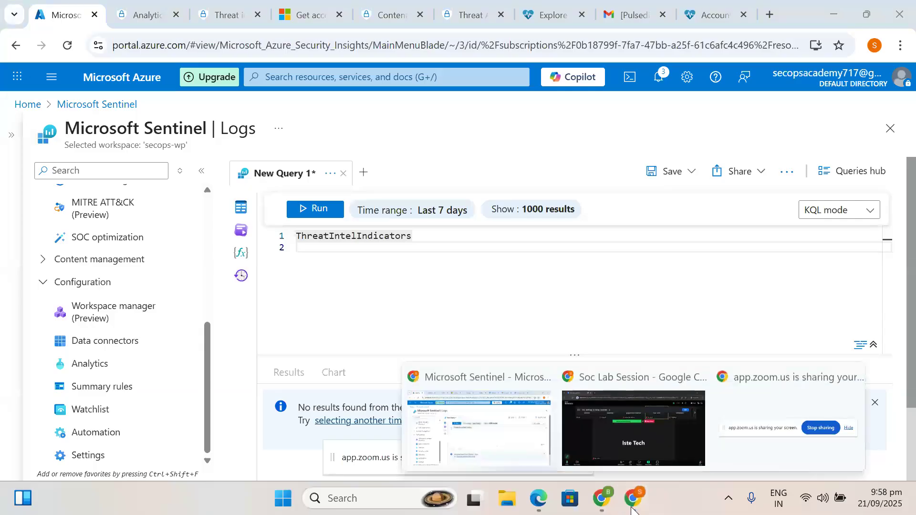
click(630, 444)
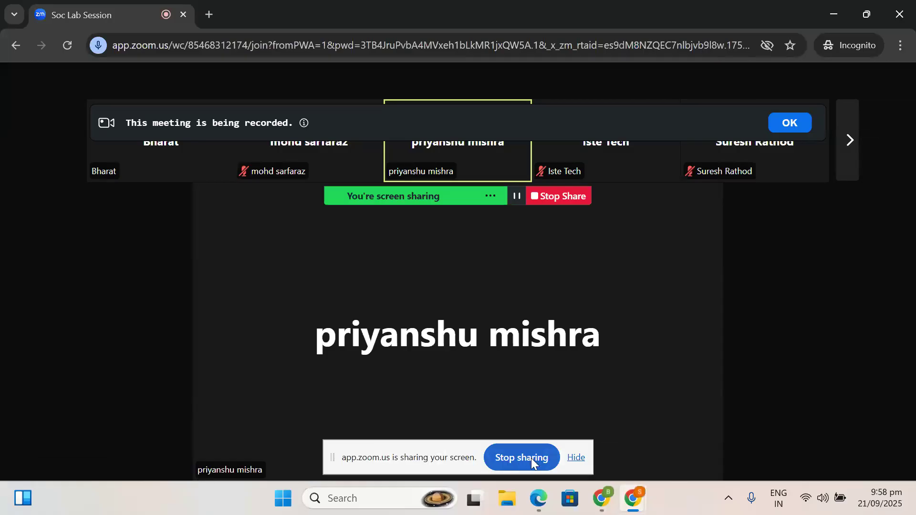
click(531, 458)
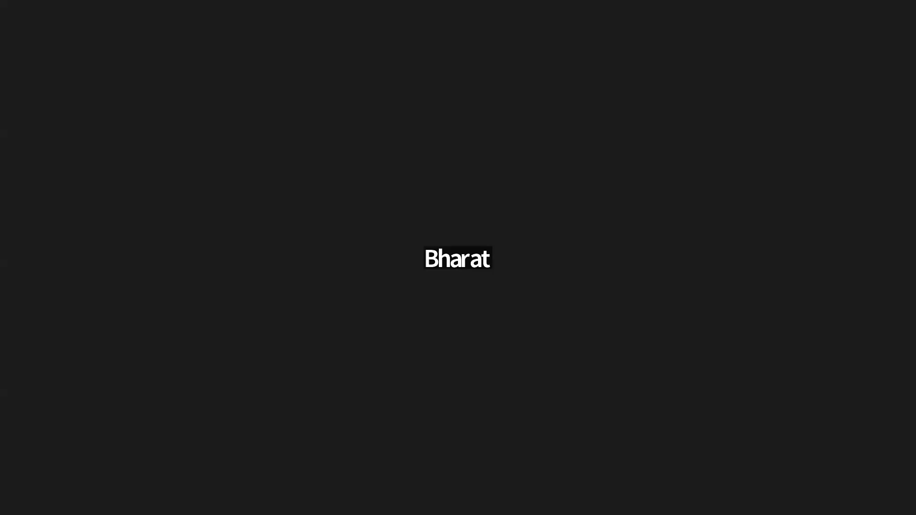